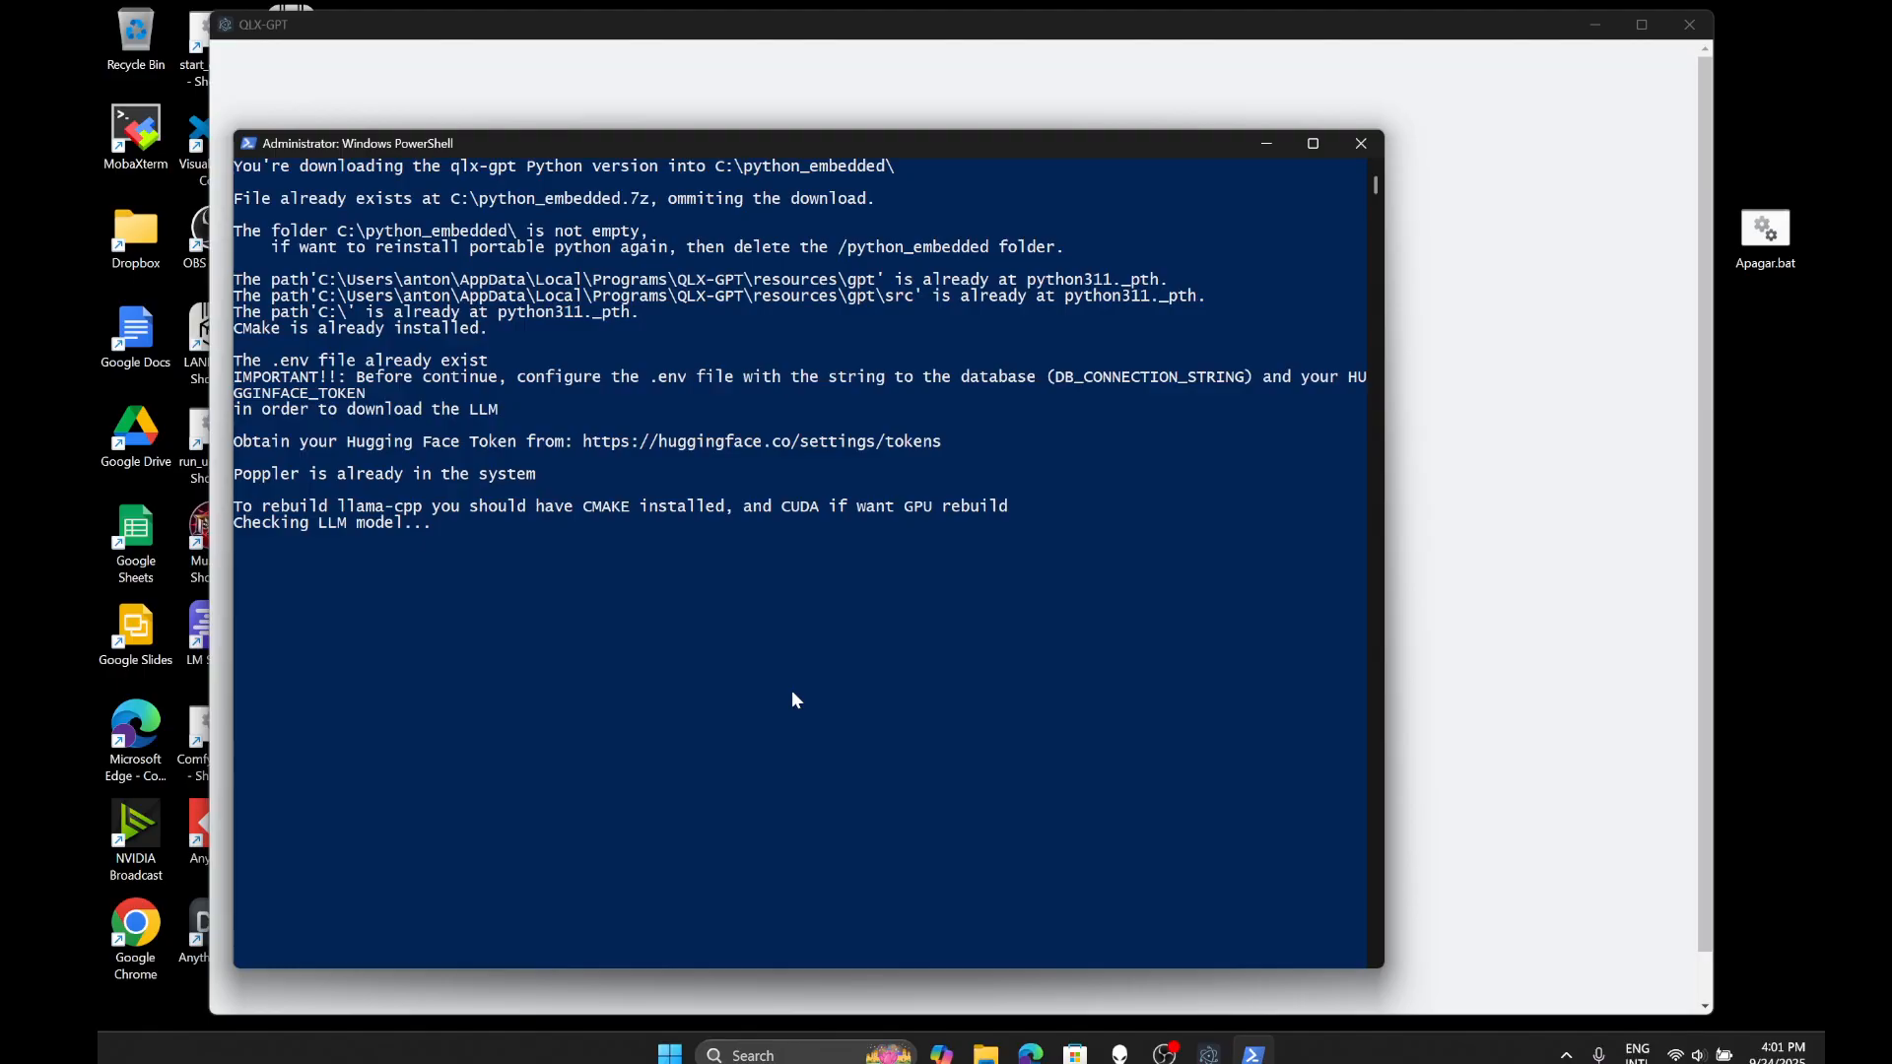
- Move the PowerShell log window aside and bring the QLX-GPT sign-in window forward
{"action": "left_click_drag", "start_coordinate": [801, 145], "coordinate": [683, 110]}
{"action": "left_click", "coordinate": [779, 36]}
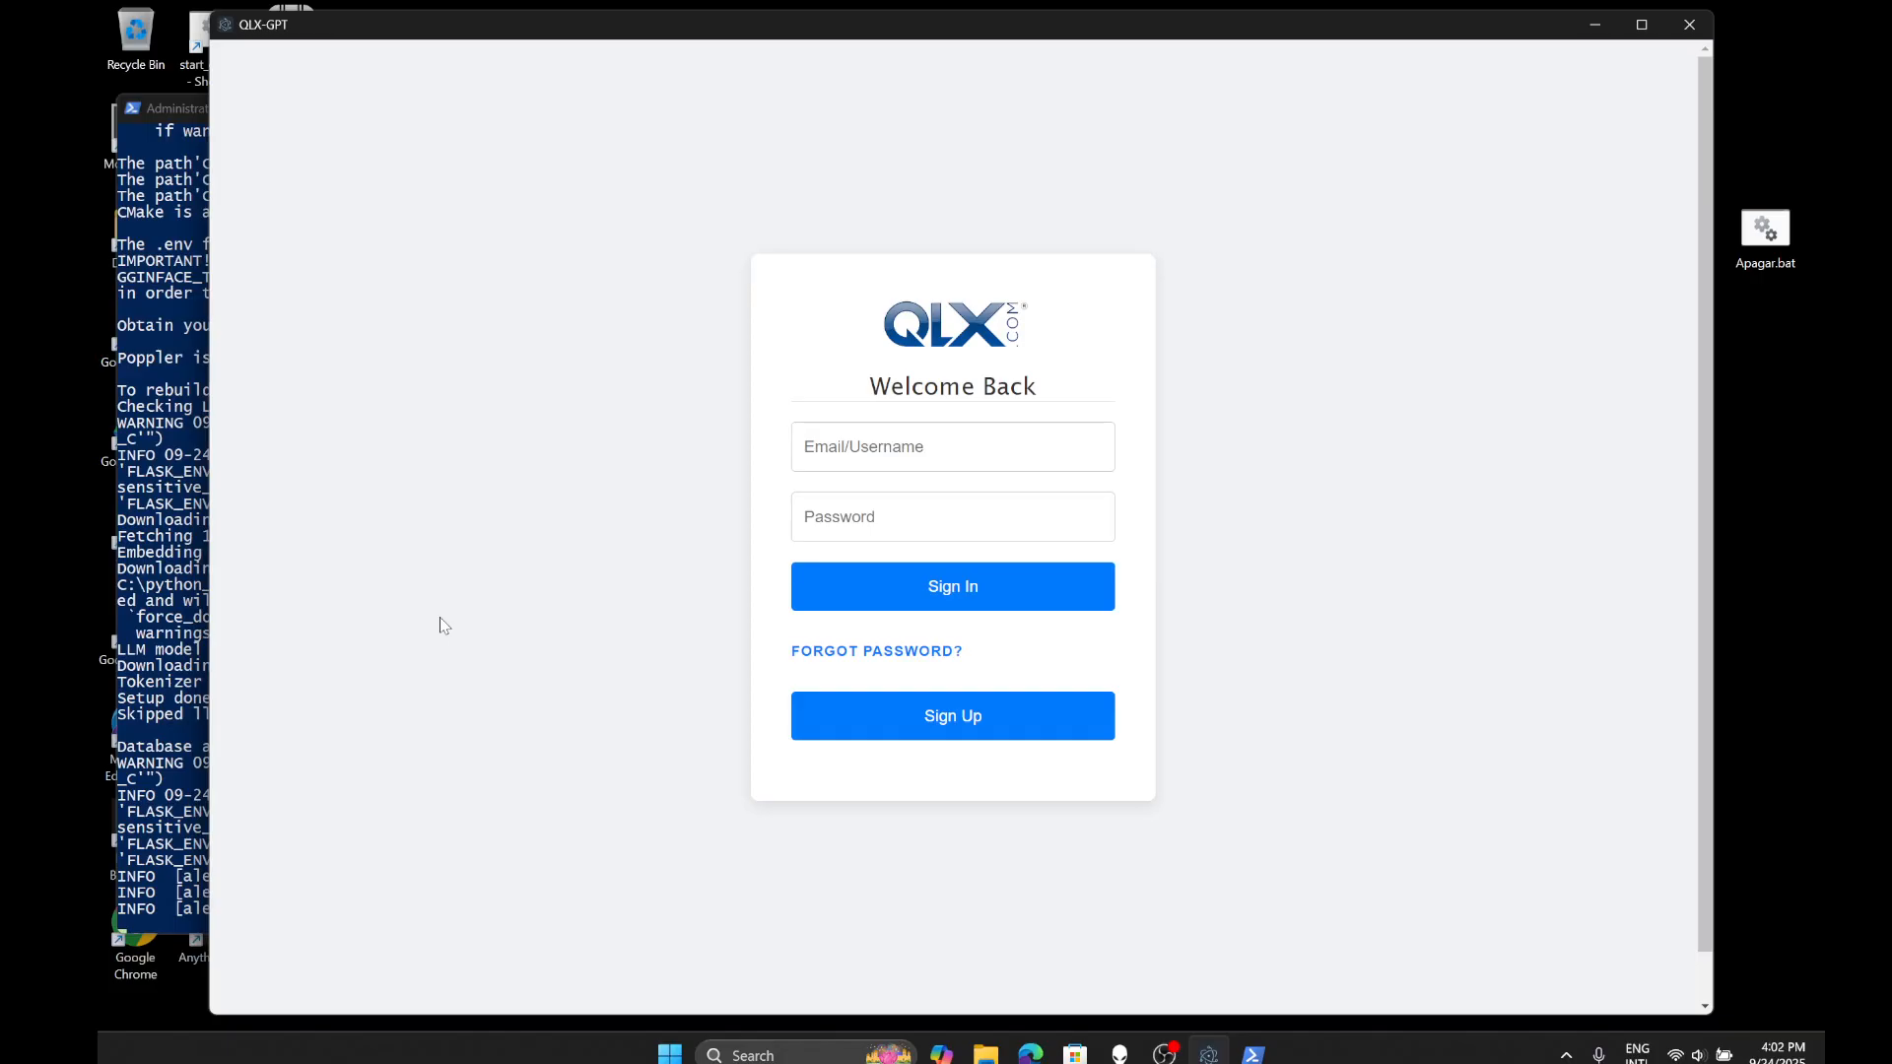
{"action": "left_click", "coordinate": [196, 108]}
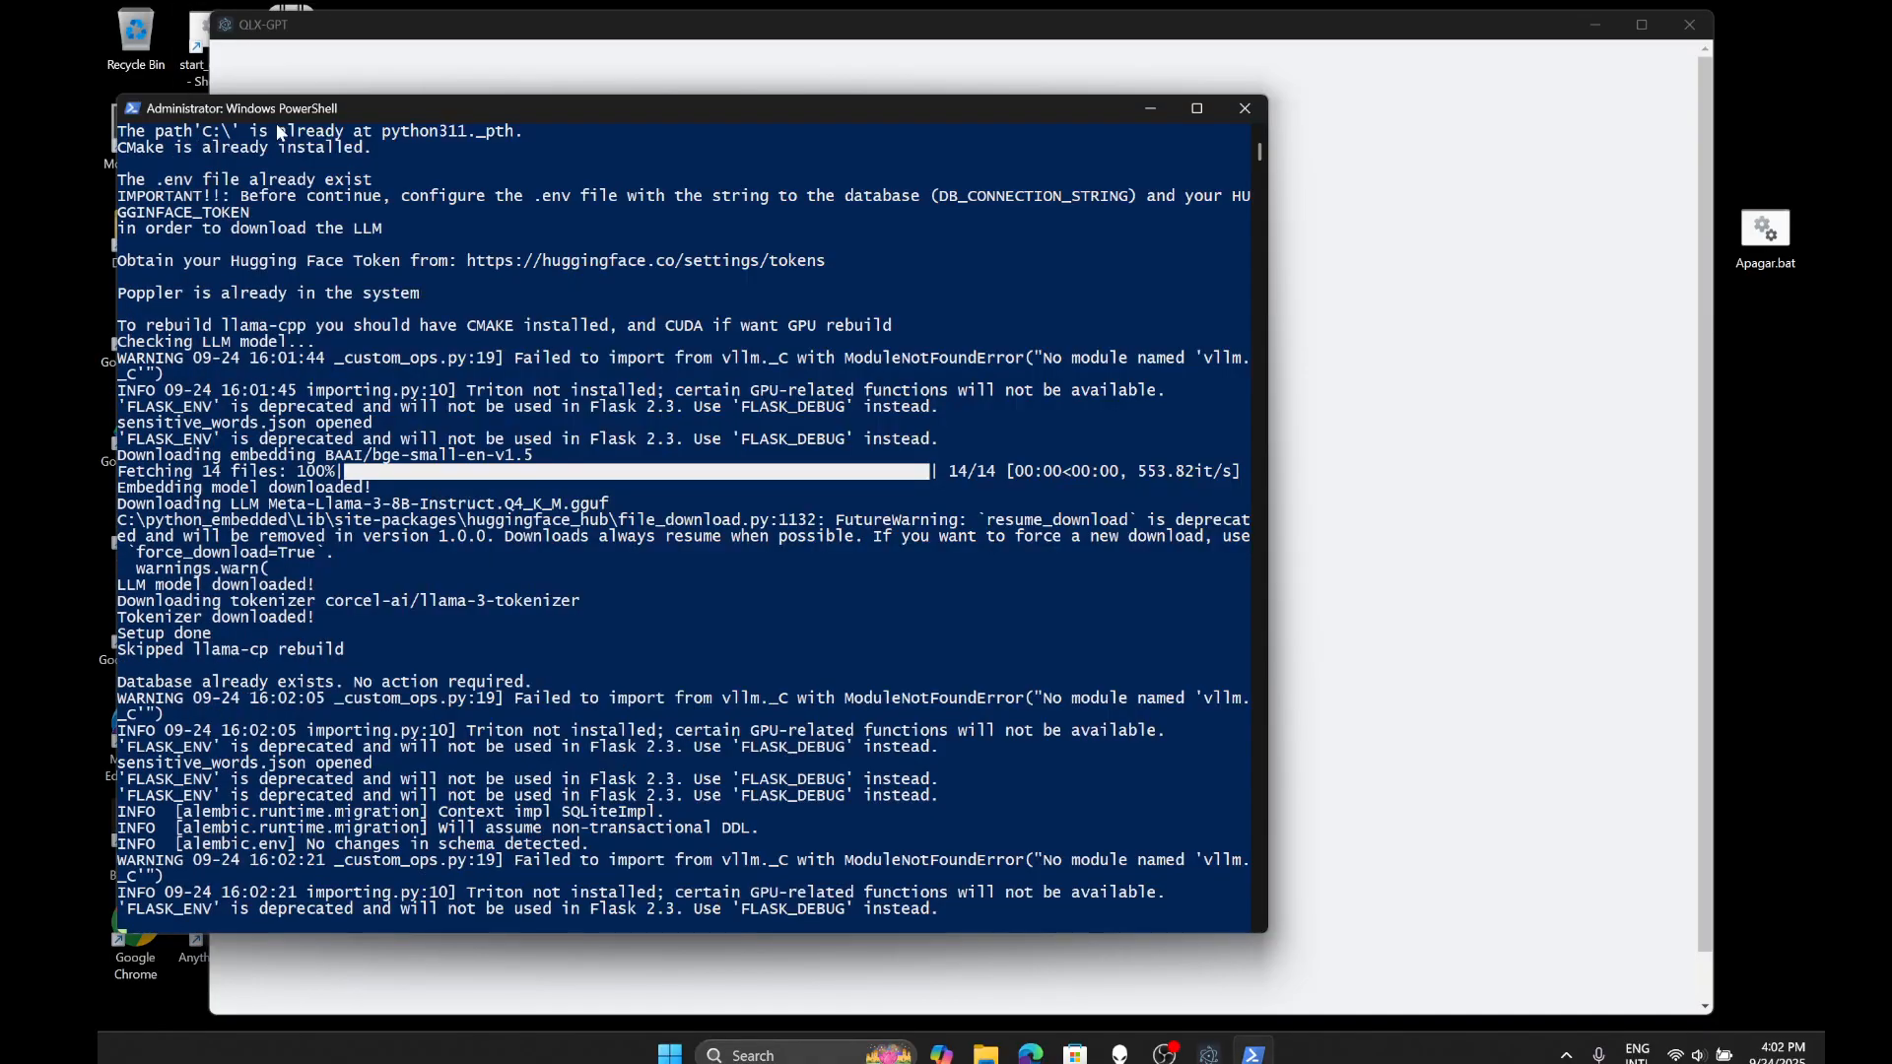
{"action": "left_click", "coordinate": [1582, 151]}
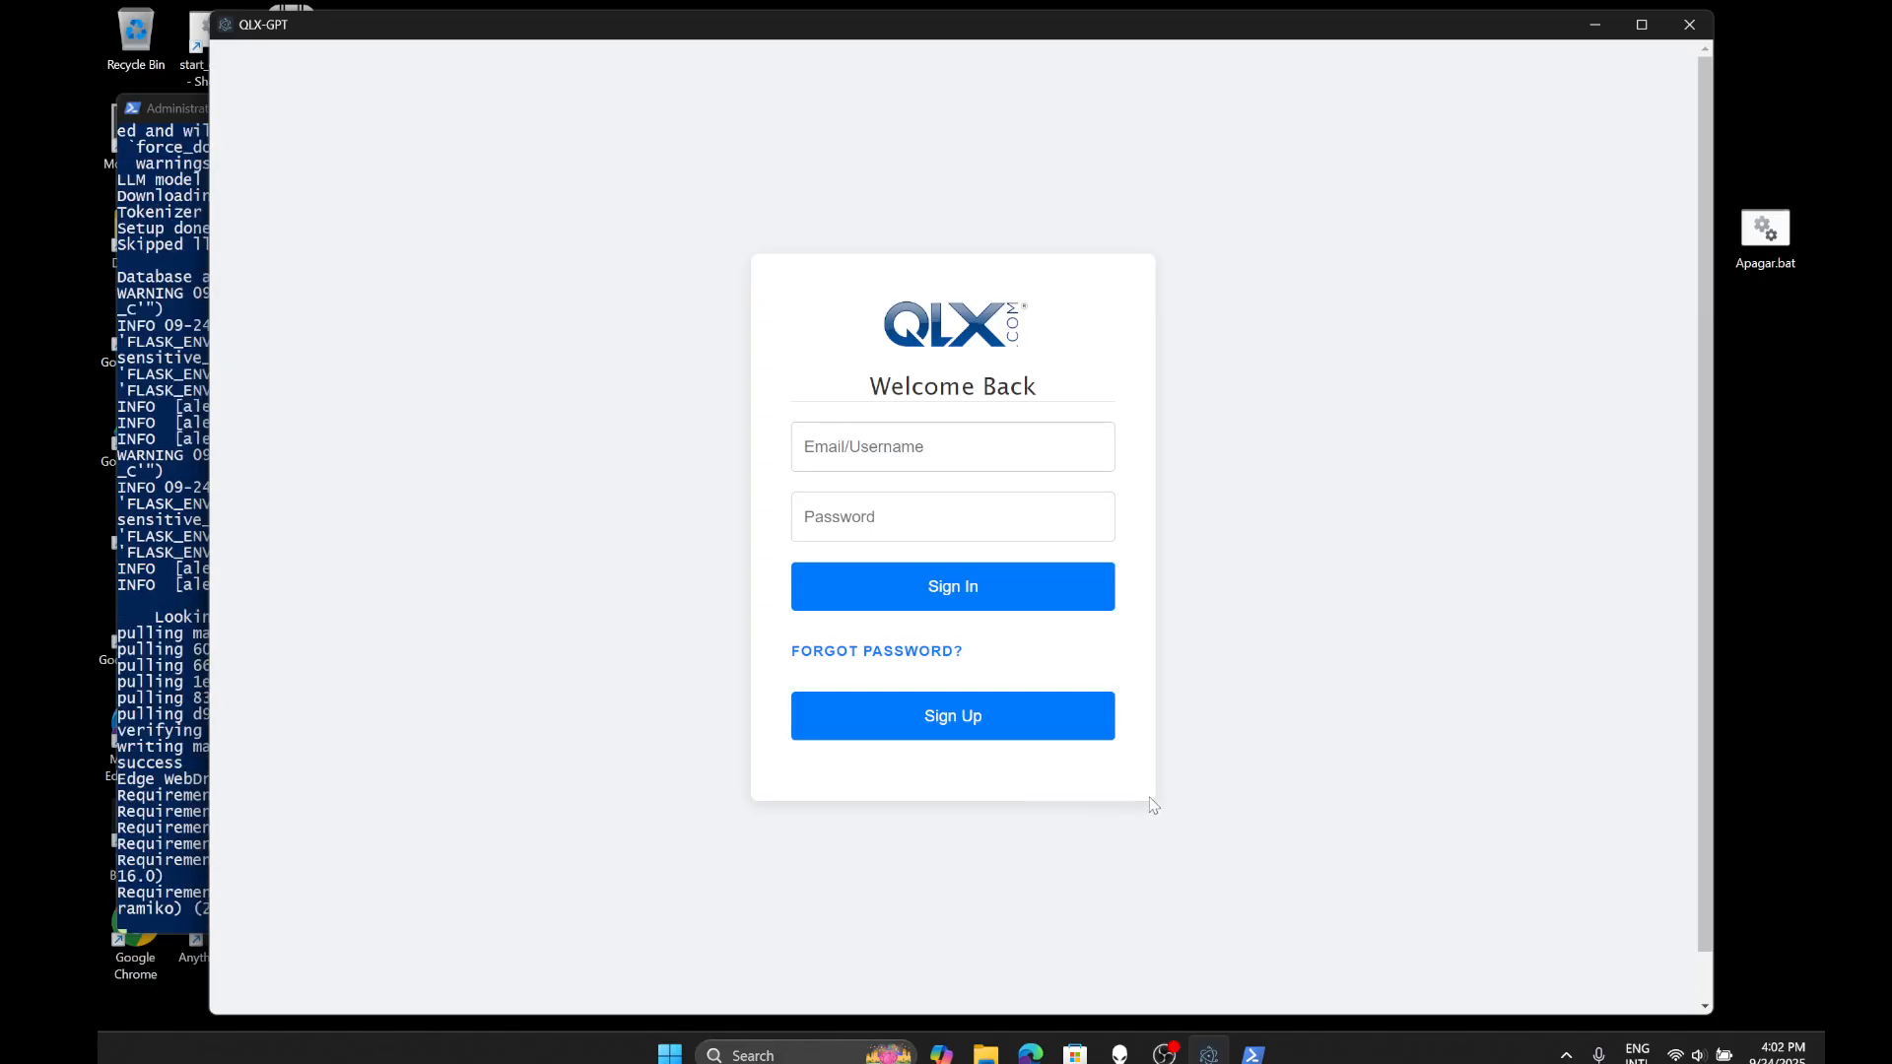
{"action": "left_click", "coordinate": [1568, 1057]}
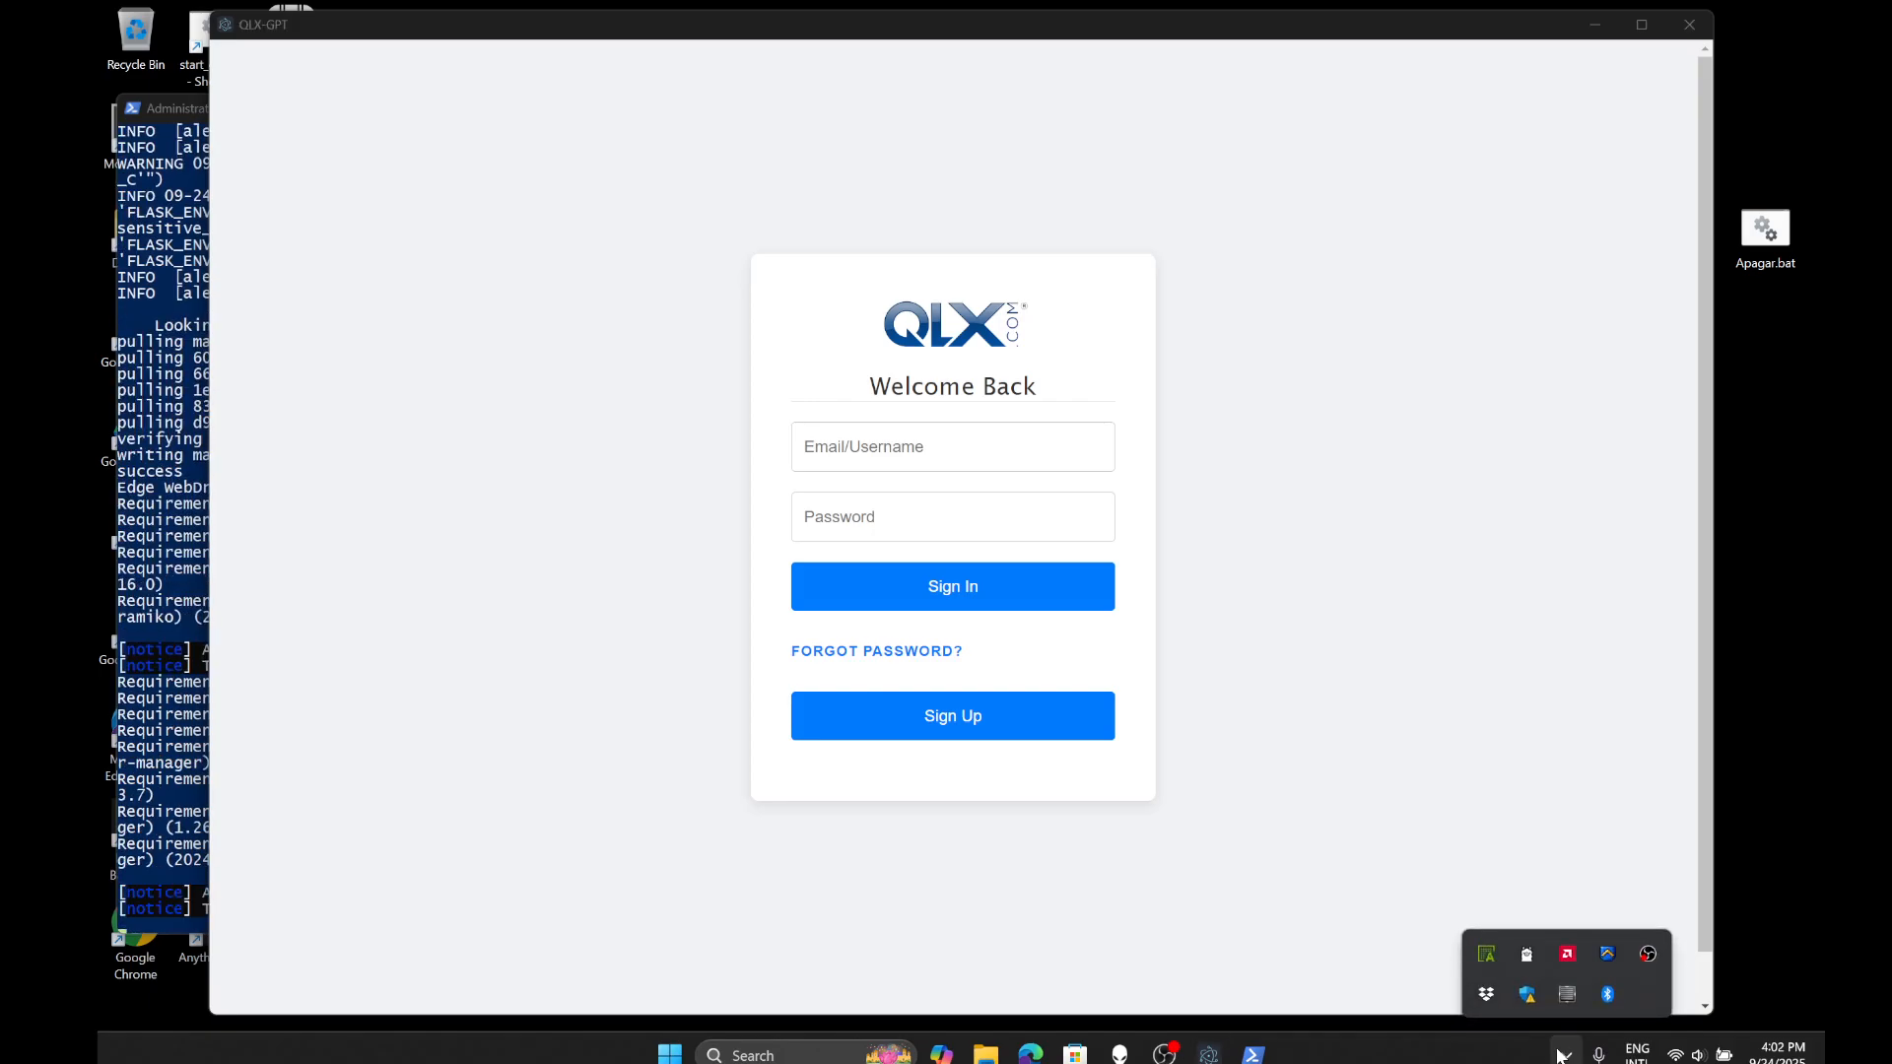
{"action": "left_click", "coordinate": [973, 895]}
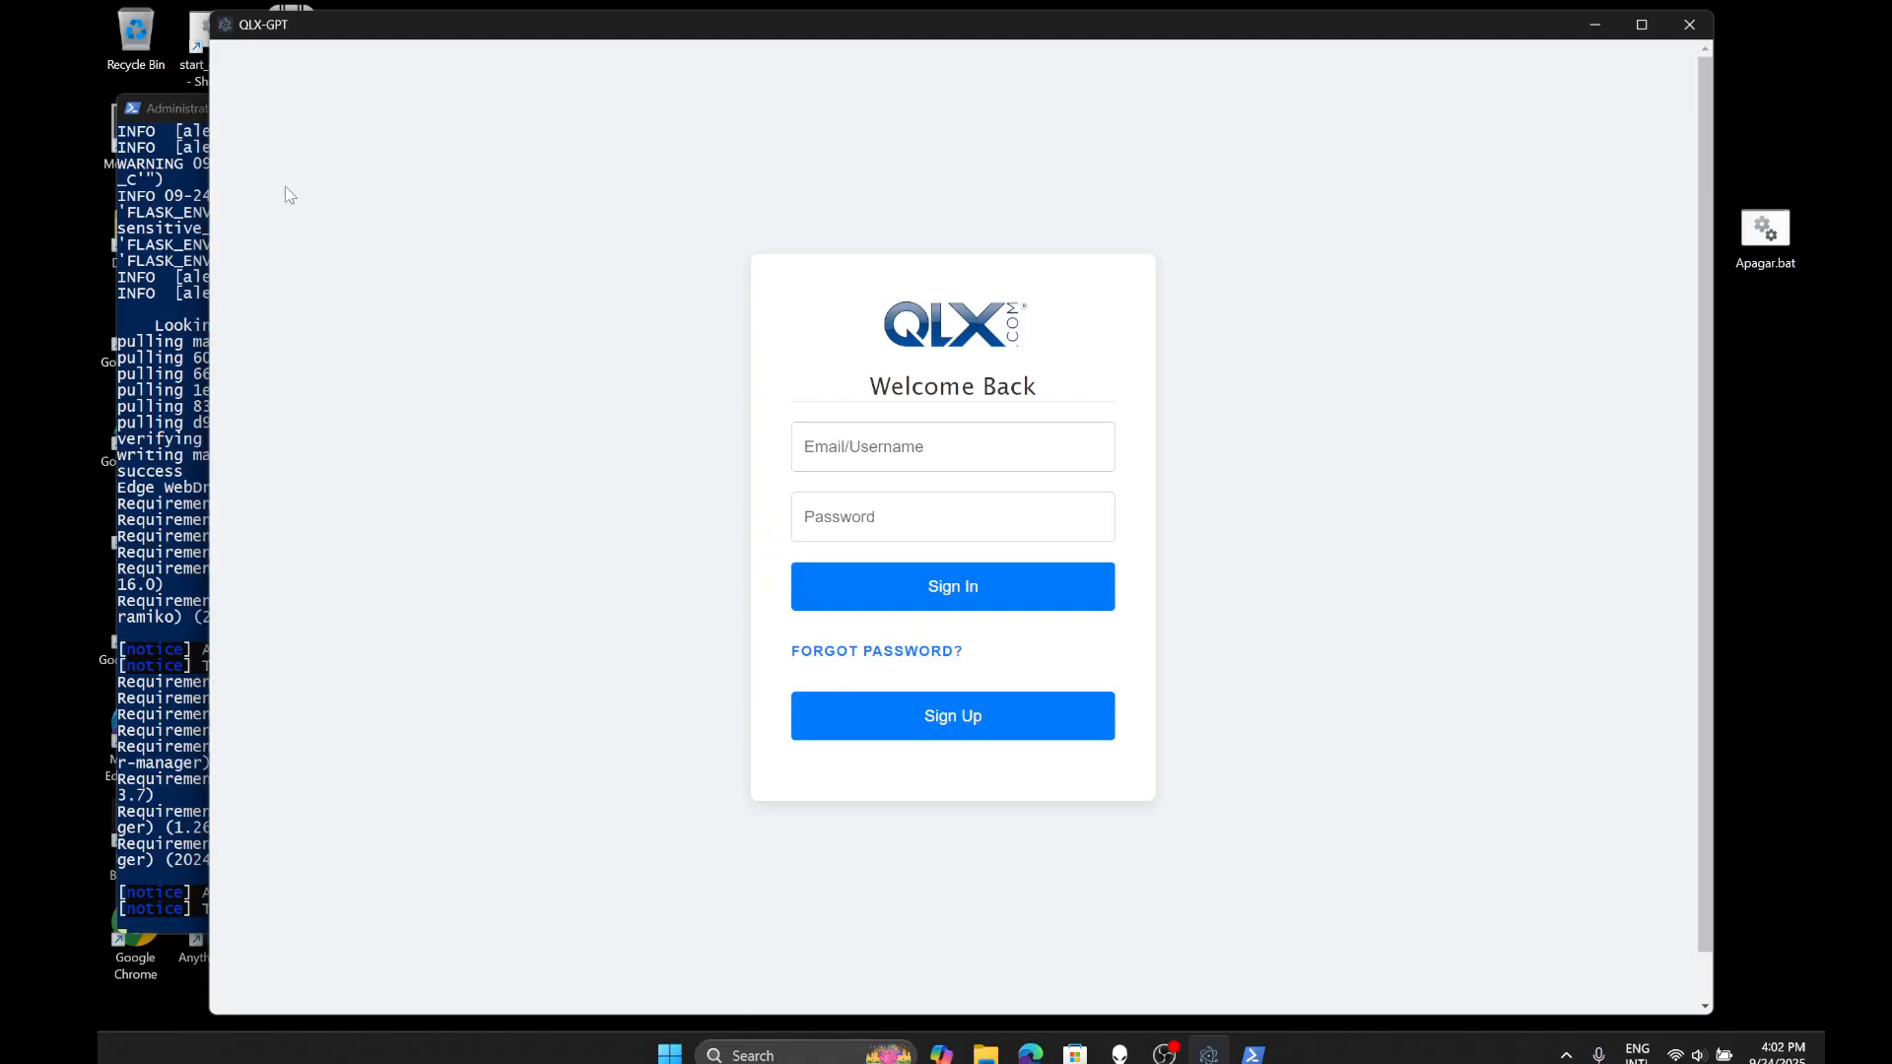
{"action": "left_click", "coordinate": [193, 108]}
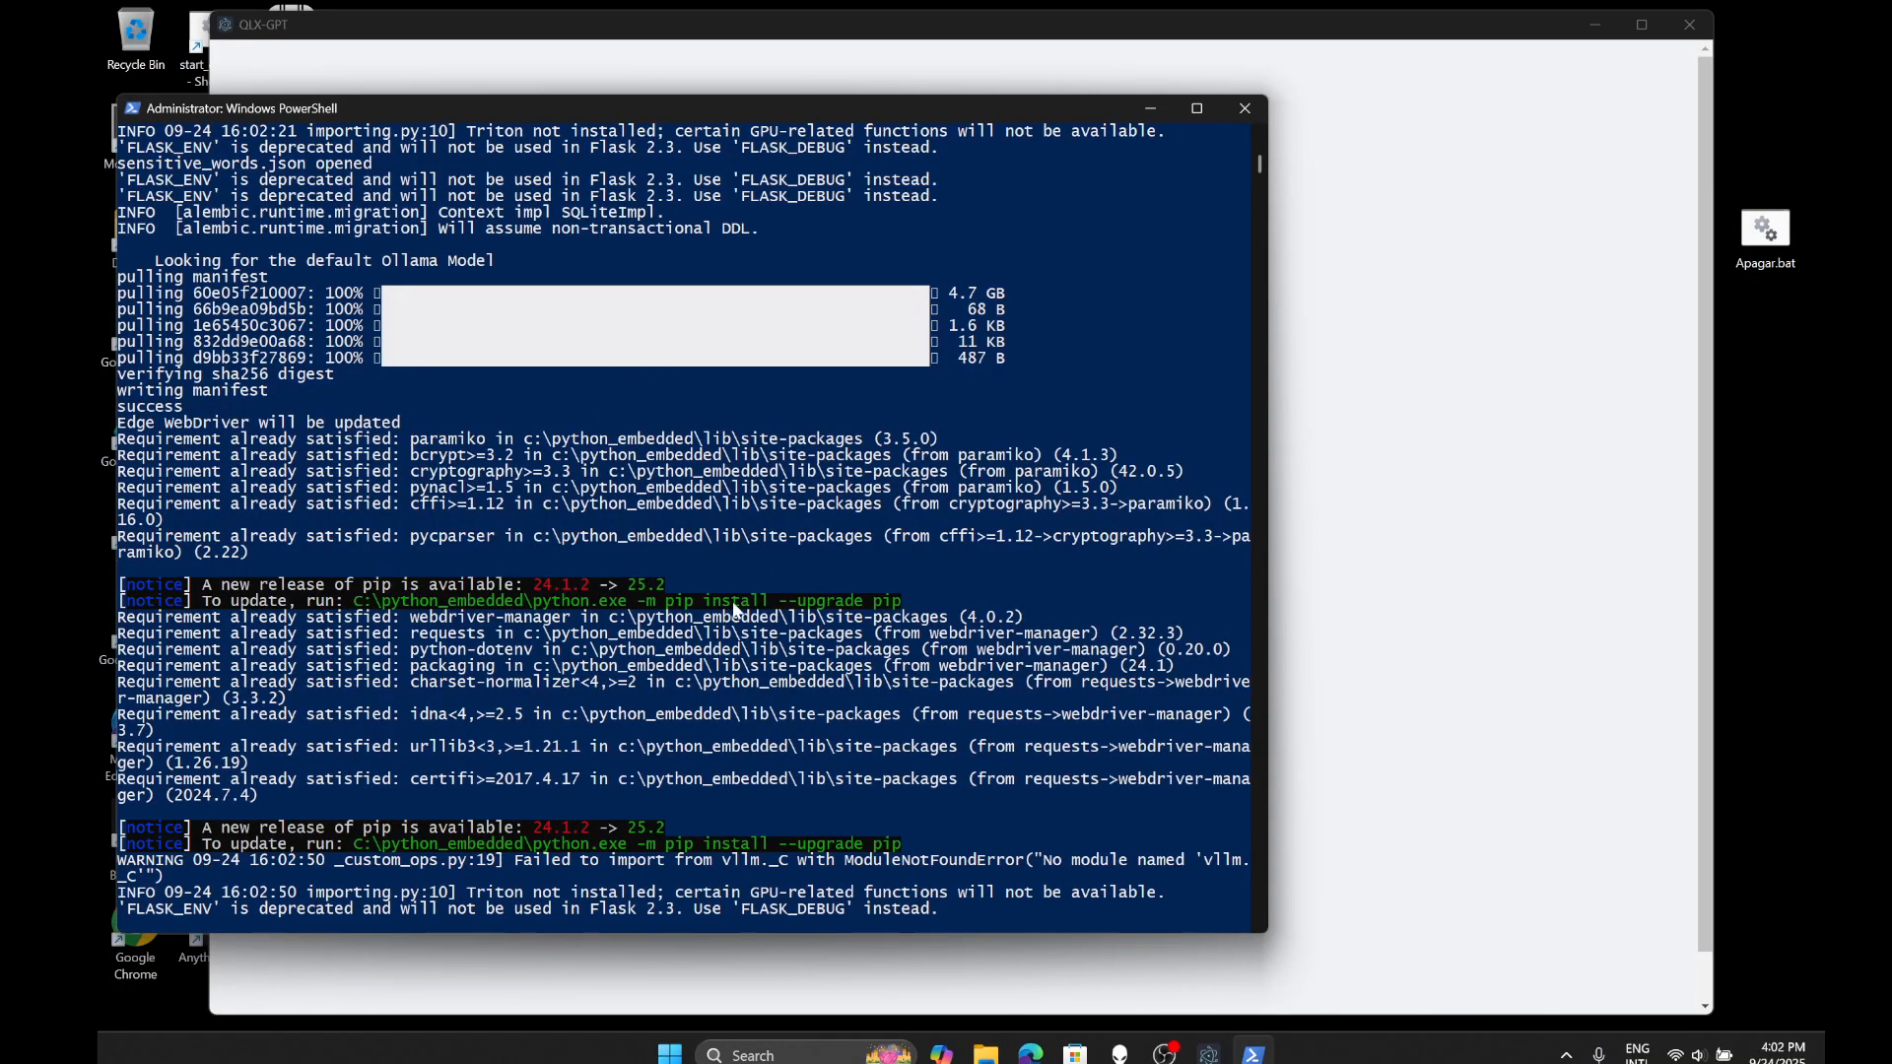
{"action": "left_click", "coordinate": [1421, 697]}
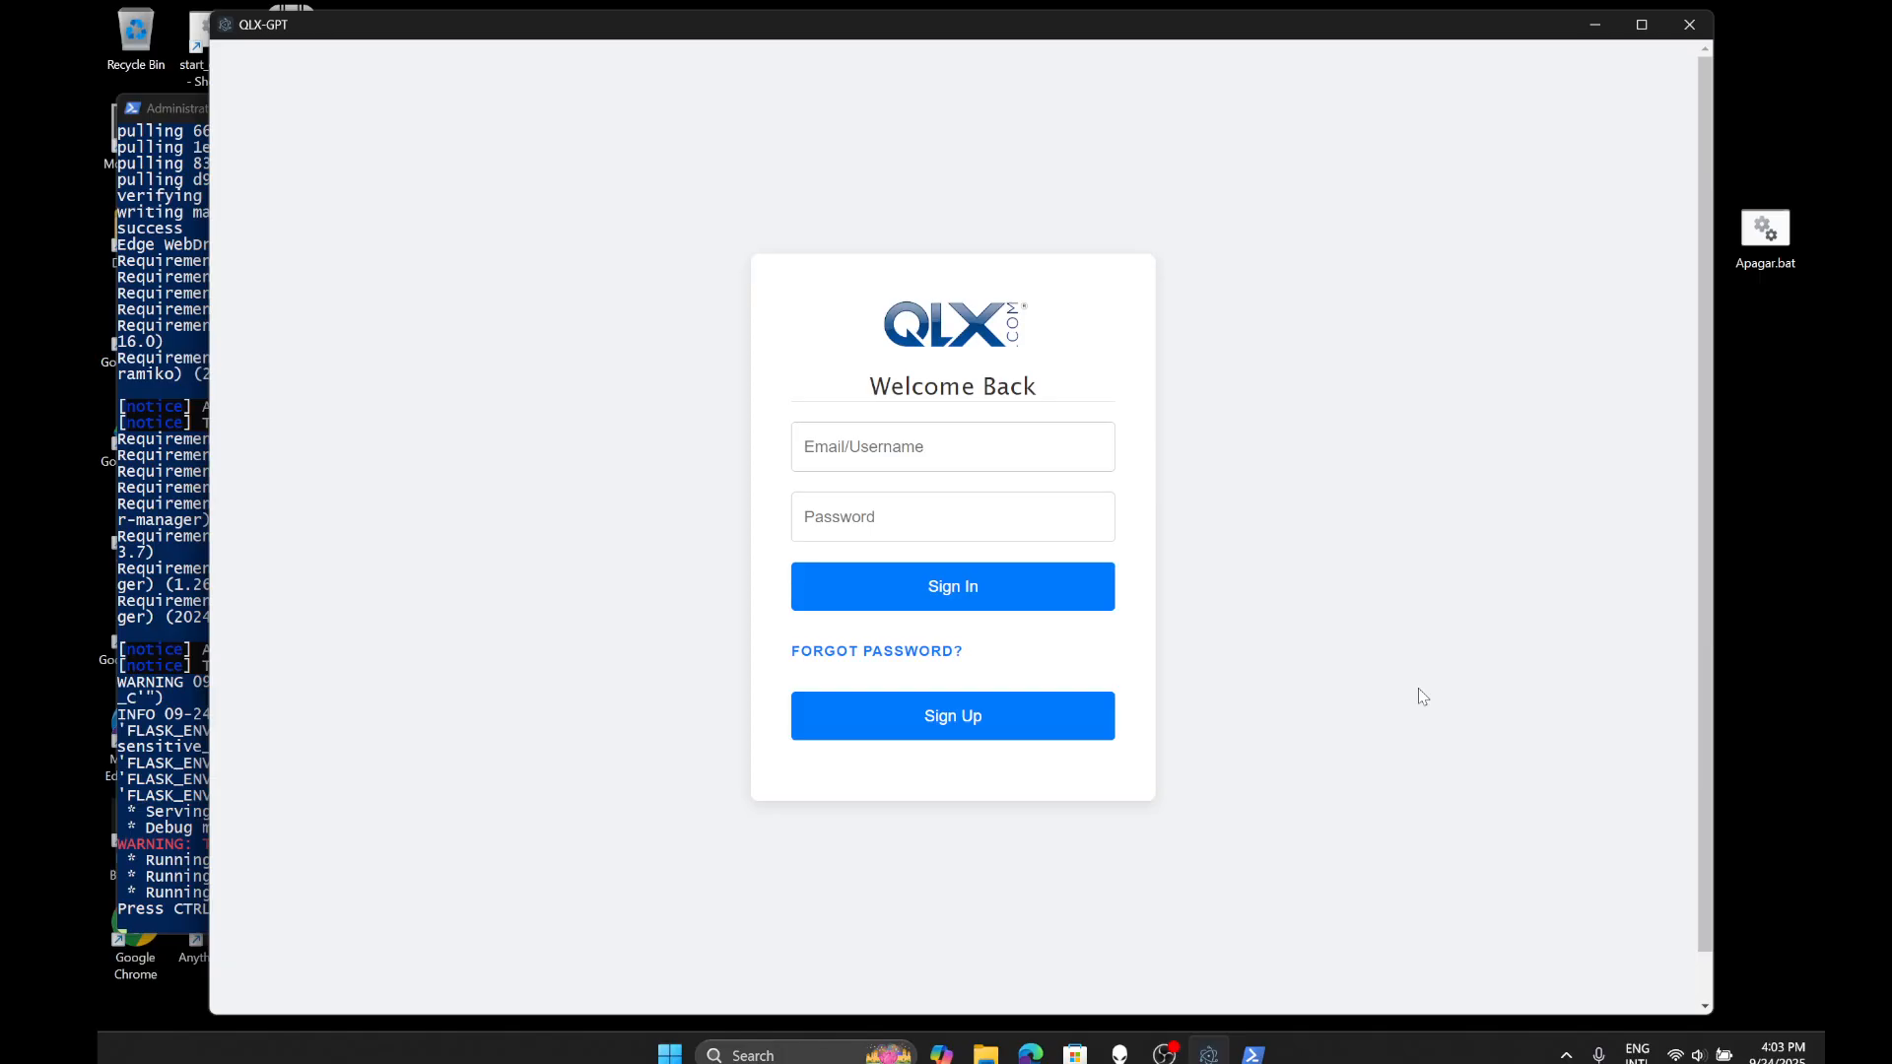
- Sign in with the account username and password, maximize the window, and open My Ingested Documents
{"action": "left_click", "coordinate": [839, 465]}
{"action": "type", "text": "metantonio"}
{"action": "key", "text": "Tab"}
{"action": "type", "text": "*********"}
{"action": "key", "text": "Return"}
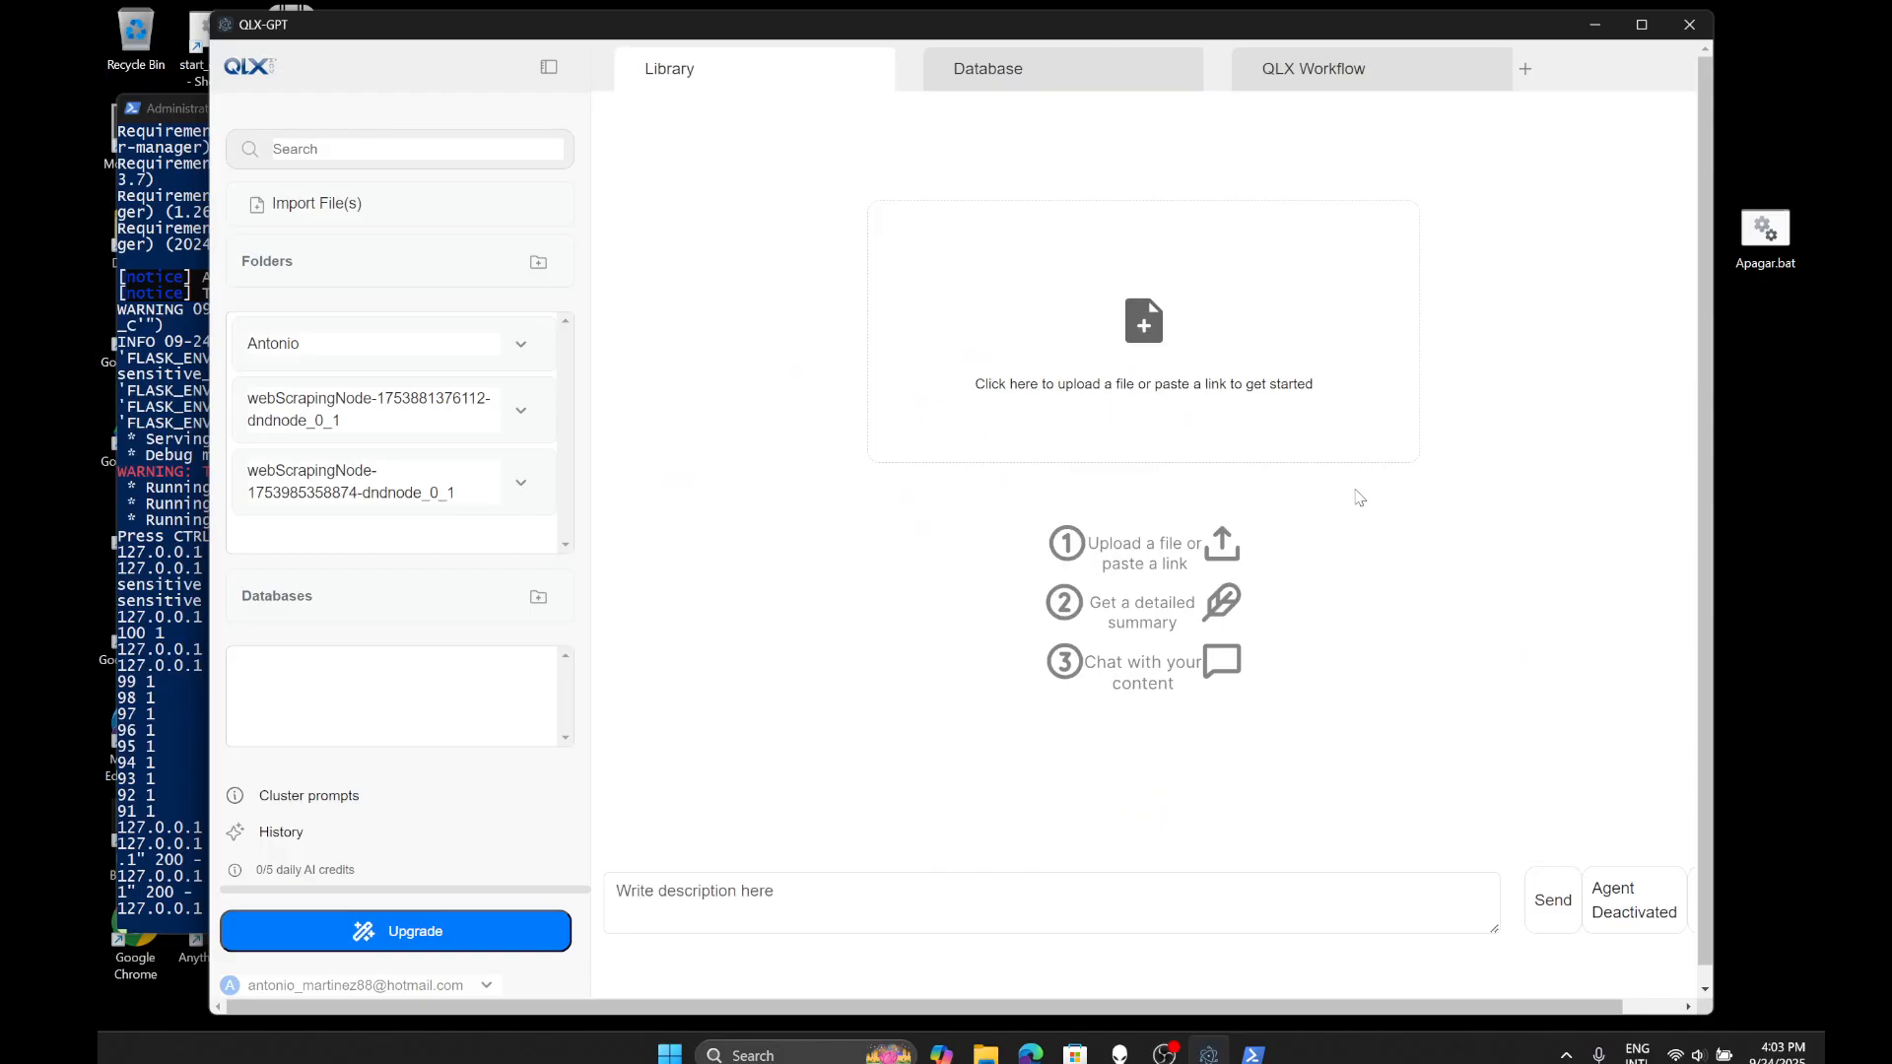
{"action": "left_click", "coordinate": [1642, 25]}
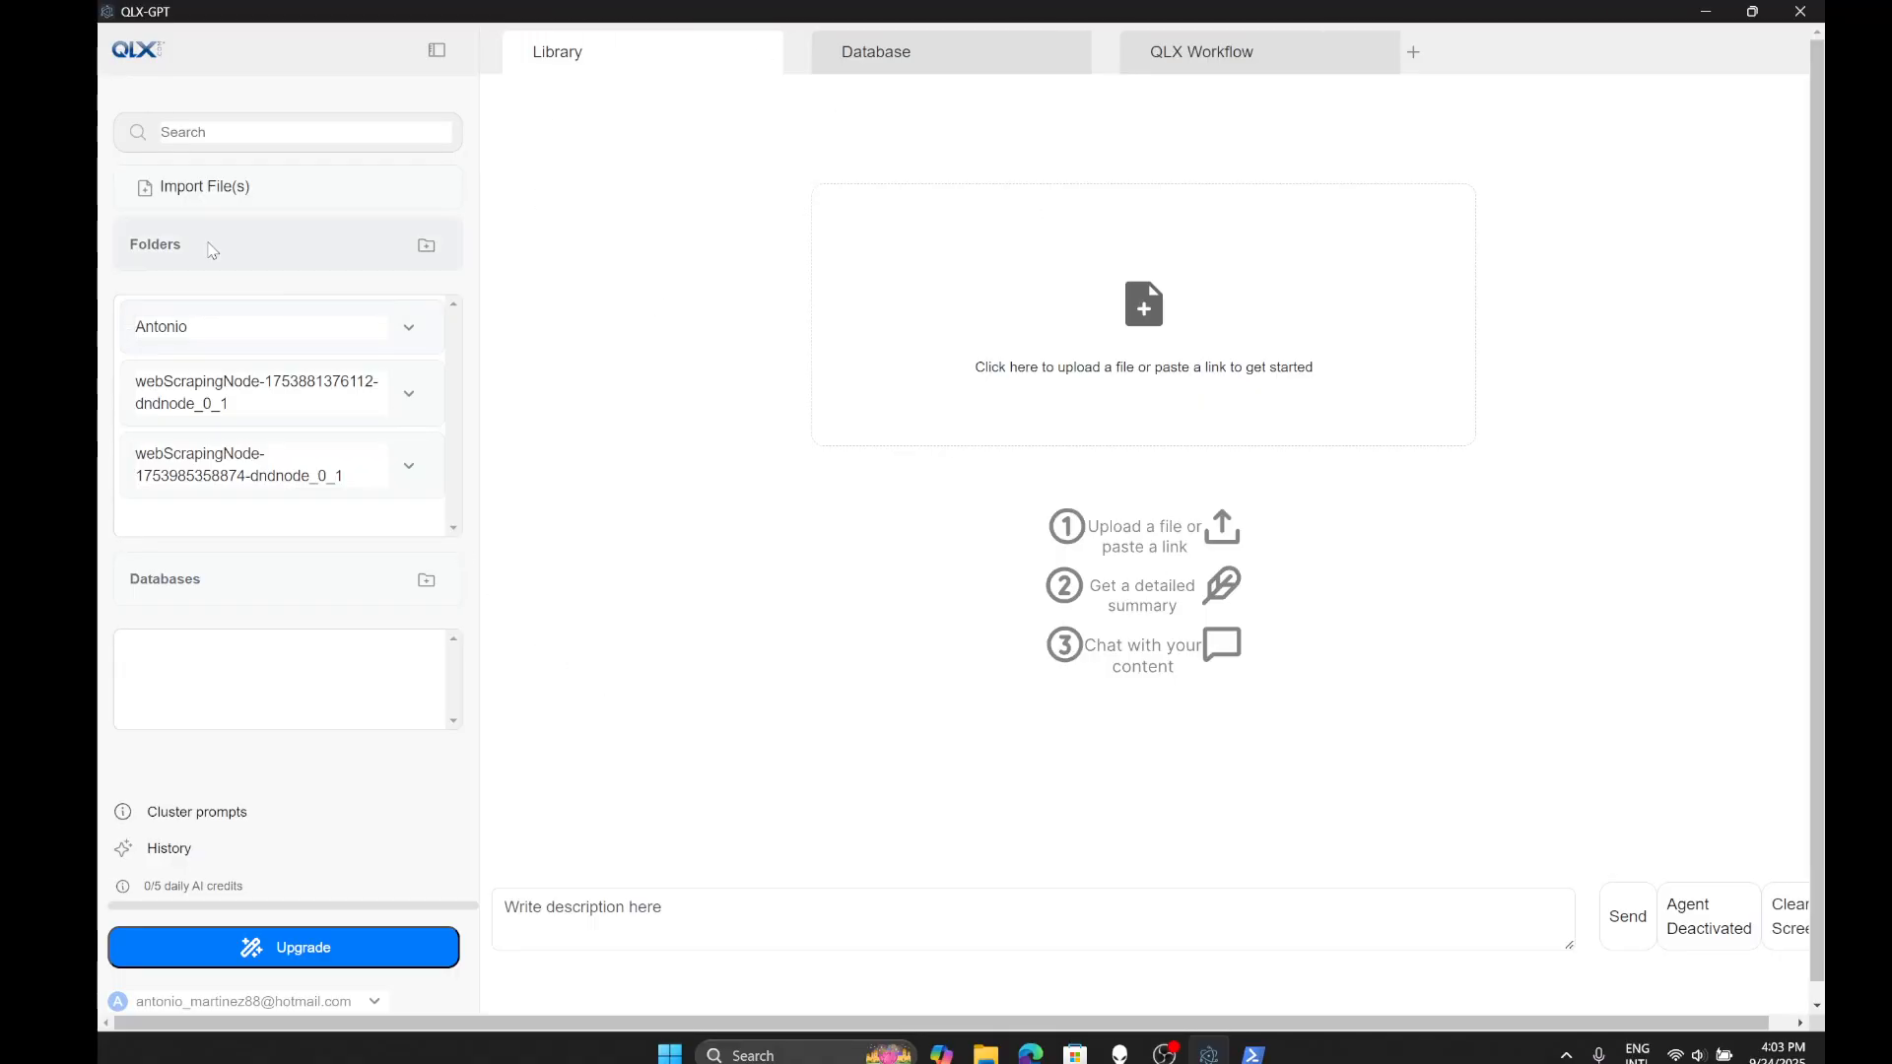
{"action": "left_click", "coordinate": [187, 187]}
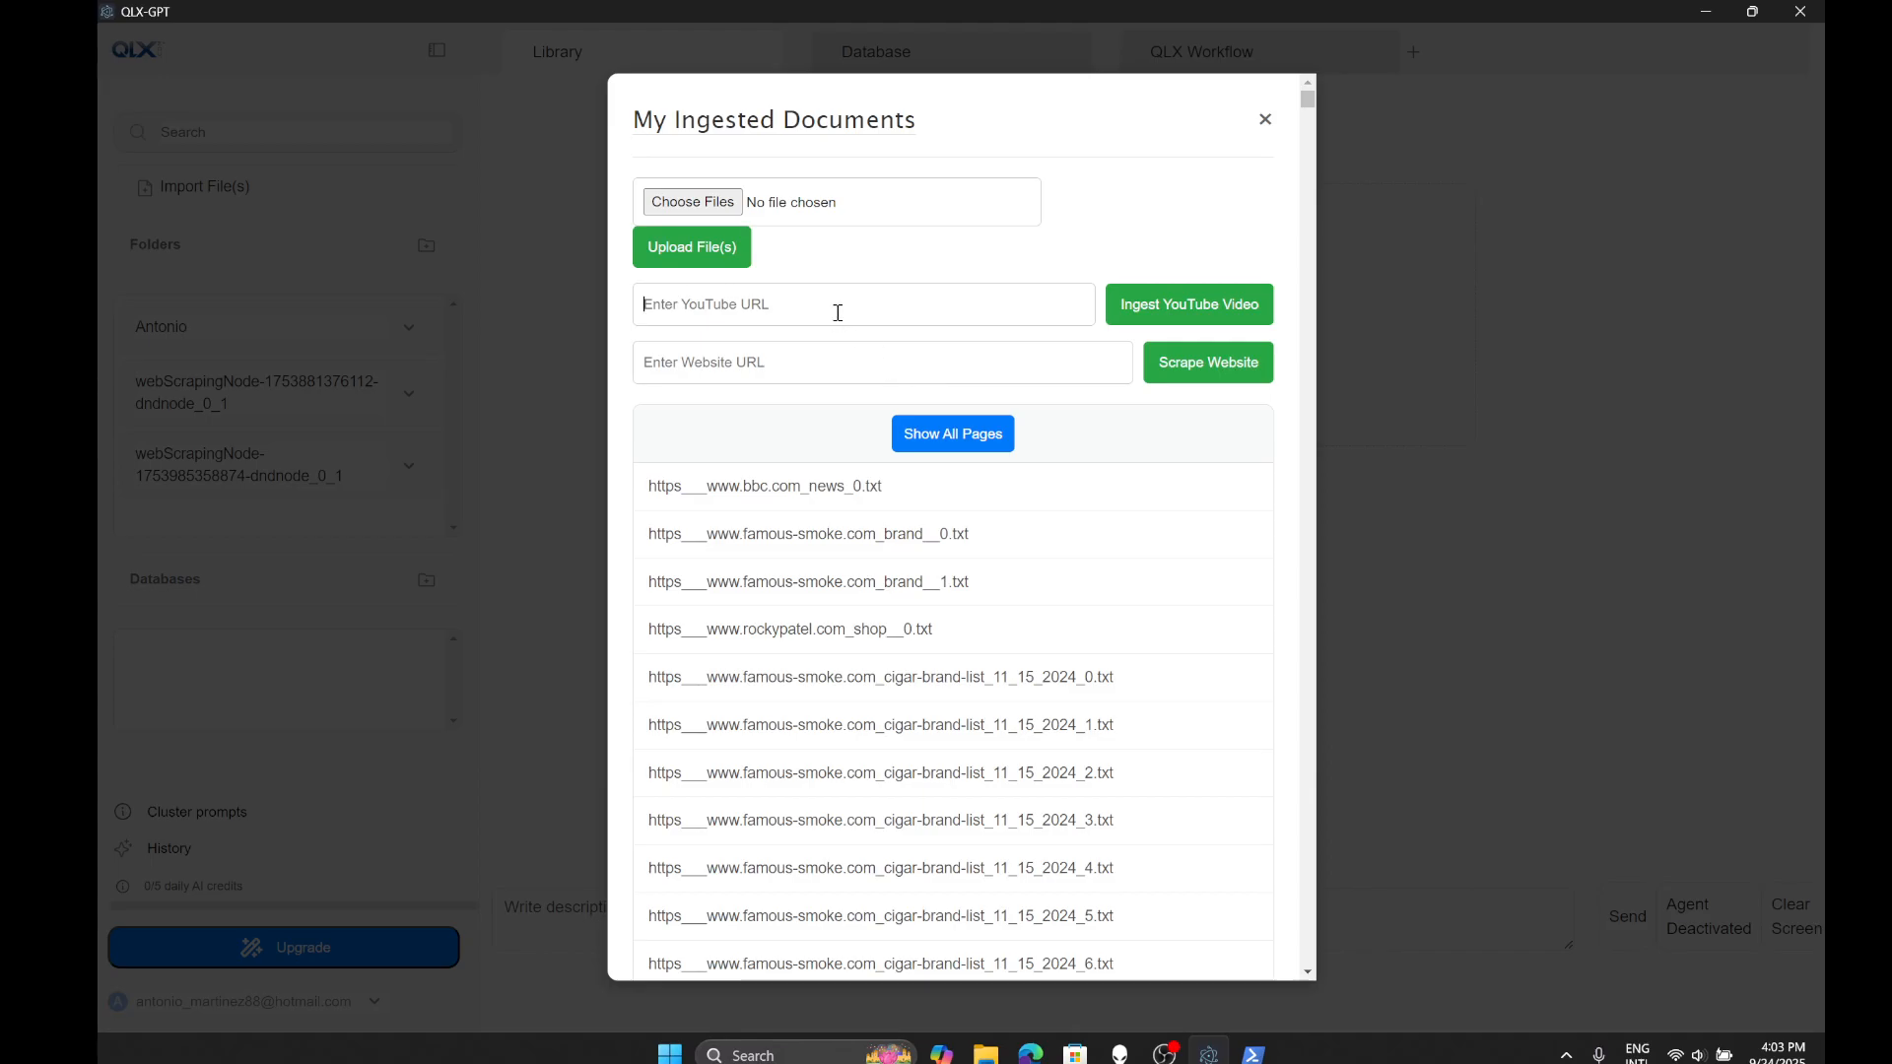
- Close the ingested documents list and dismiss the new-folder form without creating a folder
{"action": "left_click", "coordinate": [1265, 122]}
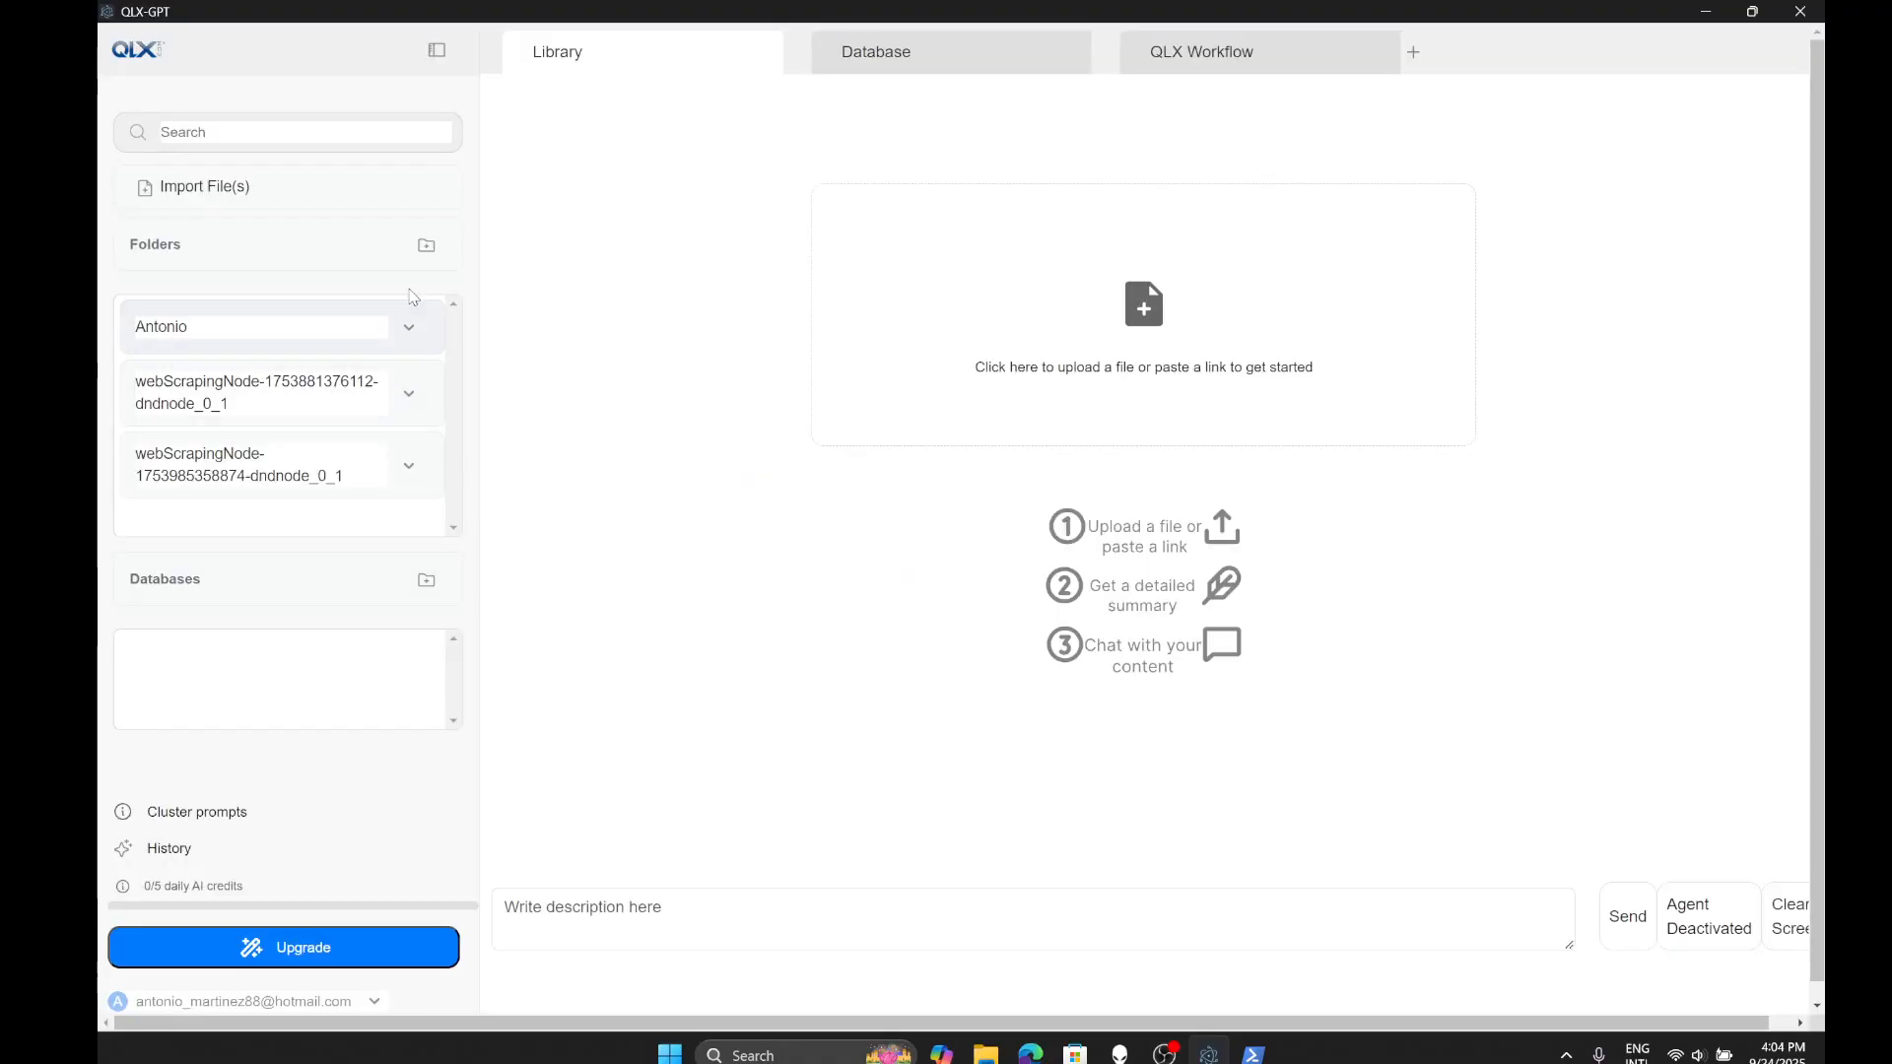
{"action": "left_click", "coordinate": [426, 246]}
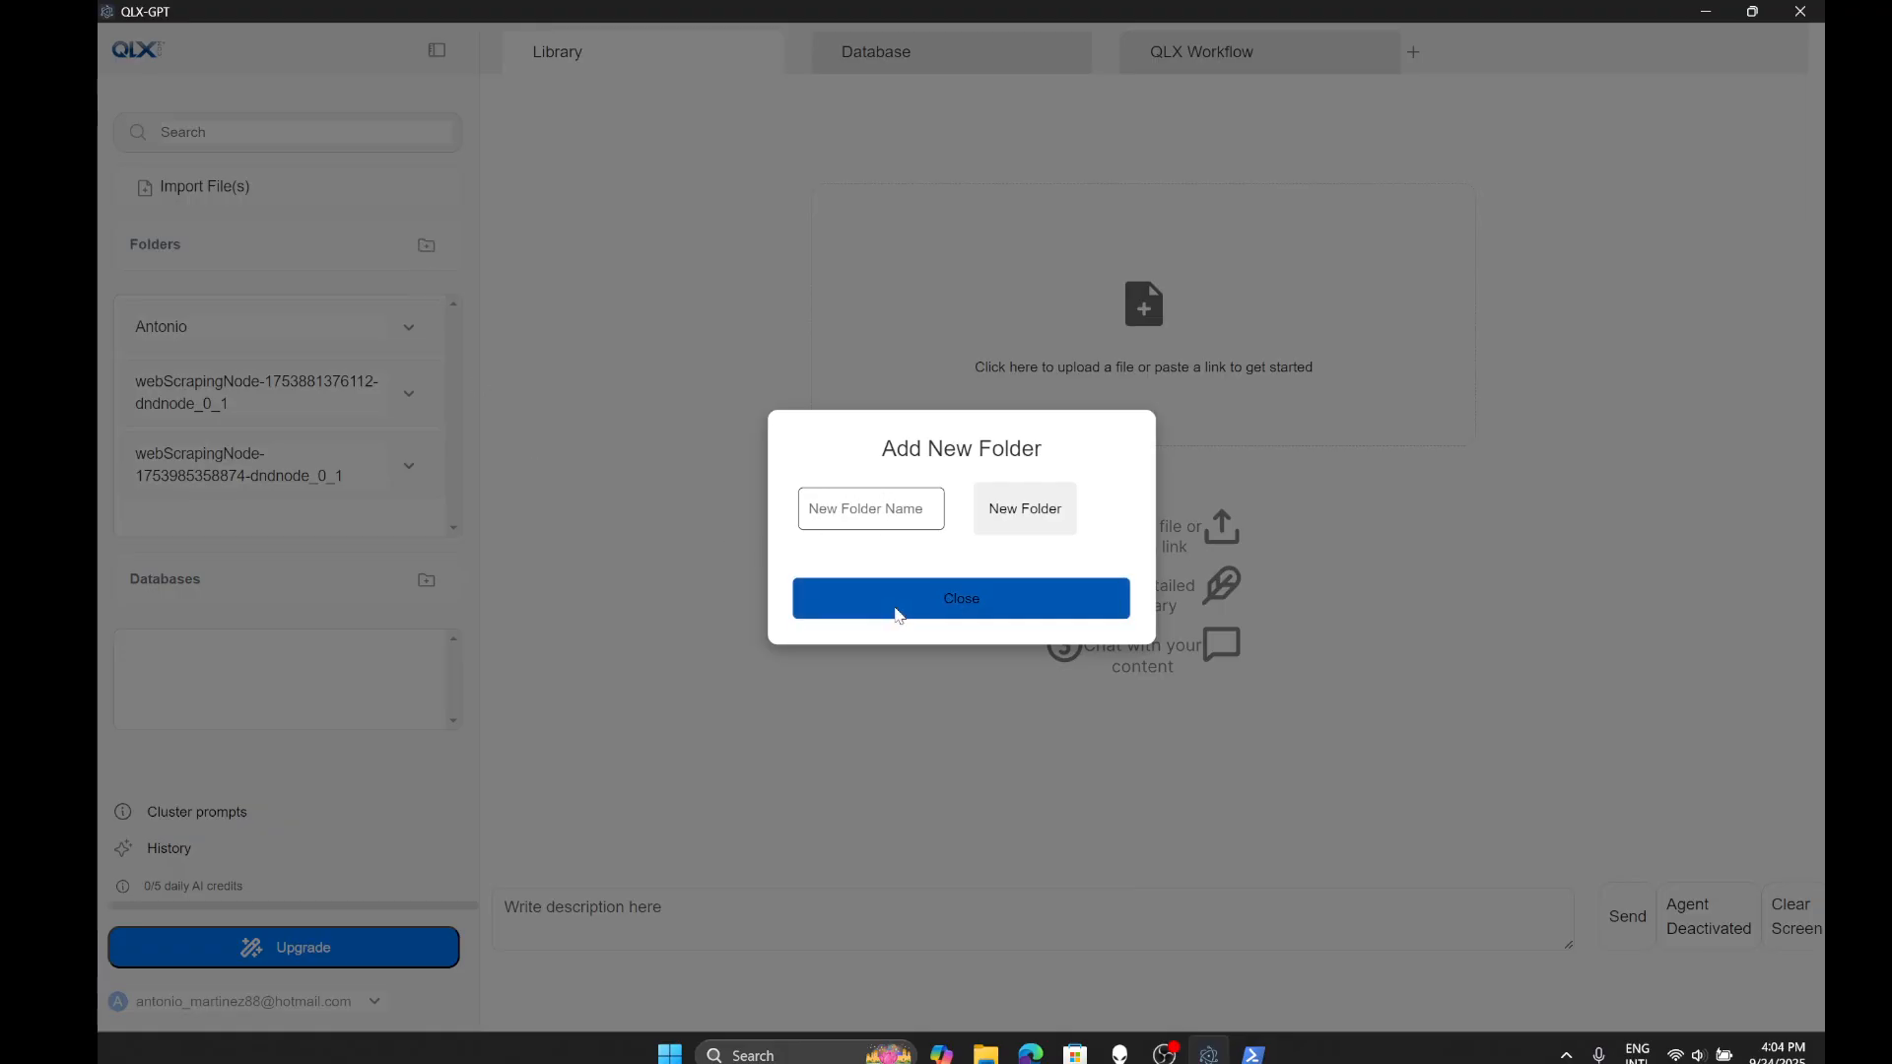
{"action": "left_click", "coordinate": [896, 616]}
- Link the cigarpage my-father-la-duena 197 text file into the first folder beside its PDF
{"action": "left_click", "coordinate": [360, 343]}
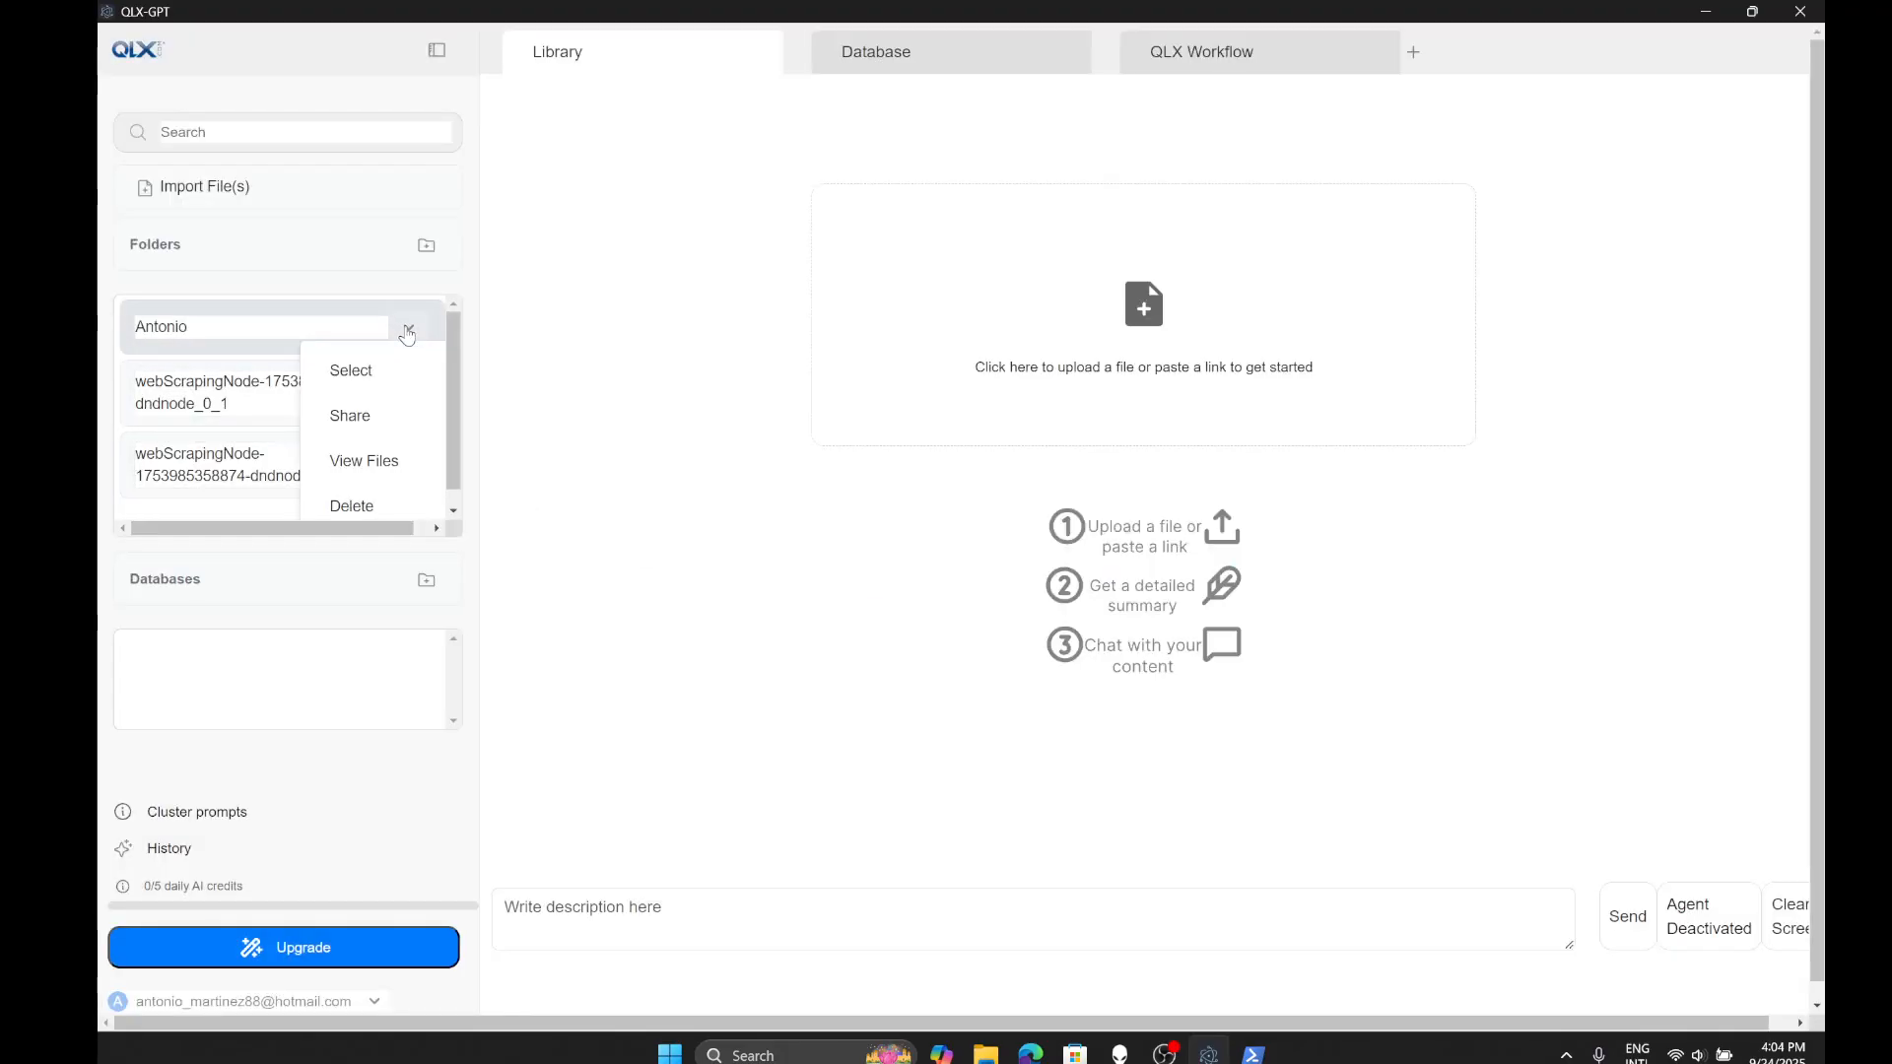
{"action": "left_click", "coordinate": [355, 459]}
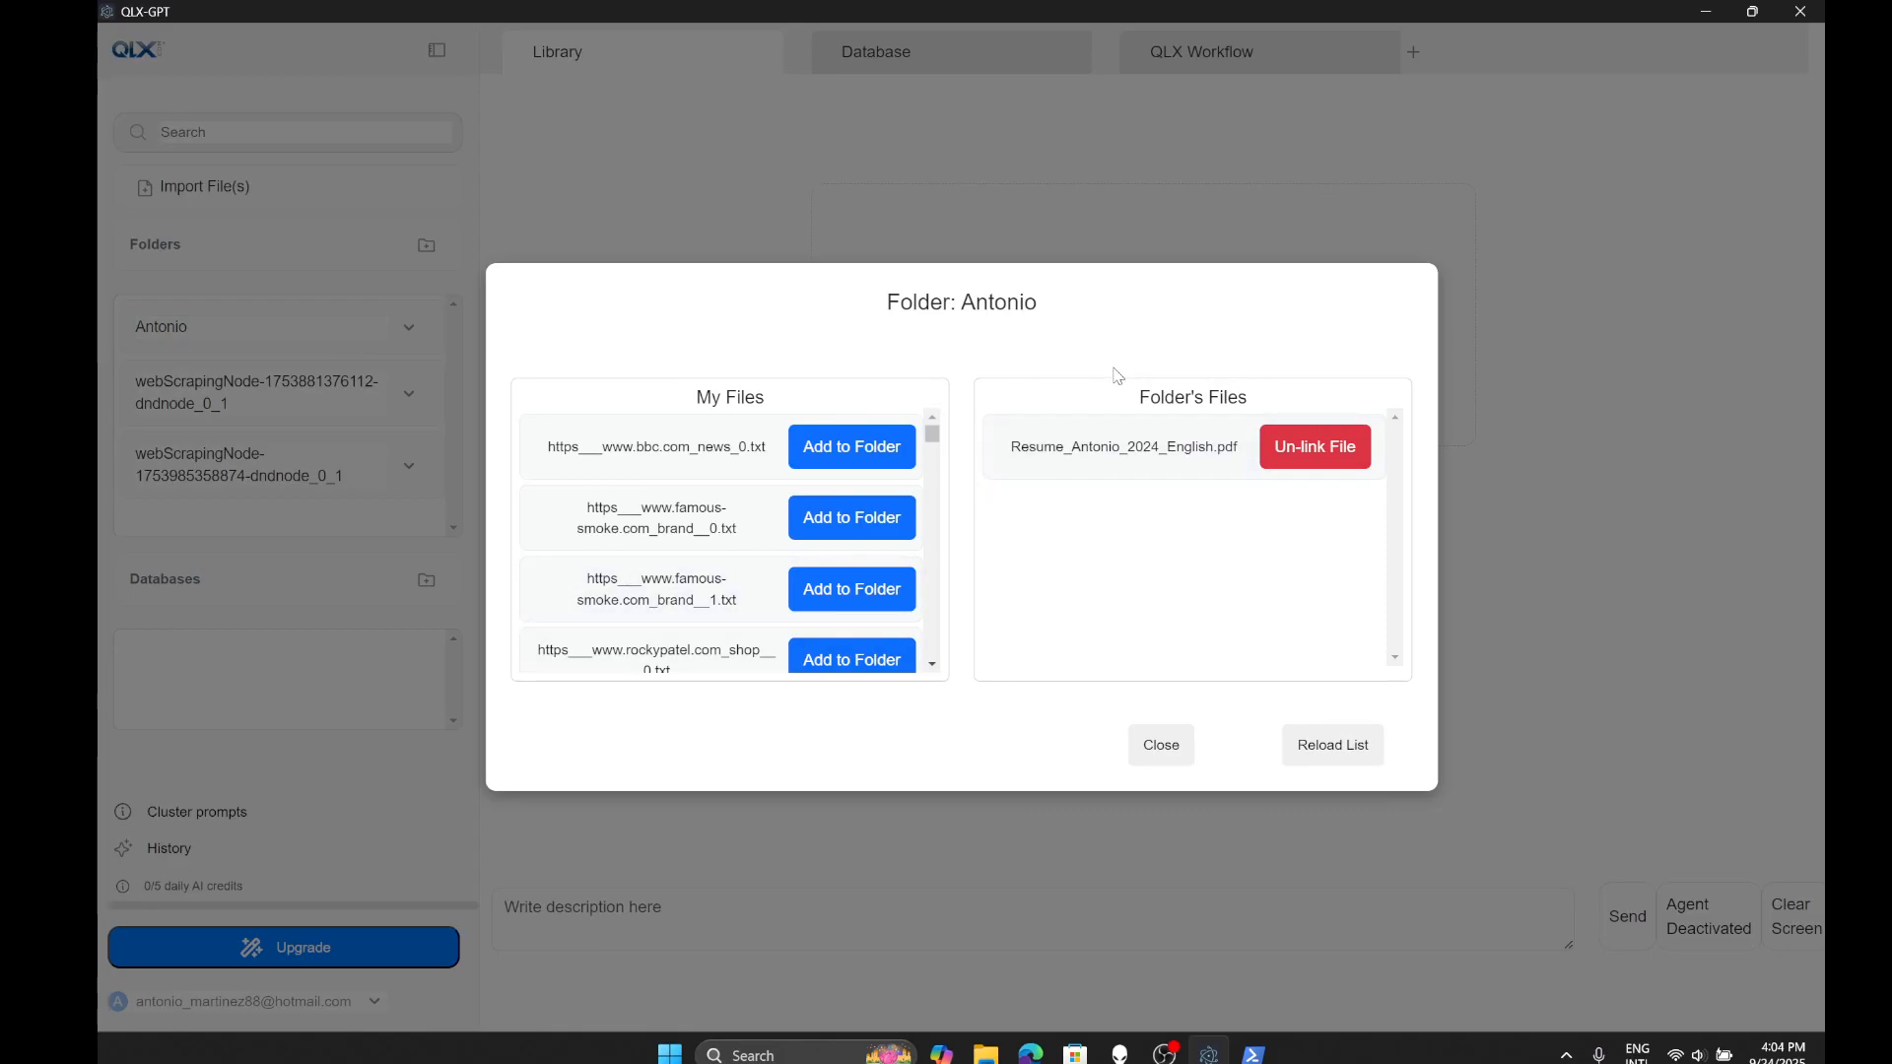
{"action": "left_click_drag", "start_coordinate": [1012, 445], "coordinate": [1218, 447]}
{"action": "left_click_drag", "start_coordinate": [932, 440], "coordinate": [933, 483]}
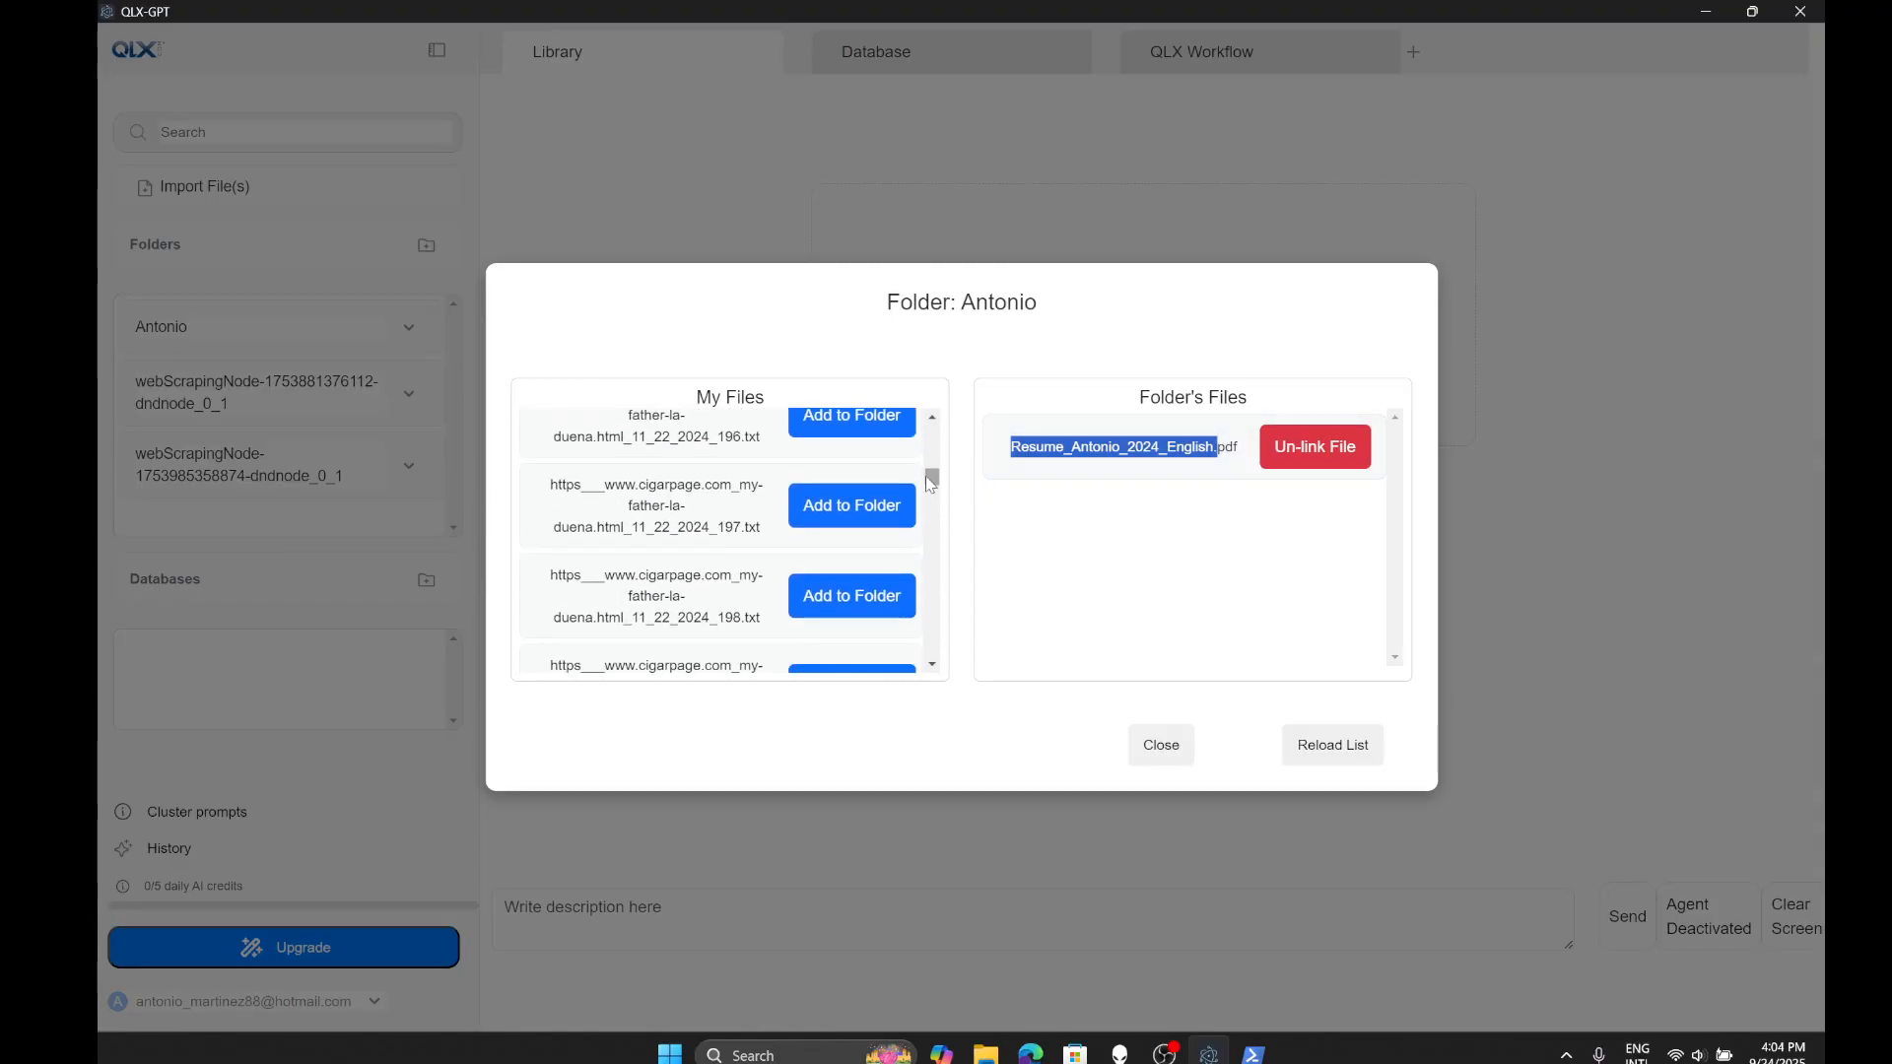
{"action": "left_click", "coordinate": [828, 513]}
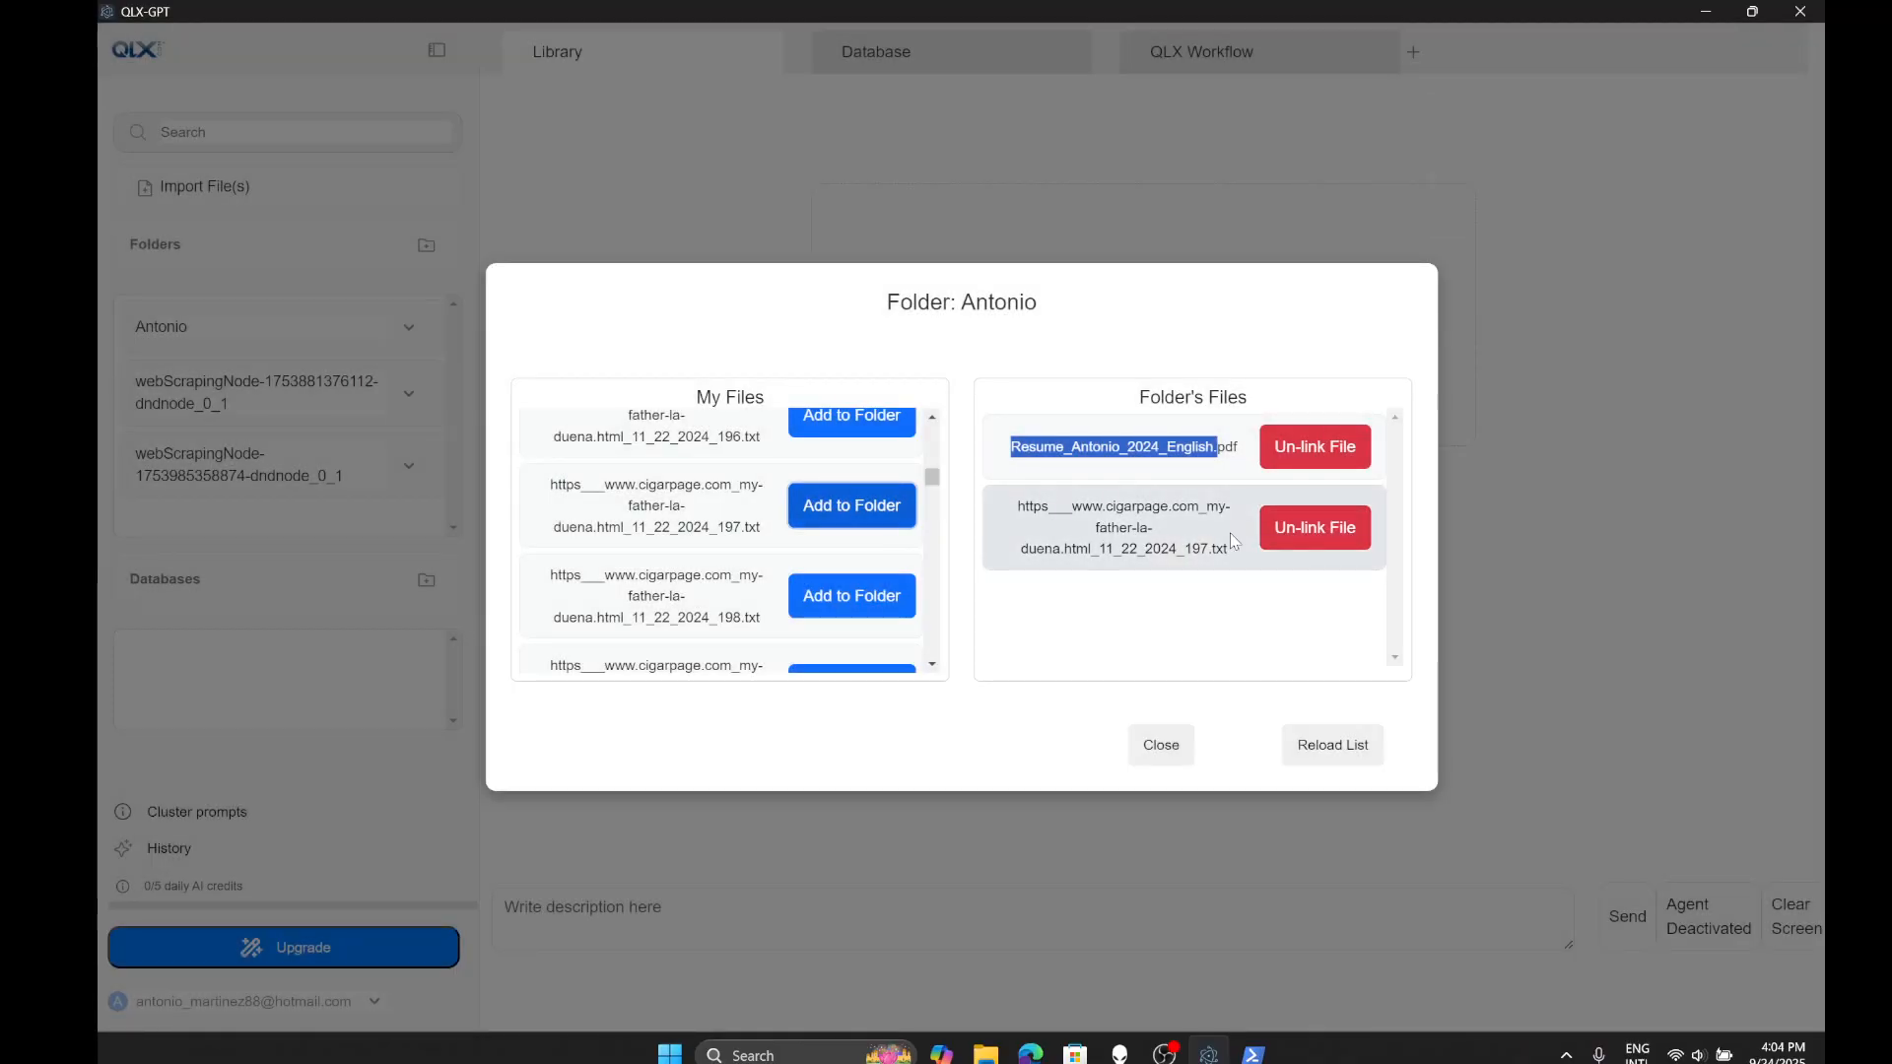
{"action": "left_click", "coordinate": [1161, 746]}
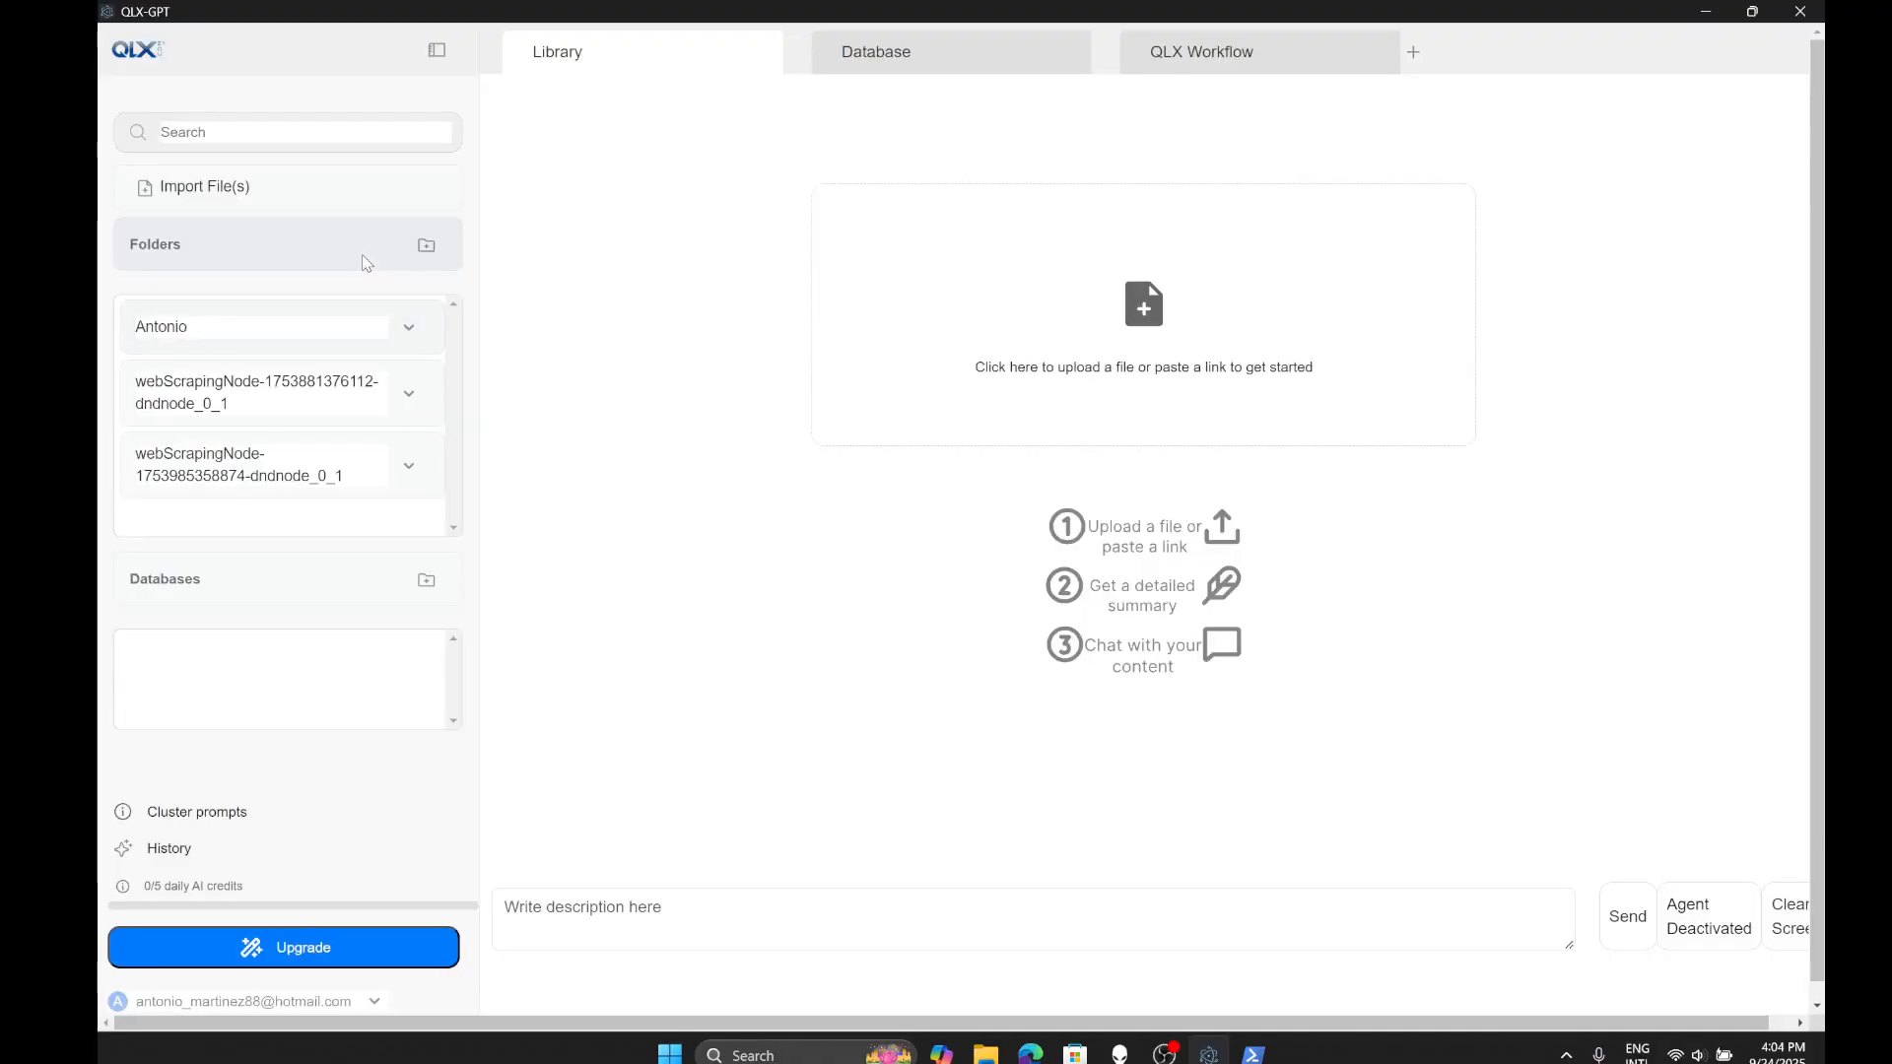
{"action": "left_click", "coordinate": [408, 327]}
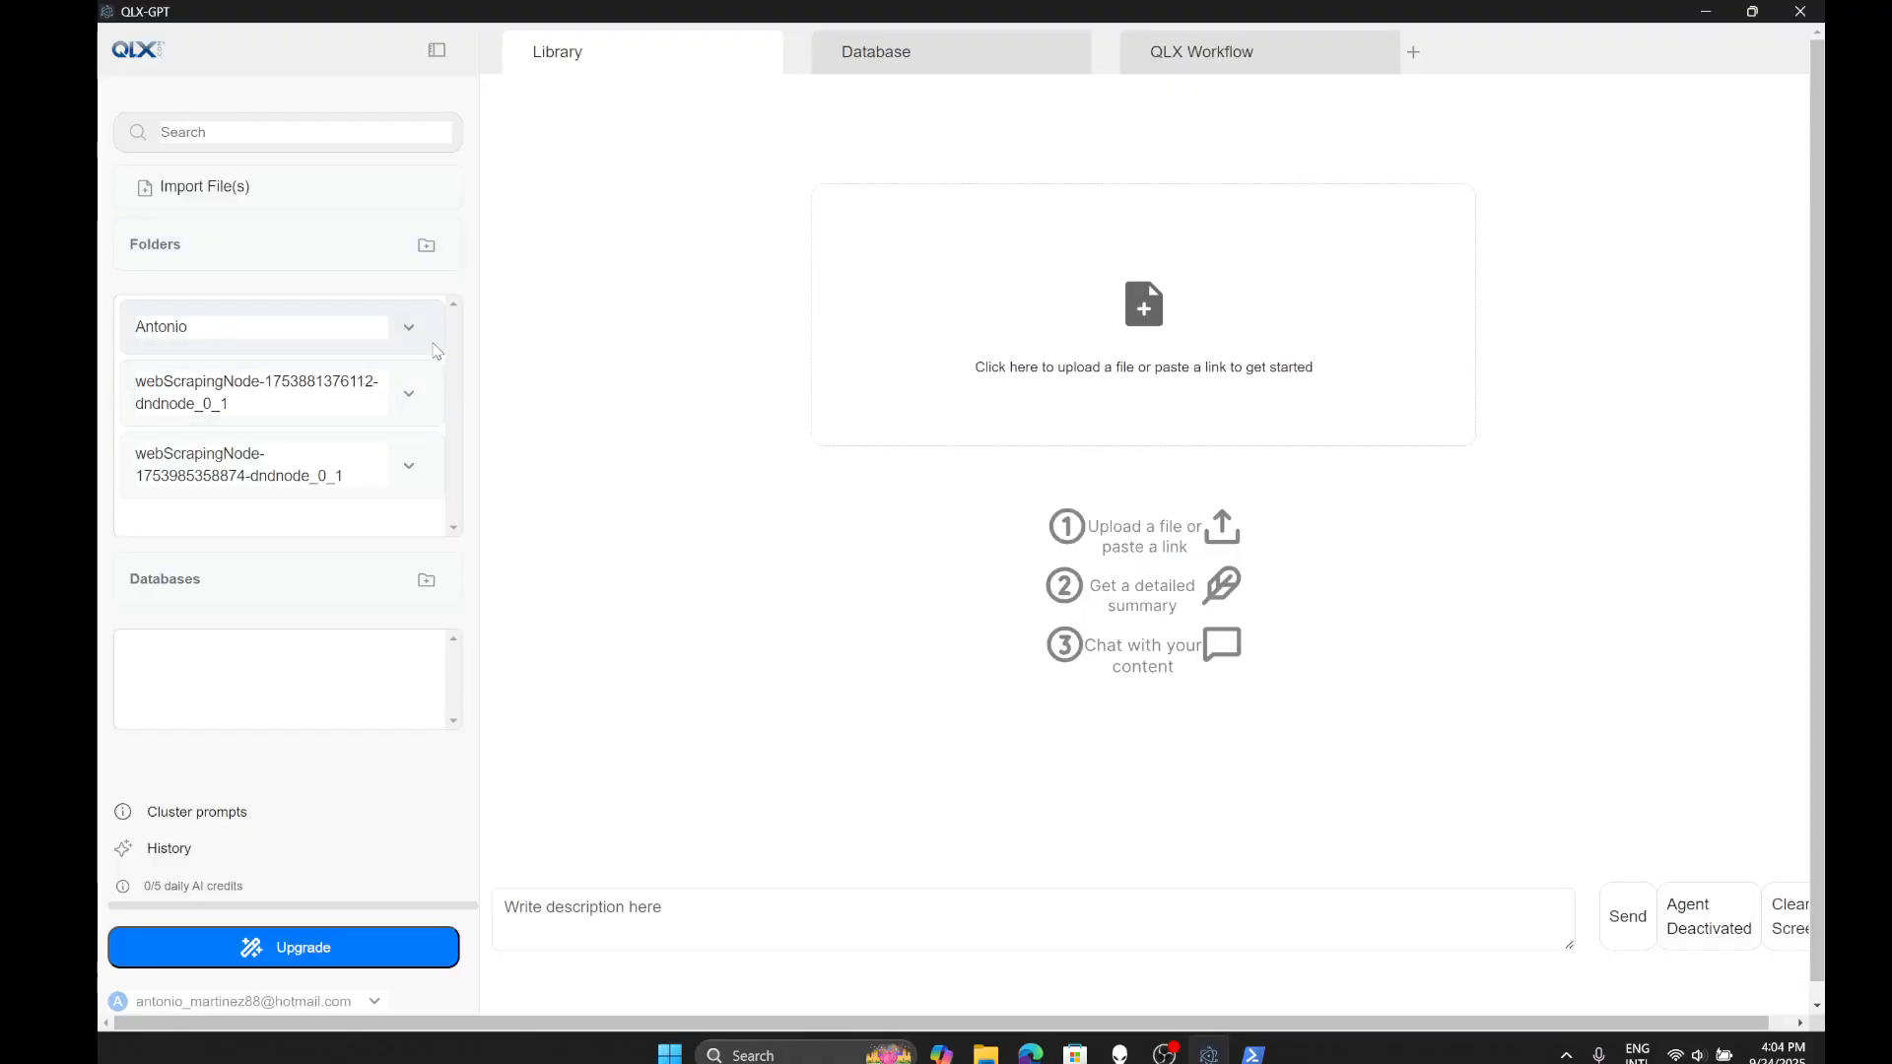
{"action": "left_click", "coordinate": [409, 327]}
{"action": "left_click", "coordinate": [404, 367]}
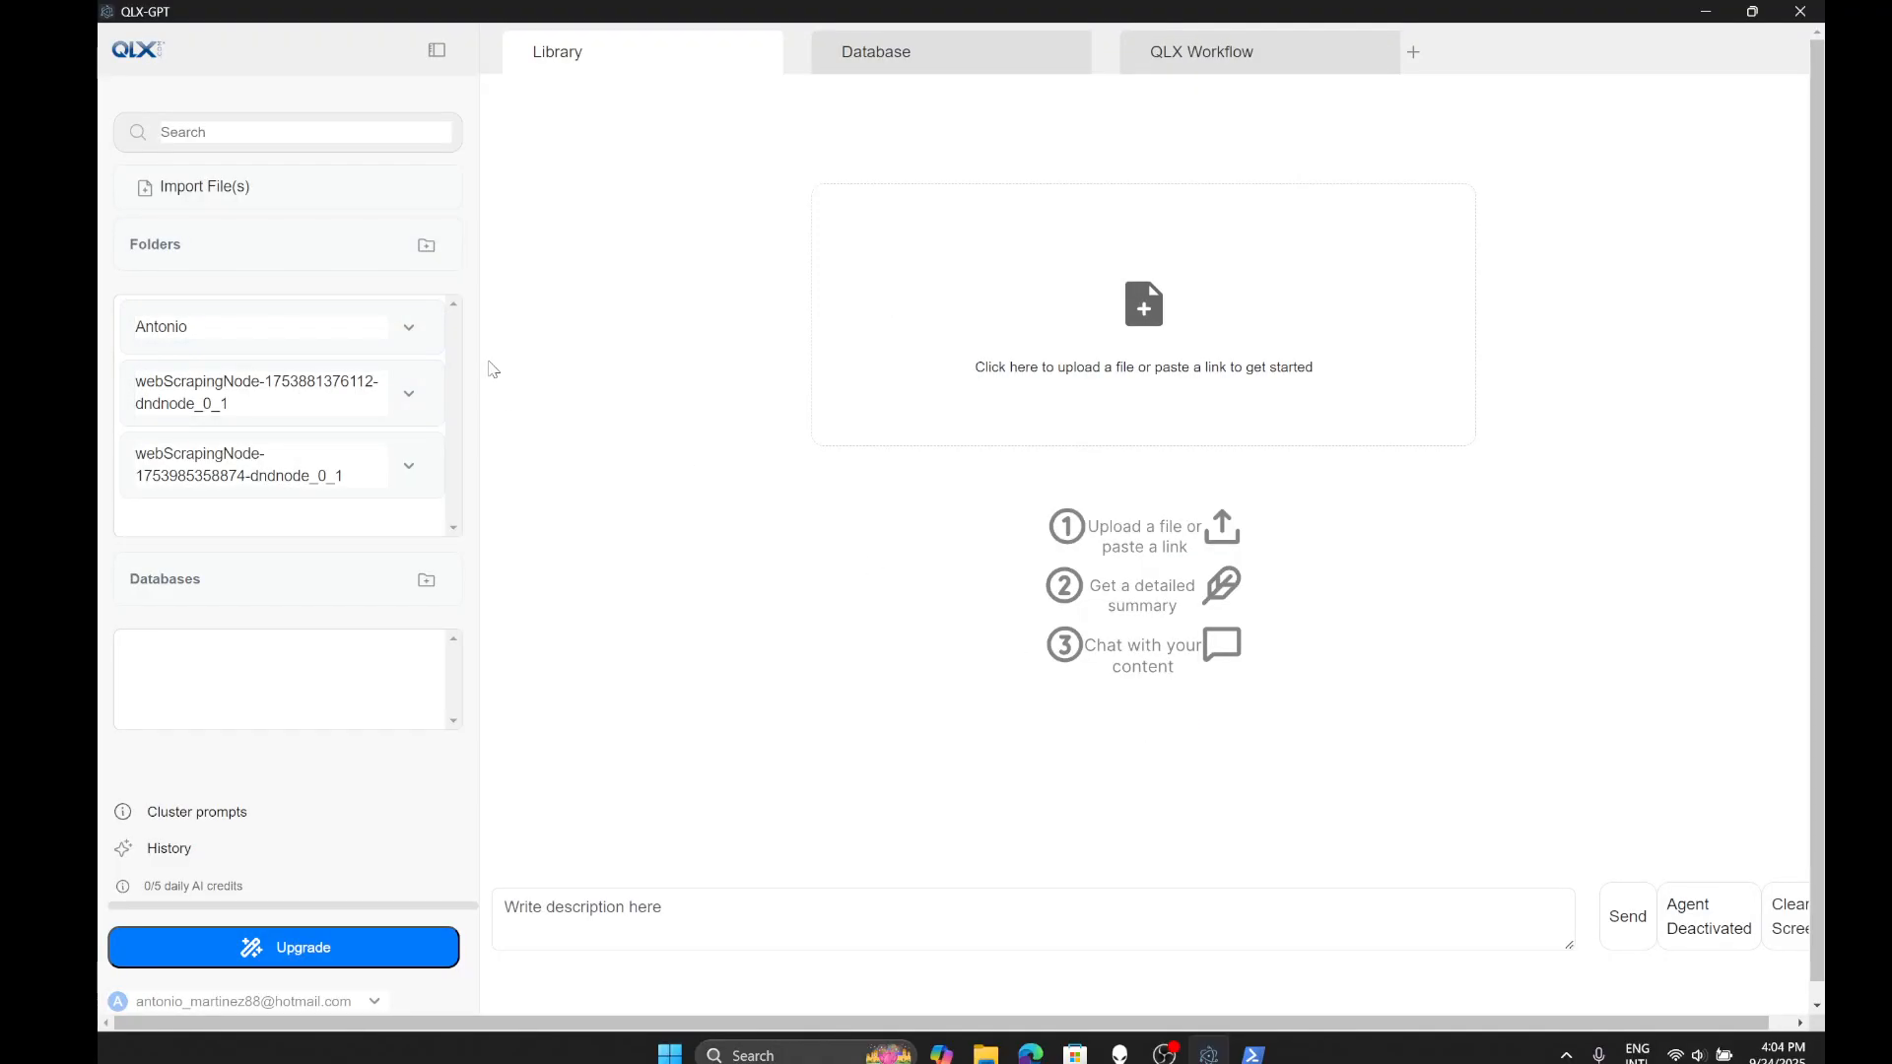
{"action": "left_click", "coordinate": [409, 327]}
{"action": "left_click", "coordinate": [399, 373]}
{"action": "left_click", "coordinate": [409, 328]}
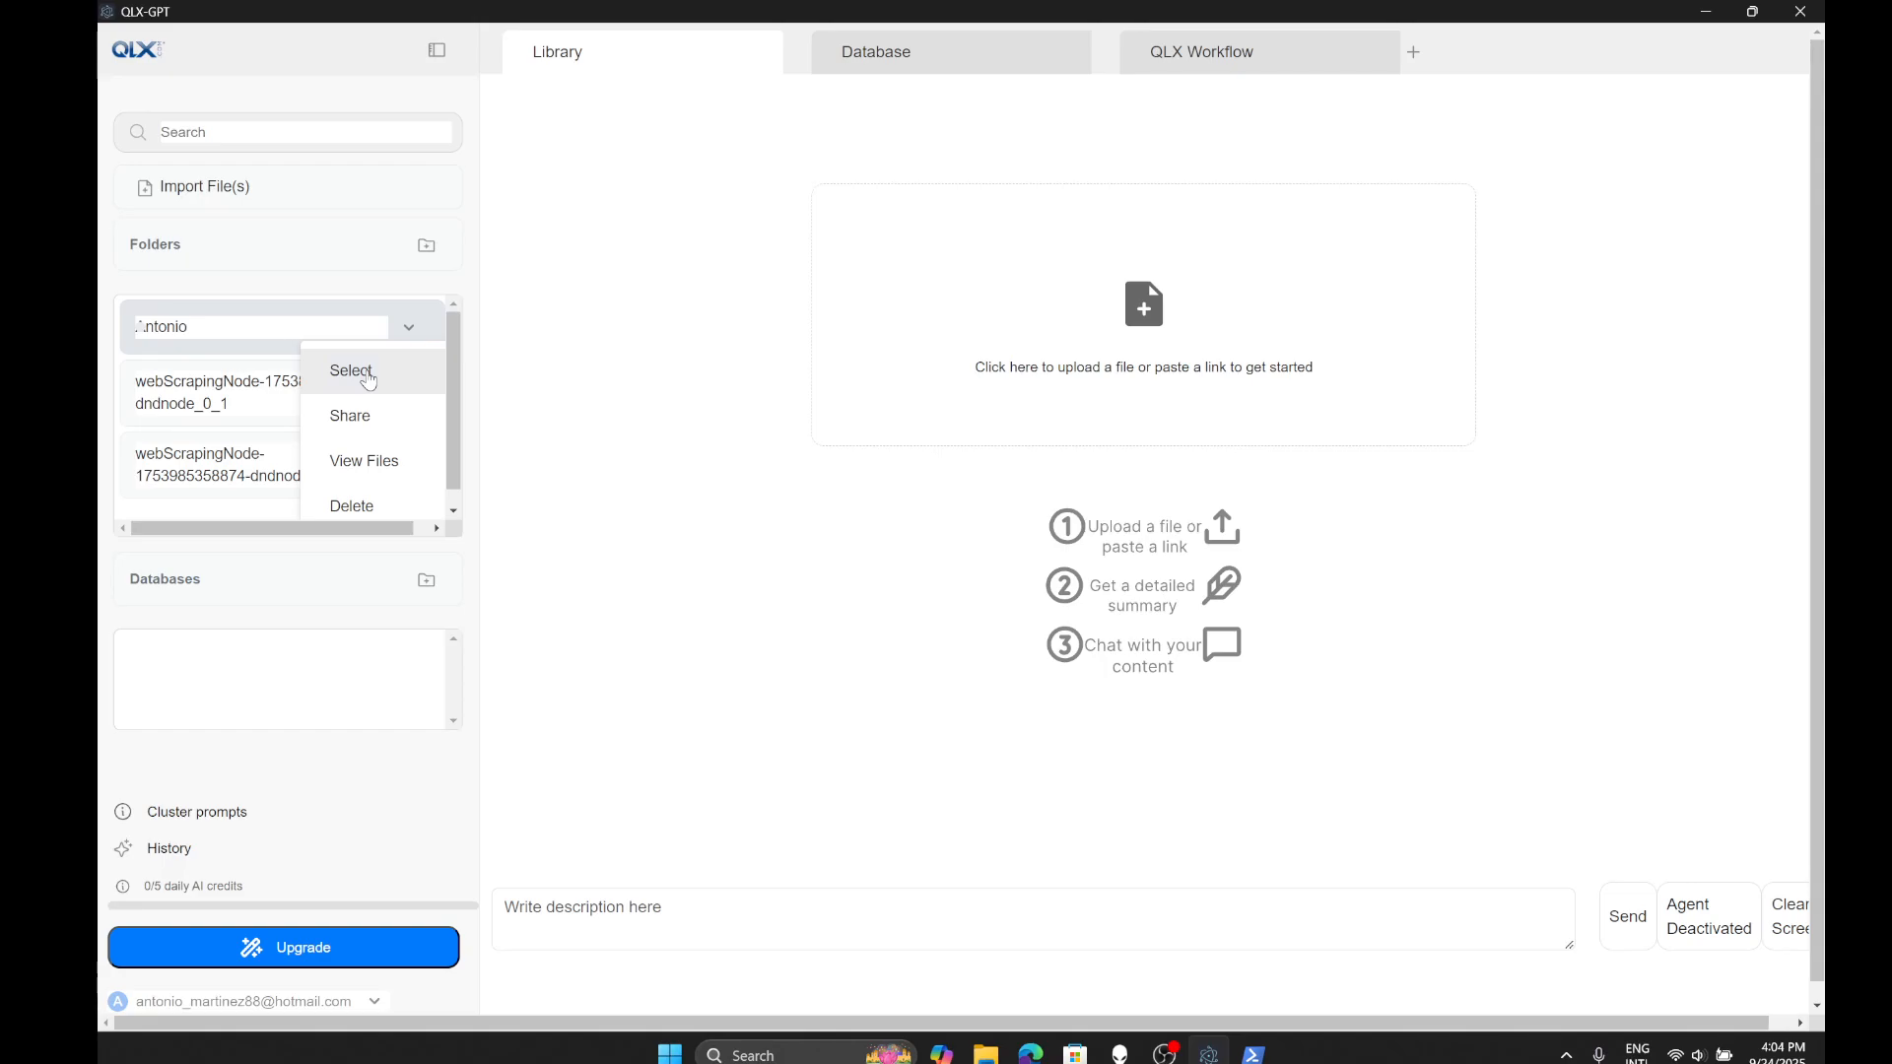
{"action": "left_click", "coordinate": [224, 385]}
{"action": "left_click", "coordinate": [412, 395]}
{"action": "left_click", "coordinate": [359, 366]}
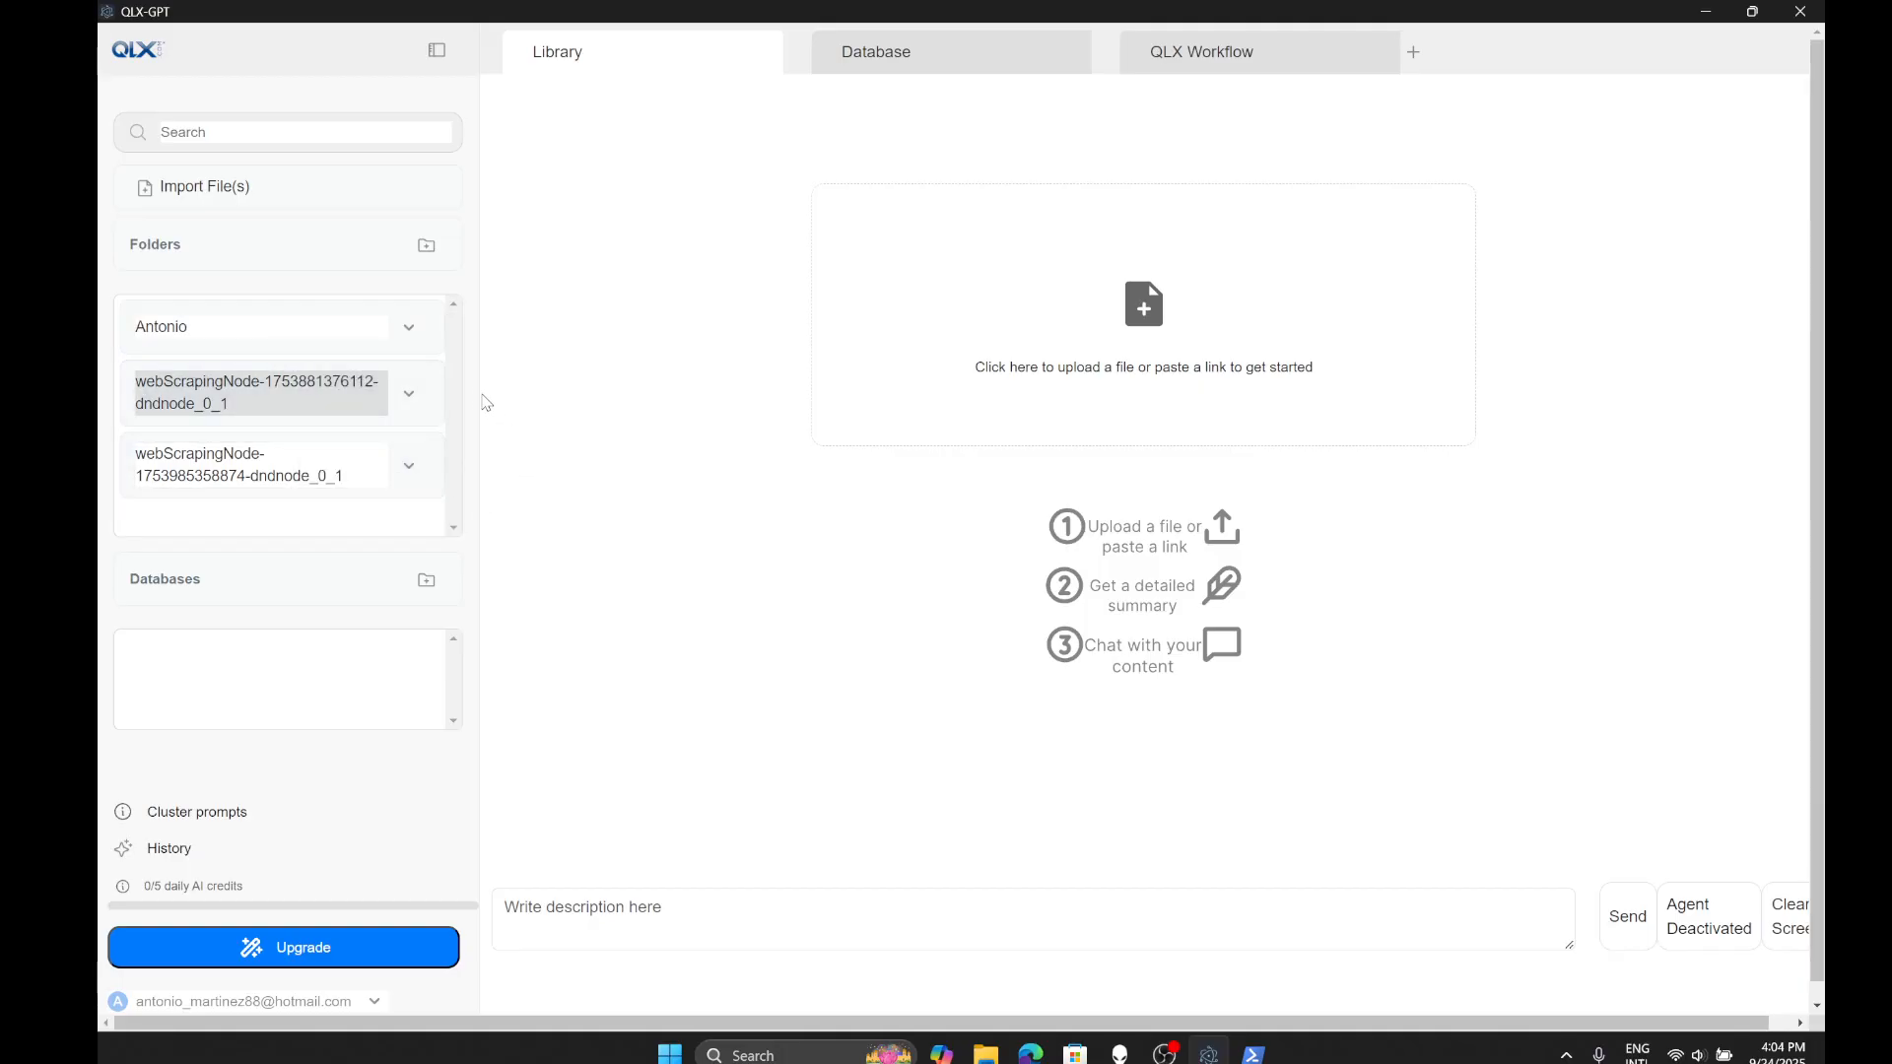
{"action": "left_click", "coordinate": [409, 328]}
{"action": "left_click", "coordinate": [547, 373]}
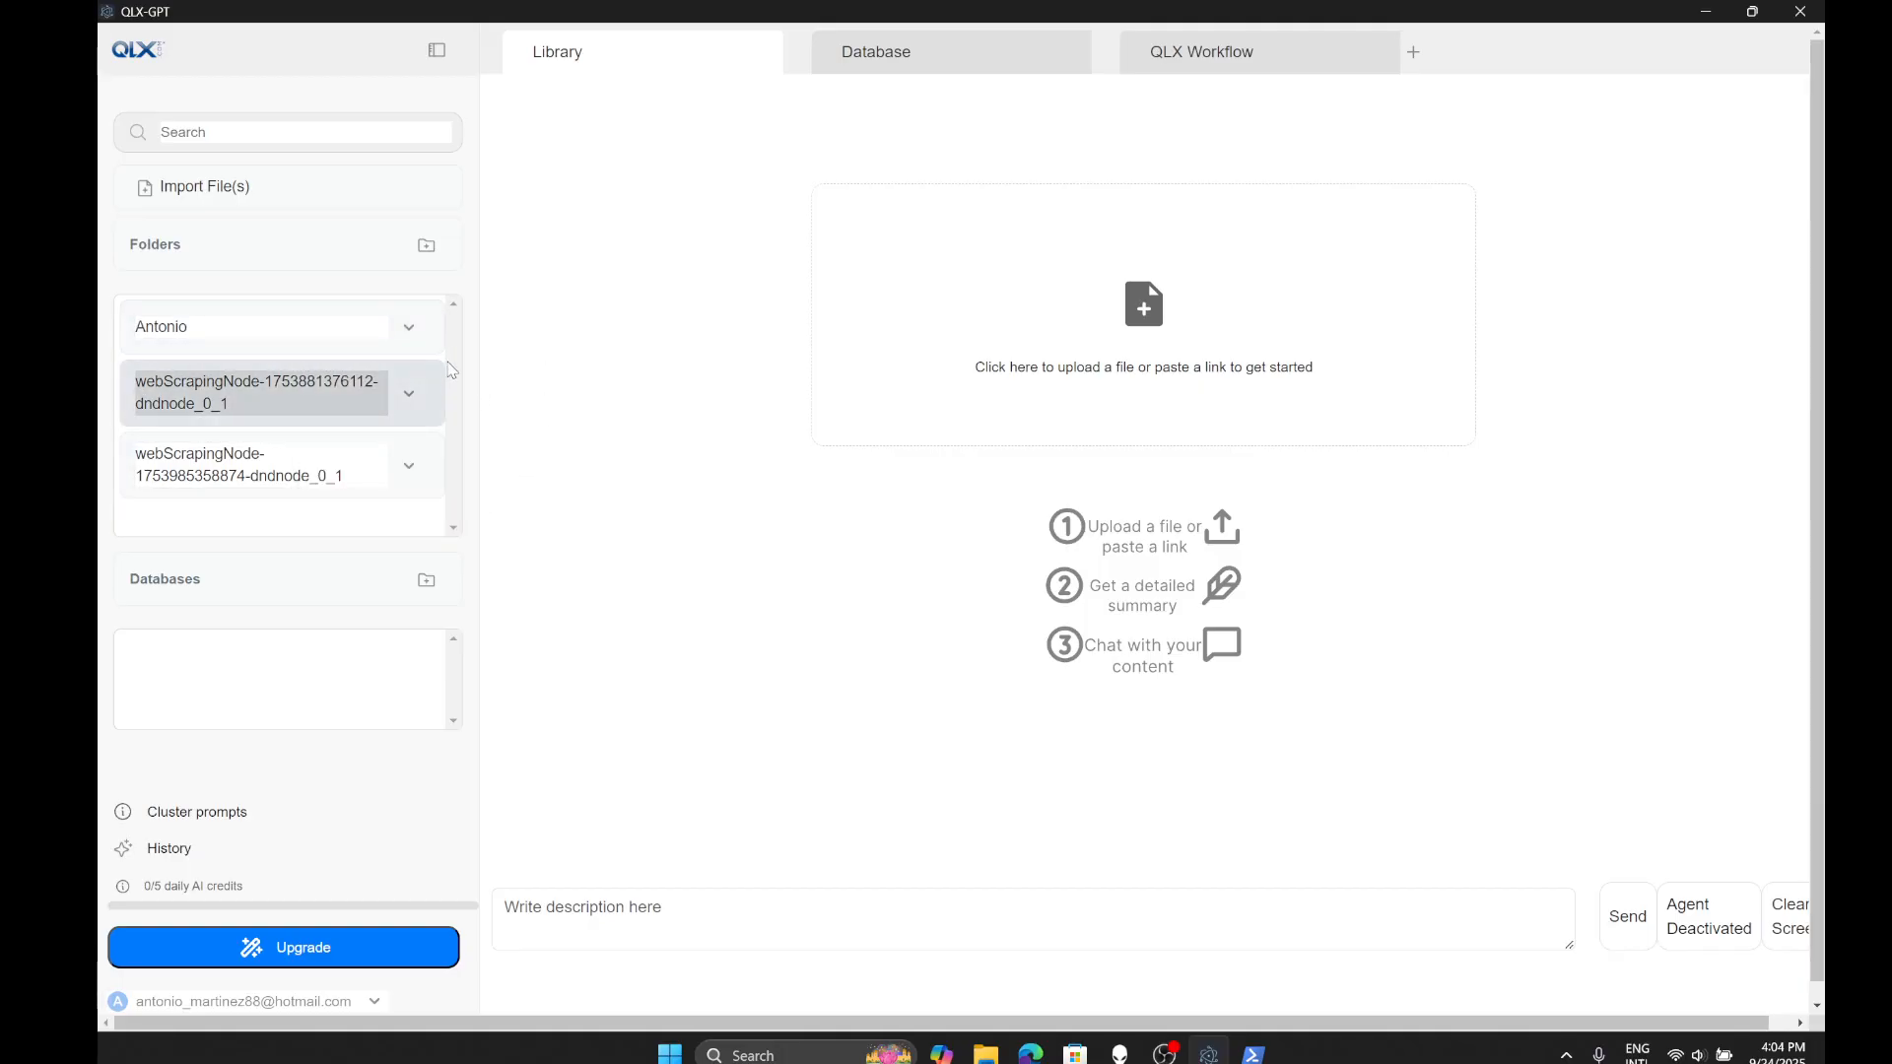
{"action": "left_click", "coordinate": [409, 467]}
{"action": "scroll", "coordinate": [412, 478], "scroll_direction": "down", "scroll_amount": 1}
{"action": "scroll", "coordinate": [409, 477], "scroll_direction": "up", "scroll_amount": 1}
{"action": "left_click", "coordinate": [264, 506]}
{"action": "scroll", "coordinate": [318, 509], "scroll_direction": "down", "scroll_amount": 1}
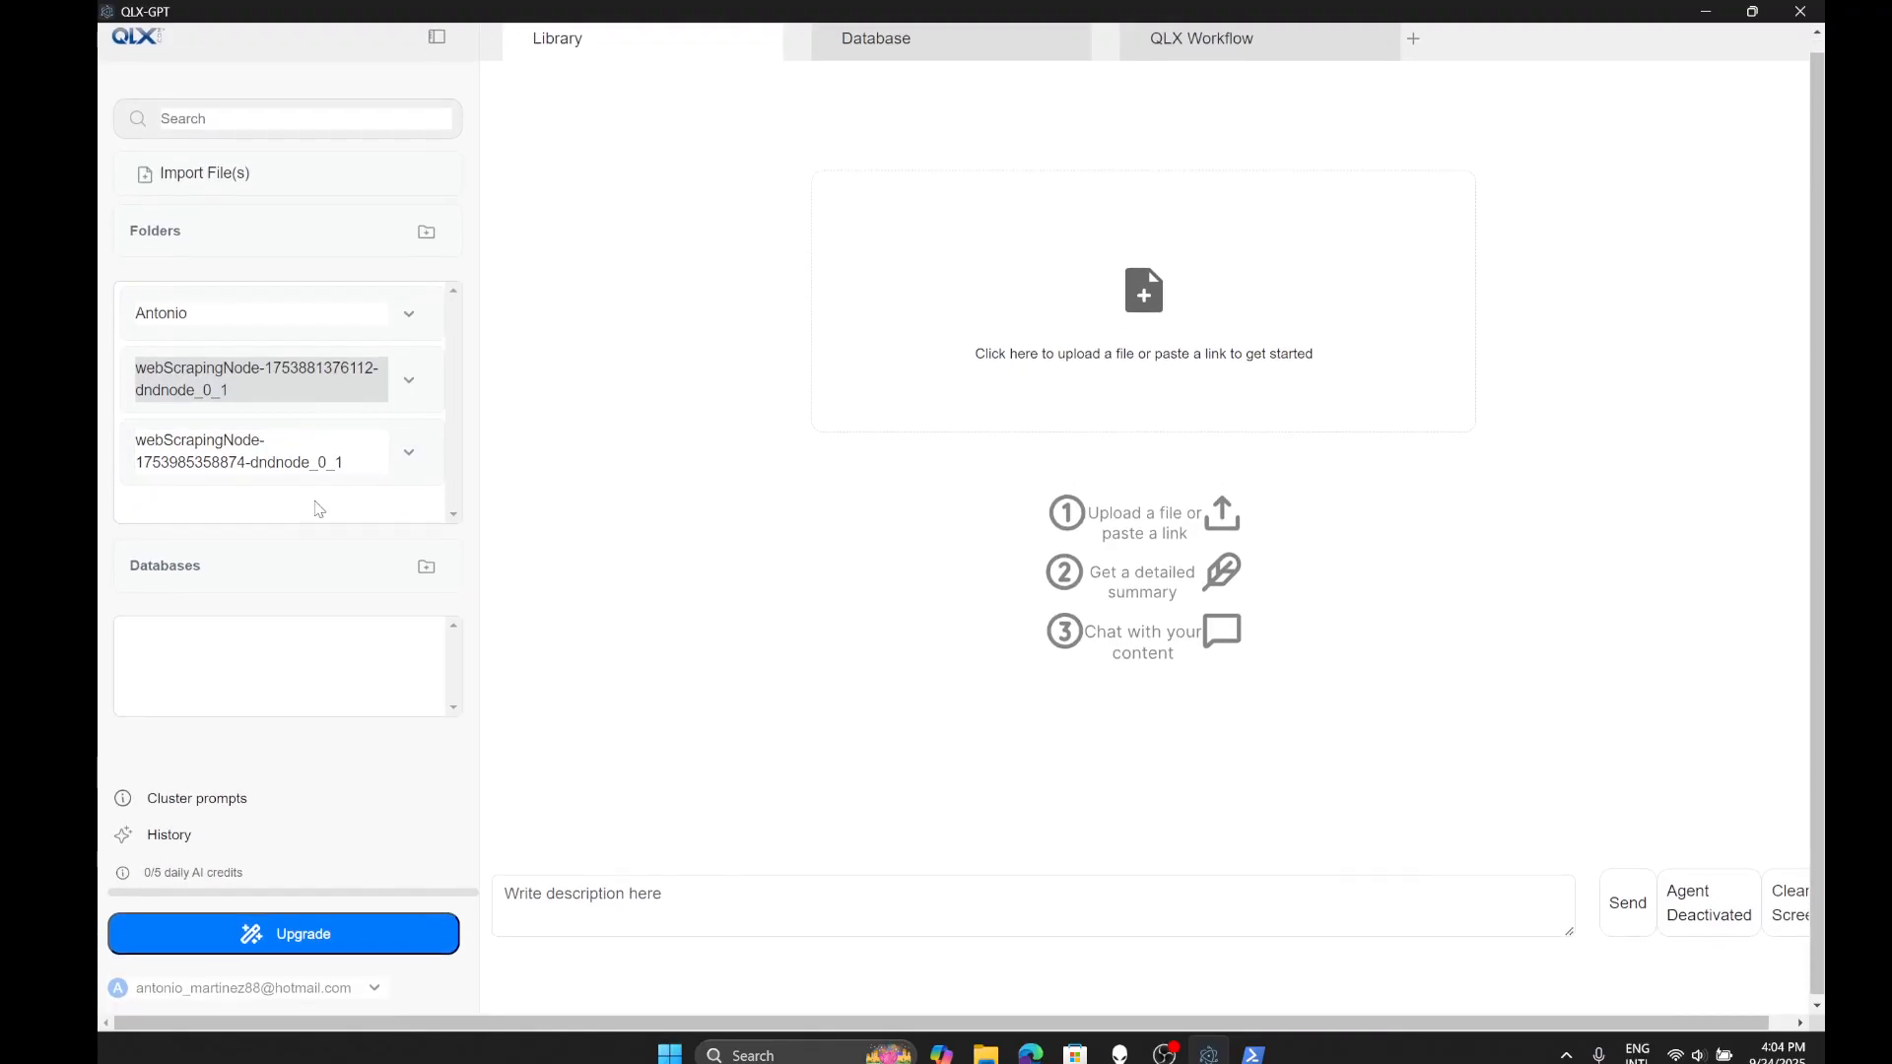
{"action": "scroll", "coordinate": [319, 507], "scroll_direction": "up", "scroll_amount": 1}
{"action": "left_click", "coordinate": [406, 333]}
{"action": "left_click", "coordinate": [393, 377]}
{"action": "left_click", "coordinate": [409, 394]}
{"action": "left_click", "coordinate": [392, 372]}
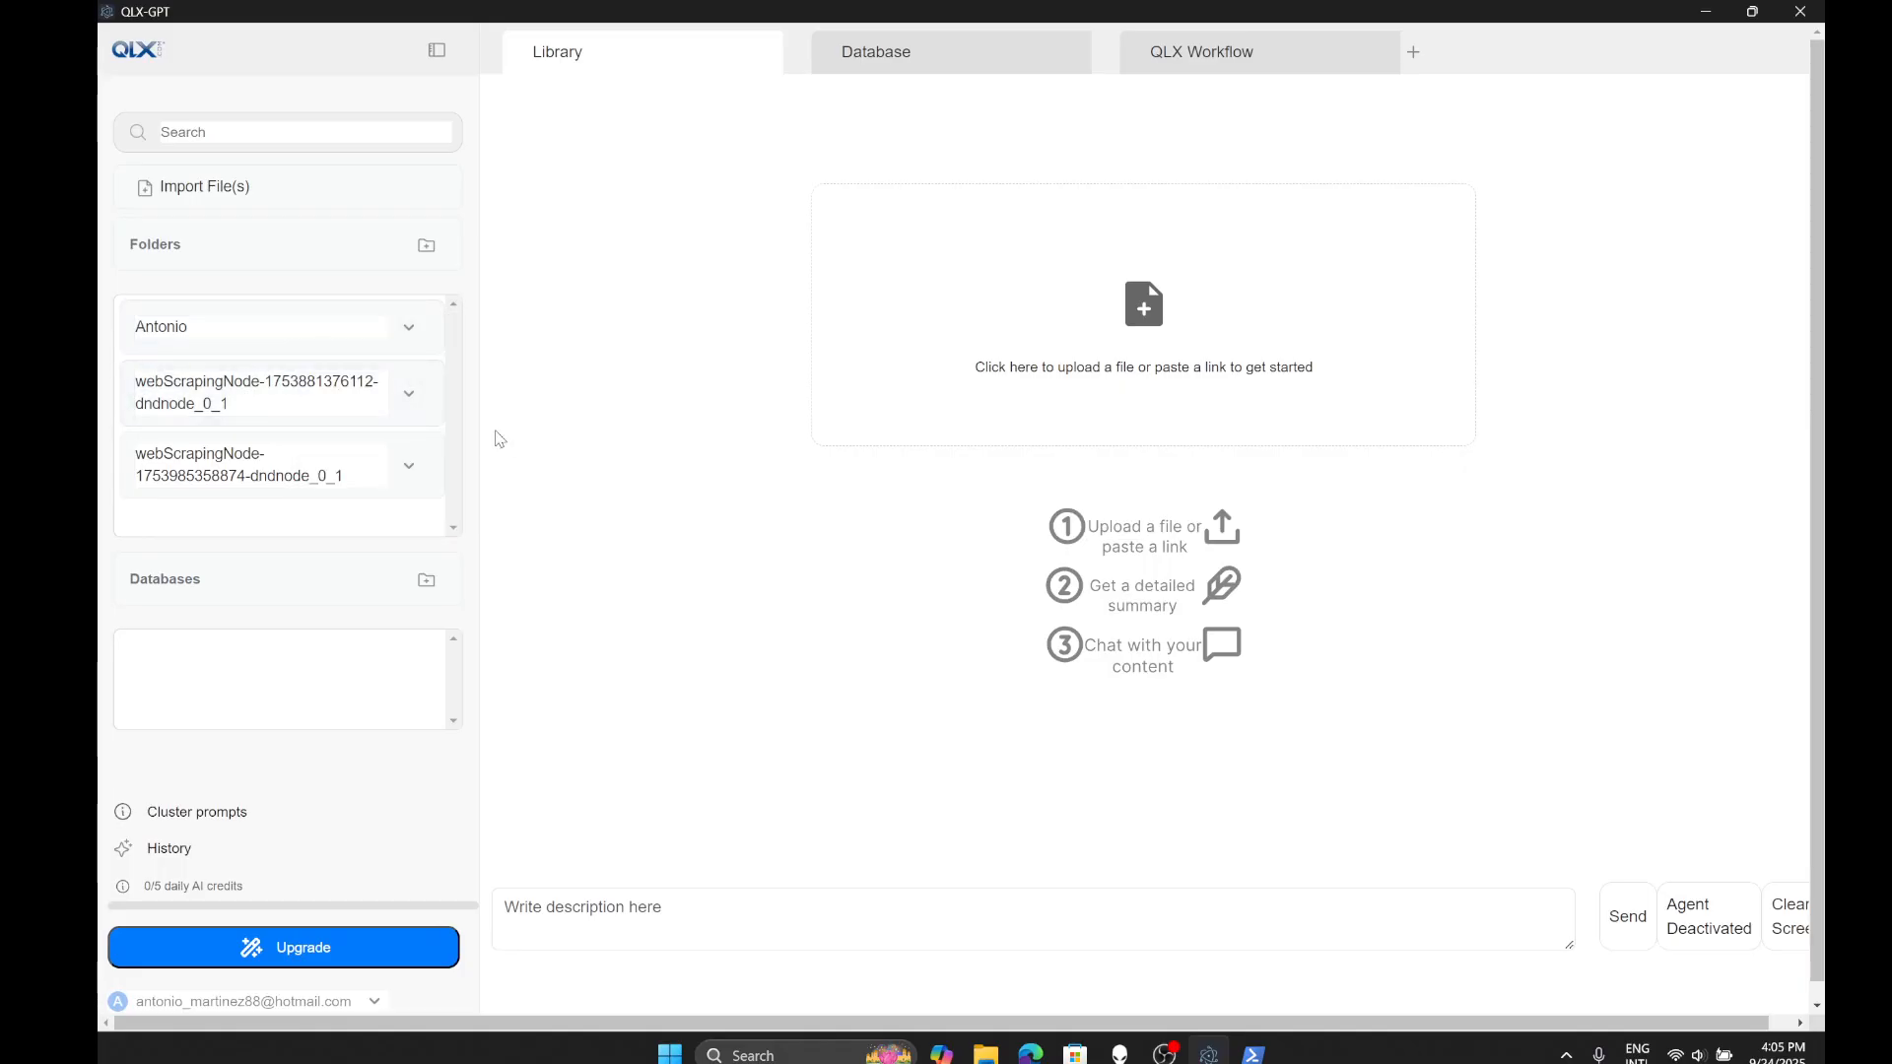
{"action": "left_click", "coordinate": [411, 399]}
{"action": "left_click", "coordinate": [452, 291]}
{"action": "left_click", "coordinate": [402, 330]}
{"action": "left_click", "coordinate": [386, 368]}
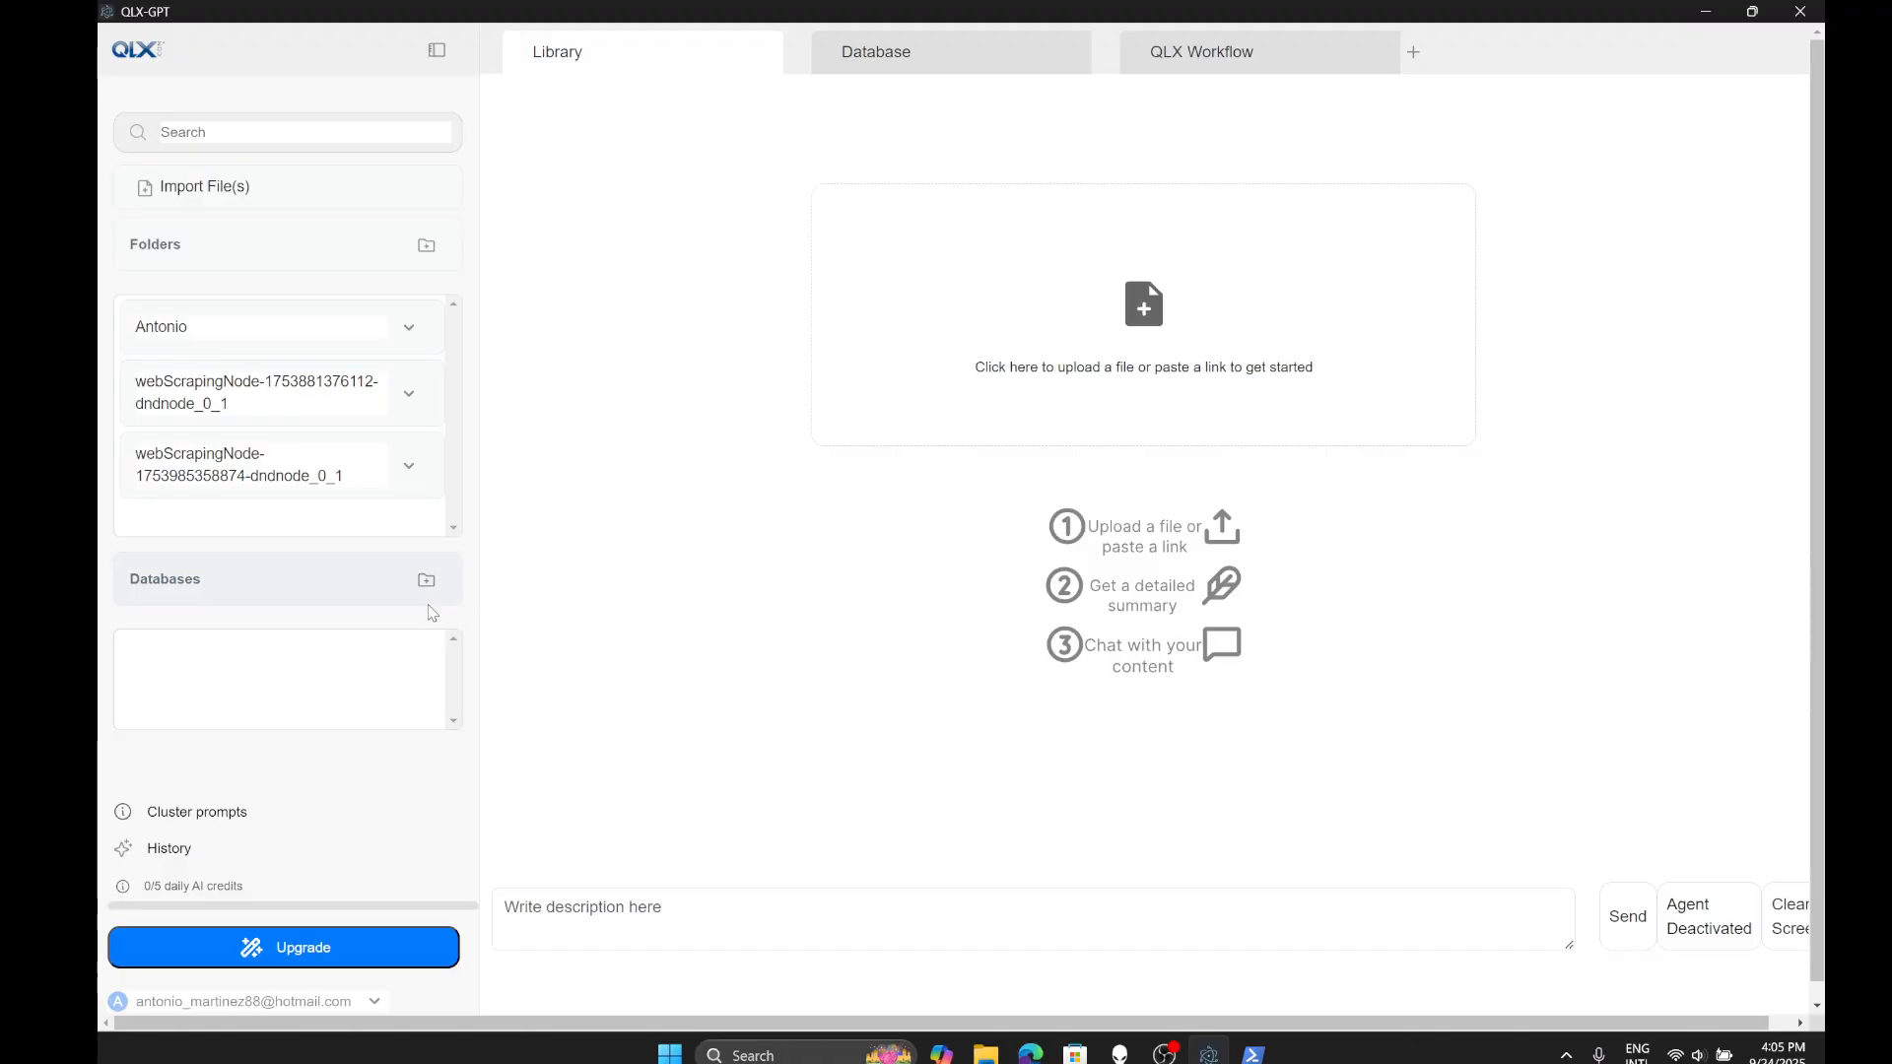
- Open the Add Database form, browse its dialect and driver choices, and cancel without registering
{"action": "left_click", "coordinate": [426, 582]}
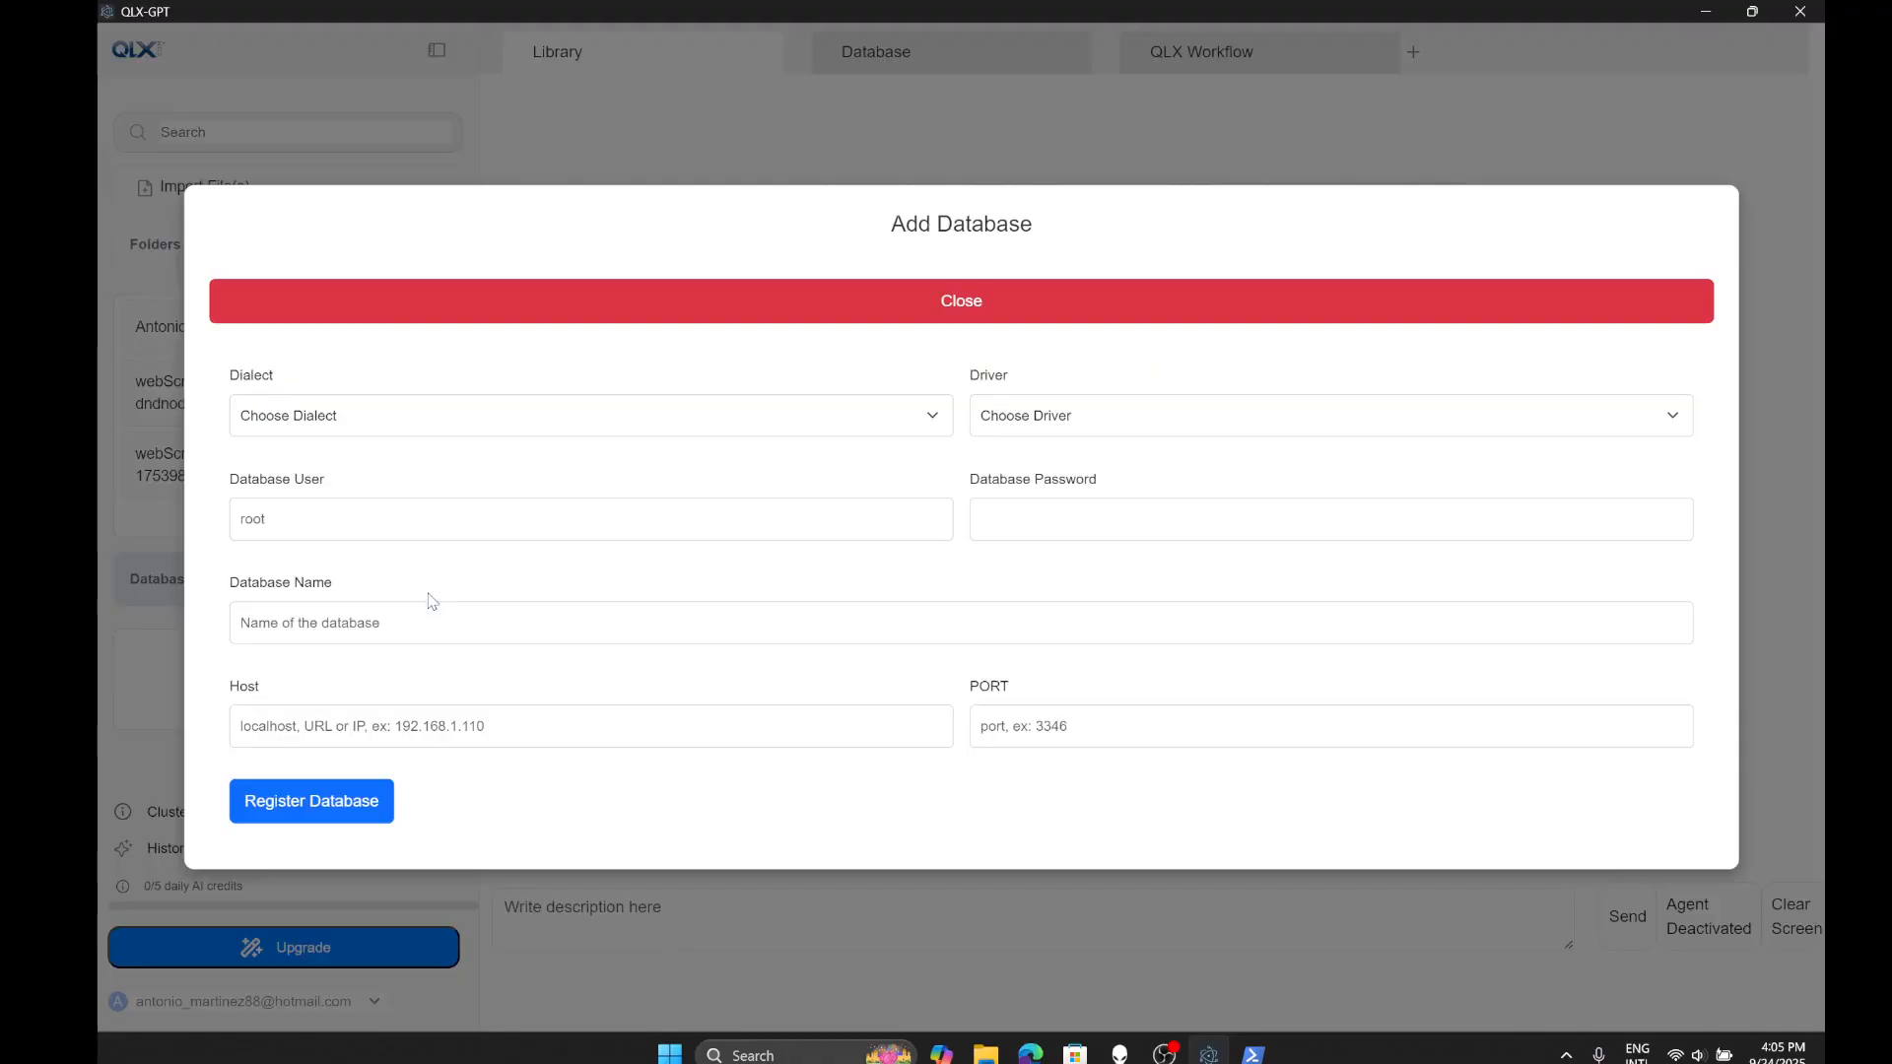
{"action": "left_click", "coordinate": [767, 431]}
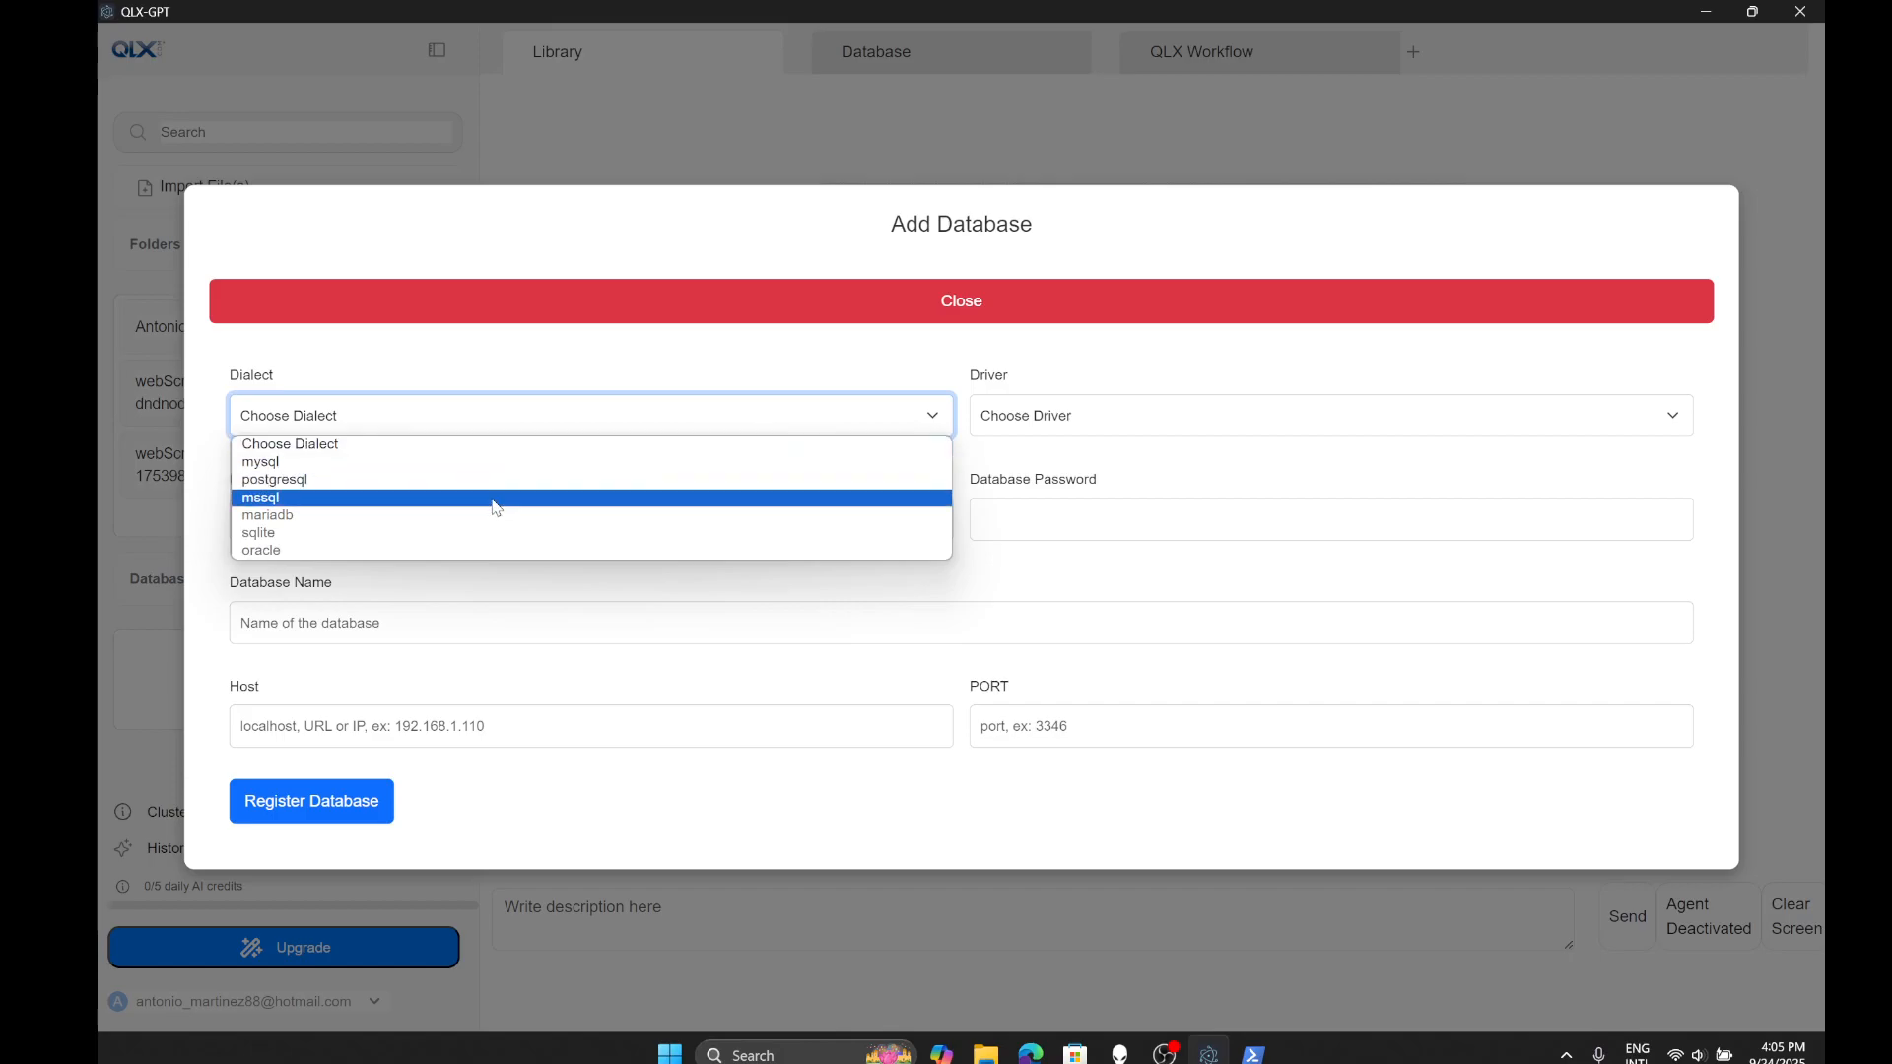
{"action": "left_click", "coordinate": [794, 368]}
{"action": "left_click", "coordinate": [1118, 415]}
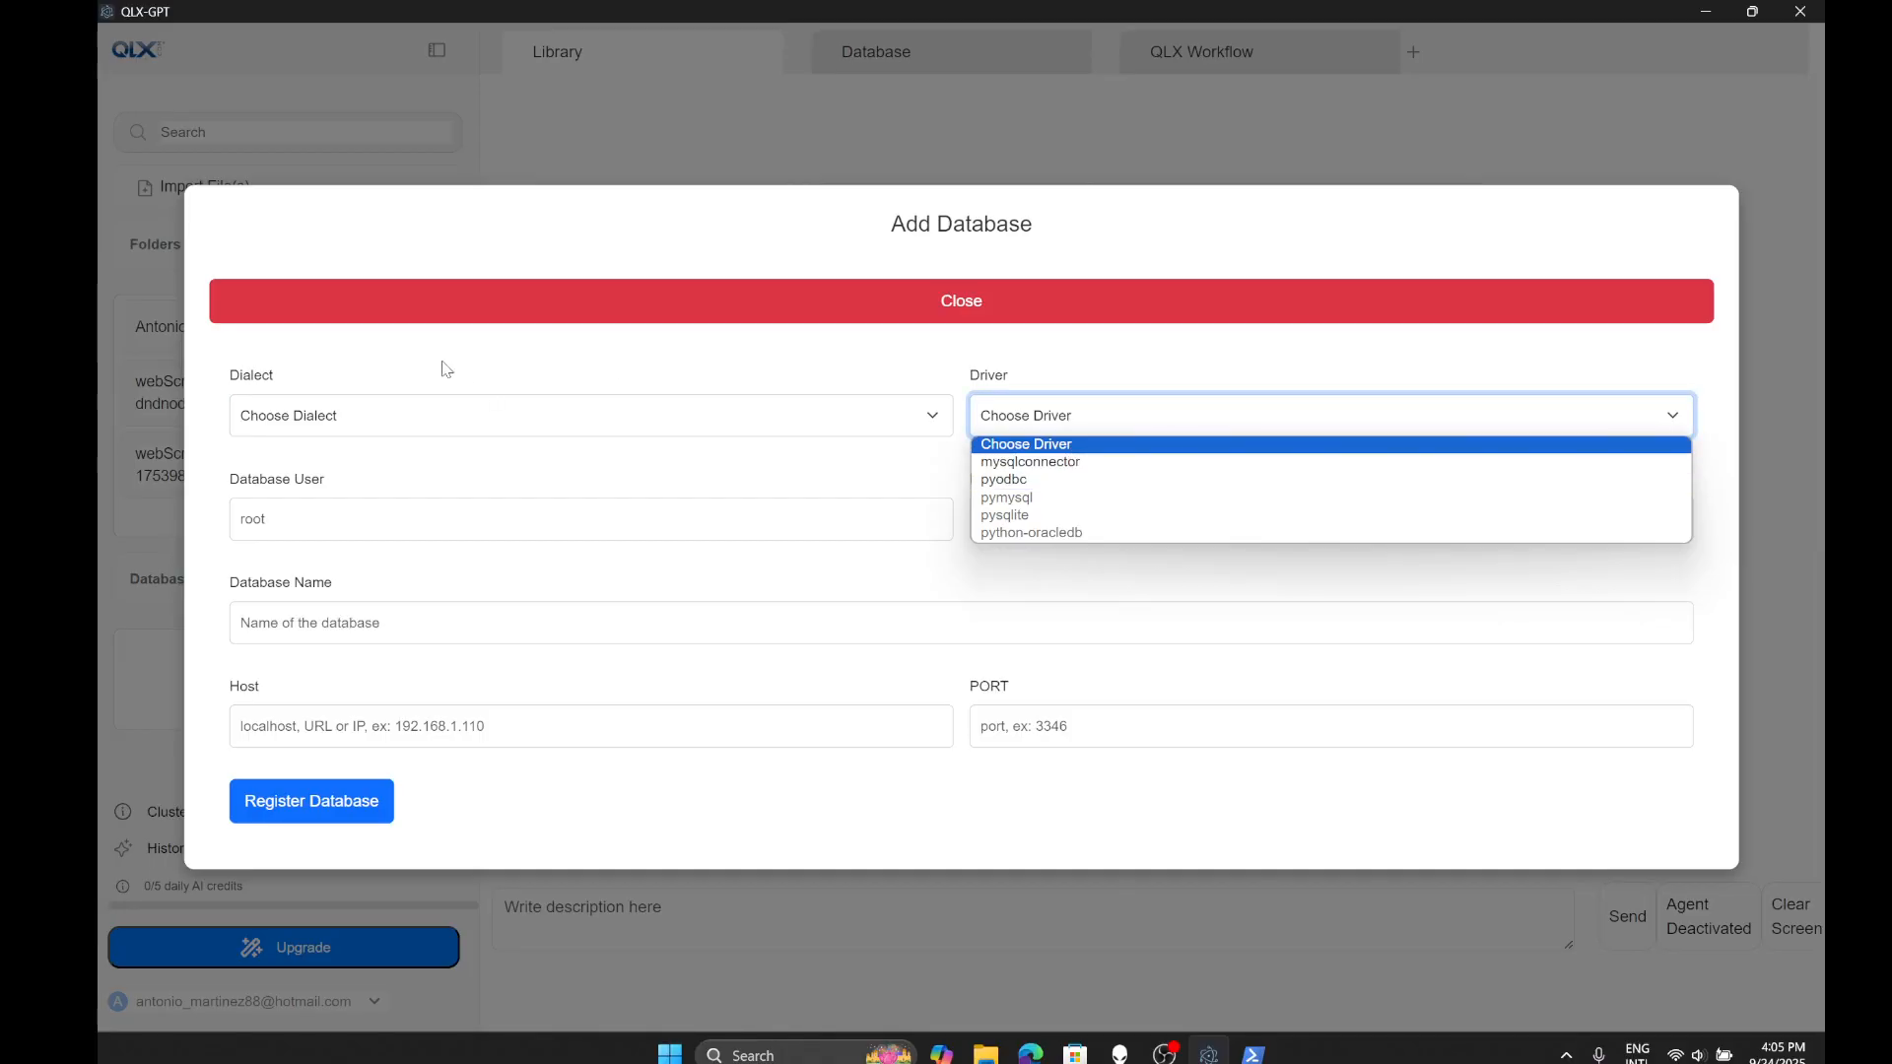
{"action": "left_click", "coordinate": [314, 421]}
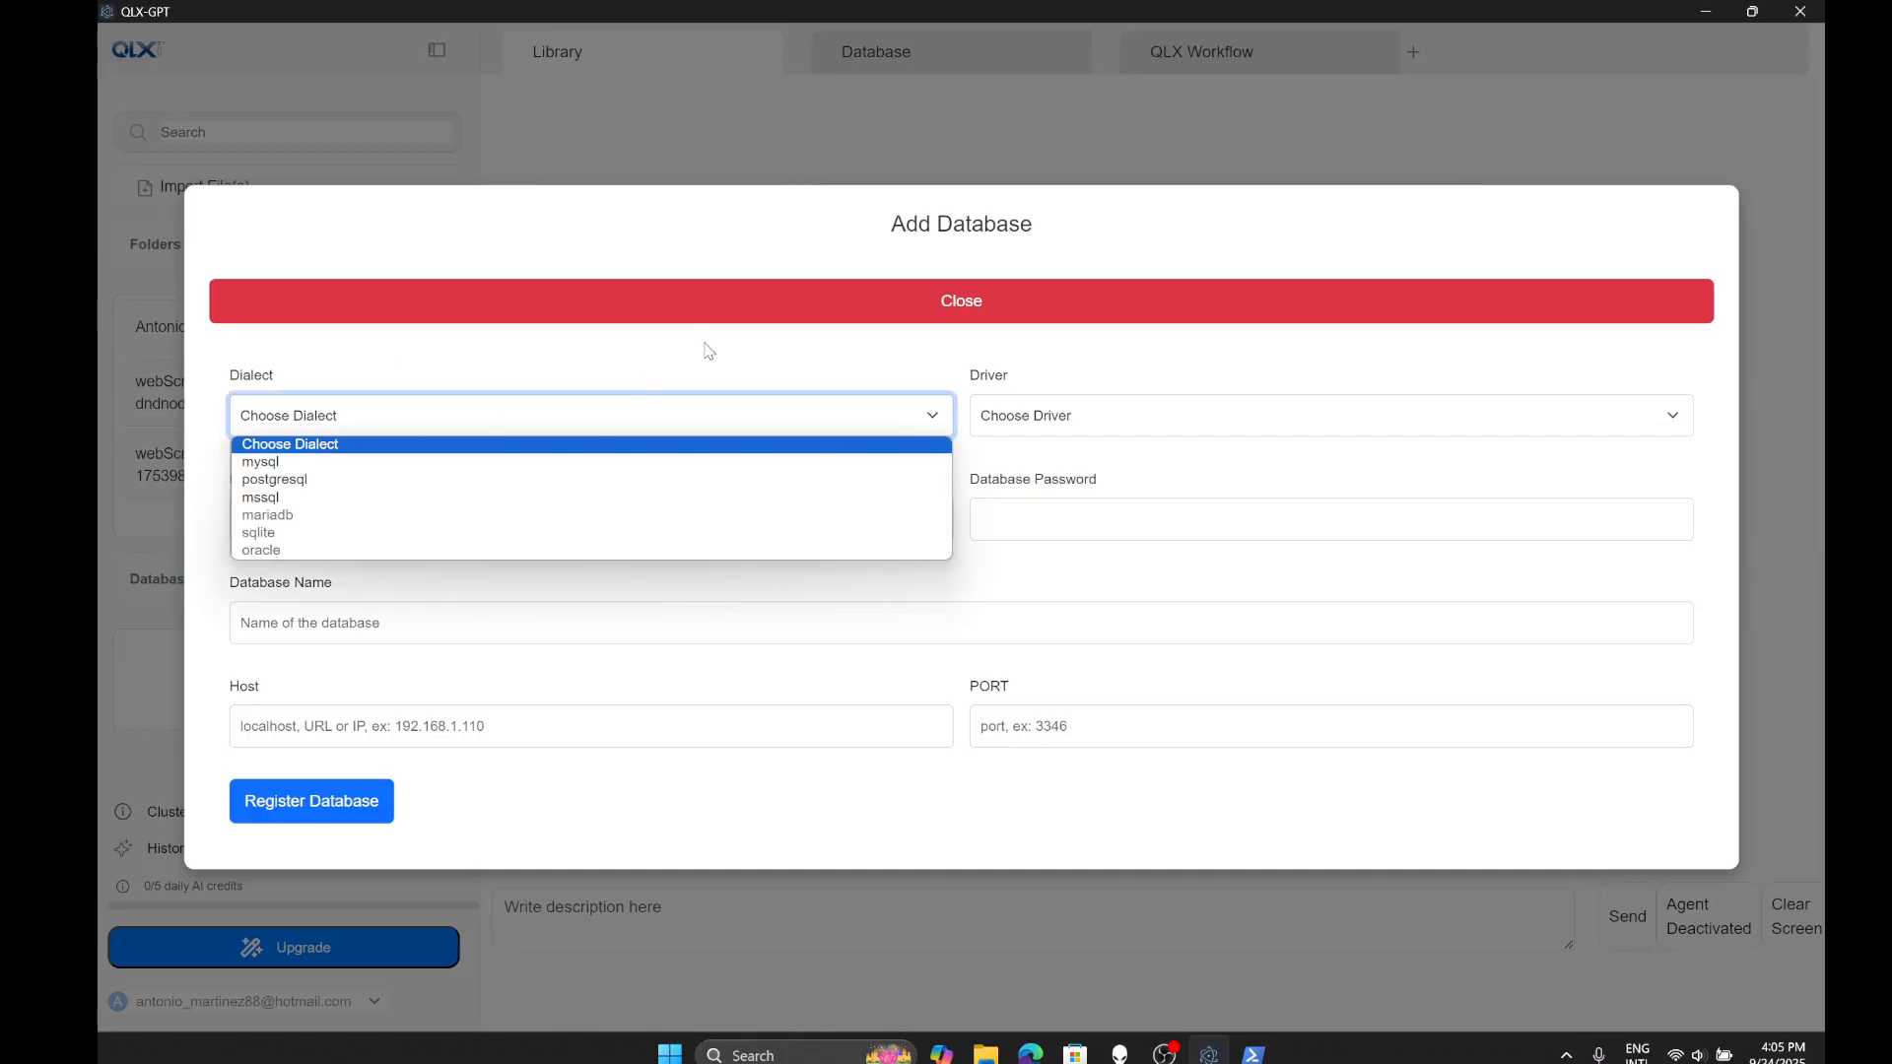
{"action": "left_click", "coordinate": [1113, 420]}
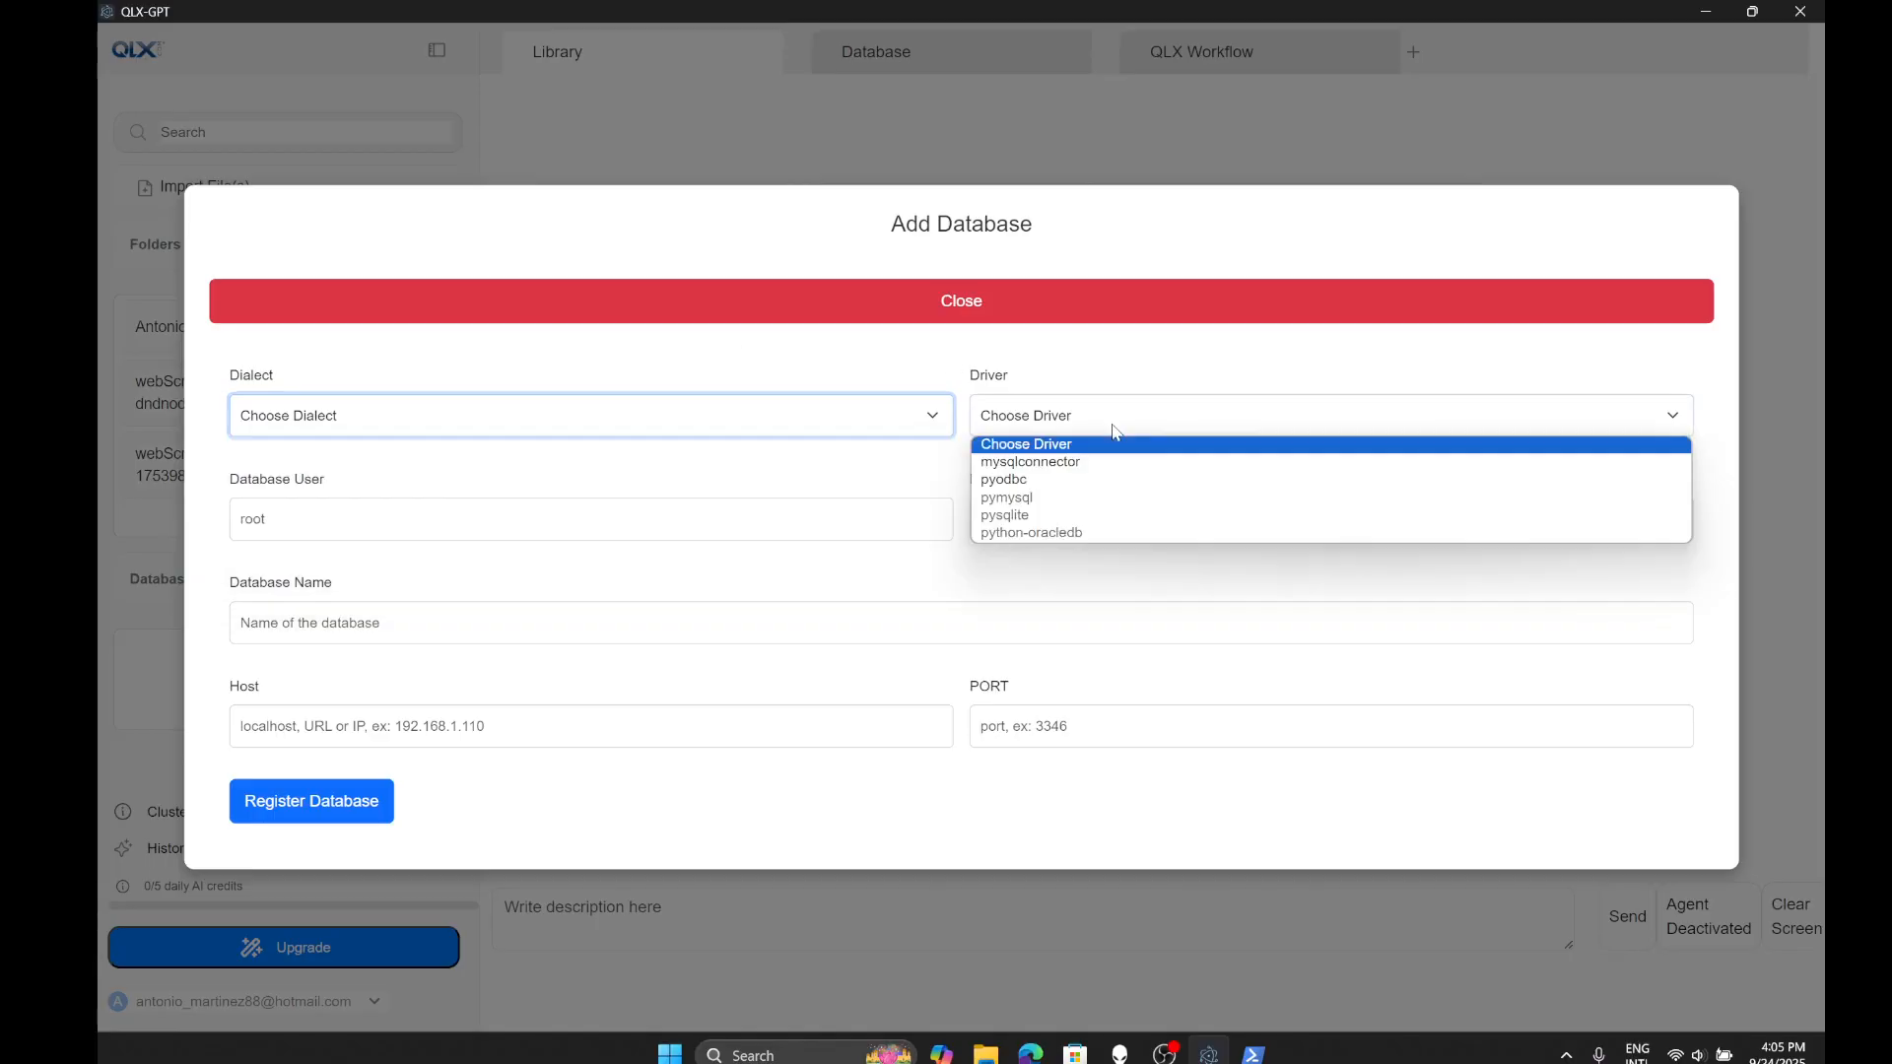
{"action": "left_click", "coordinate": [1115, 382]}
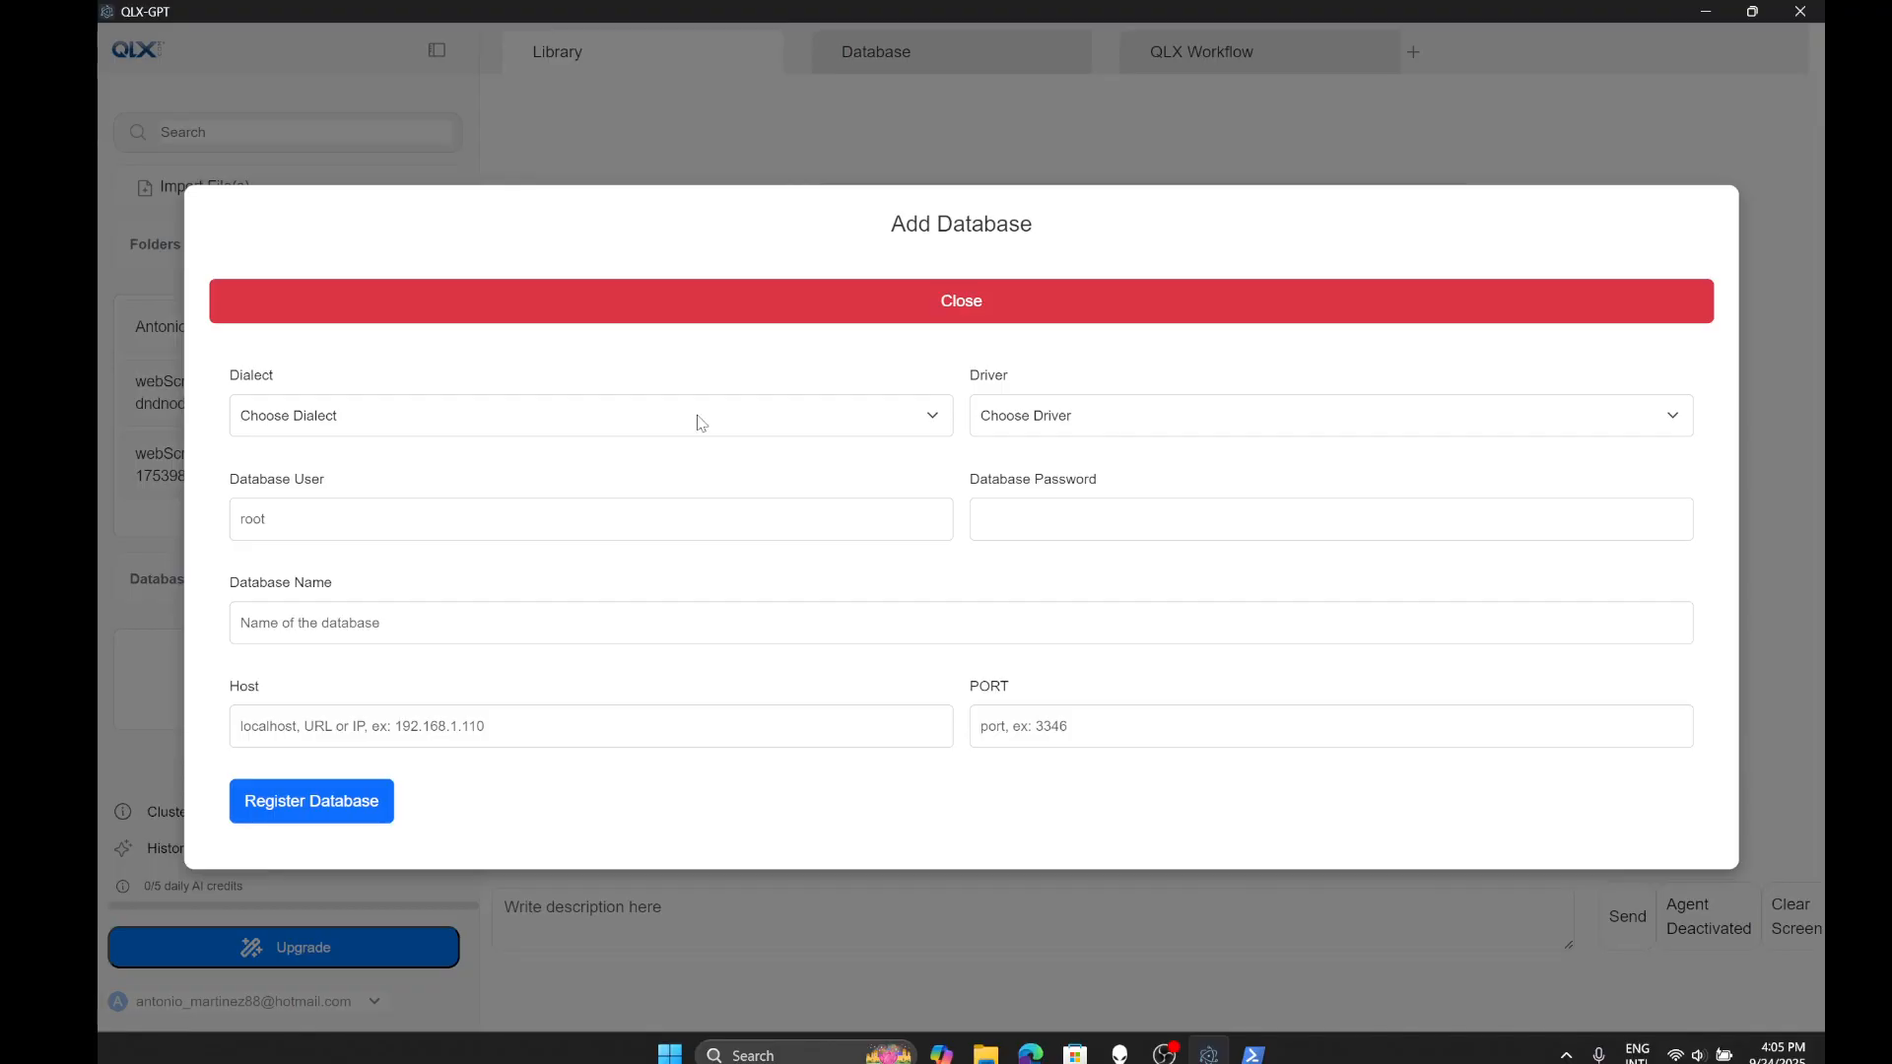
{"action": "left_click", "coordinate": [525, 500]}
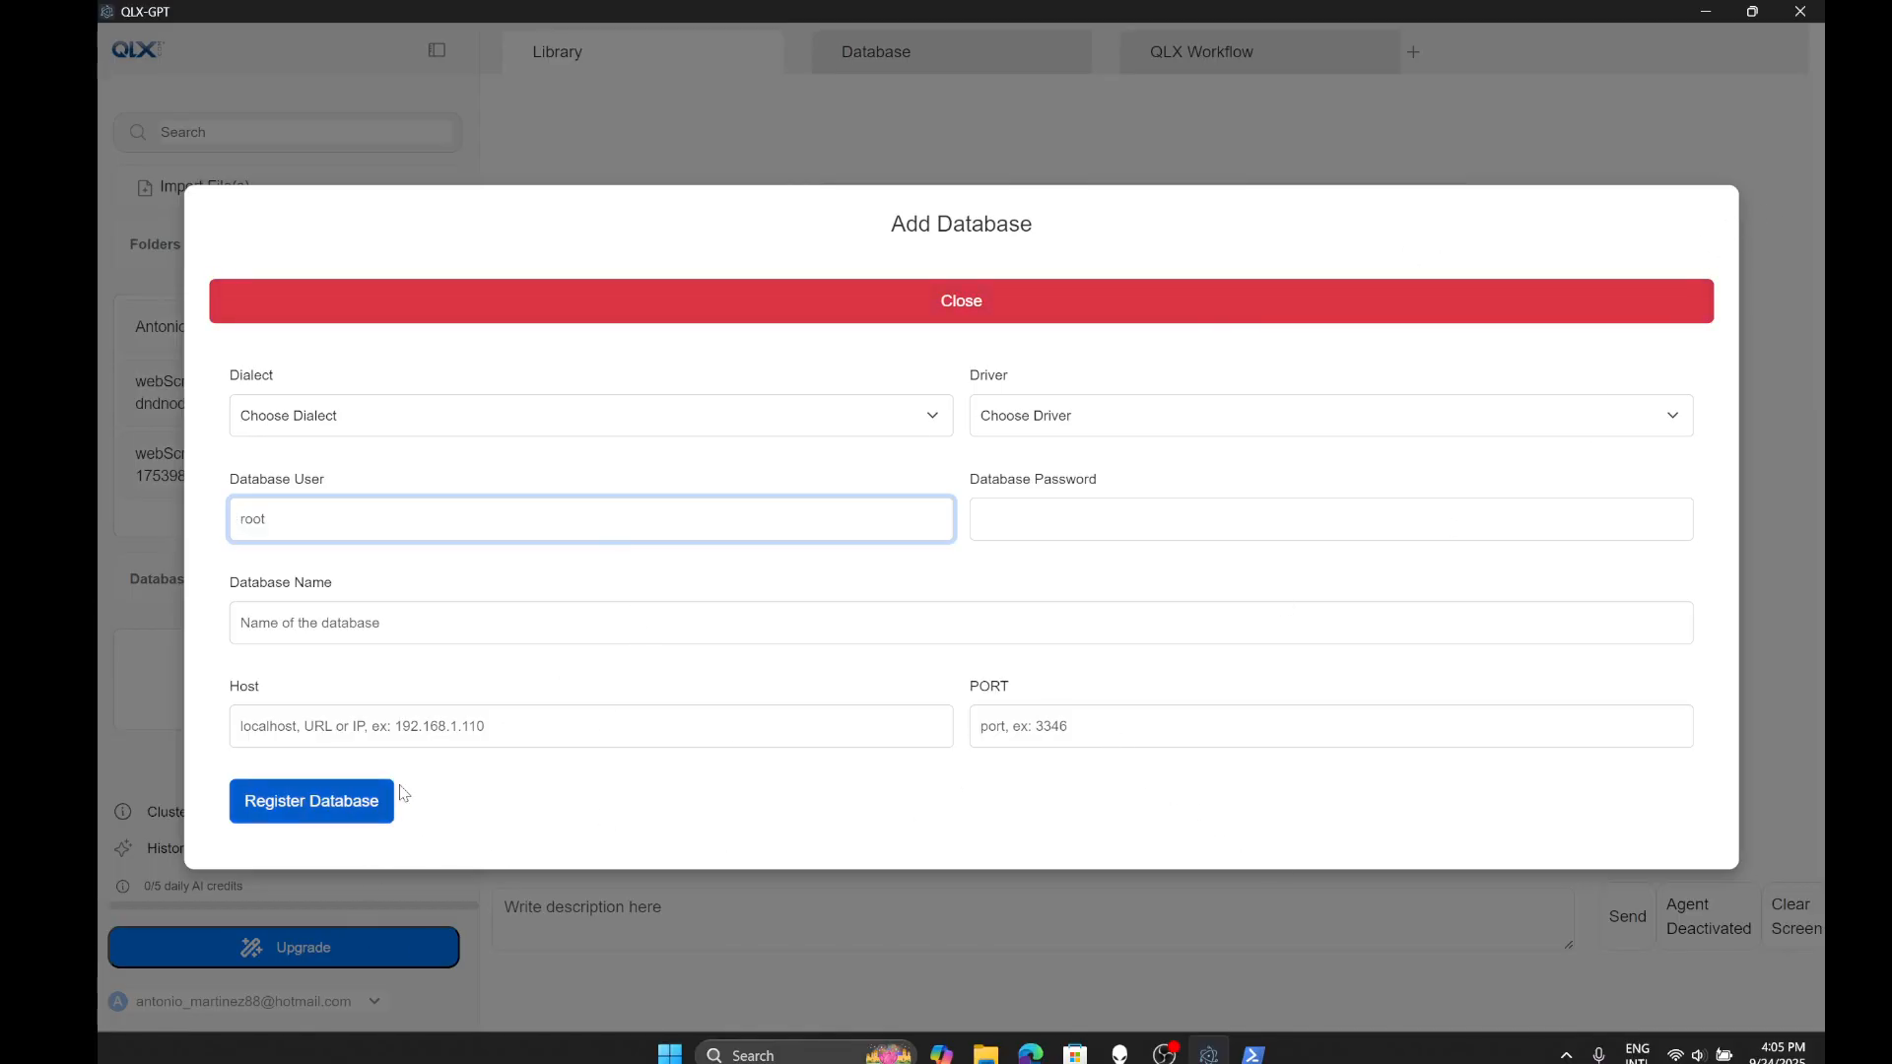
{"action": "left_click", "coordinate": [781, 300]}
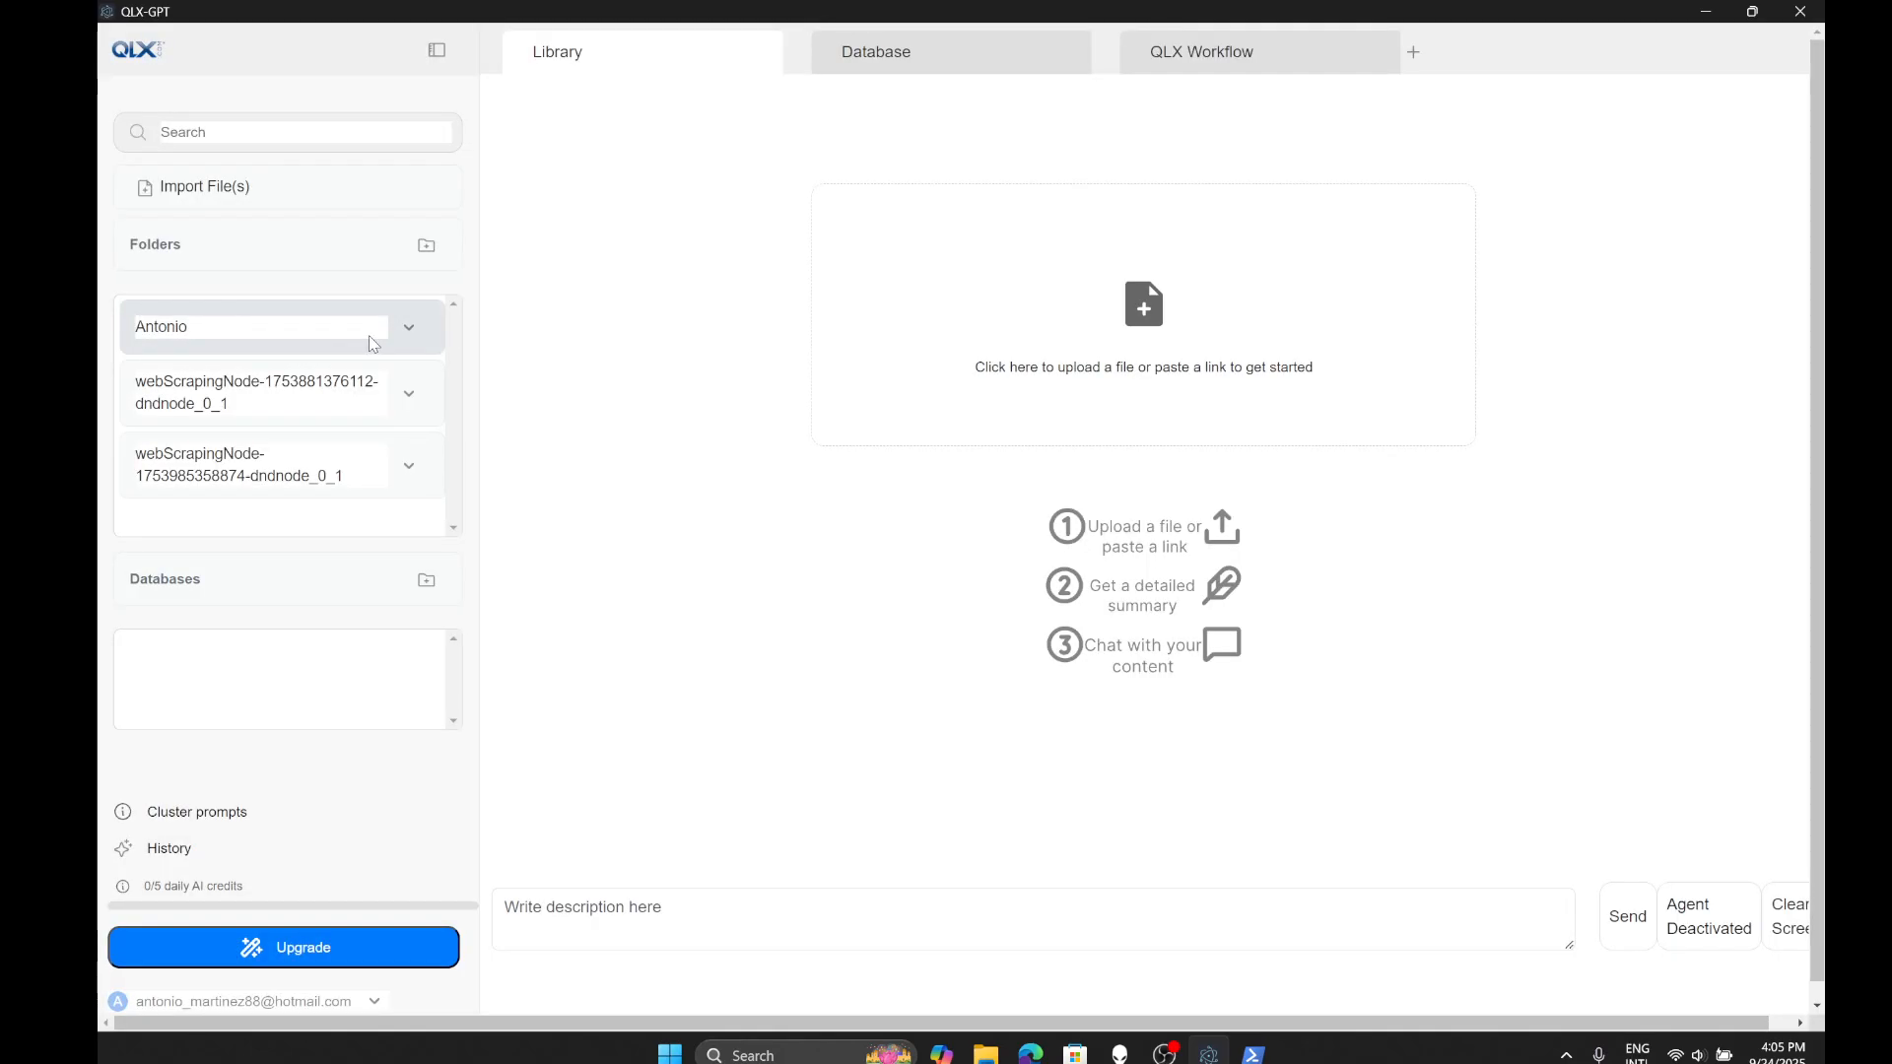
- Ask the Library assistant who the resume's owner is
{"action": "left_click", "coordinate": [406, 328]}
{"action": "left_click", "coordinate": [847, 568]}
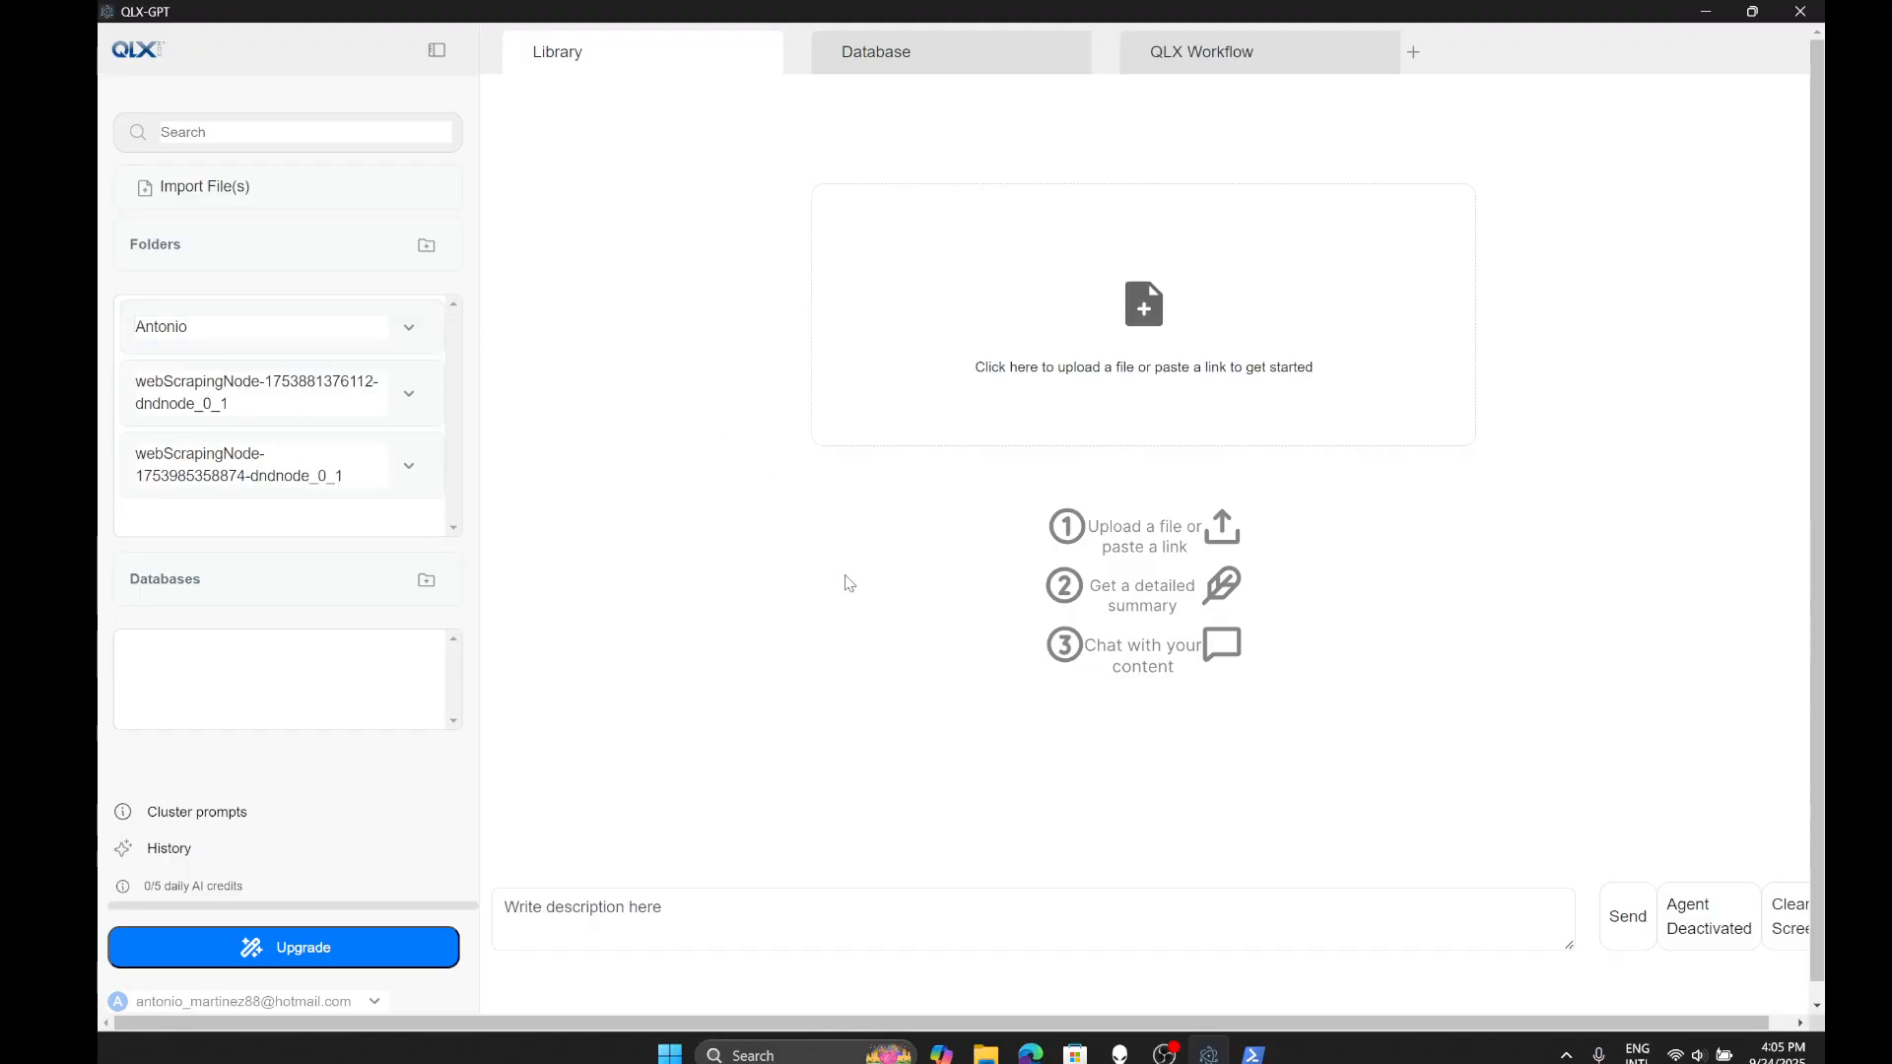
{"action": "left_click", "coordinate": [809, 902]}
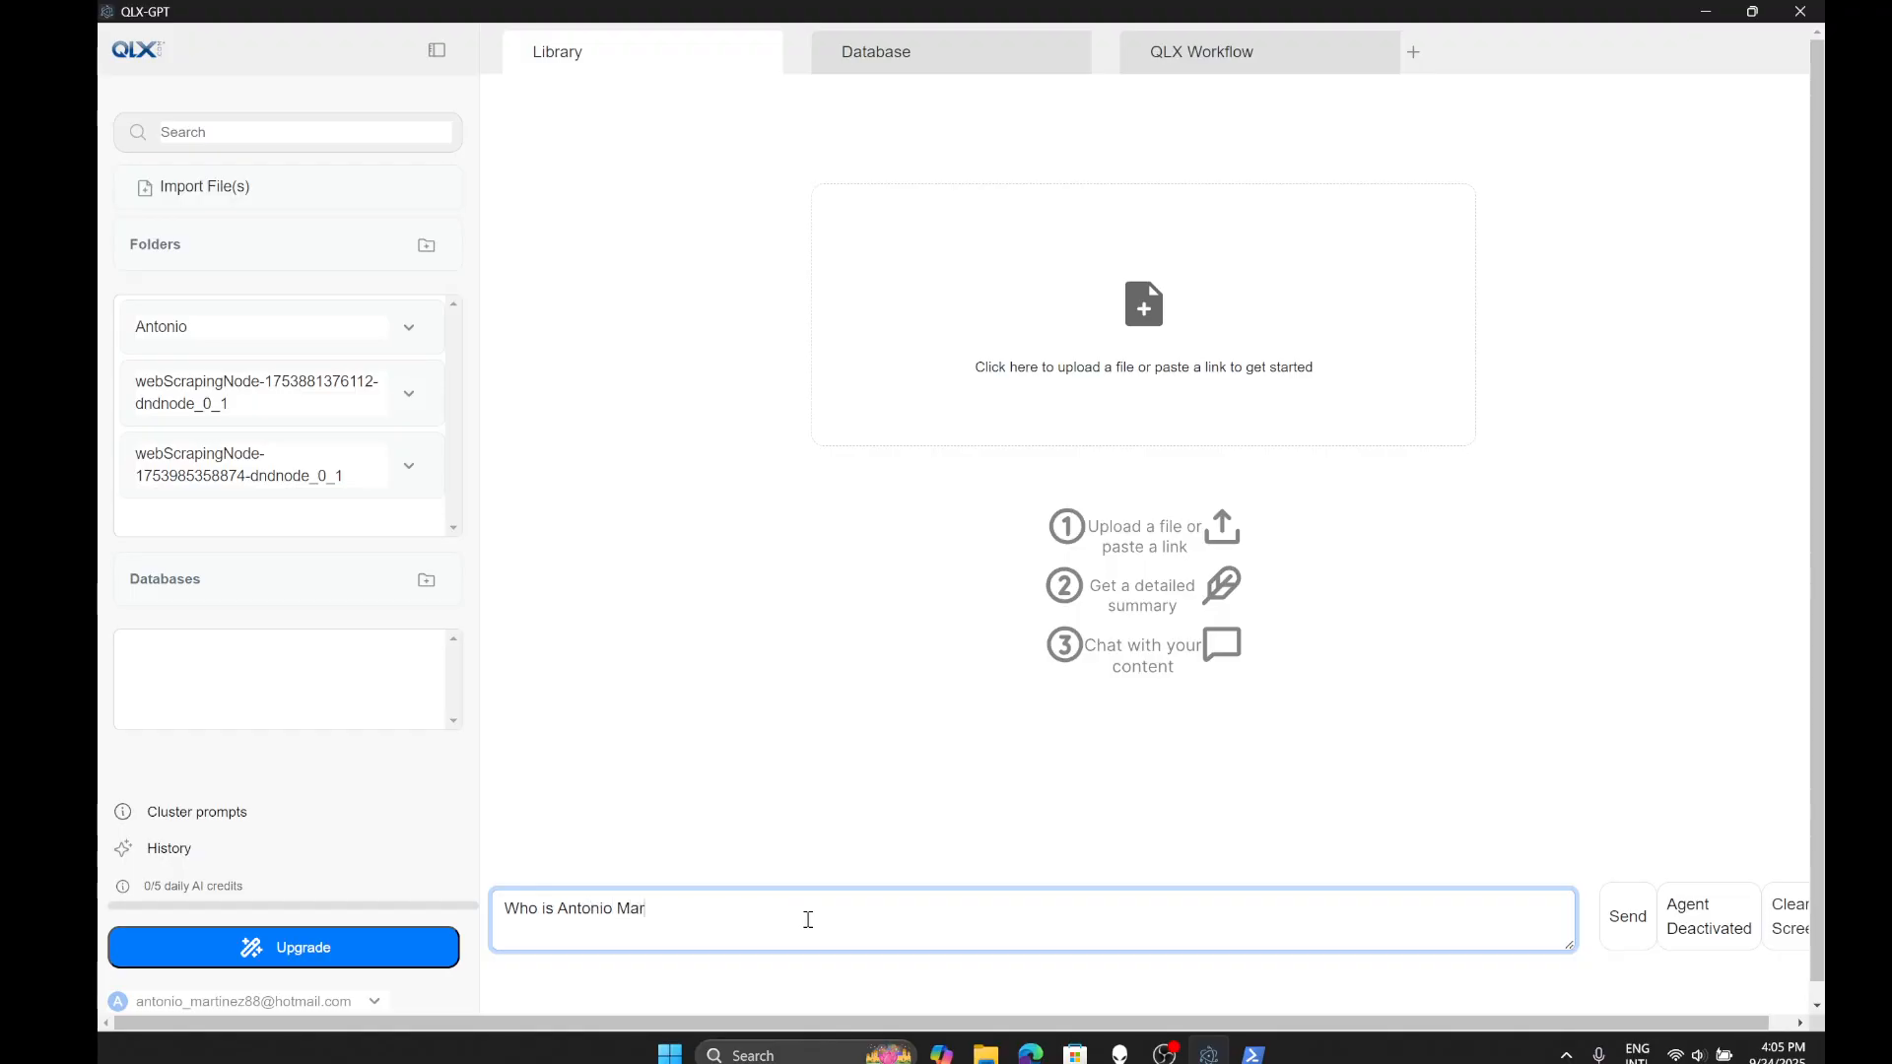
{"action": "key", "text": "Return"}
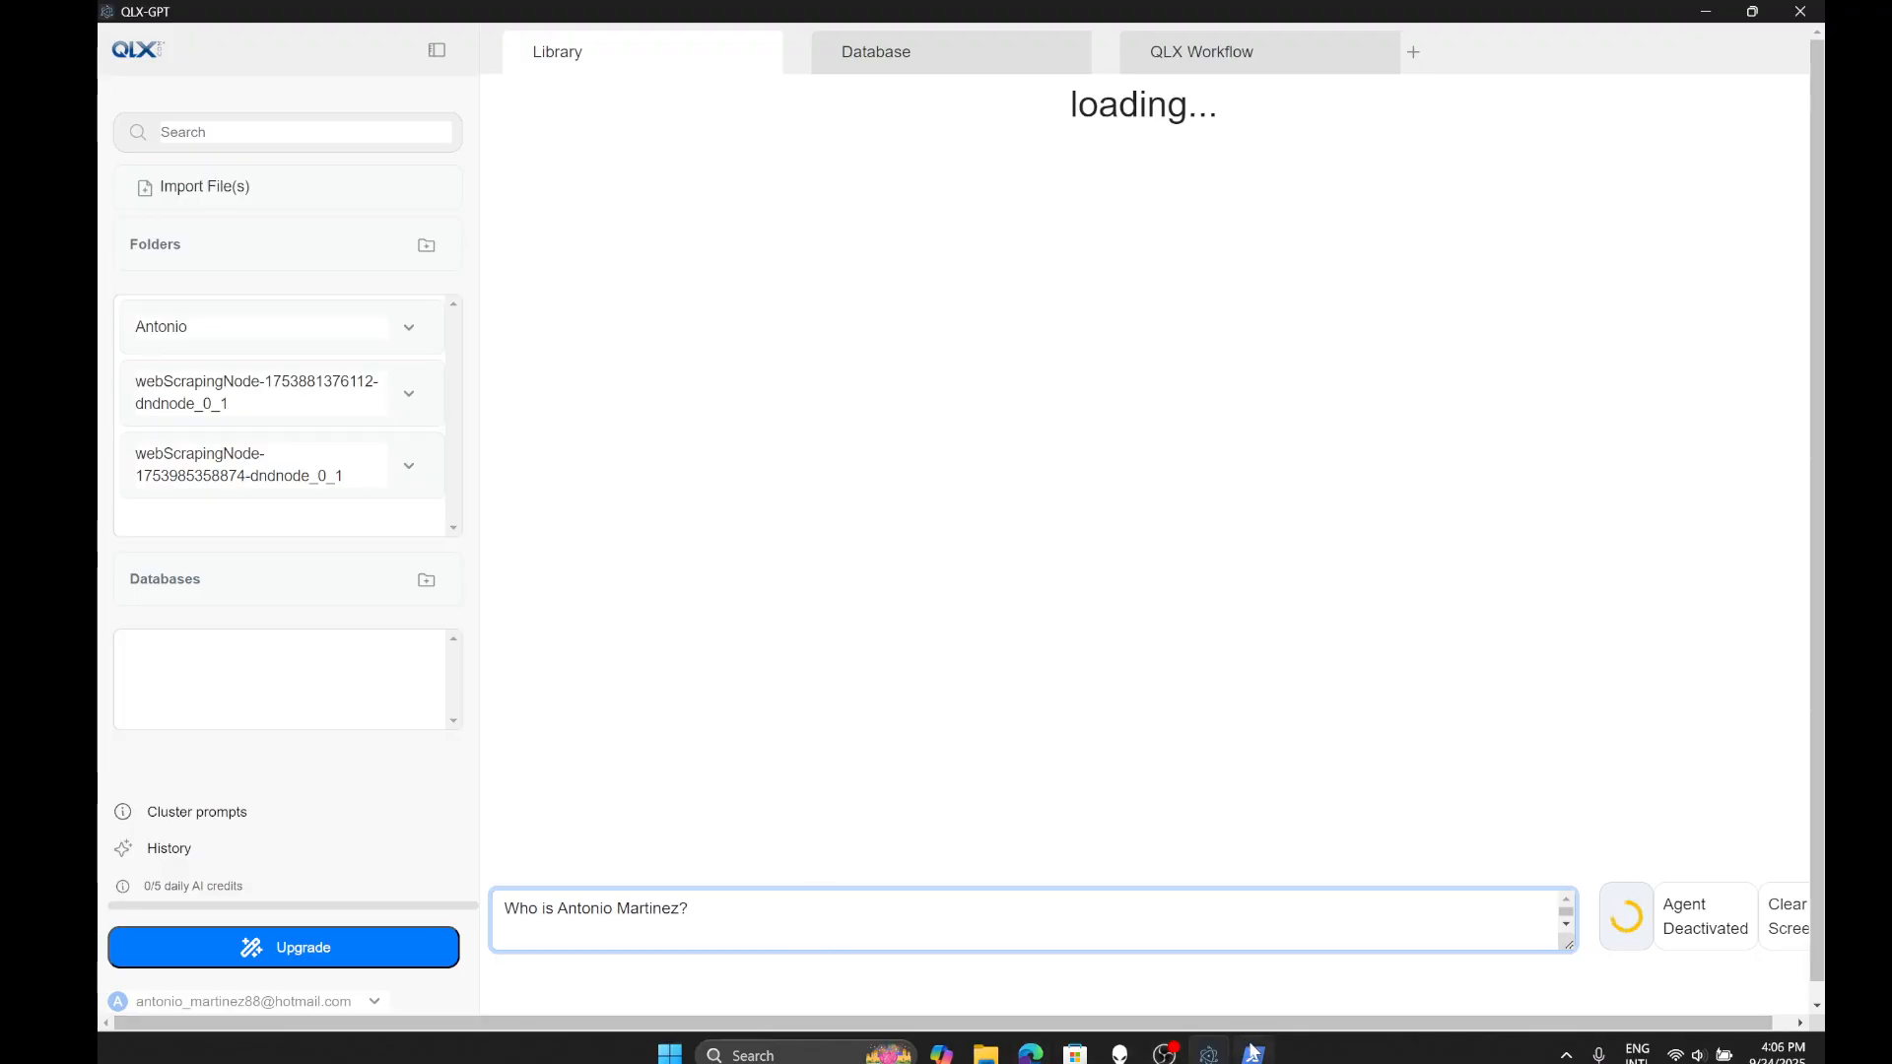
- Check the PowerShell server log, then collapse both source excerpts under the answer
{"action": "mouse_move", "coordinate": [1255, 1054]}
{"action": "left_click", "coordinate": [1254, 1054]}
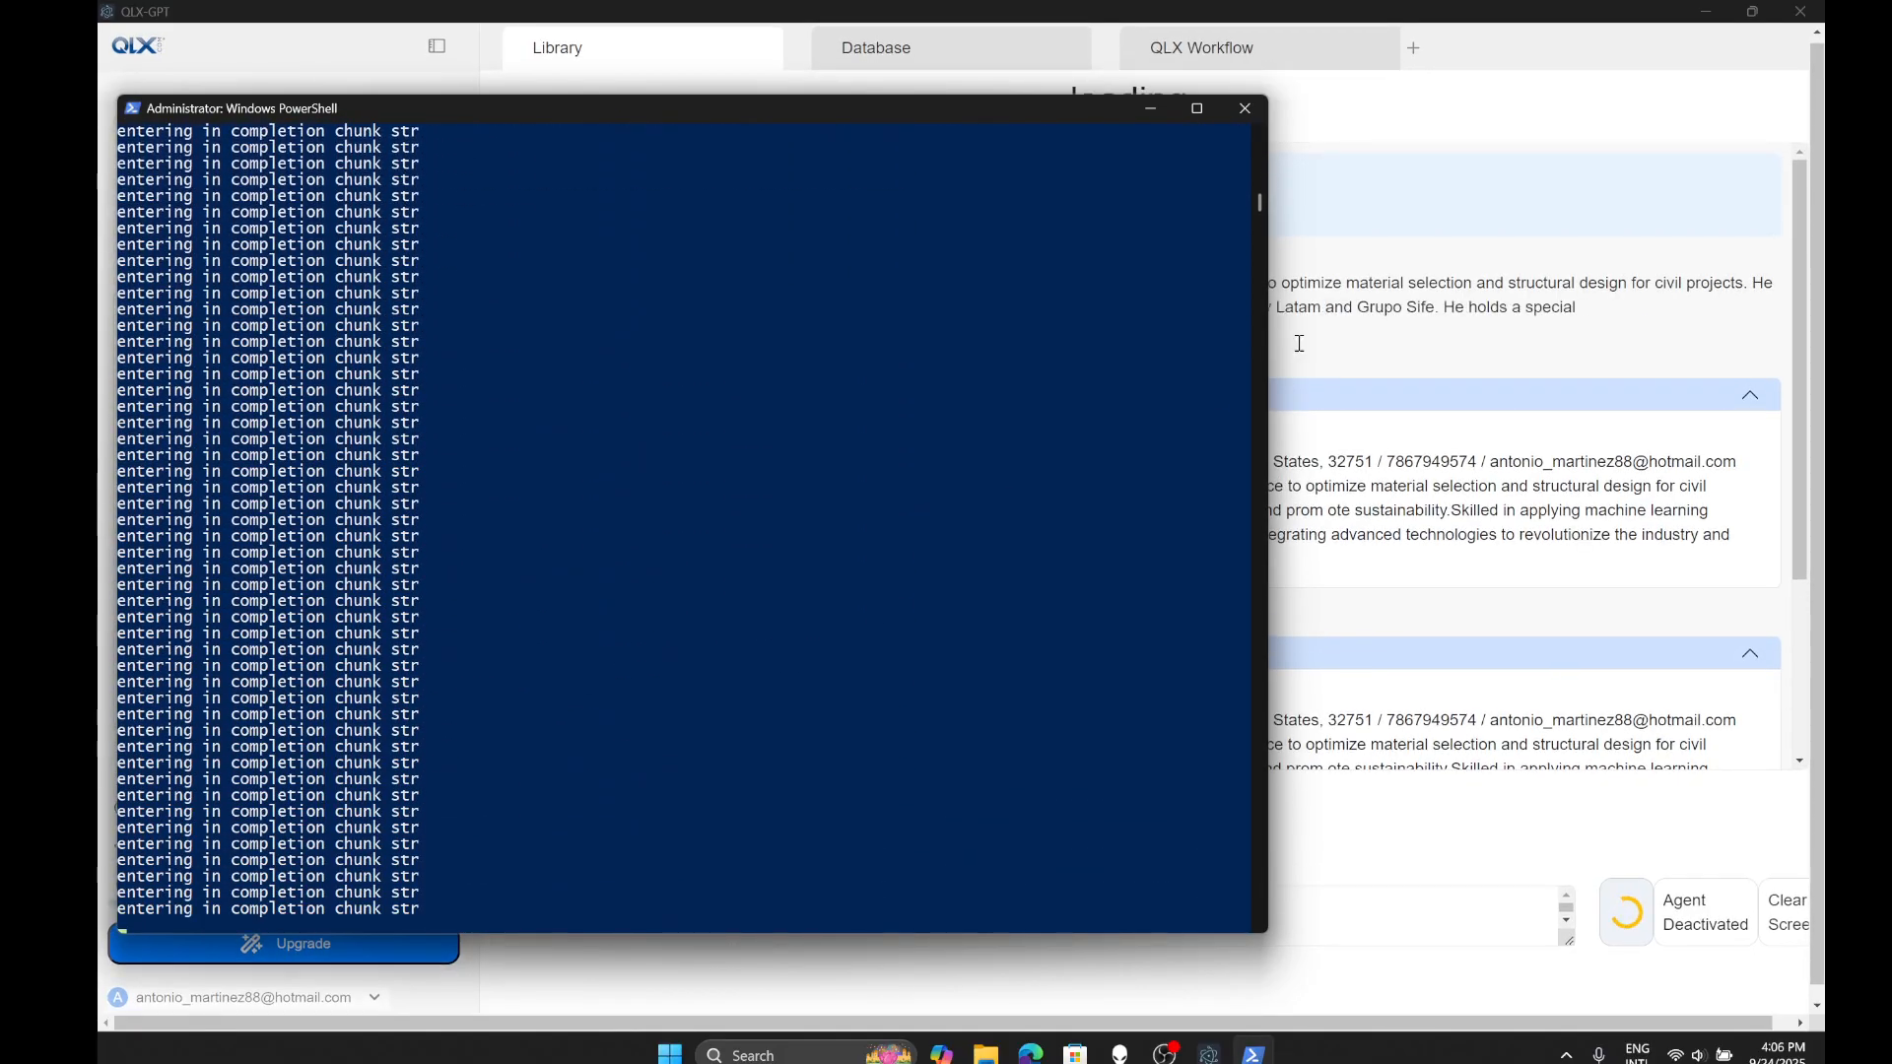
{"action": "left_click", "coordinate": [1530, 59]}
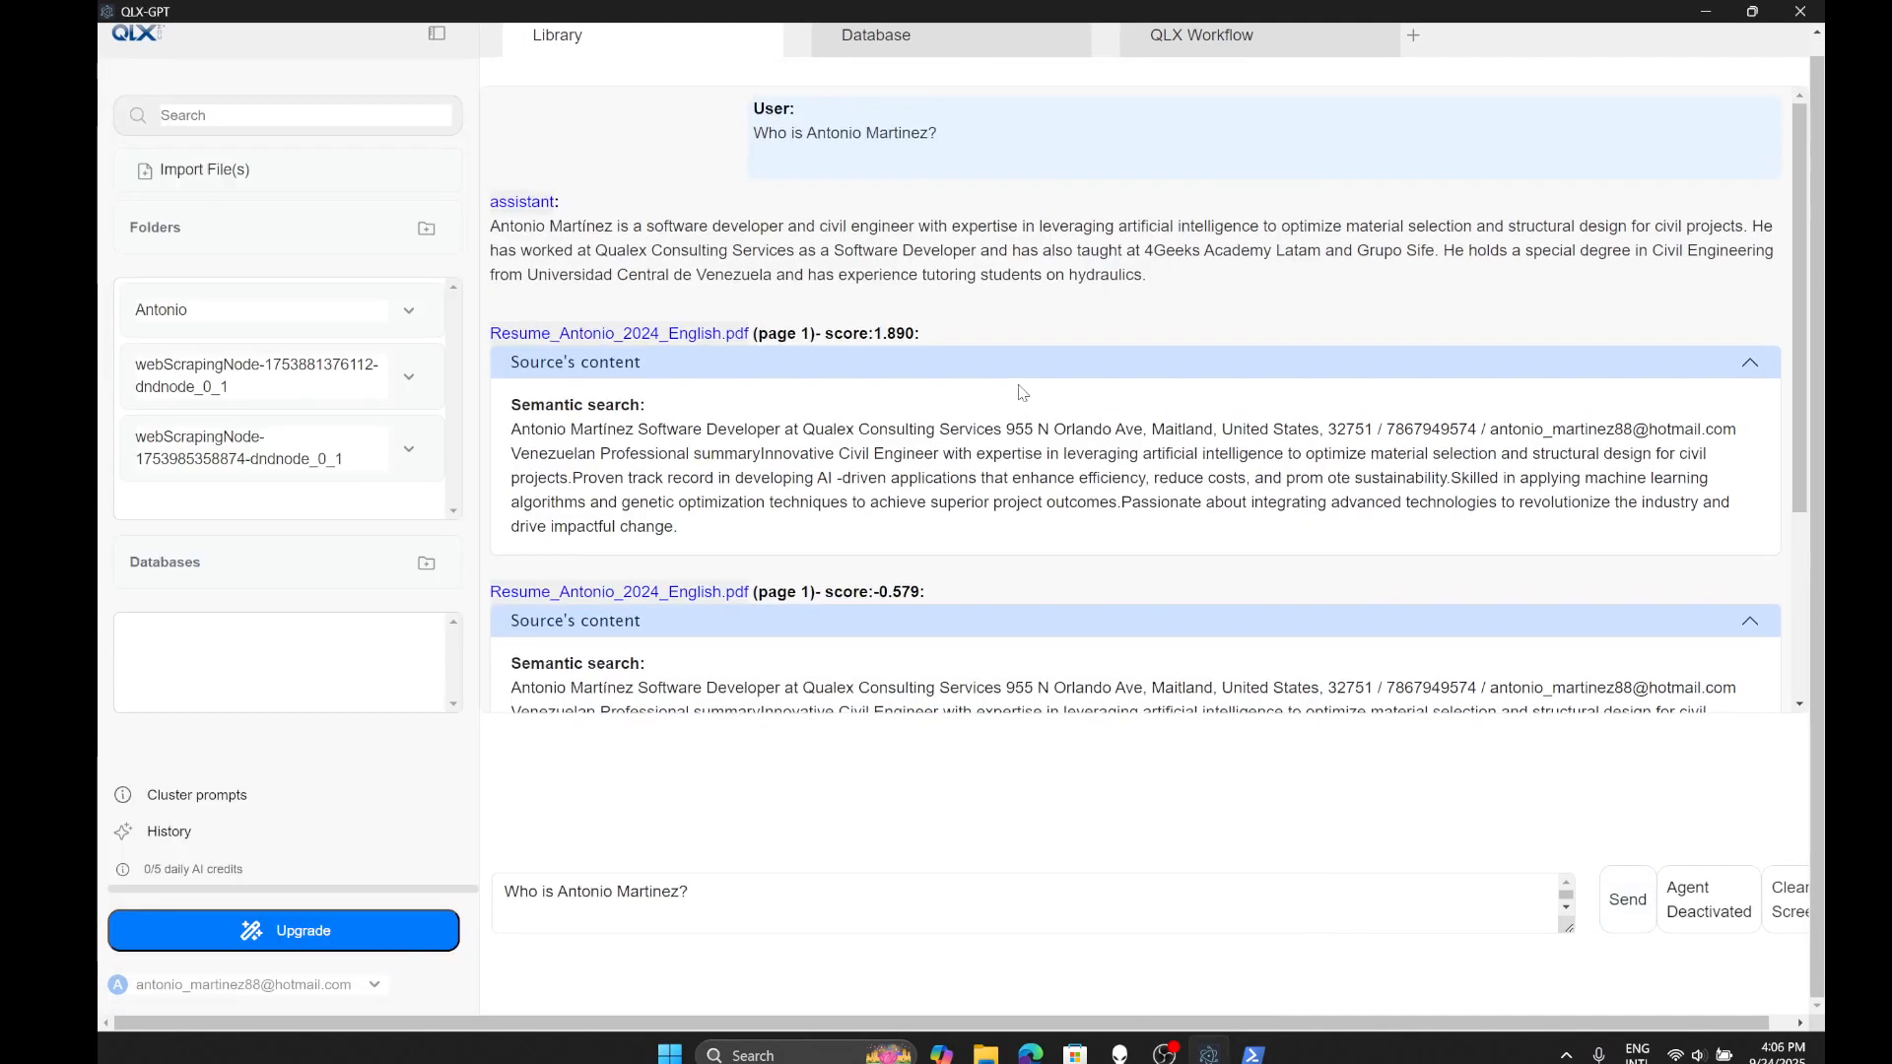
{"action": "left_click", "coordinate": [646, 362]}
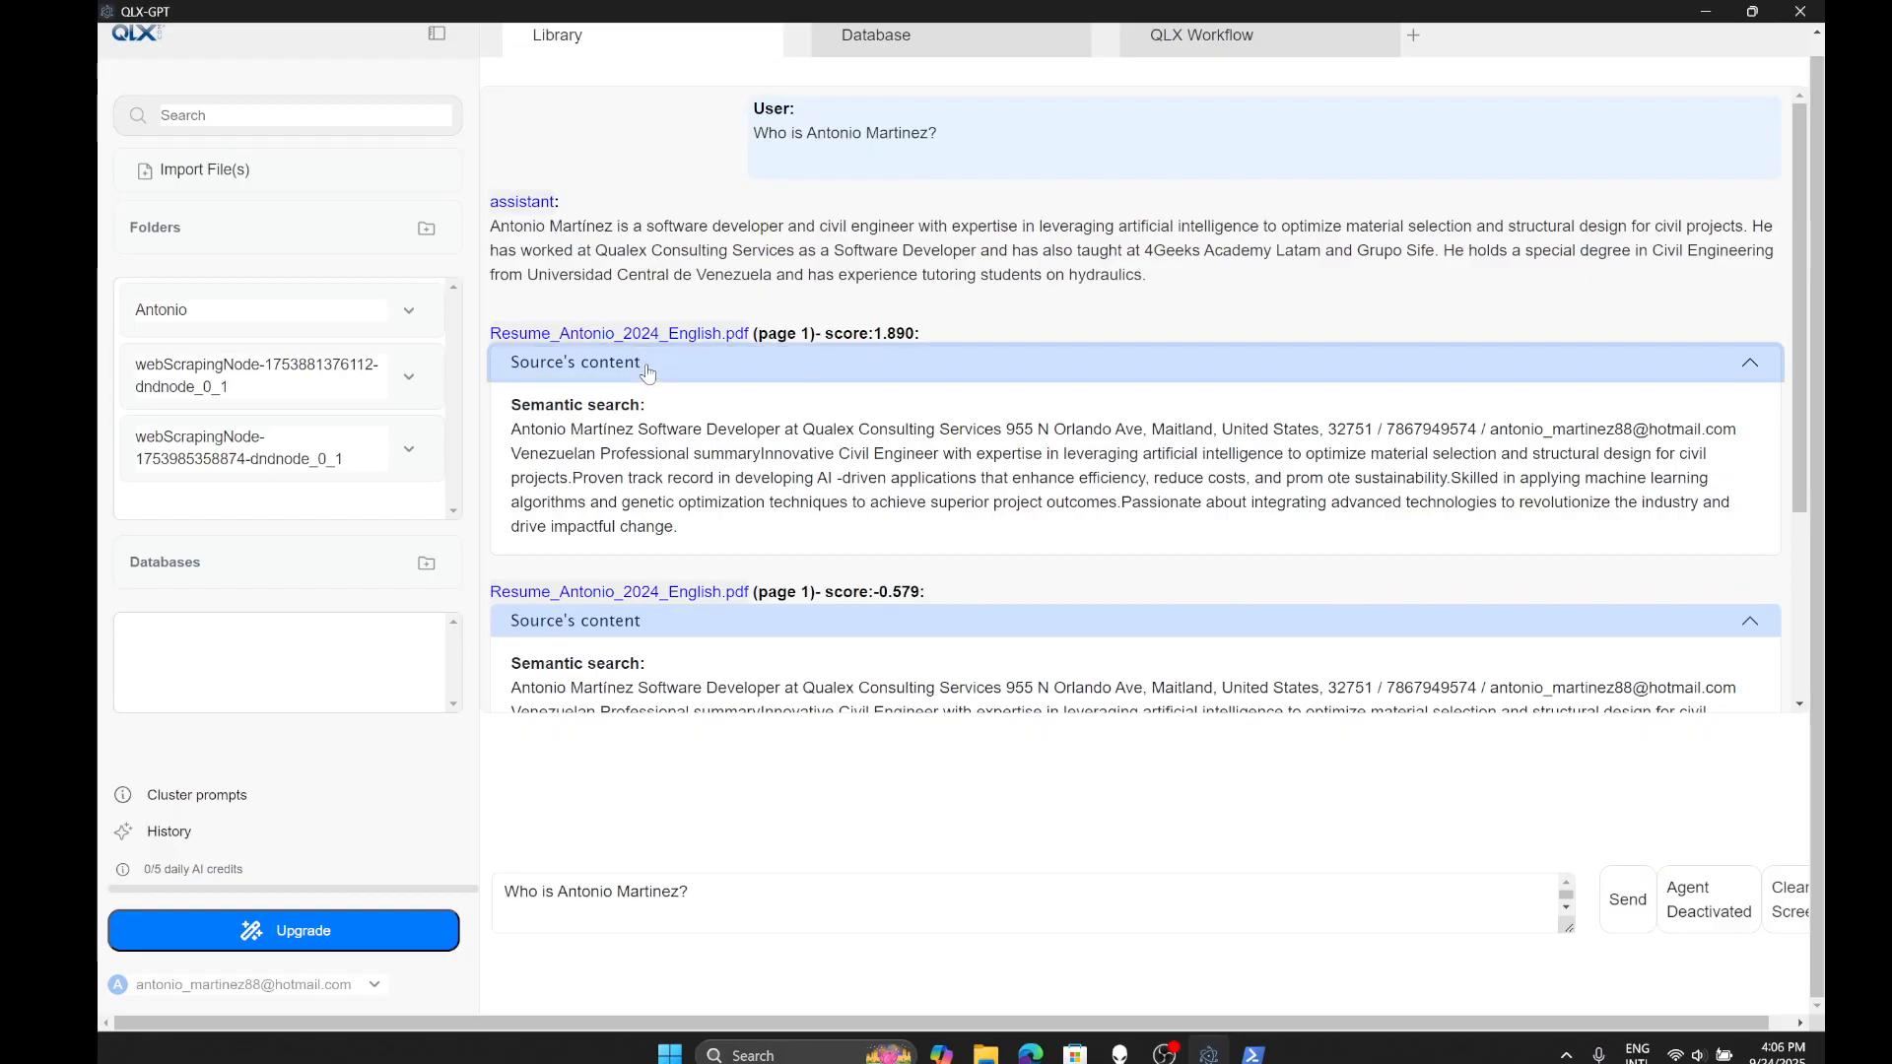
{"action": "left_click", "coordinate": [660, 445]}
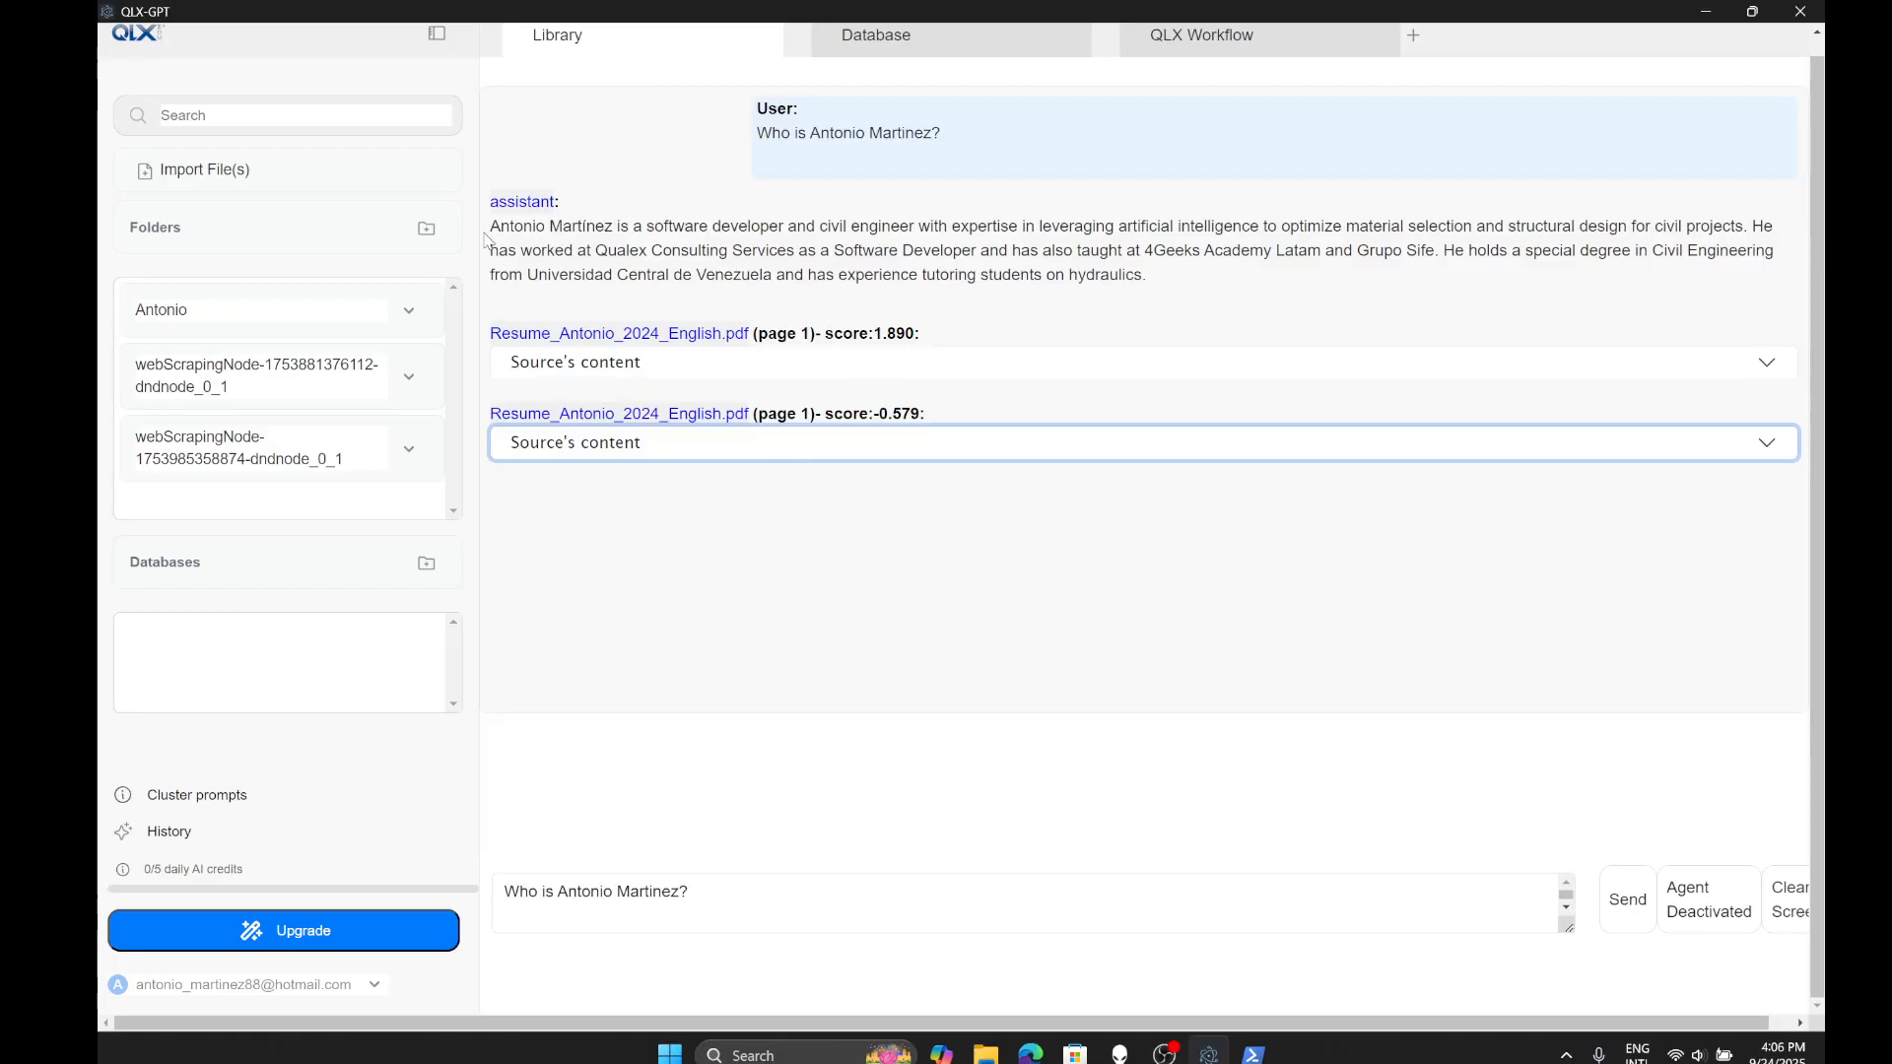
{"action": "left_click_drag", "start_coordinate": [492, 226], "coordinate": [1183, 280]}
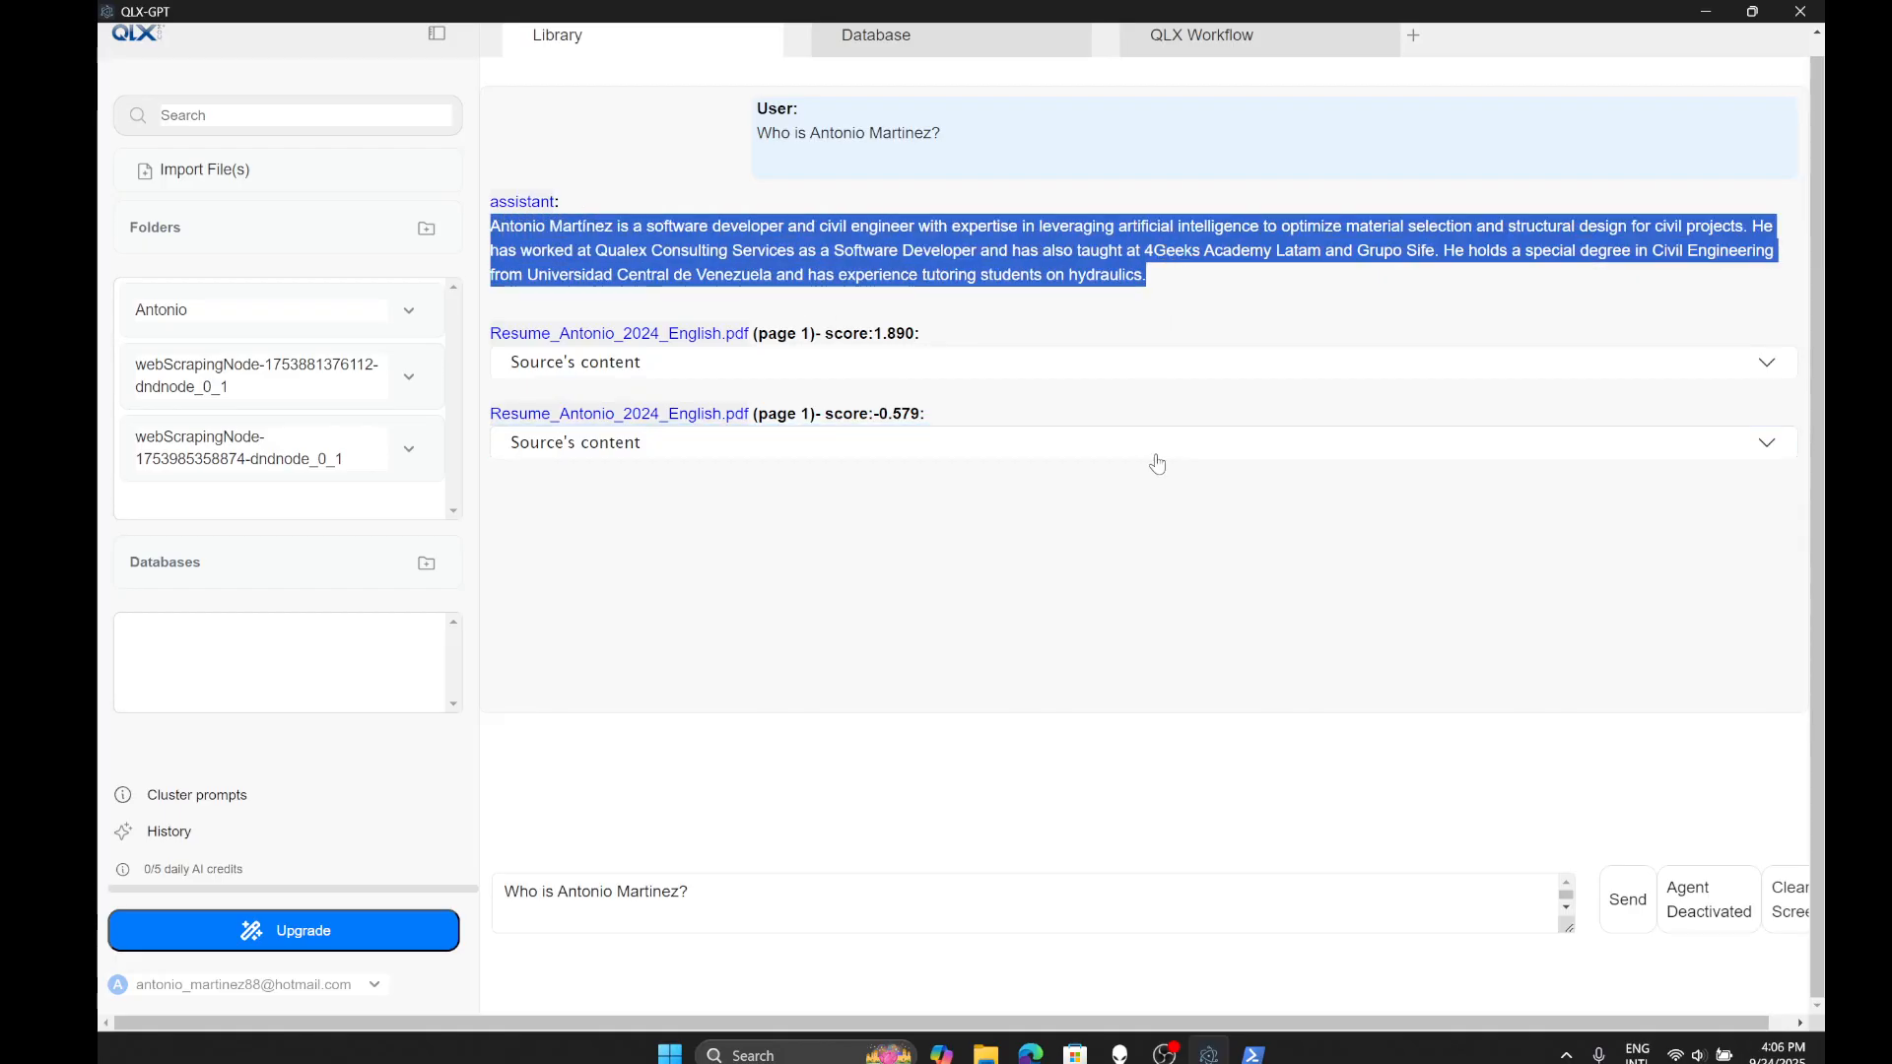
{"action": "left_click", "coordinate": [1103, 387]}
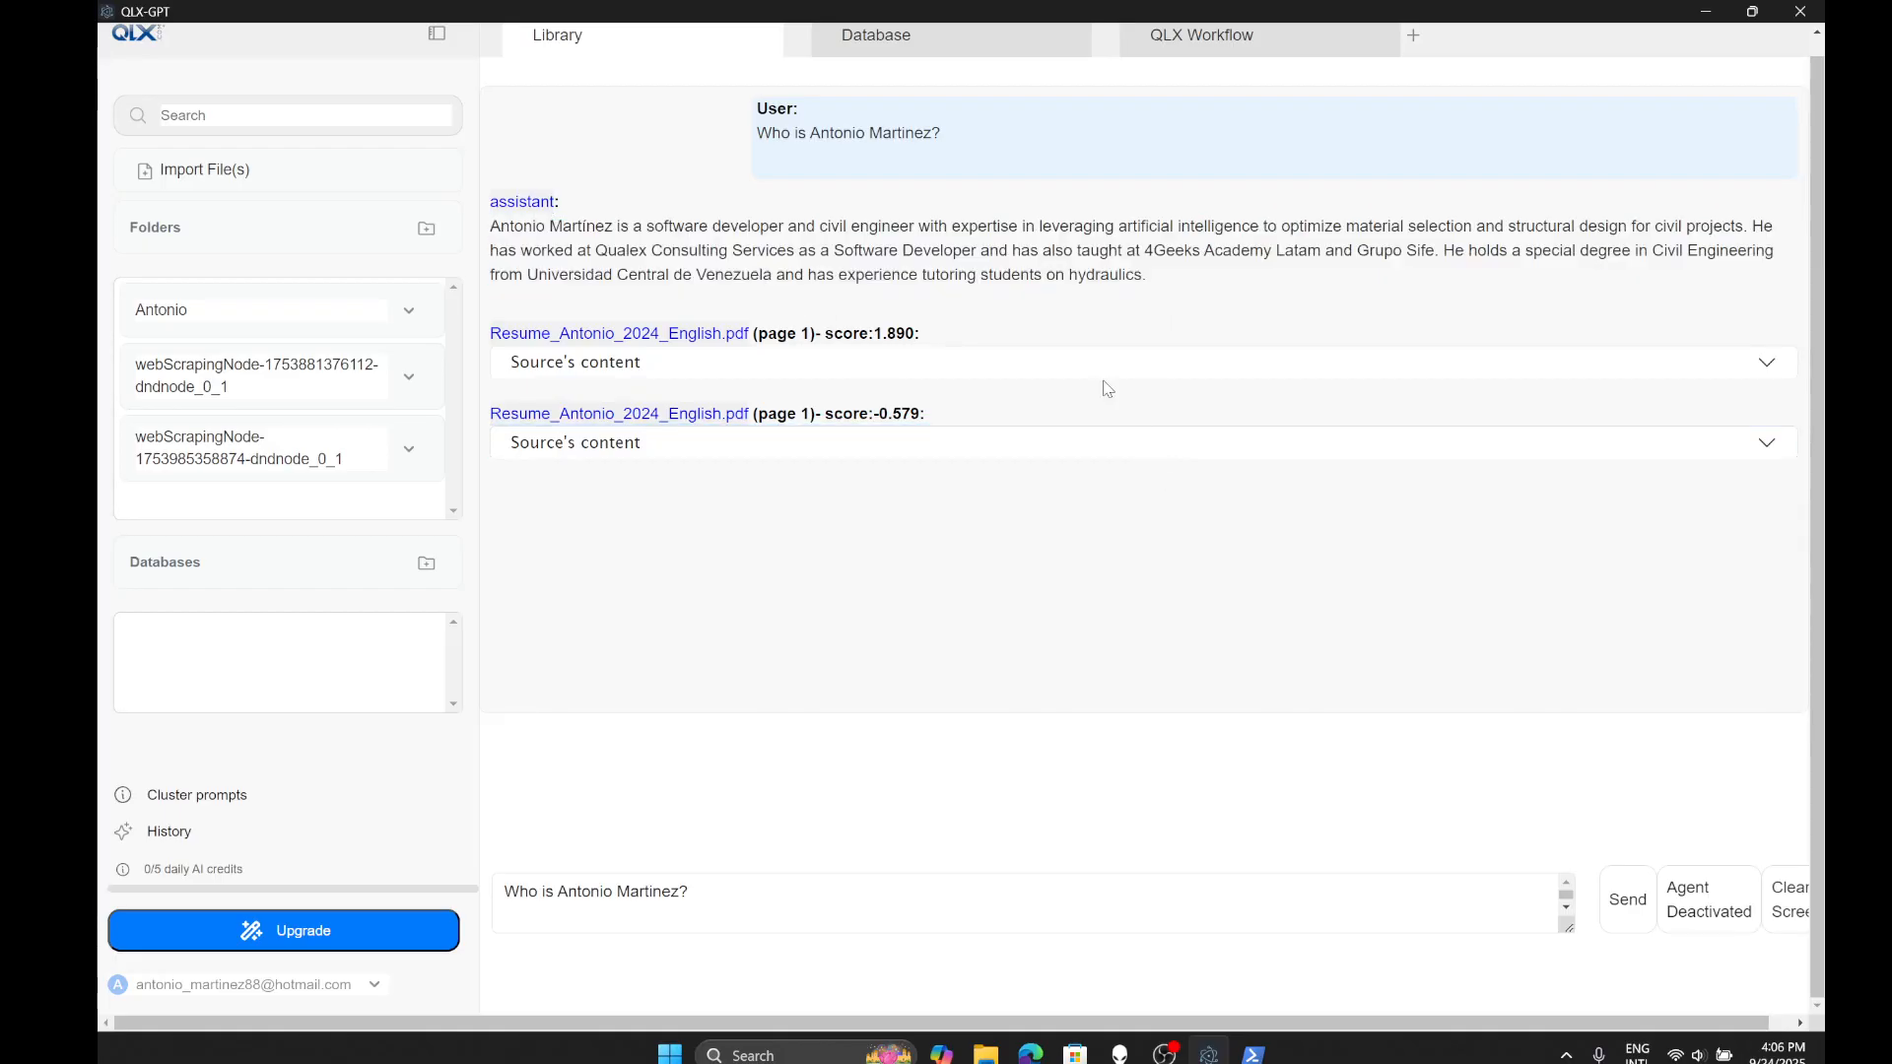
{"action": "left_click", "coordinate": [628, 335]}
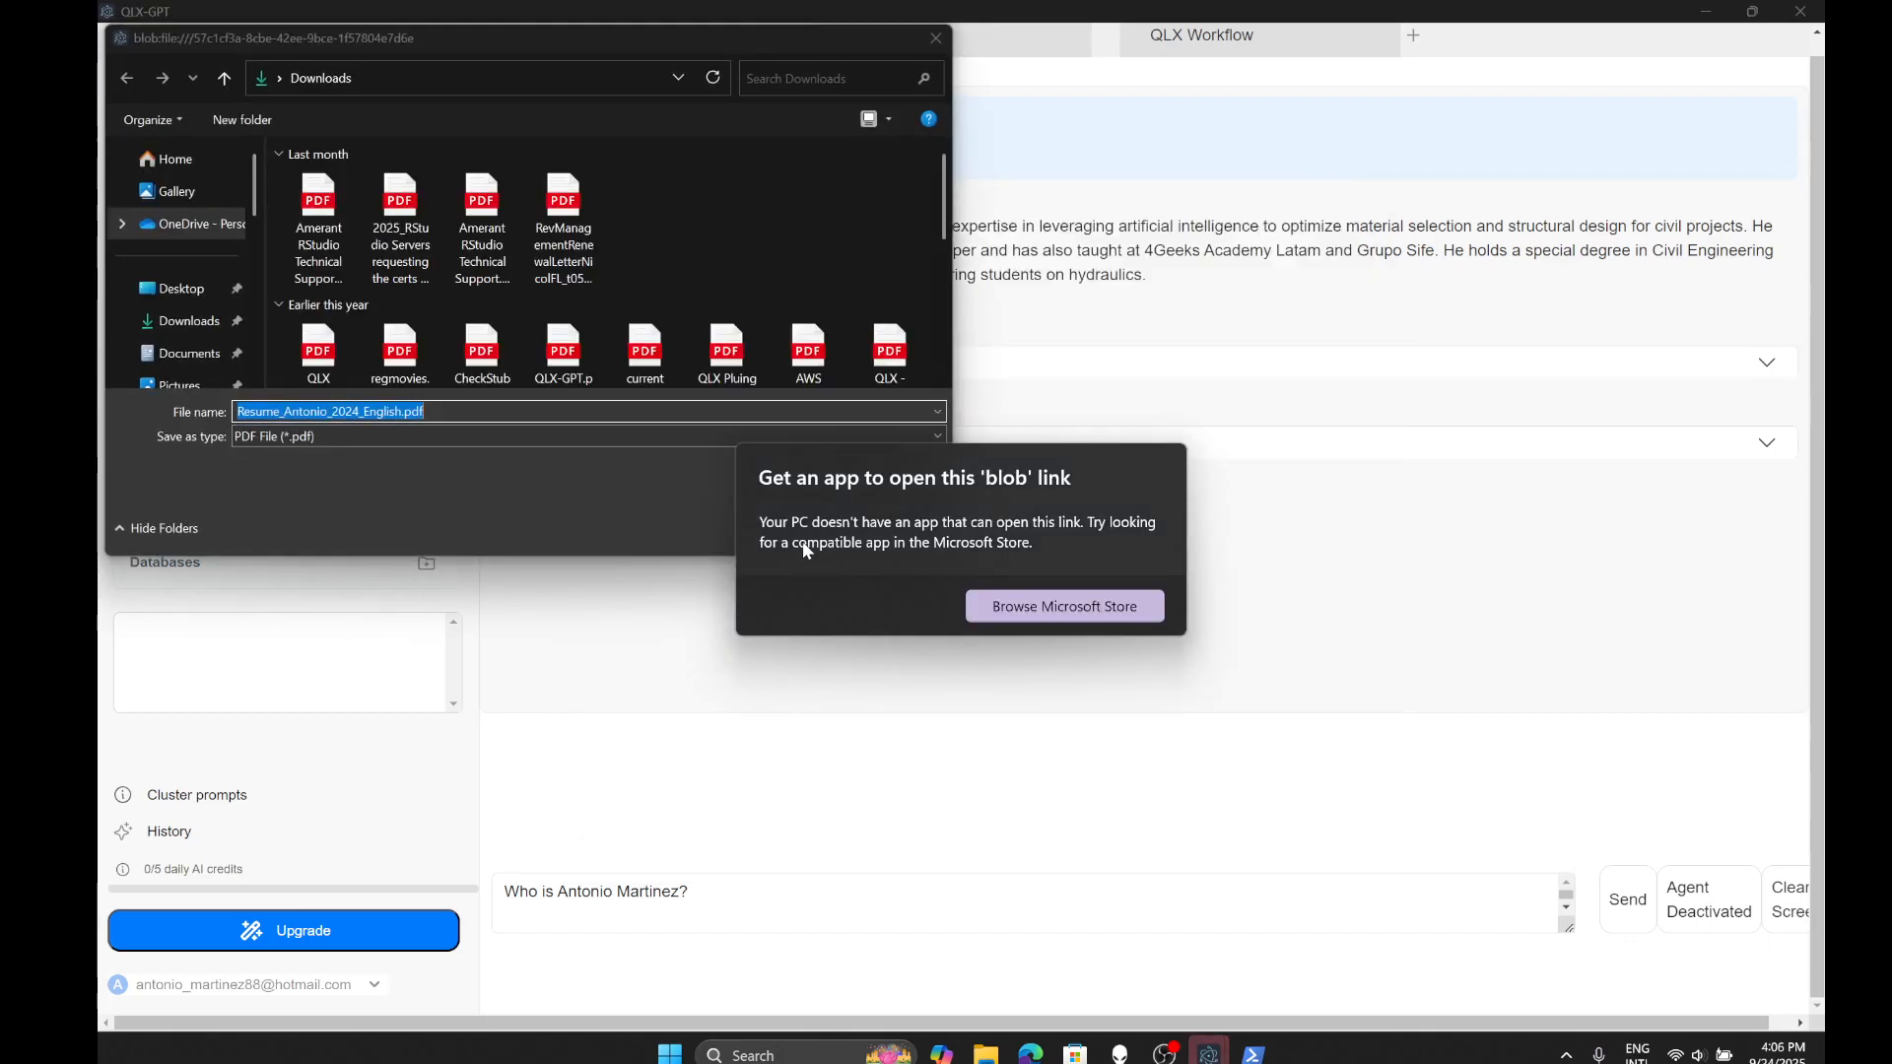
{"action": "left_click", "coordinate": [400, 463]}
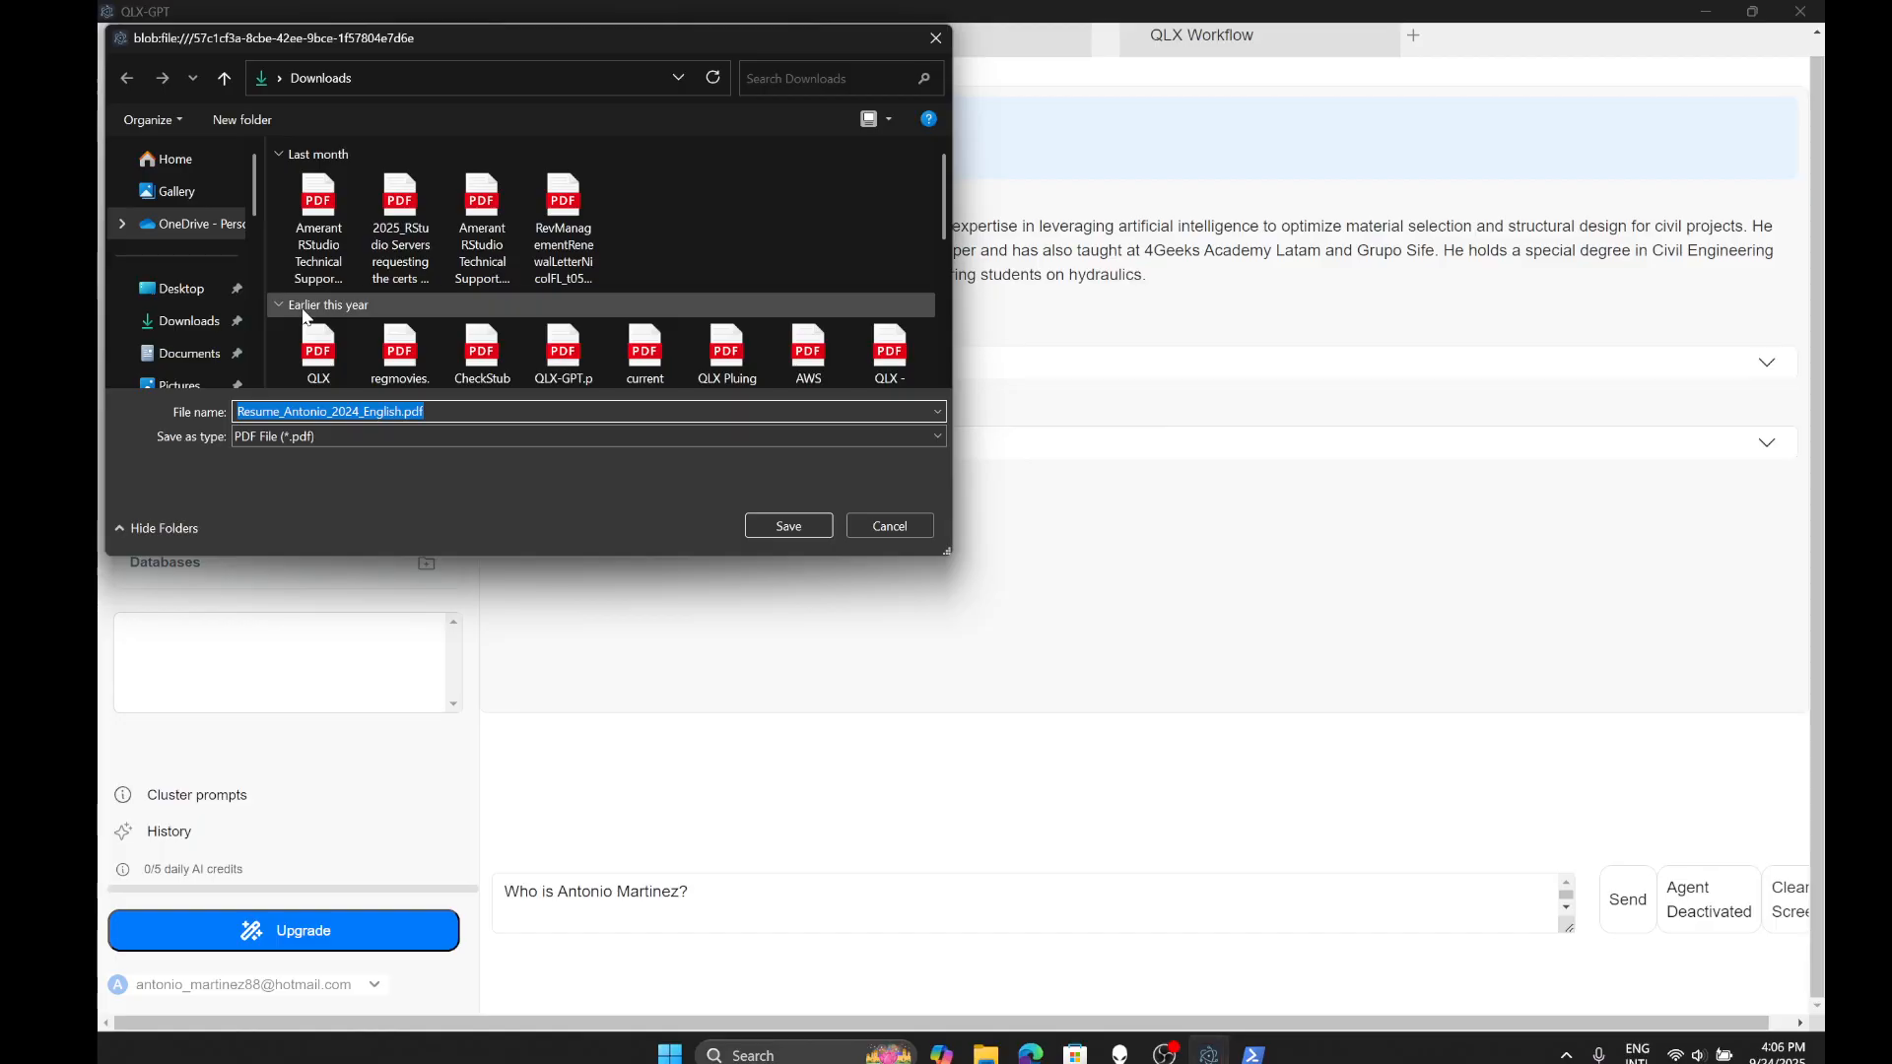
{"action": "left_click", "coordinate": [885, 534]}
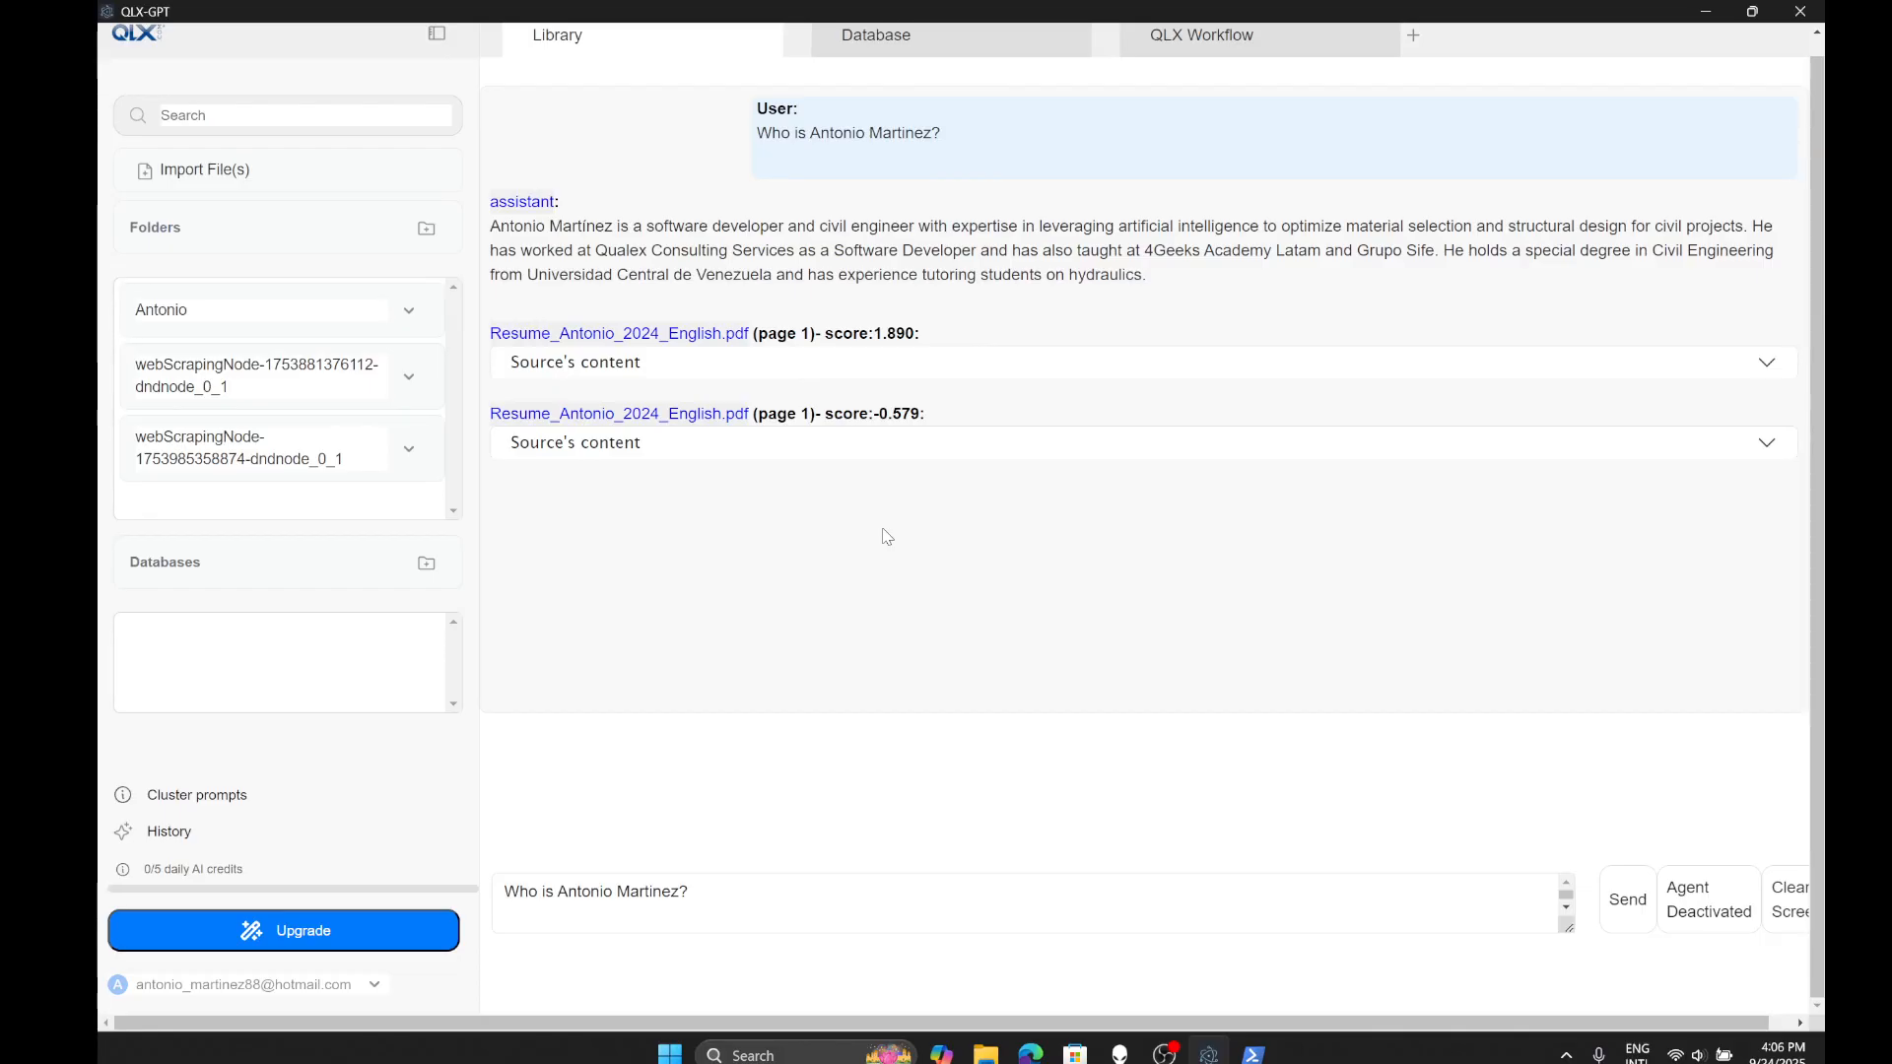
- Expand both source excerpts, then switch to the Database page showing no registered databases
{"action": "left_click", "coordinate": [827, 444]}
{"action": "left_click", "coordinate": [846, 367]}
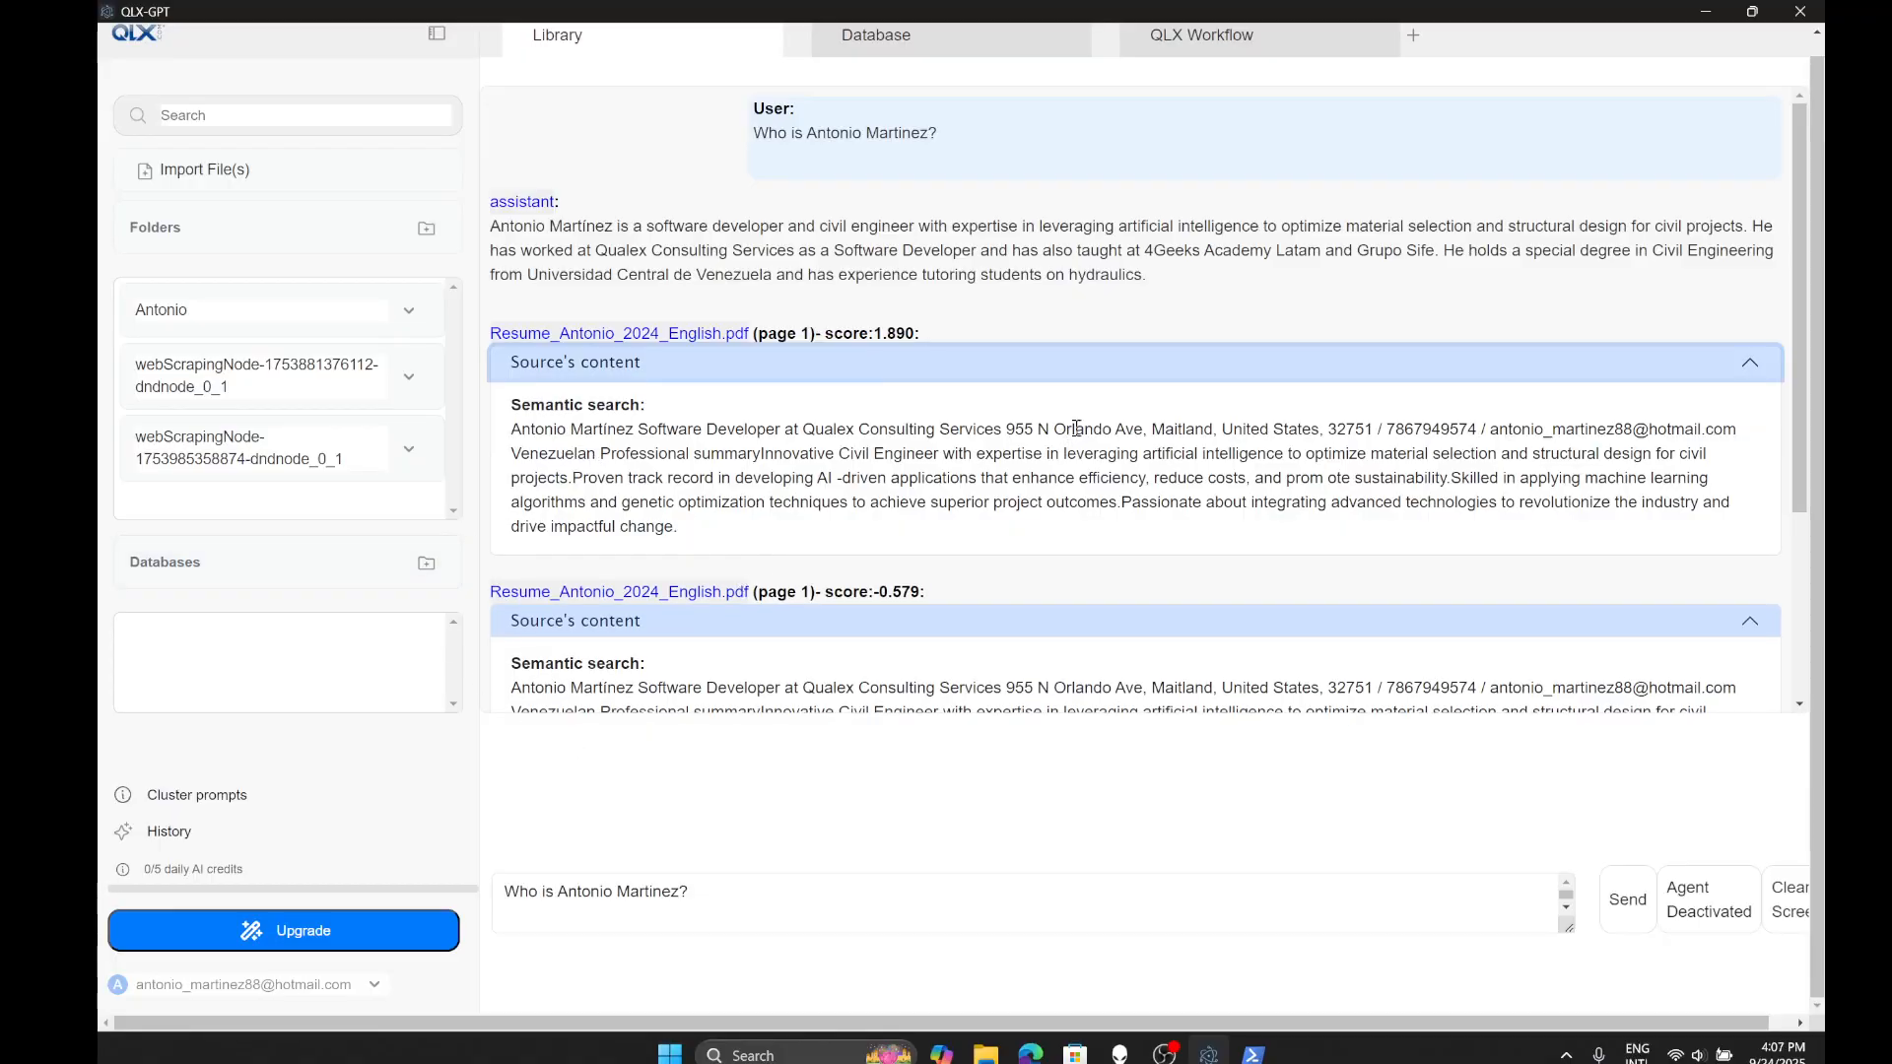
{"action": "left_click", "coordinate": [990, 44]}
{"action": "scroll", "coordinate": [1046, 169], "scroll_direction": "up", "scroll_amount": 1}
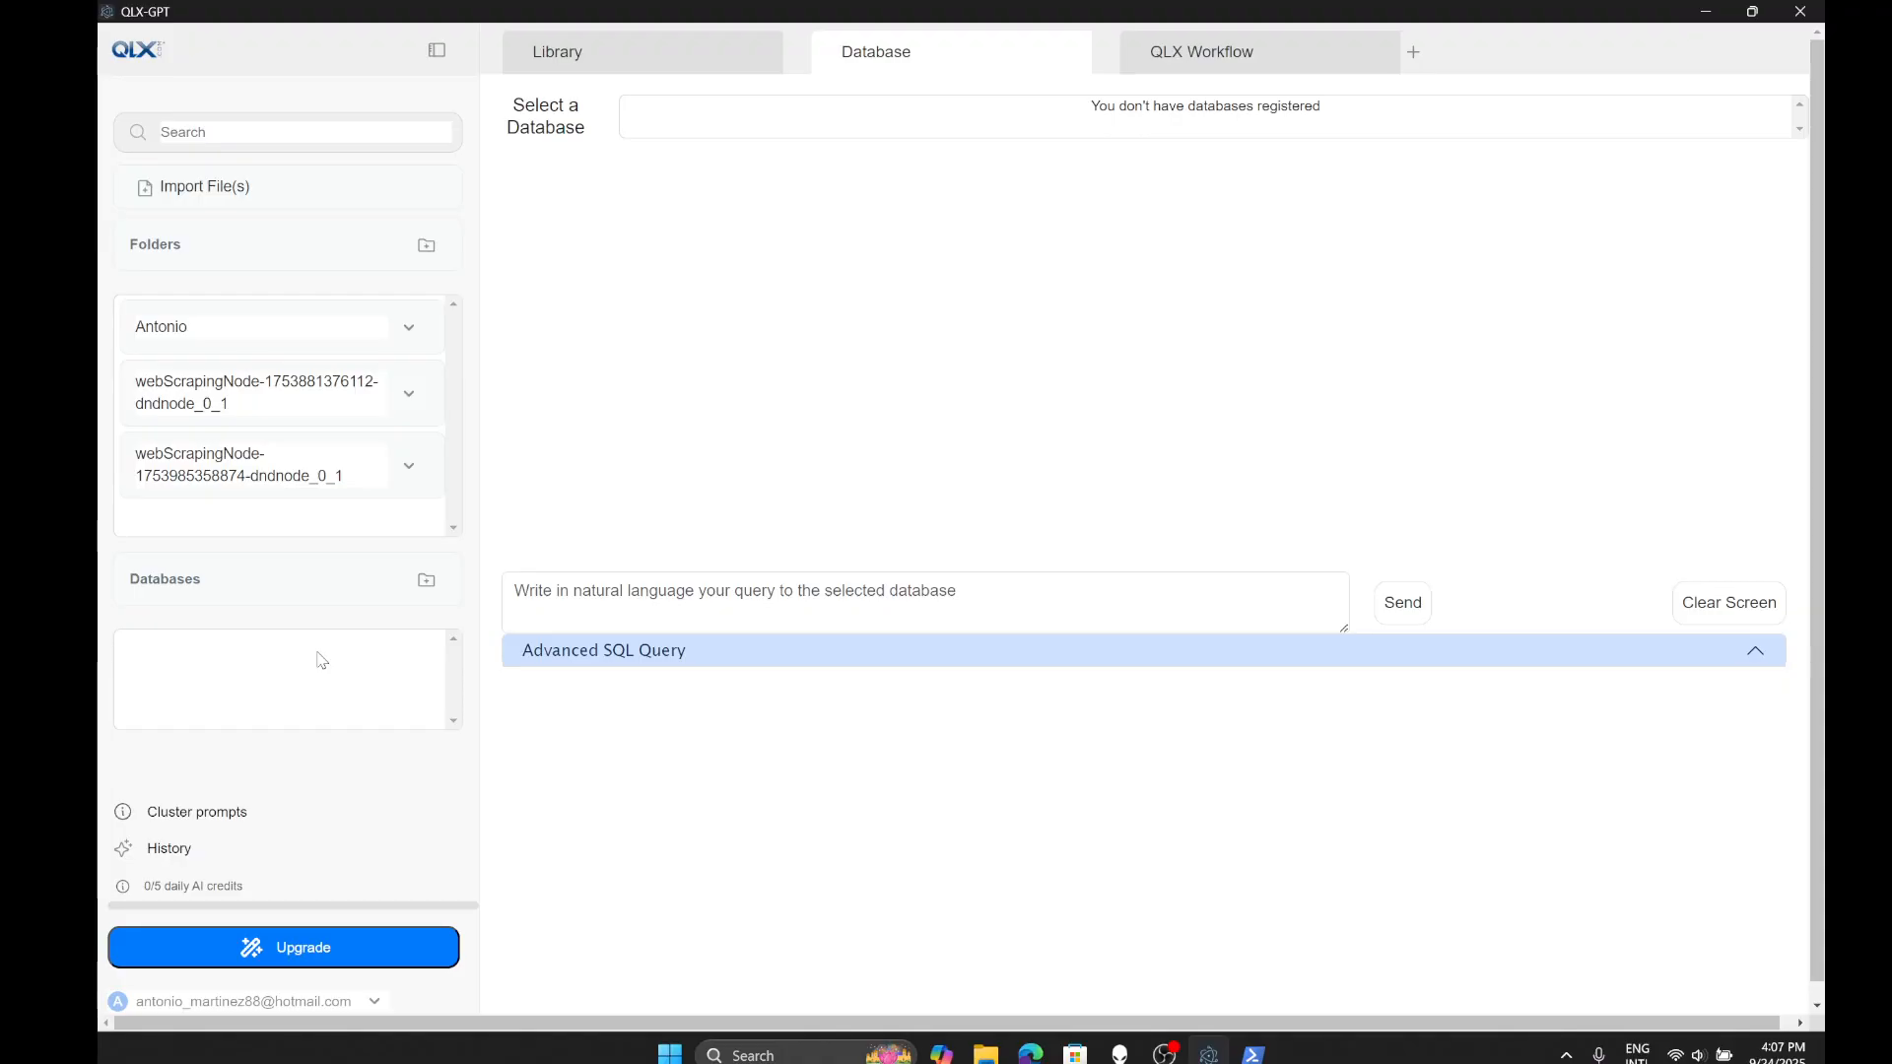
- Expand and collapse the Advanced SQL Query area, then go back to the Library chat
{"action": "left_click", "coordinate": [767, 661]}
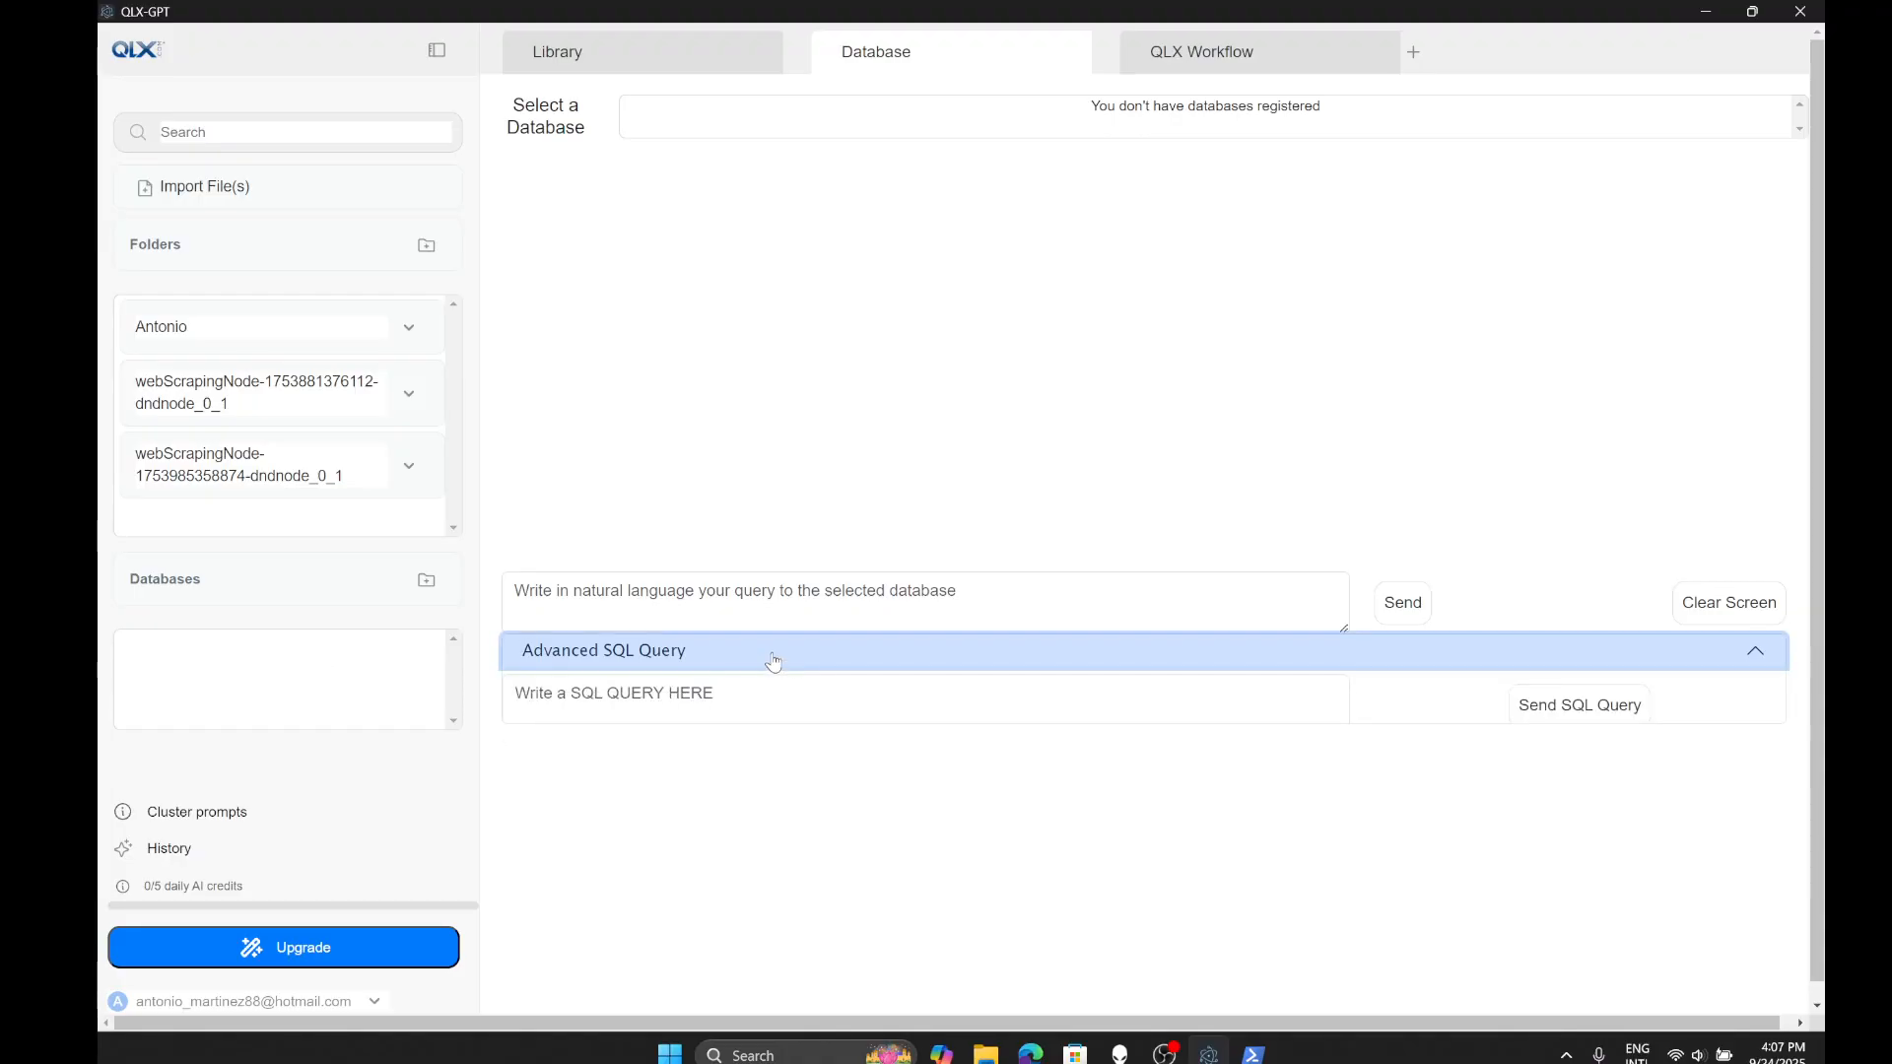
{"action": "left_click", "coordinate": [924, 680]}
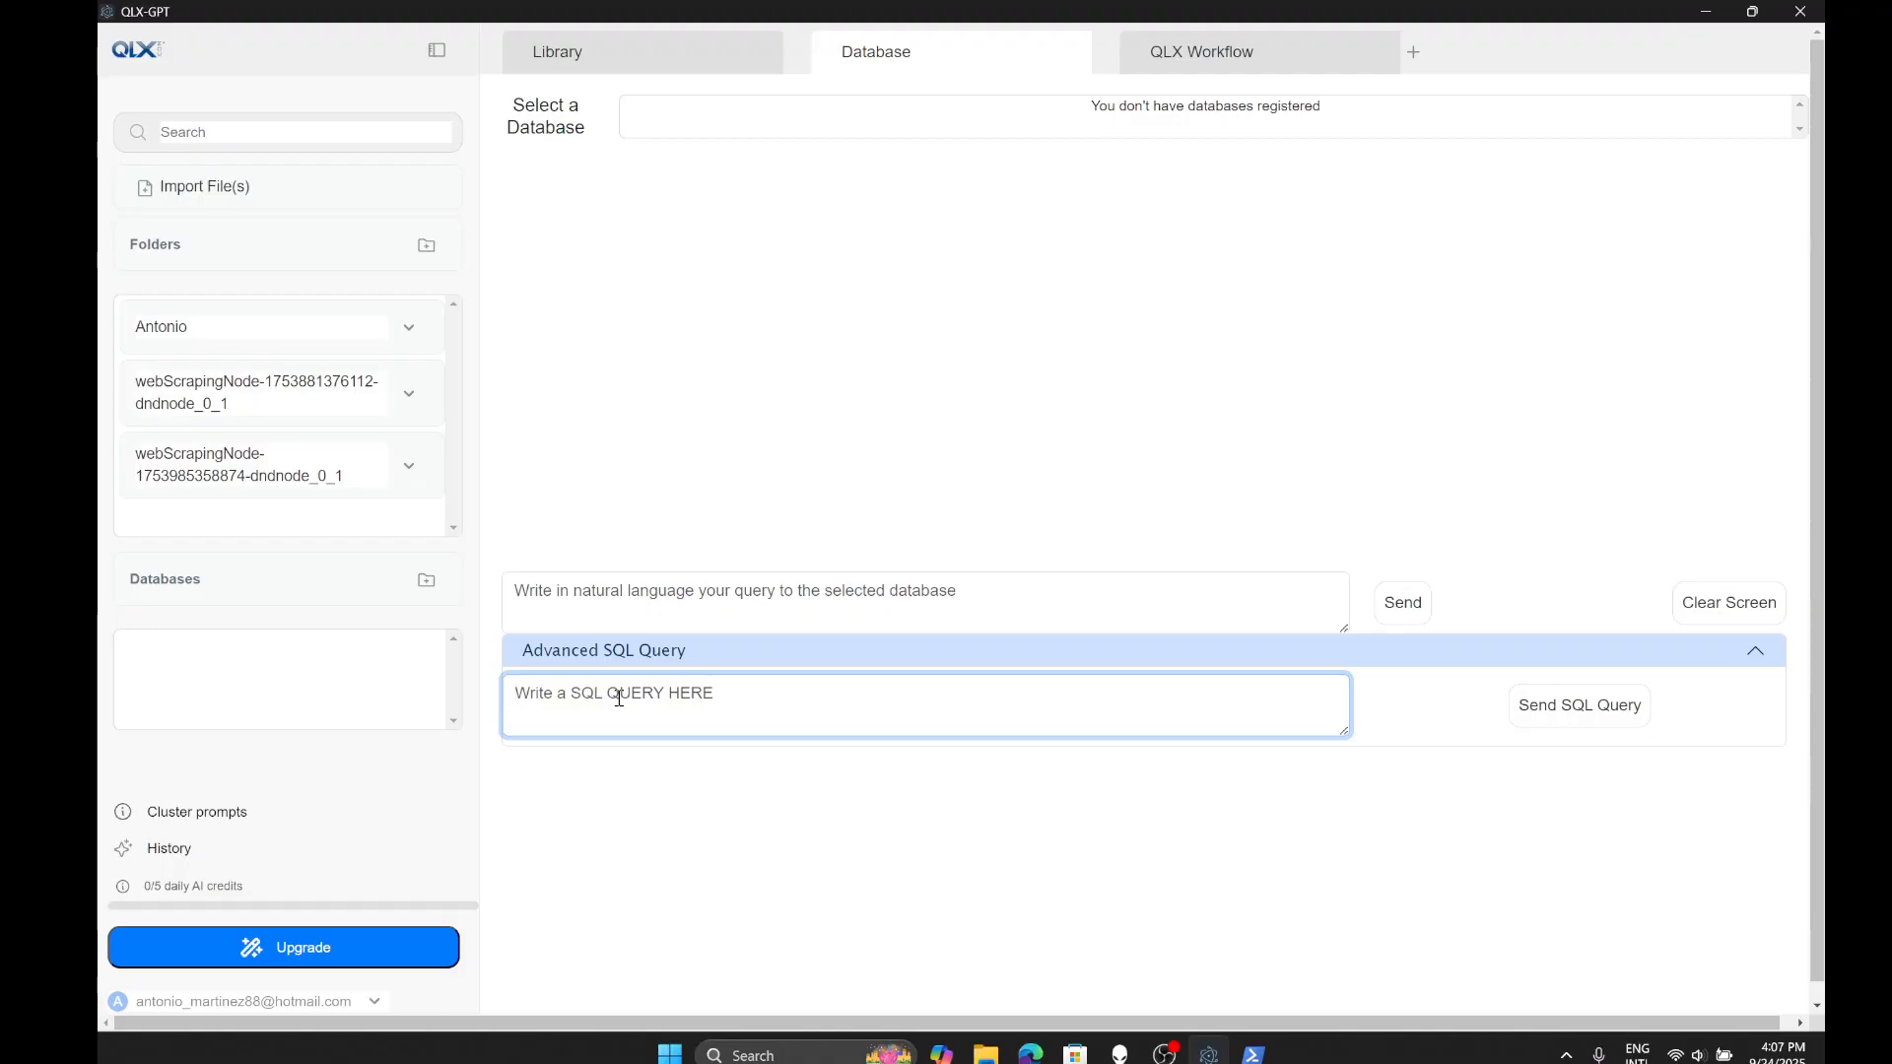
{"action": "left_click", "coordinate": [646, 657]}
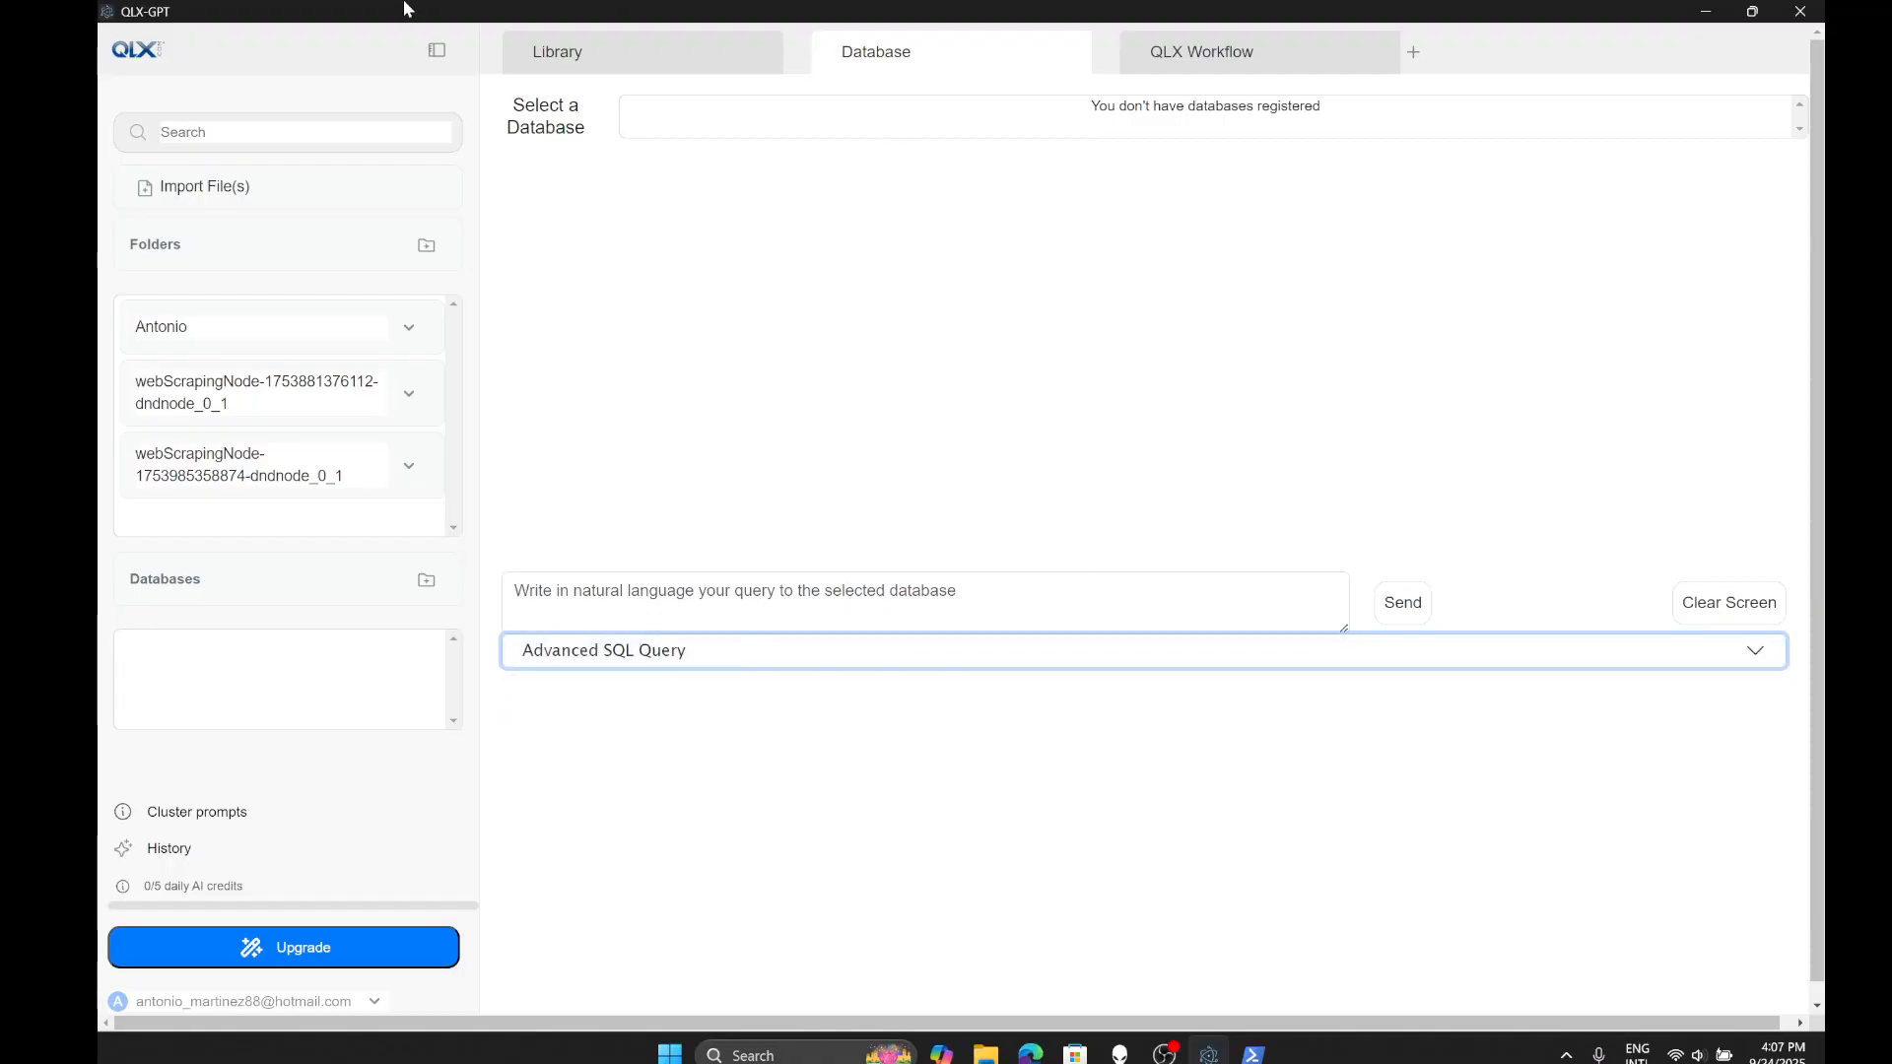
{"action": "left_click", "coordinate": [682, 53]}
{"action": "left_click", "coordinate": [914, 56]}
{"action": "left_click", "coordinate": [707, 56]}
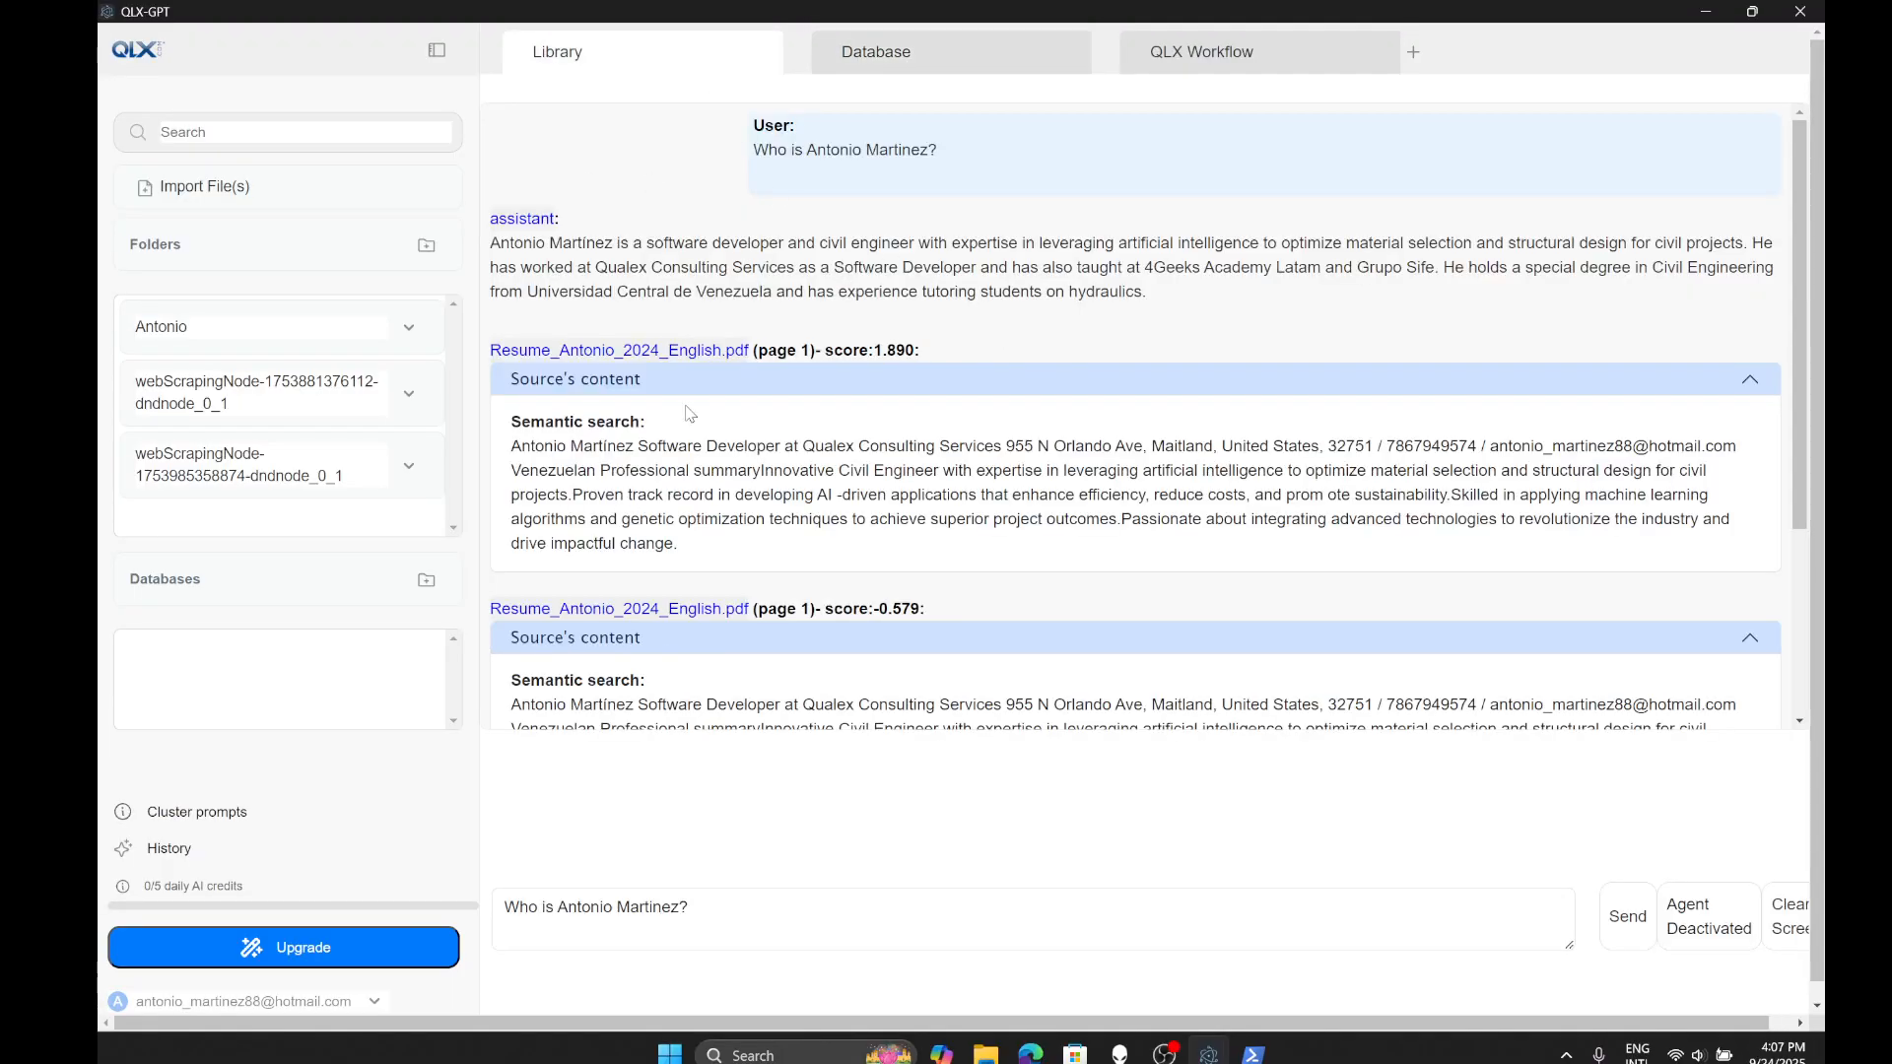
- Collapse both source excerpts and open the first folder's Share members list
{"action": "left_click", "coordinate": [711, 386]}
{"action": "left_click", "coordinate": [552, 459]}
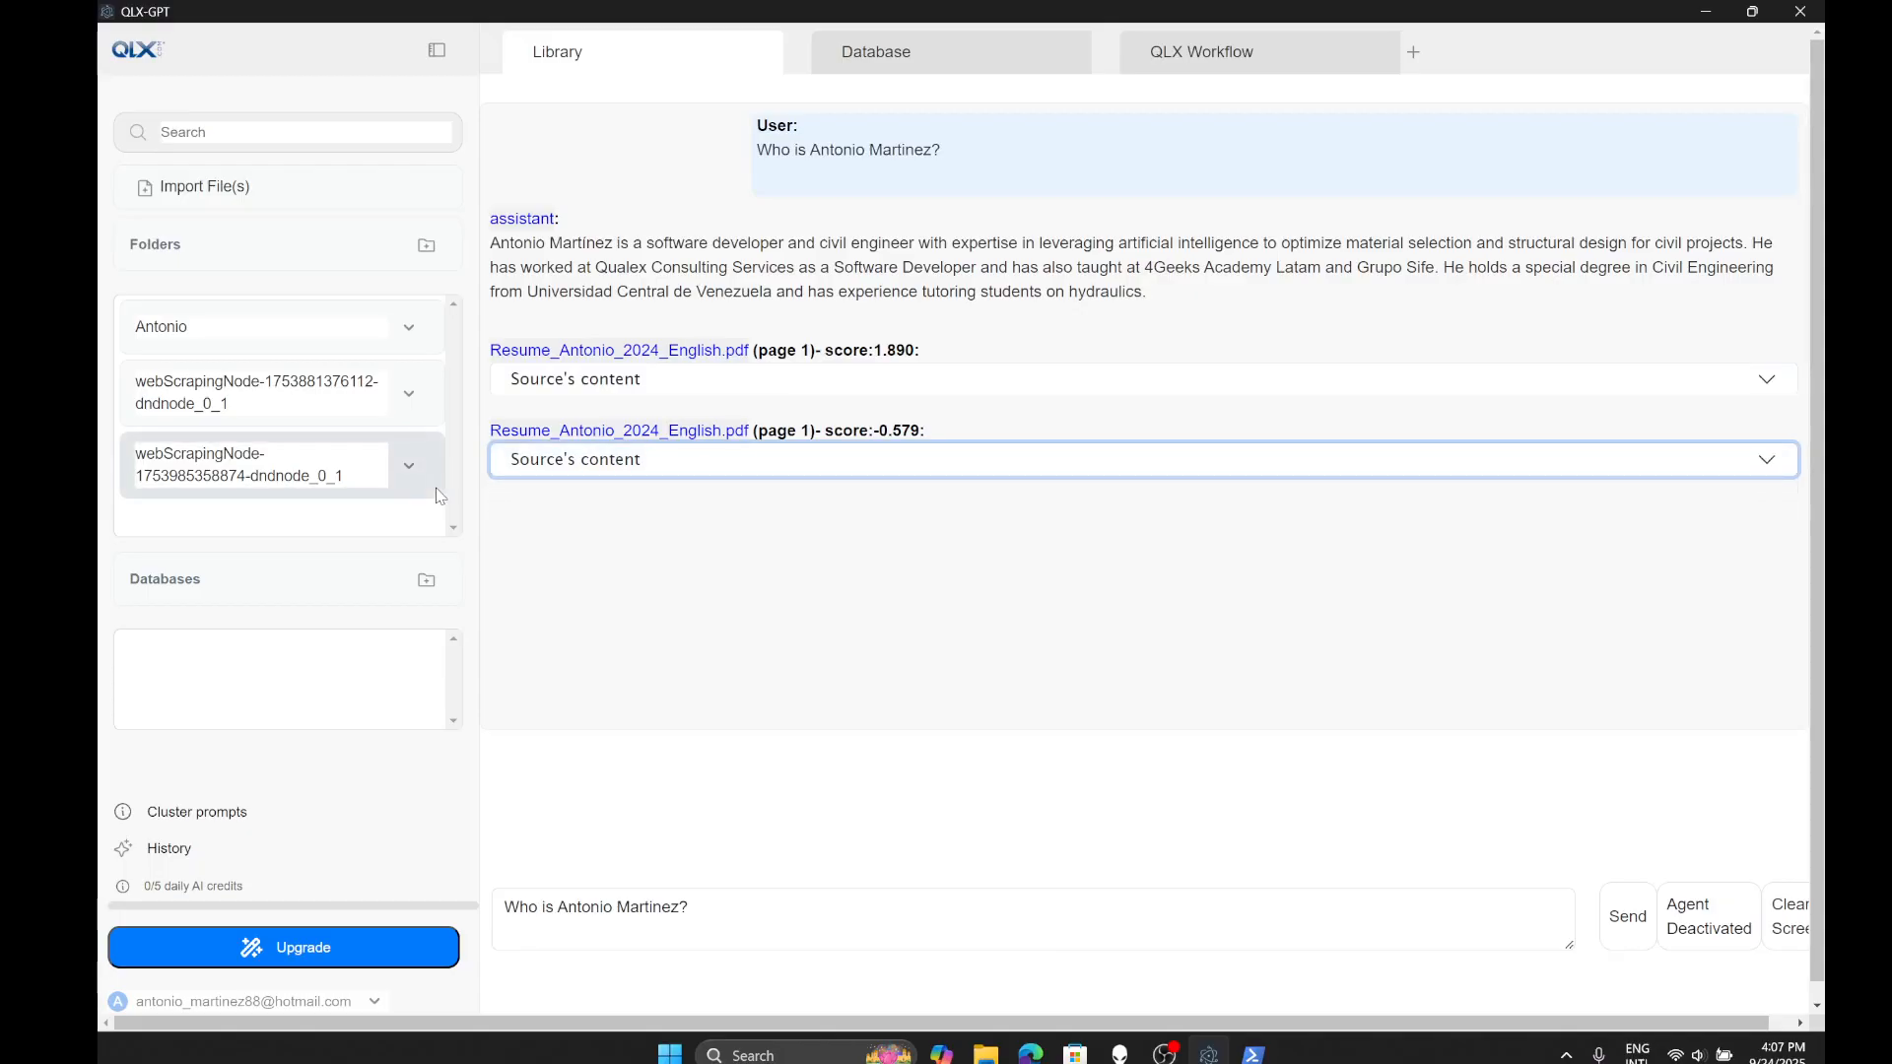
{"action": "left_click", "coordinate": [407, 330]}
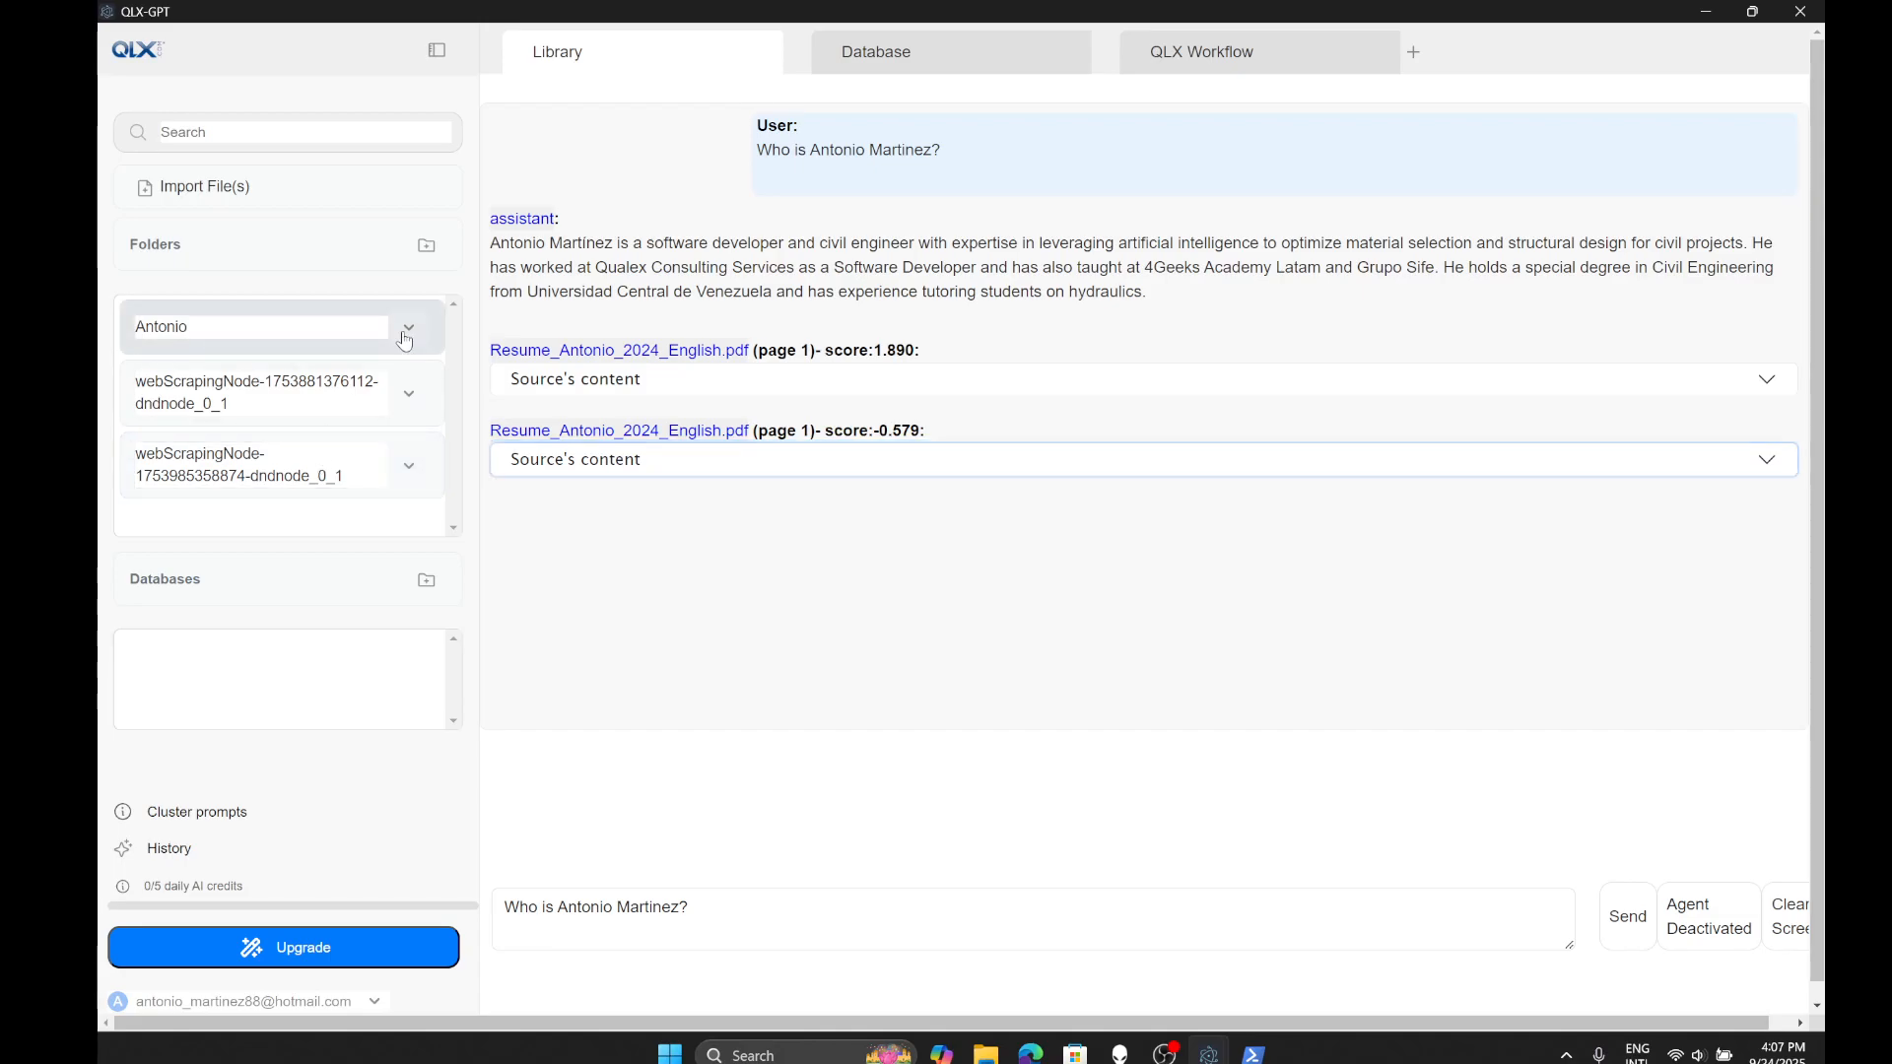
{"action": "left_click", "coordinate": [374, 415]}
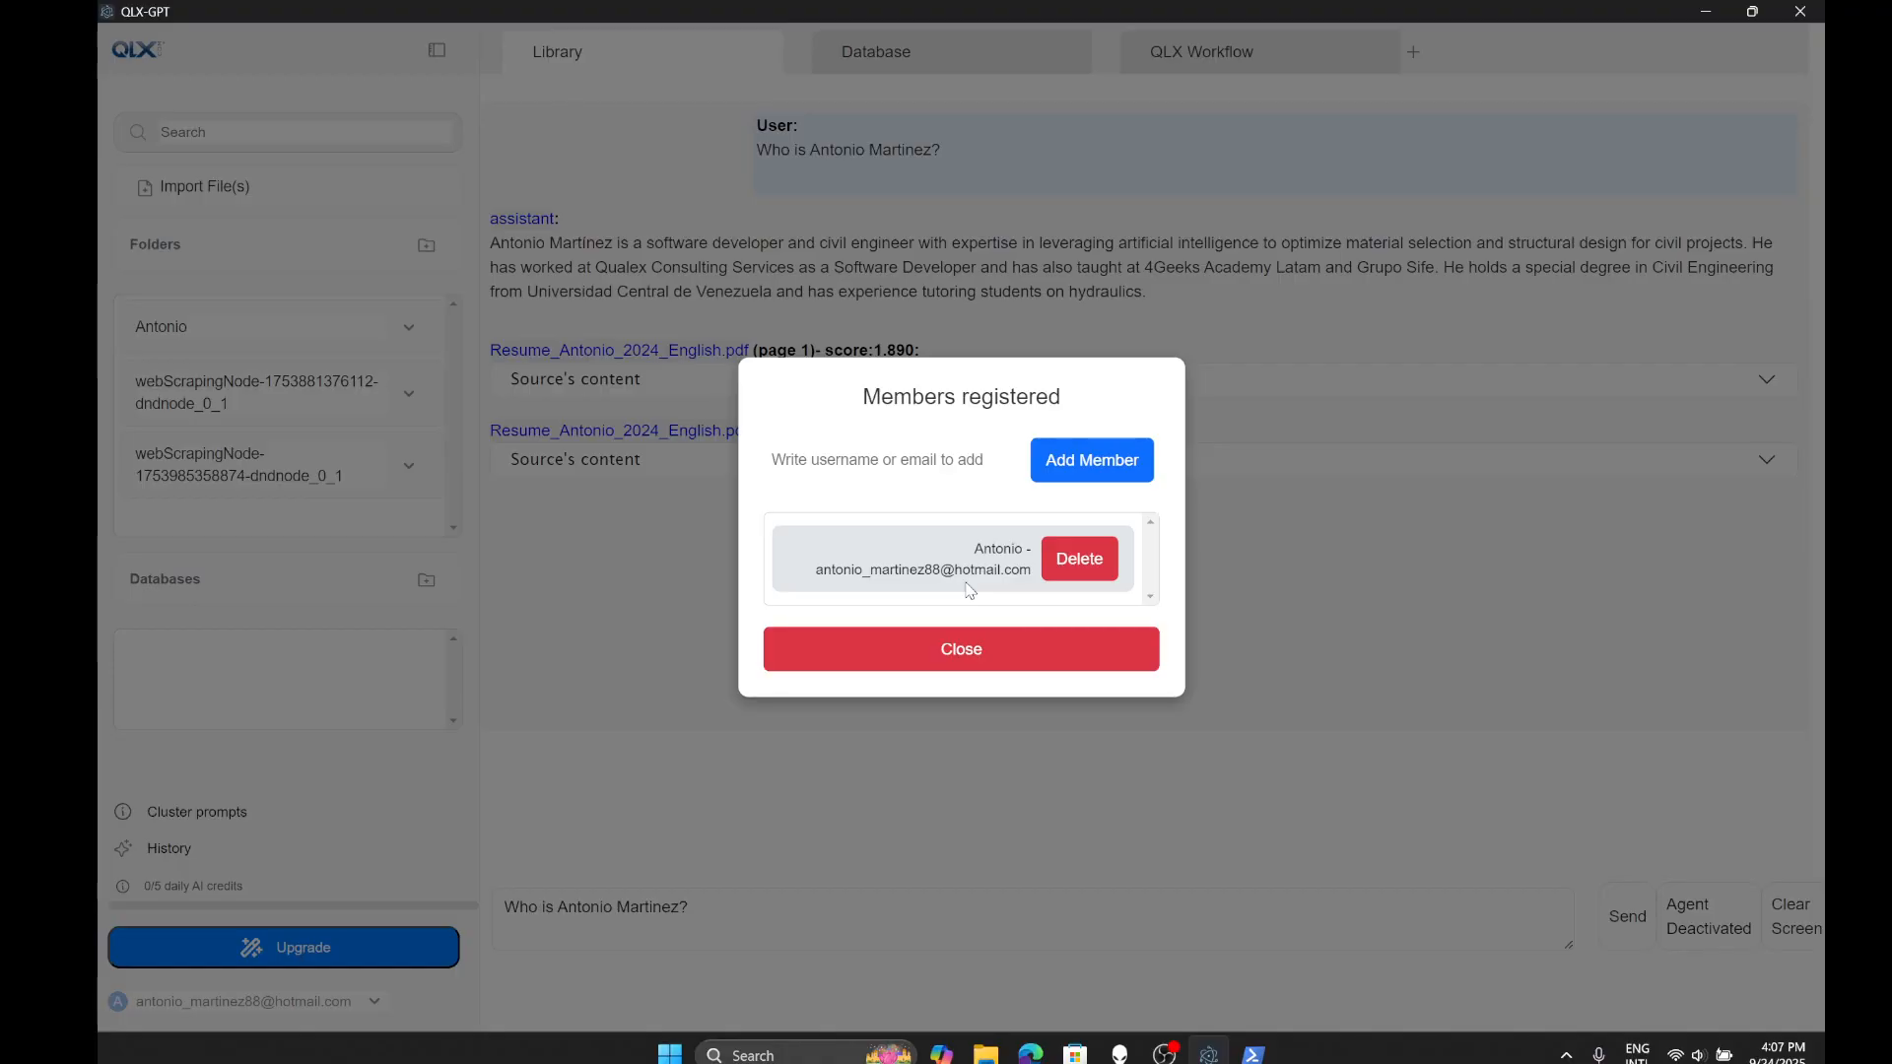
{"action": "left_click", "coordinate": [961, 642]}
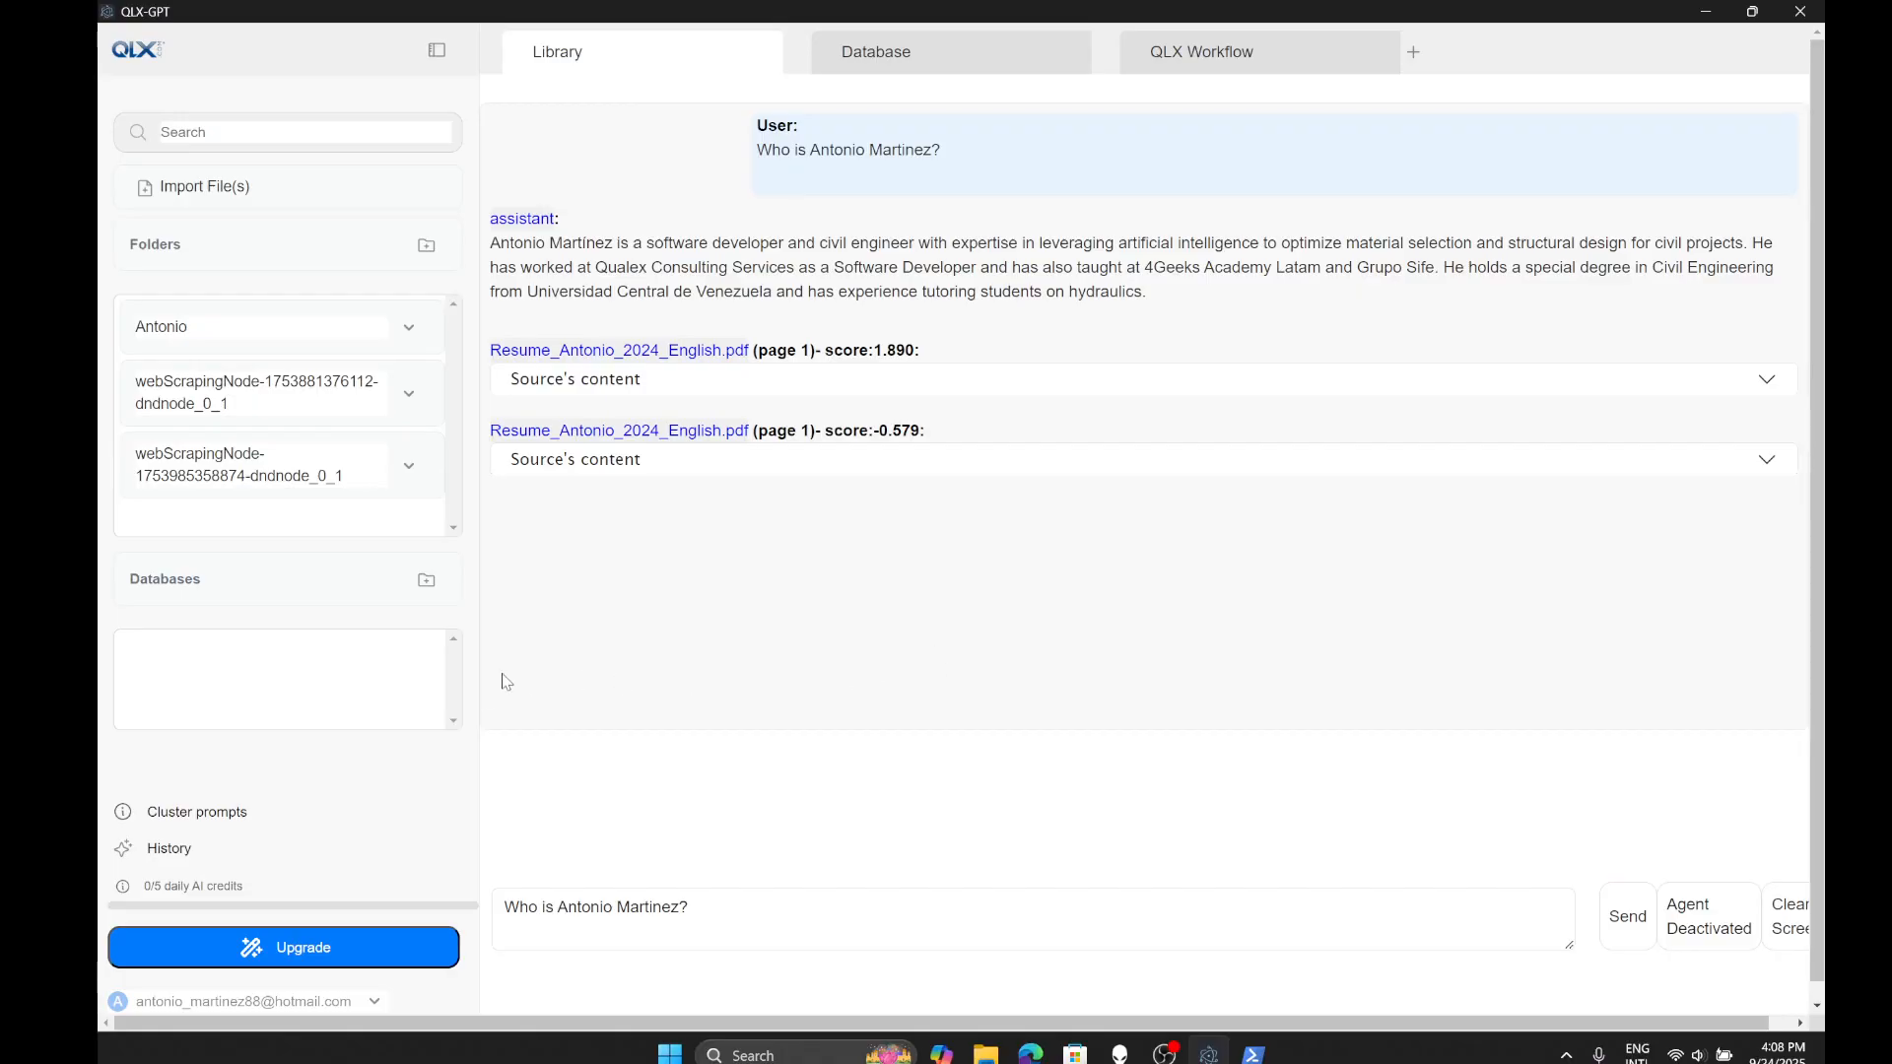
{"action": "scroll", "coordinate": [393, 794], "scroll_direction": "down", "scroll_amount": 1}
{"action": "left_click", "coordinate": [380, 989]}
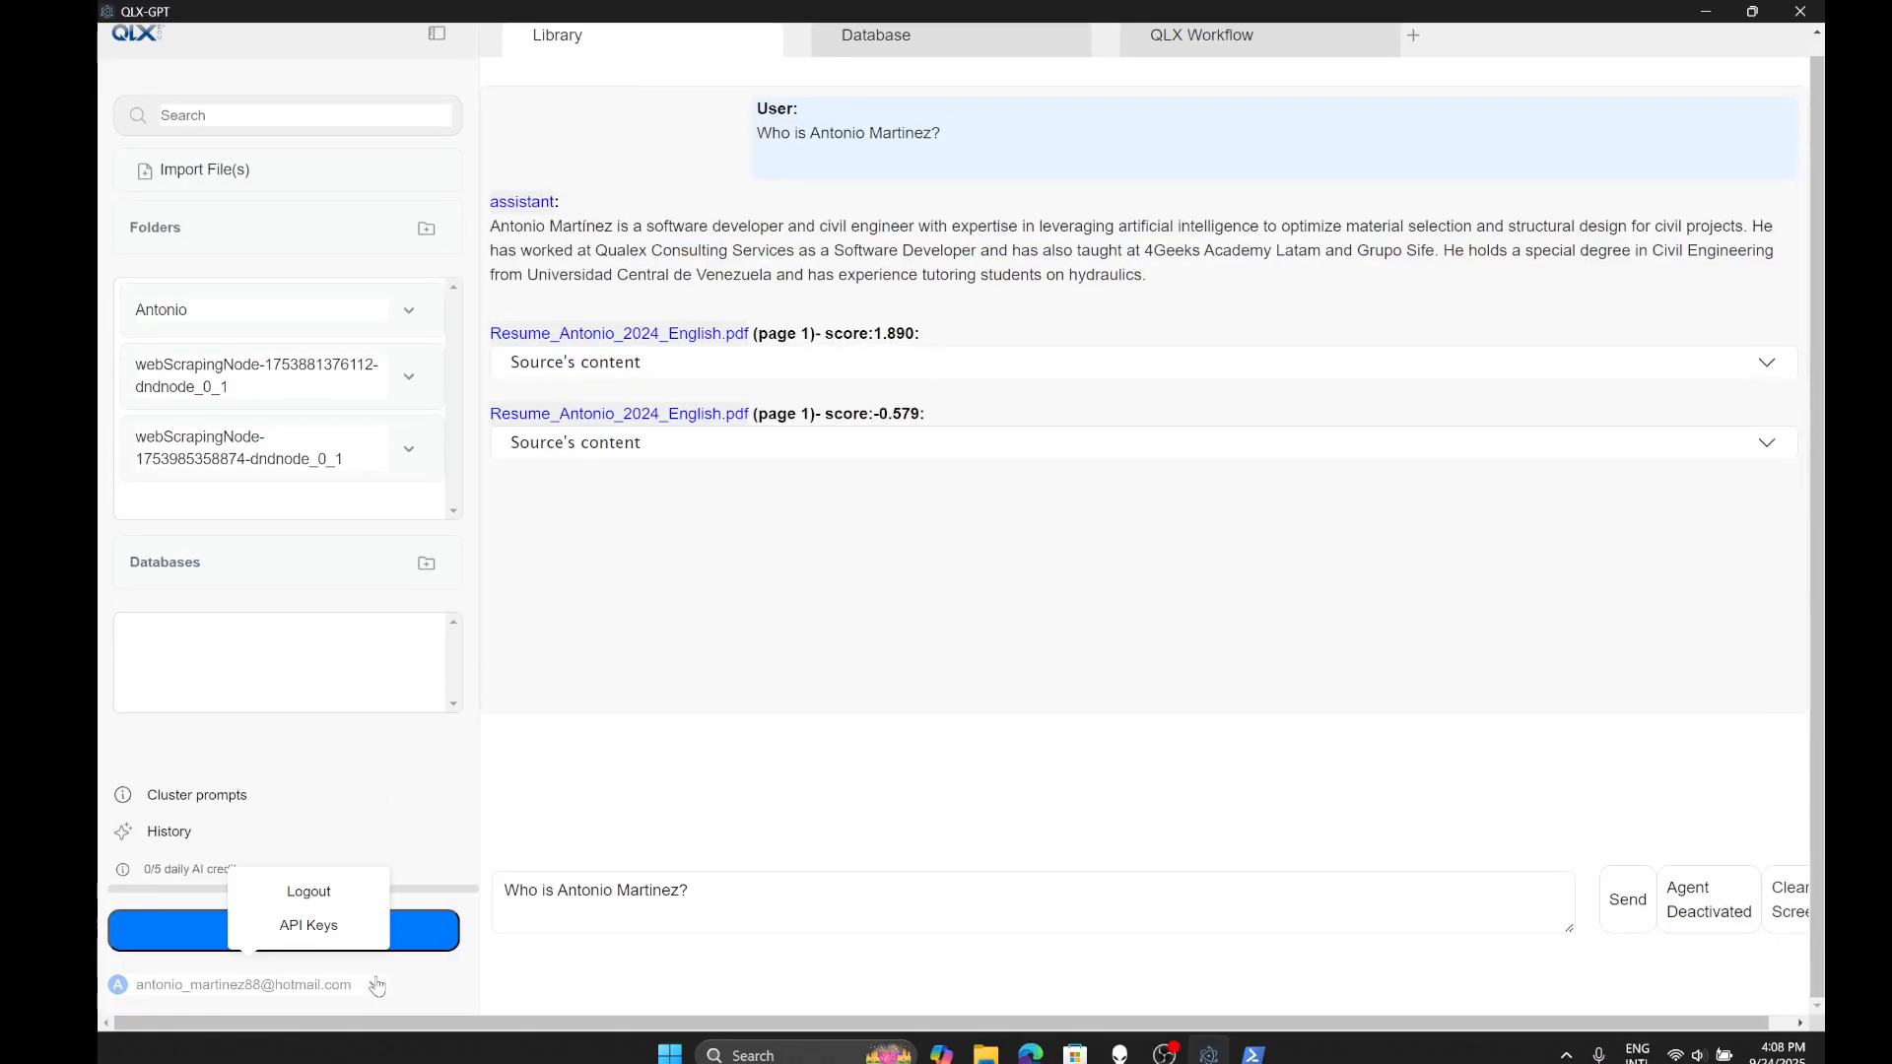
{"action": "left_click", "coordinate": [316, 924]}
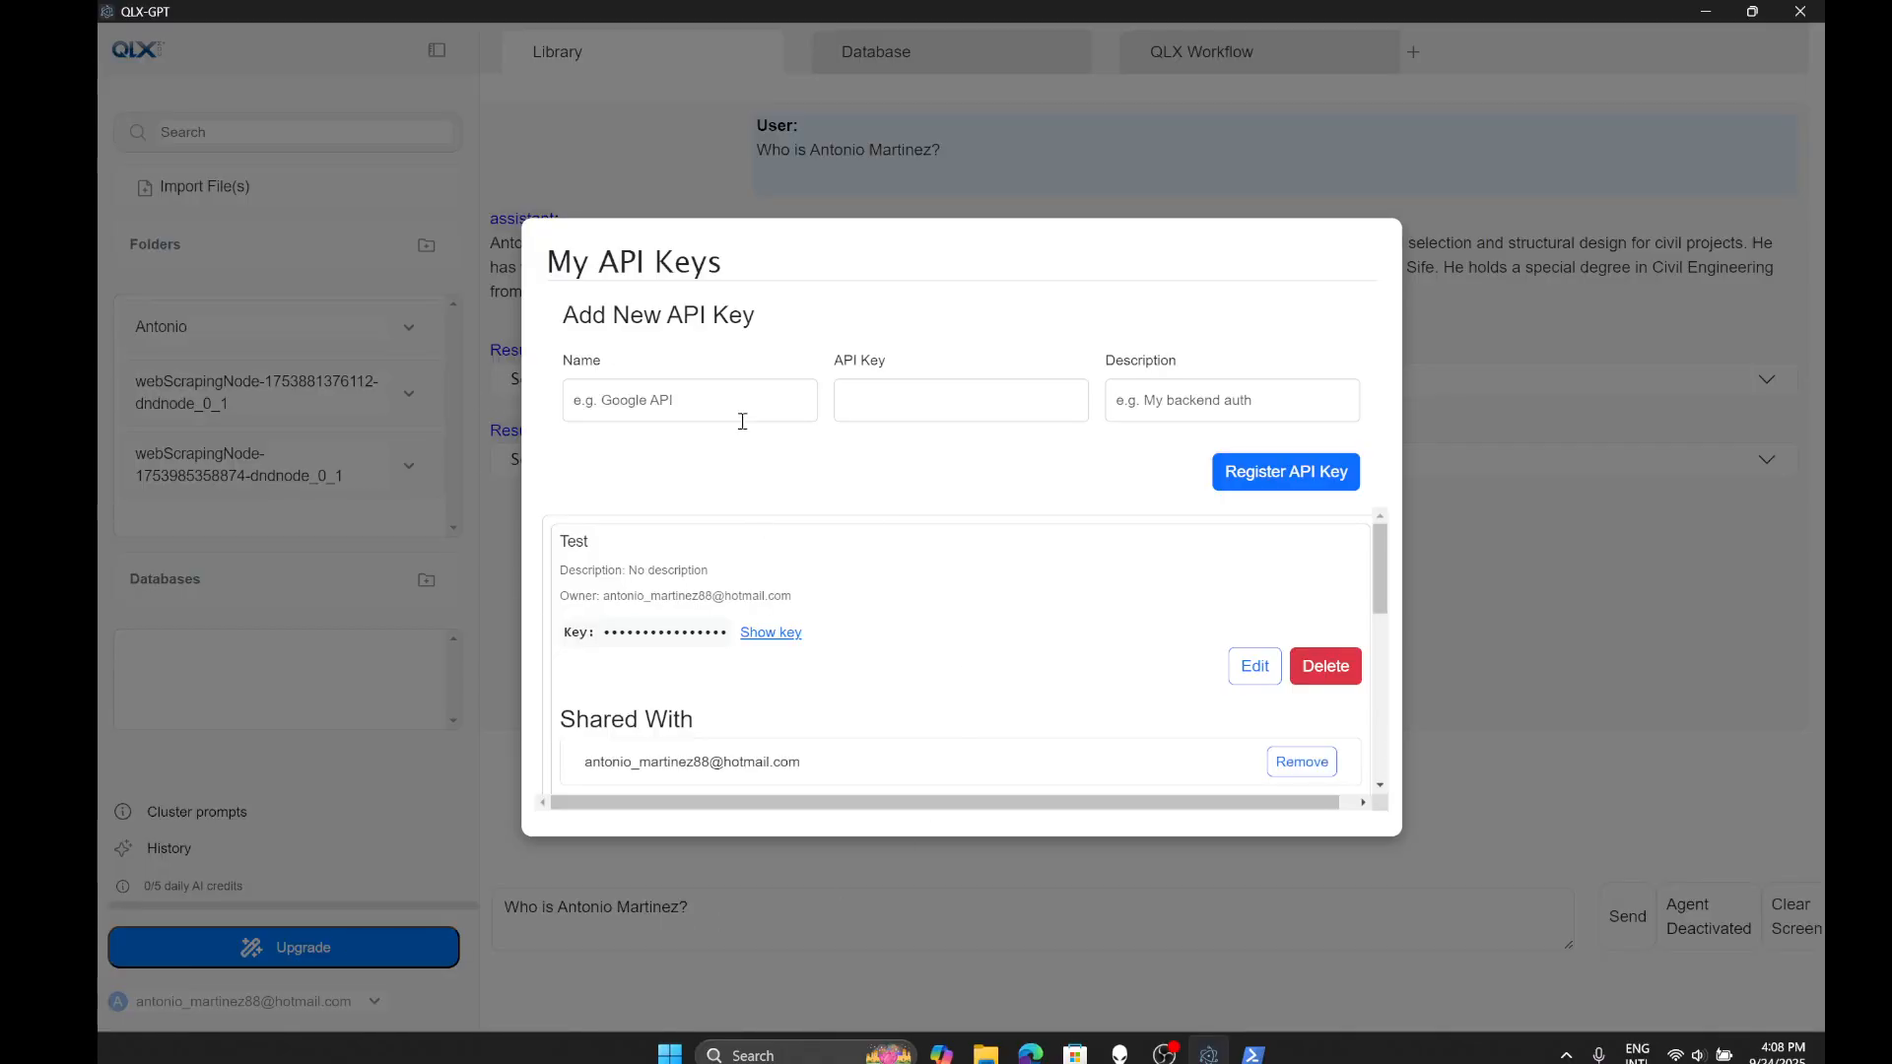
{"action": "scroll", "coordinate": [768, 663], "scroll_direction": "down", "scroll_amount": 2}
{"action": "scroll", "coordinate": [773, 665], "scroll_direction": "up", "scroll_amount": 2}
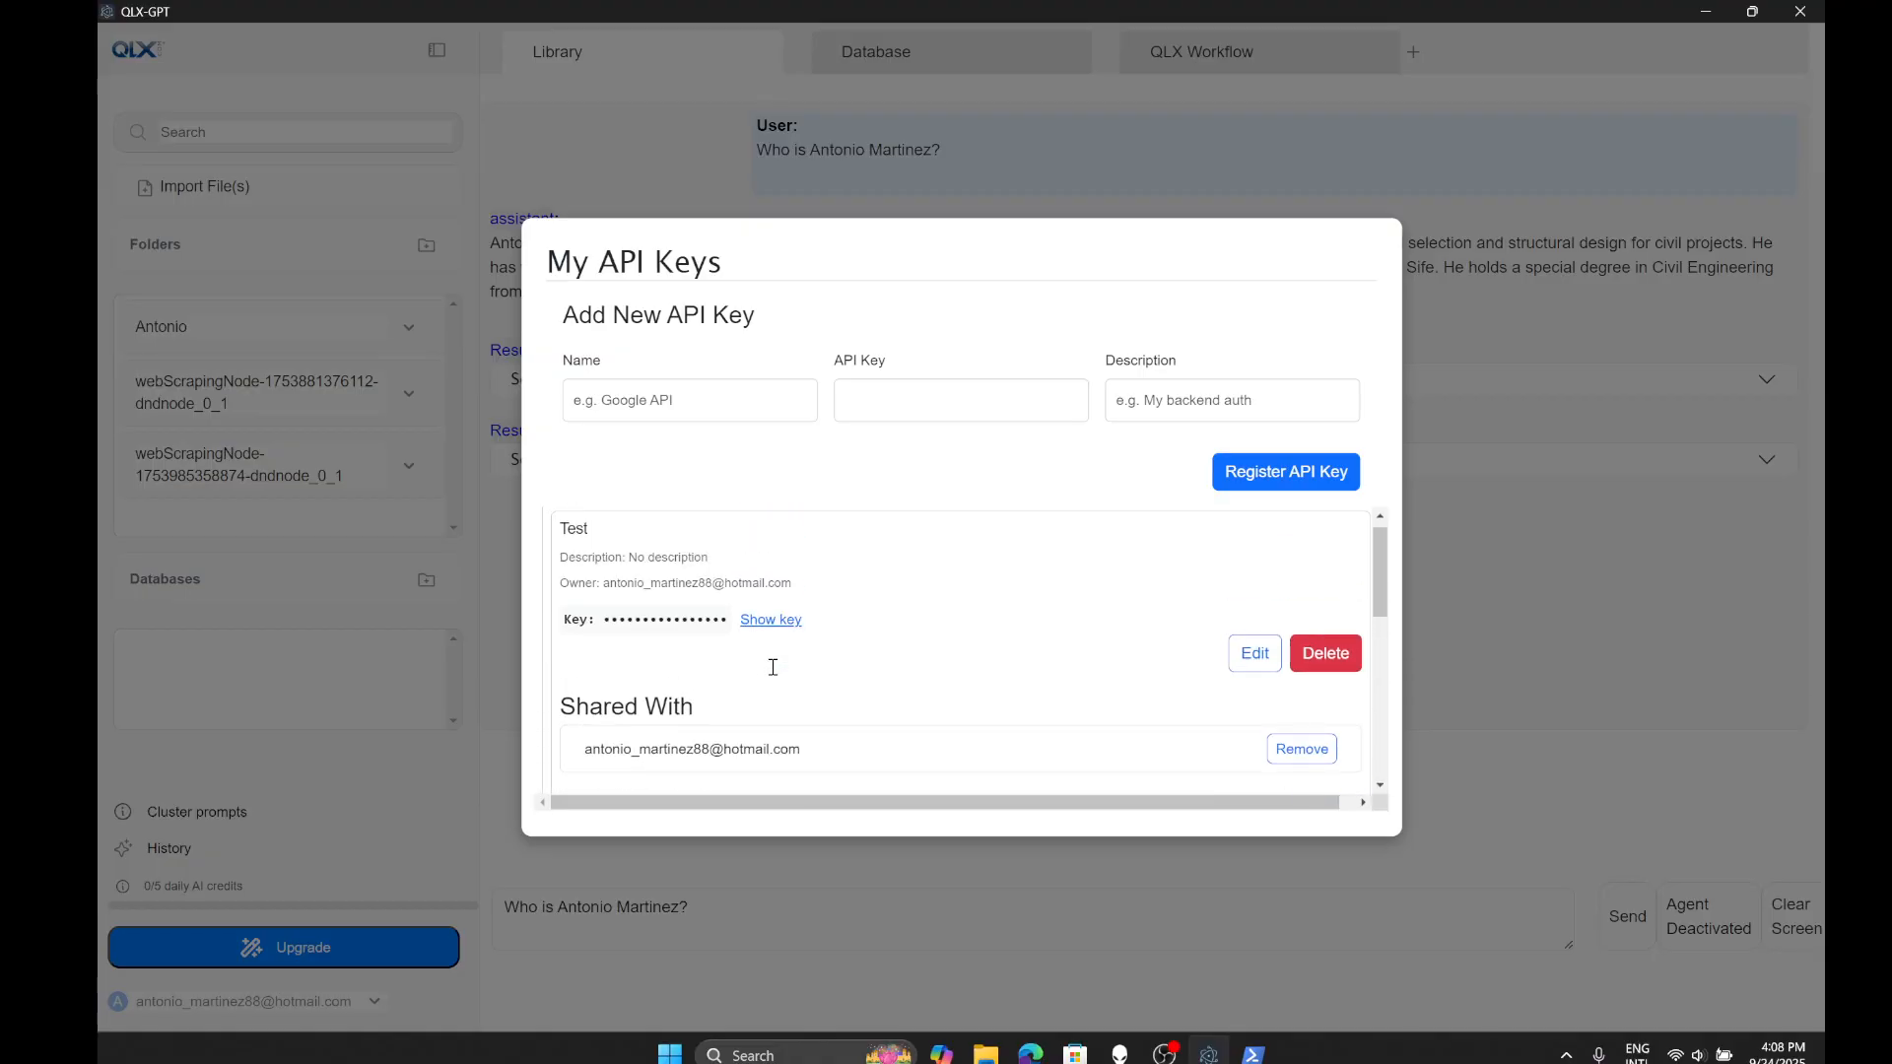
{"action": "scroll", "coordinate": [1106, 612], "scroll_direction": "up", "scroll_amount": 1}
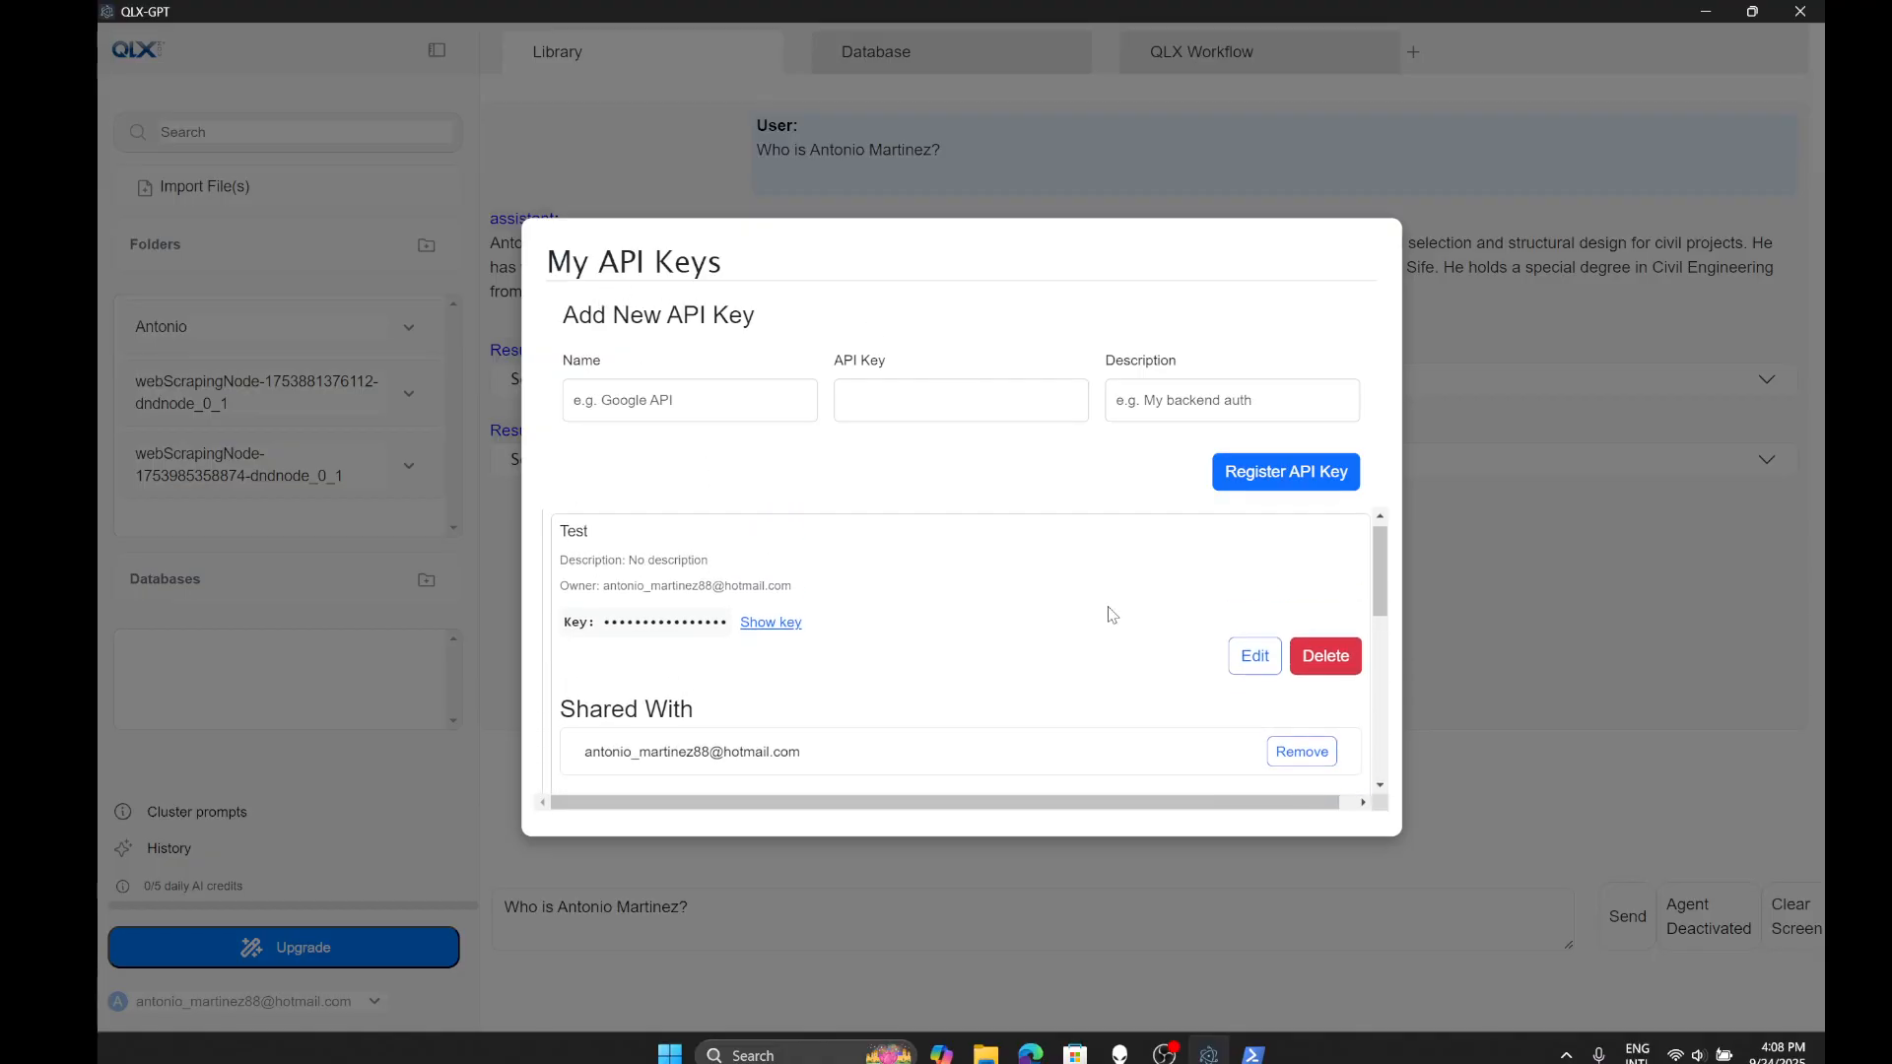
{"action": "scroll", "coordinate": [1049, 655], "scroll_direction": "down", "scroll_amount": 2}
{"action": "left_click", "coordinate": [1467, 656]}
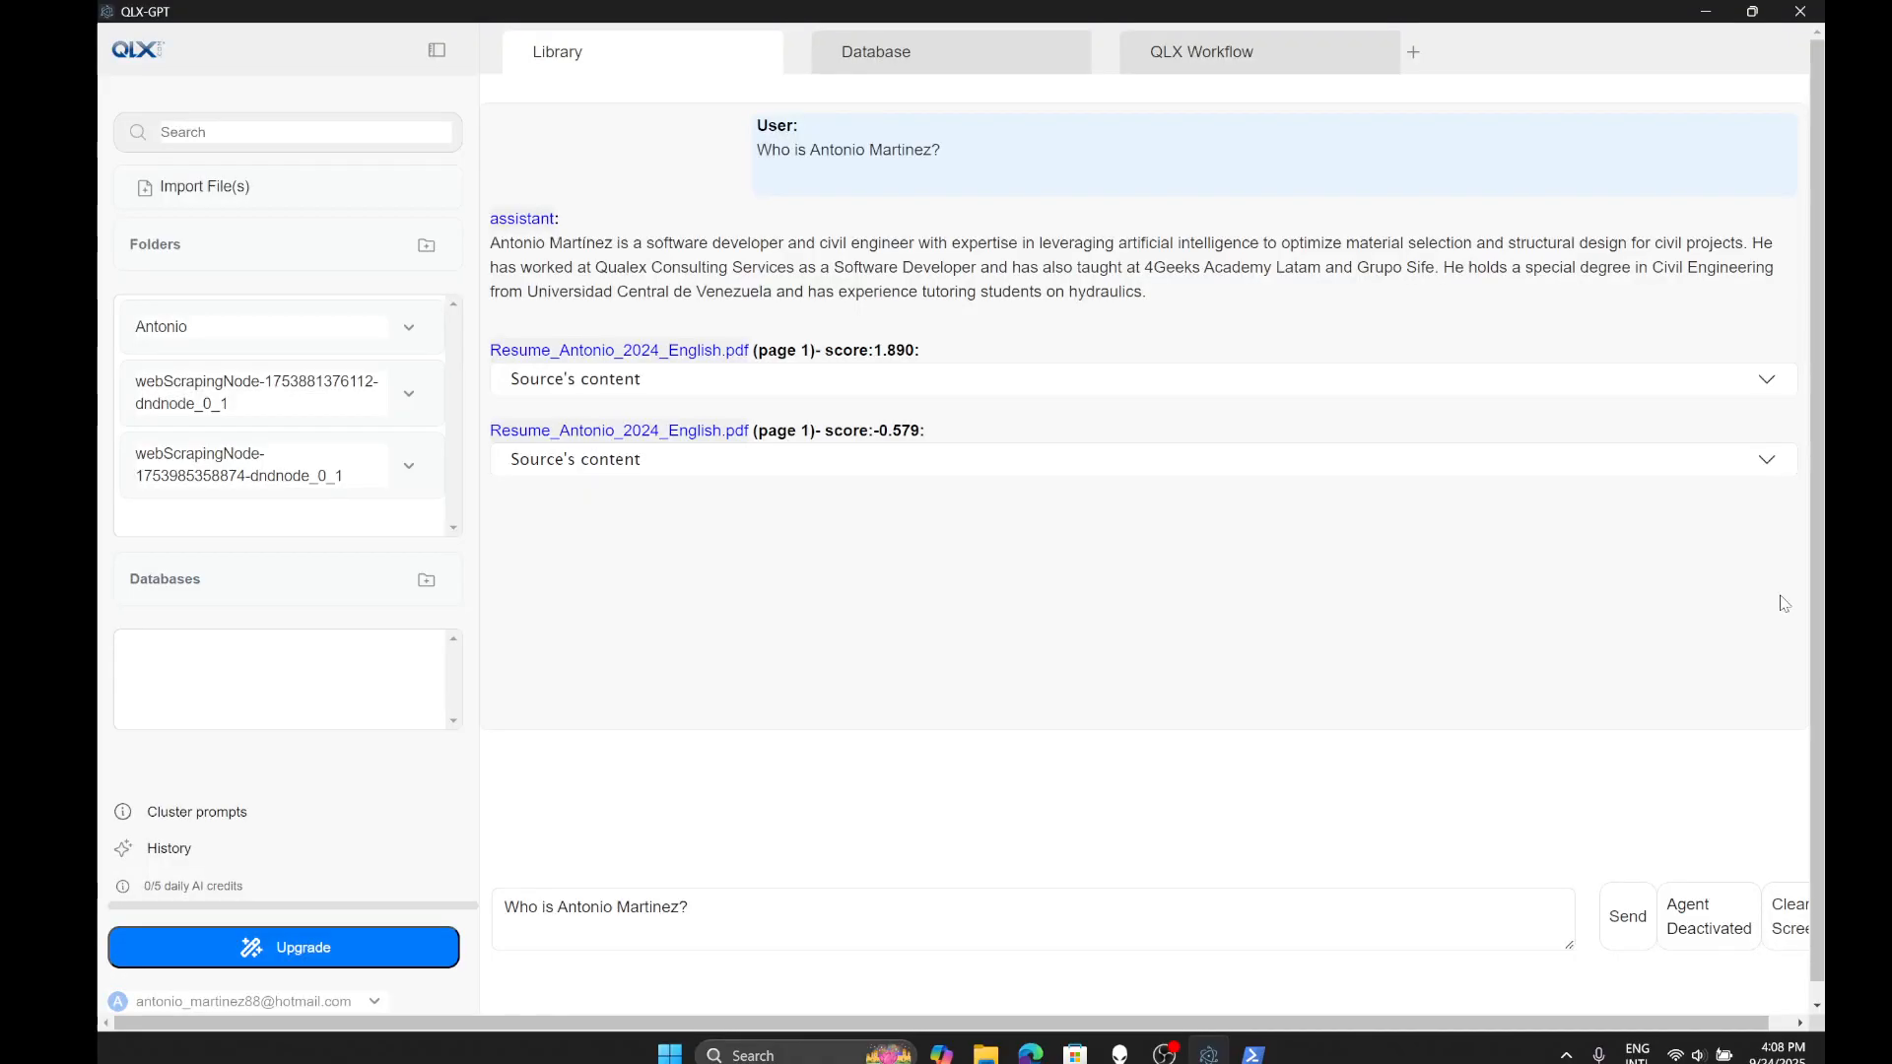
{"action": "left_click", "coordinate": [1220, 78]}
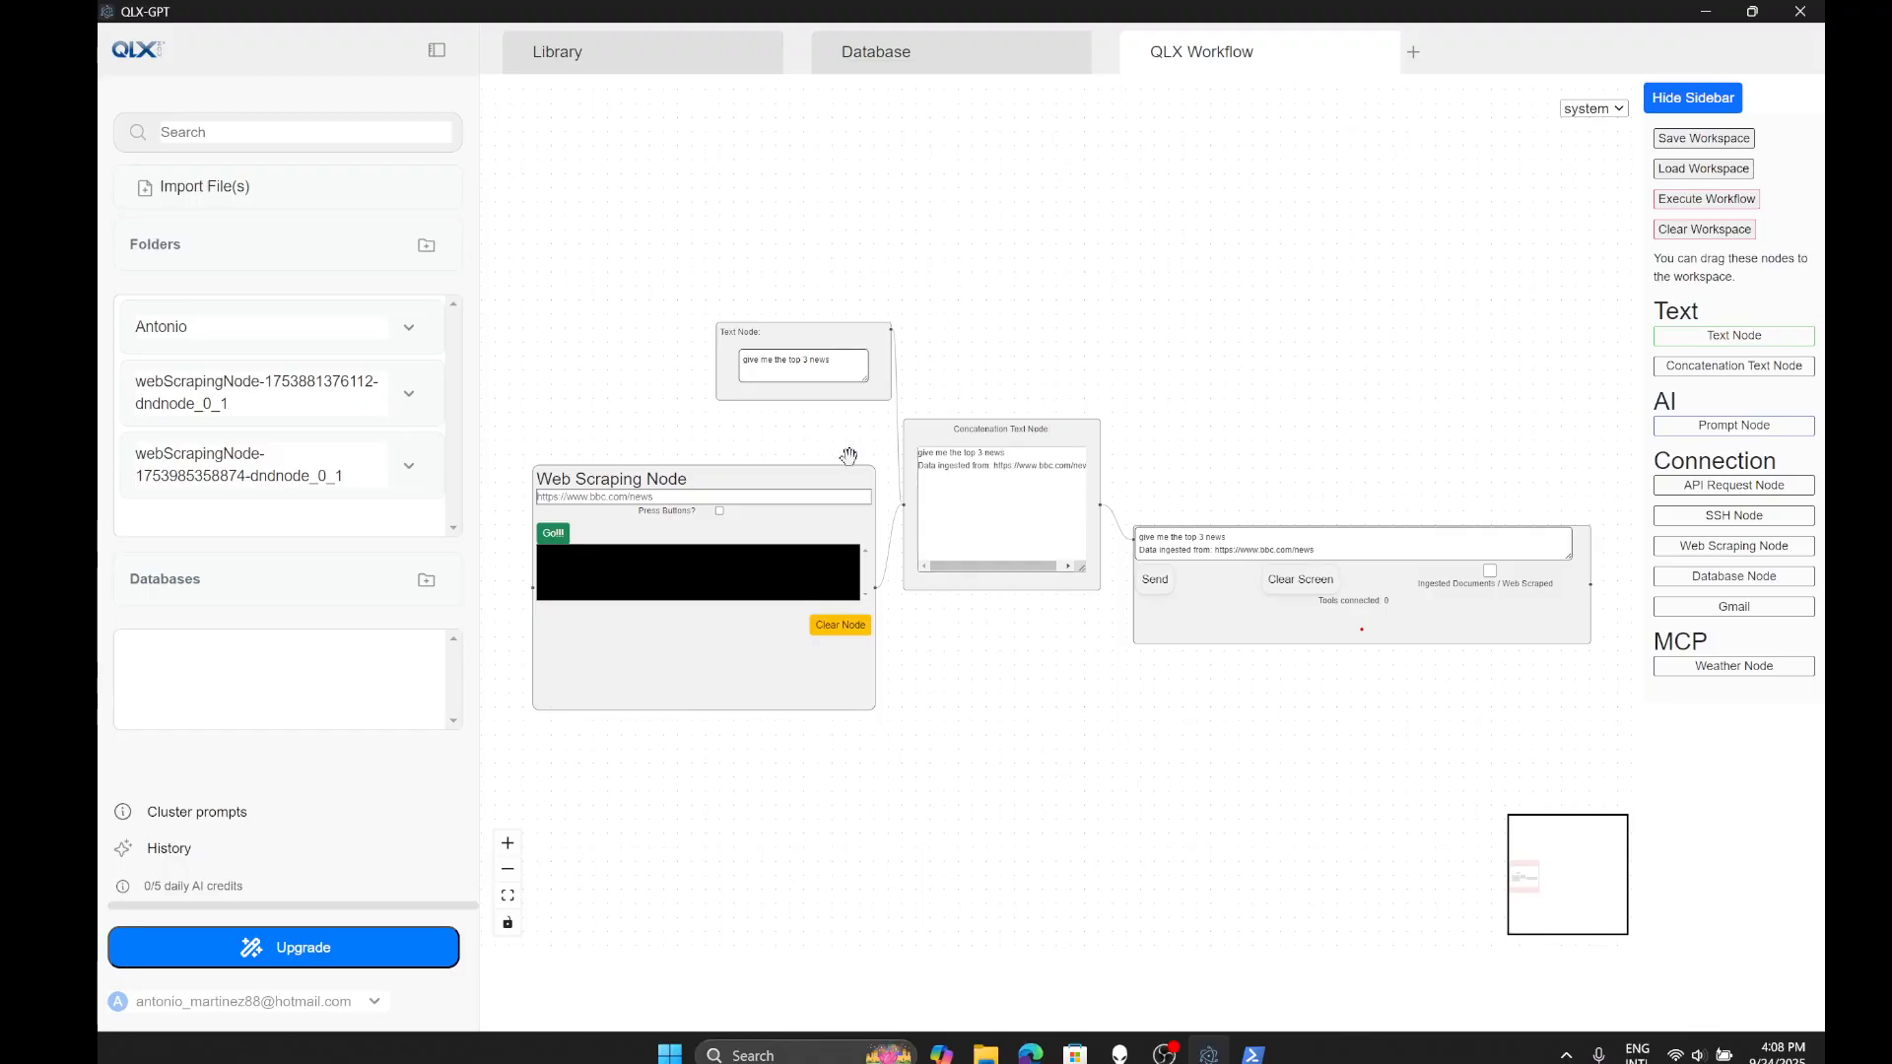
{"action": "scroll", "coordinate": [855, 648], "scroll_direction": "down", "scroll_amount": 3}
{"action": "scroll", "coordinate": [1158, 653], "scroll_direction": "up", "scroll_amount": 3}
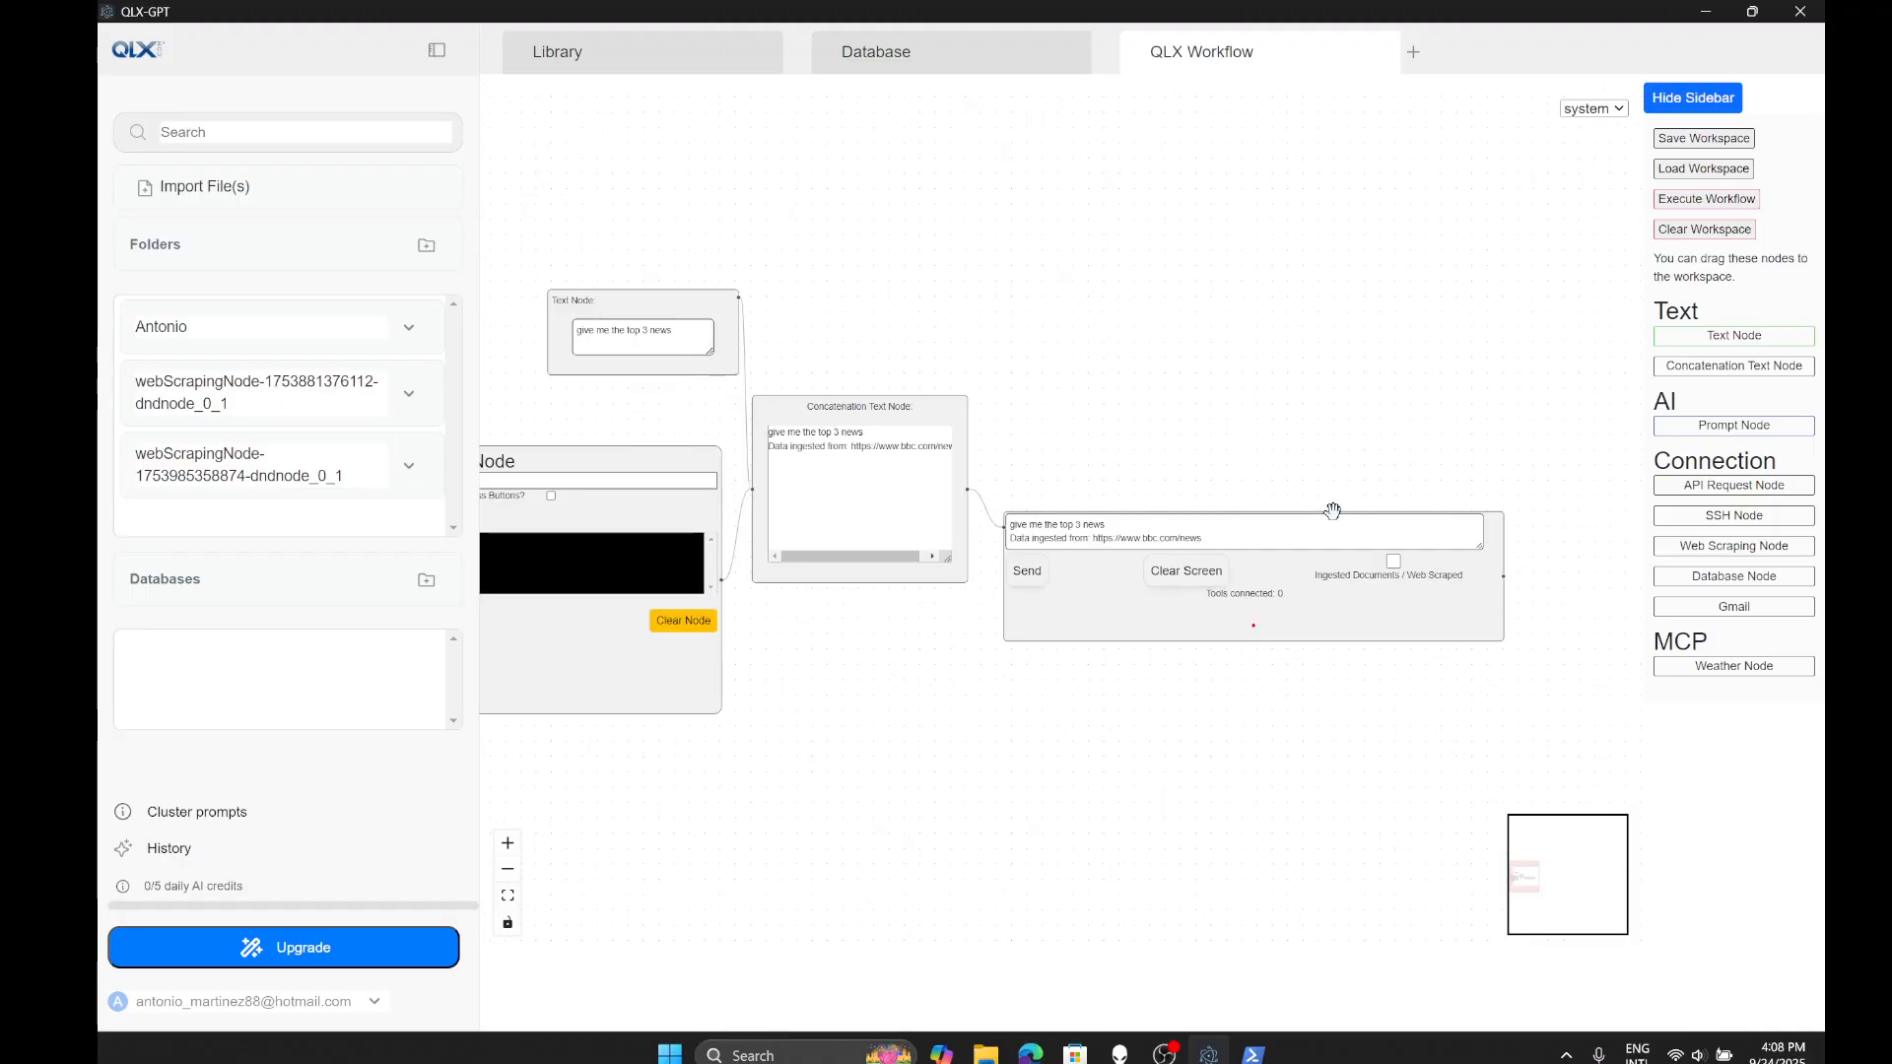
{"action": "scroll", "coordinate": [1030, 654], "scroll_direction": "down", "scroll_amount": 1}
{"action": "scroll", "coordinate": [1027, 641], "scroll_direction": "down", "scroll_amount": 2}
{"action": "scroll", "coordinate": [678, 592], "scroll_direction": "up", "scroll_amount": 4}
{"action": "left_click_drag", "start_coordinate": [811, 822], "coordinate": [853, 825]}
{"action": "scroll", "coordinate": [567, 572], "scroll_direction": "up", "scroll_amount": 3}
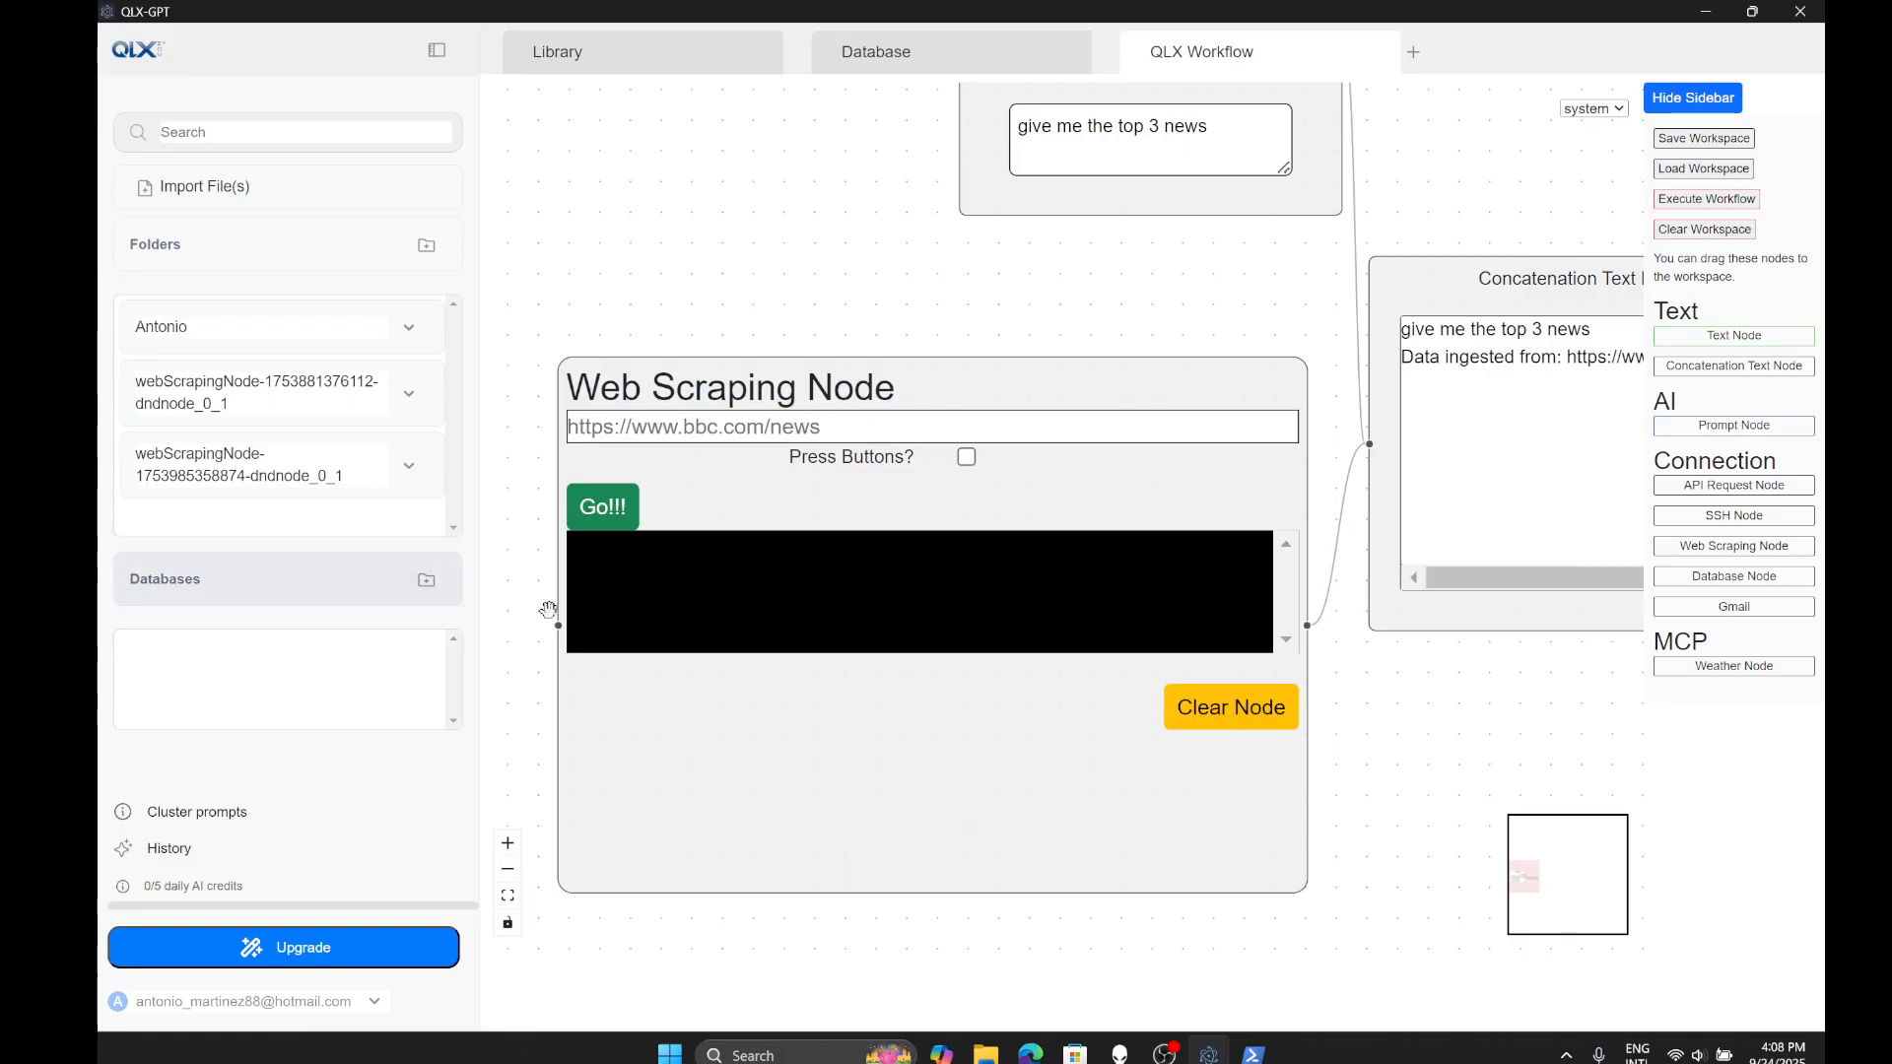
{"action": "scroll", "coordinate": [583, 635], "scroll_direction": "down", "scroll_amount": 2}
{"action": "left_click_drag", "start_coordinate": [1254, 870], "coordinate": [1189, 963]}
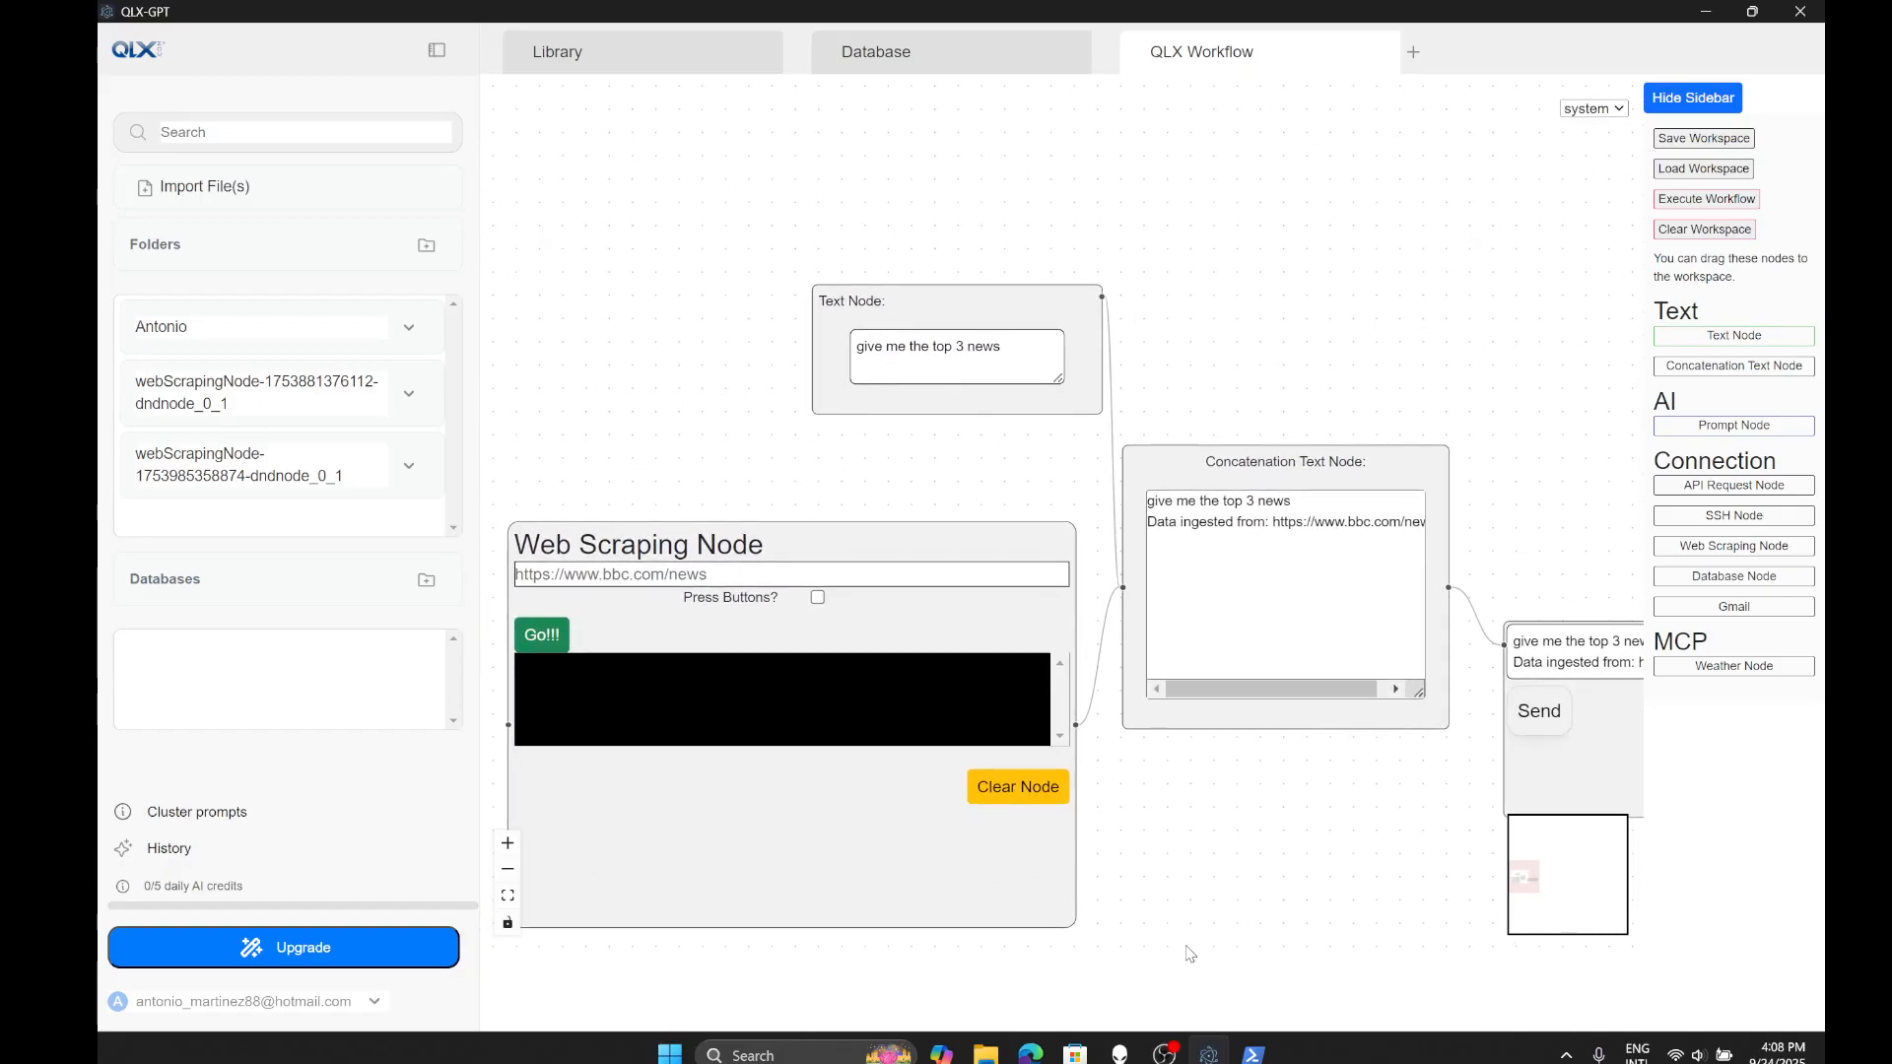
{"action": "left_click_drag", "start_coordinate": [1238, 403], "coordinate": [1136, 385]}
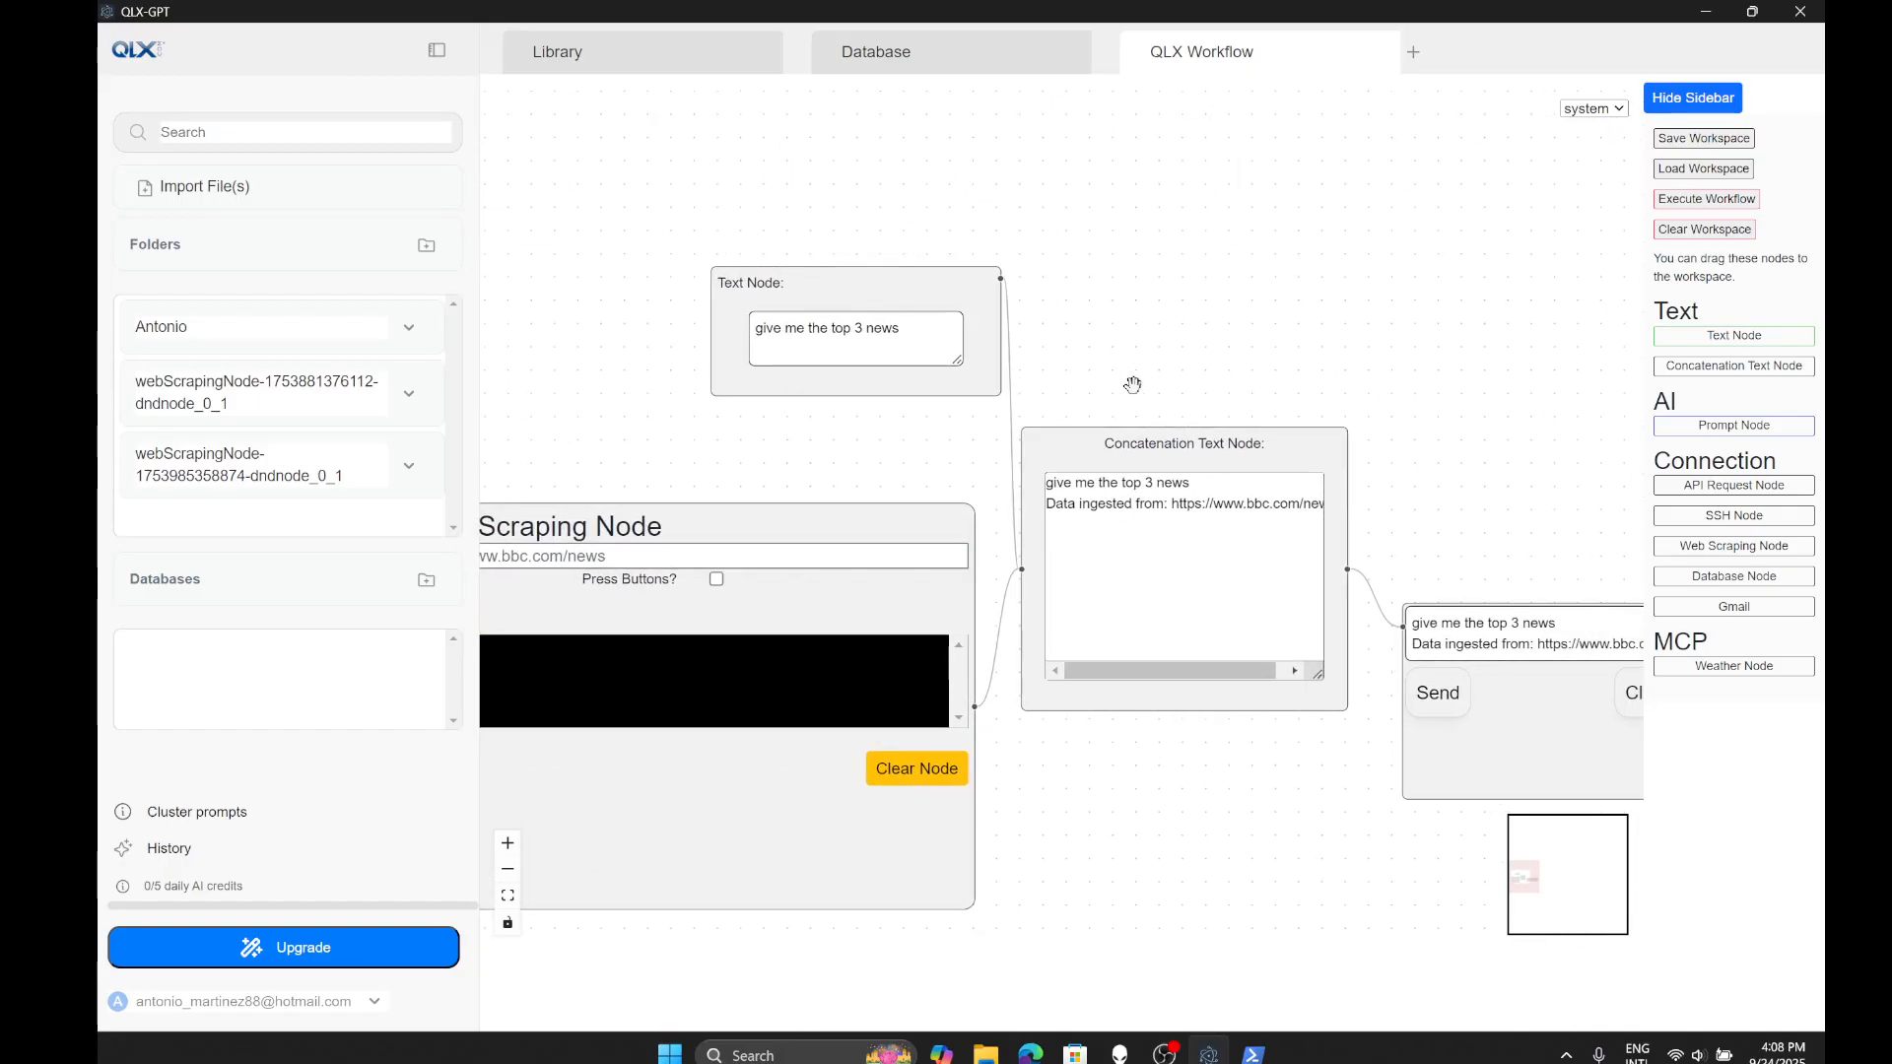
{"action": "left_click_drag", "start_coordinate": [1337, 305], "coordinate": [1101, 252]}
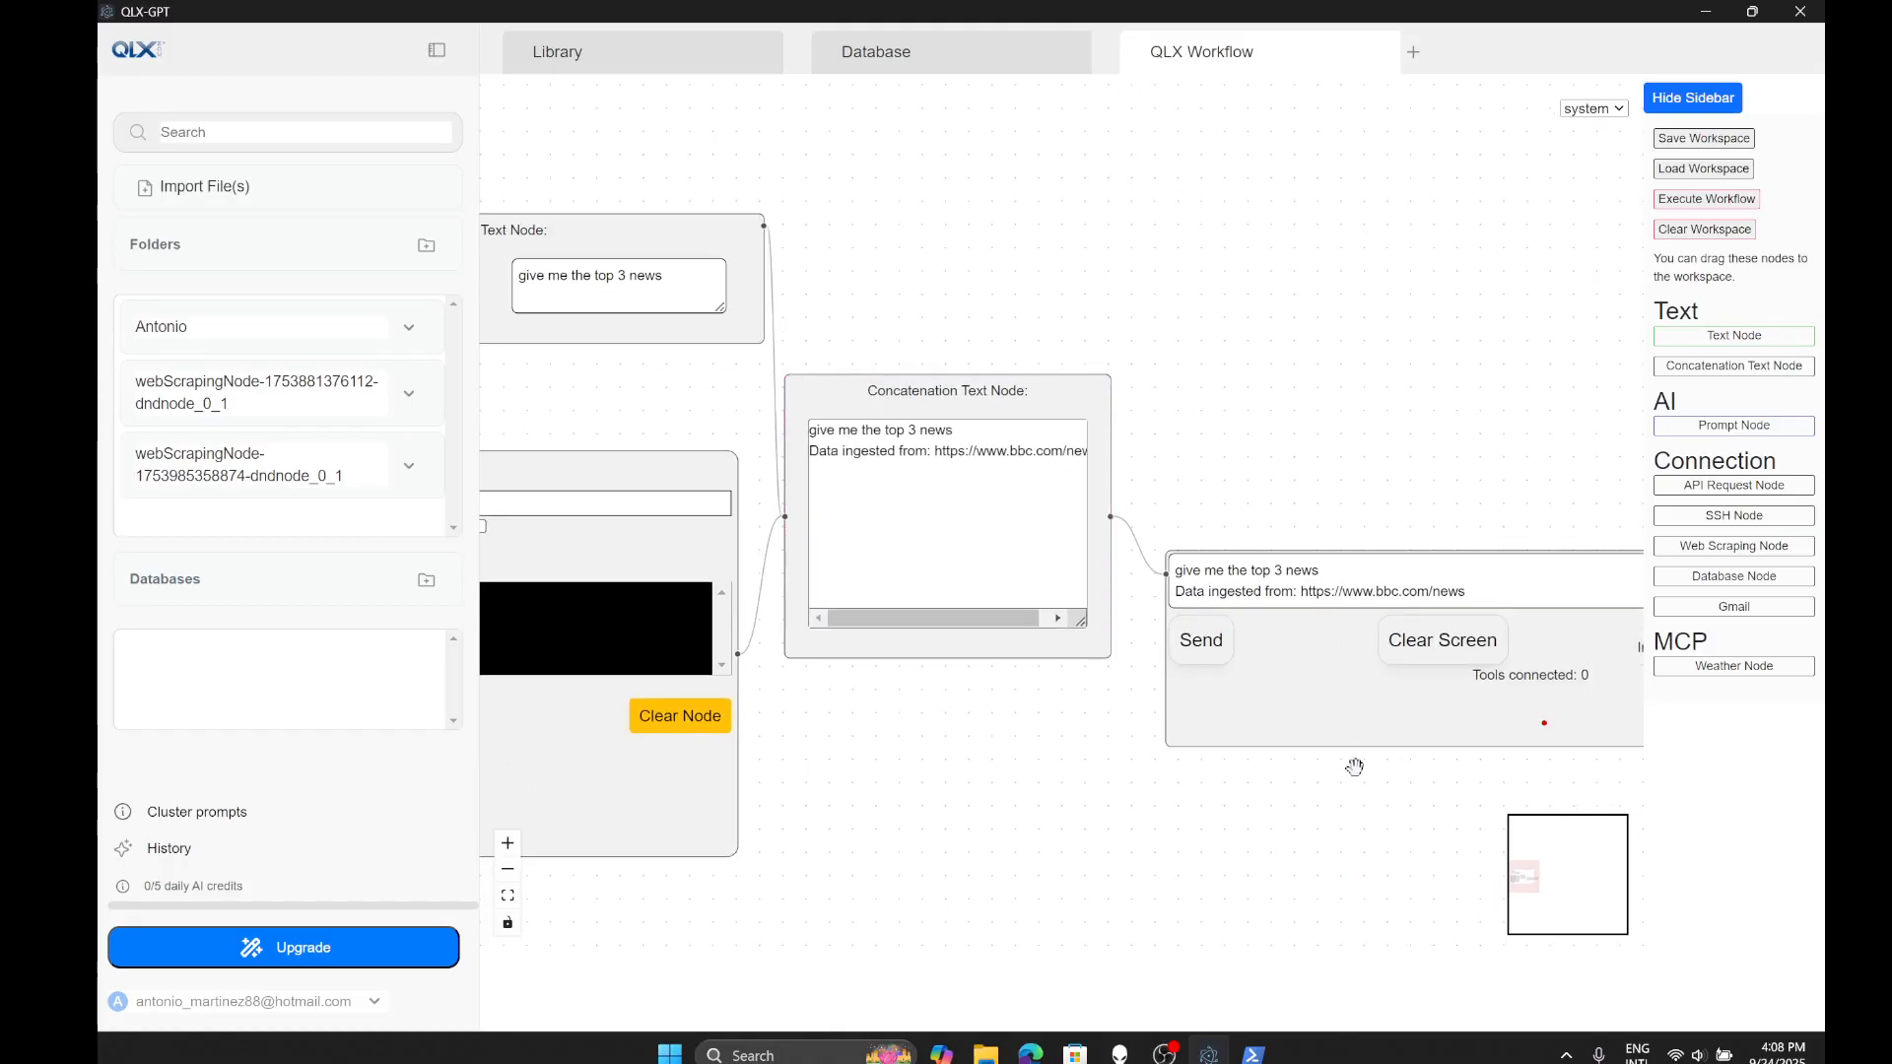
{"action": "left_click_drag", "start_coordinate": [1358, 755], "coordinate": [897, 639]}
{"action": "left_click_drag", "start_coordinate": [985, 778], "coordinate": [1449, 889]}
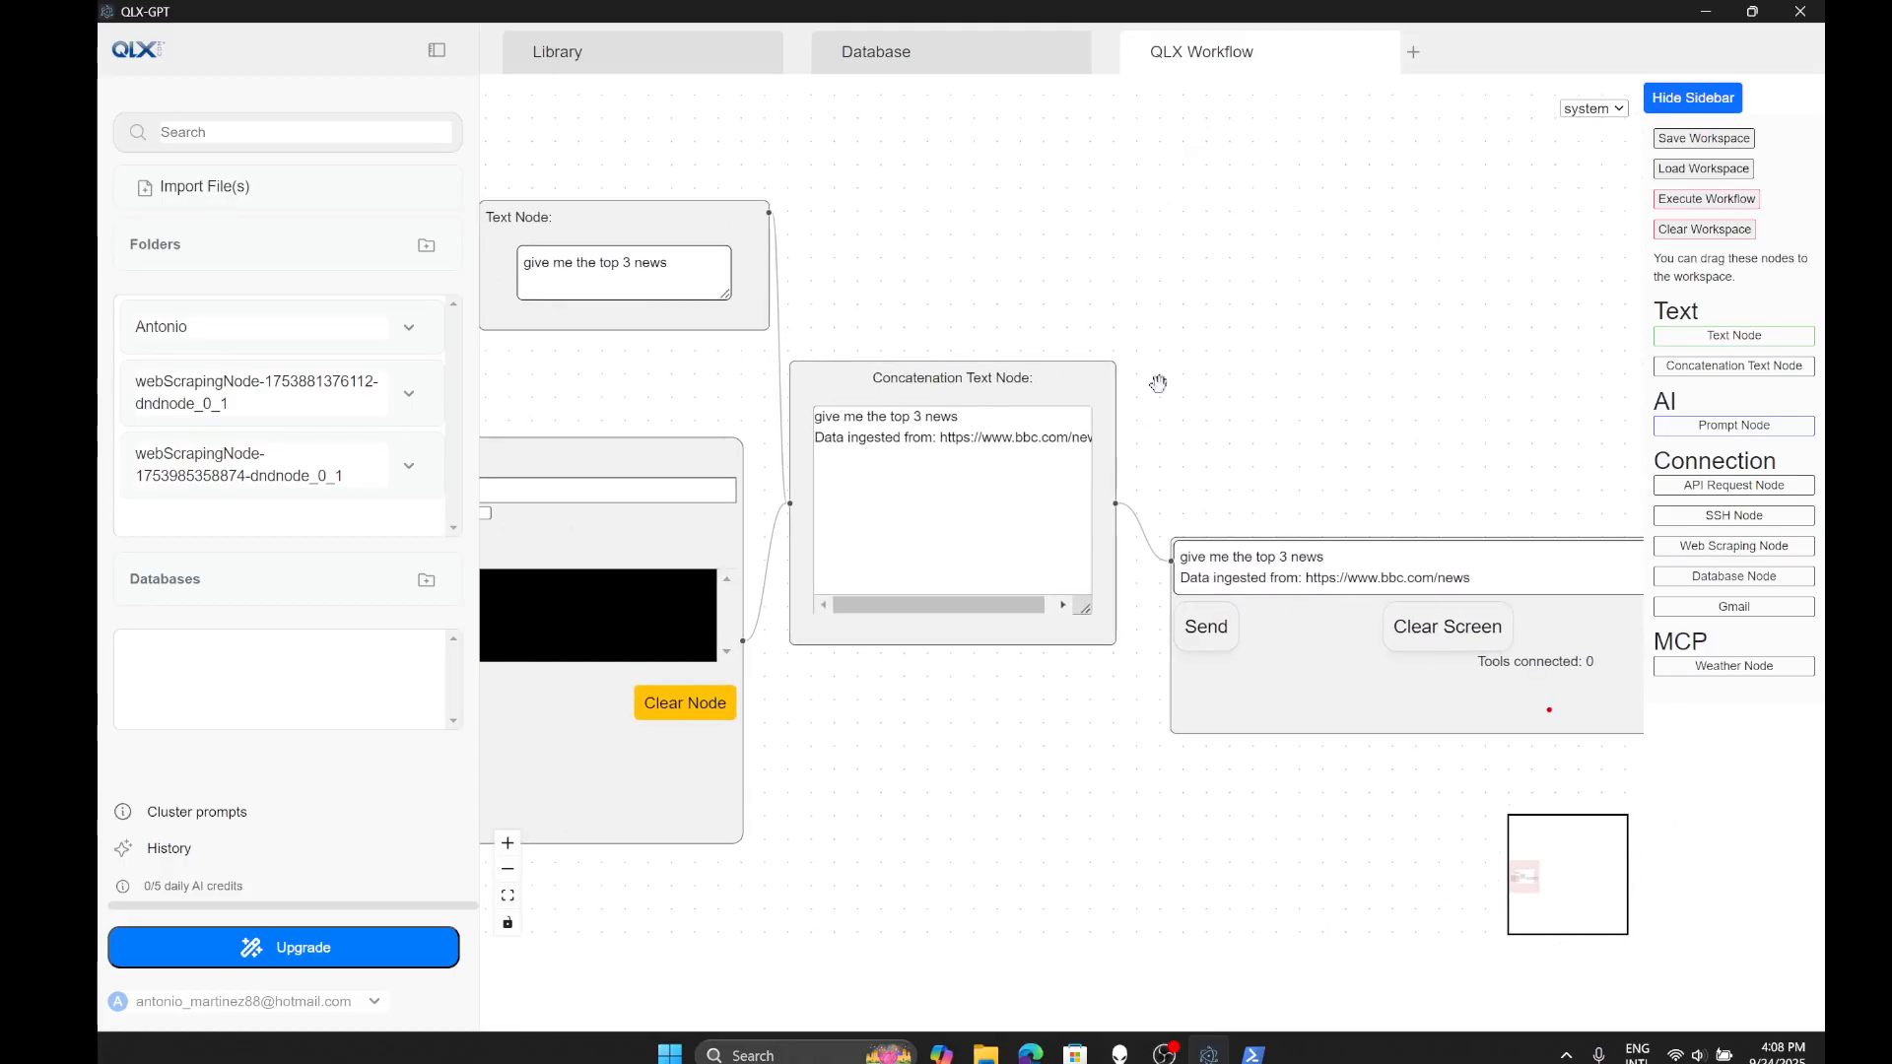
{"action": "left_click_drag", "start_coordinate": [1152, 414], "coordinate": [1222, 421]}
{"action": "left_click_drag", "start_coordinate": [971, 285], "coordinate": [1042, 296]}
{"action": "left_click_drag", "start_coordinate": [749, 235], "coordinate": [737, 212]}
{"action": "mouse_move", "coordinate": [655, 264]}
{"action": "left_mouse_down"}
{"action": "mouse_move", "coordinate": [791, 254]}
{"action": "mouse_move", "coordinate": [640, 263]}
{"action": "left_mouse_up"}
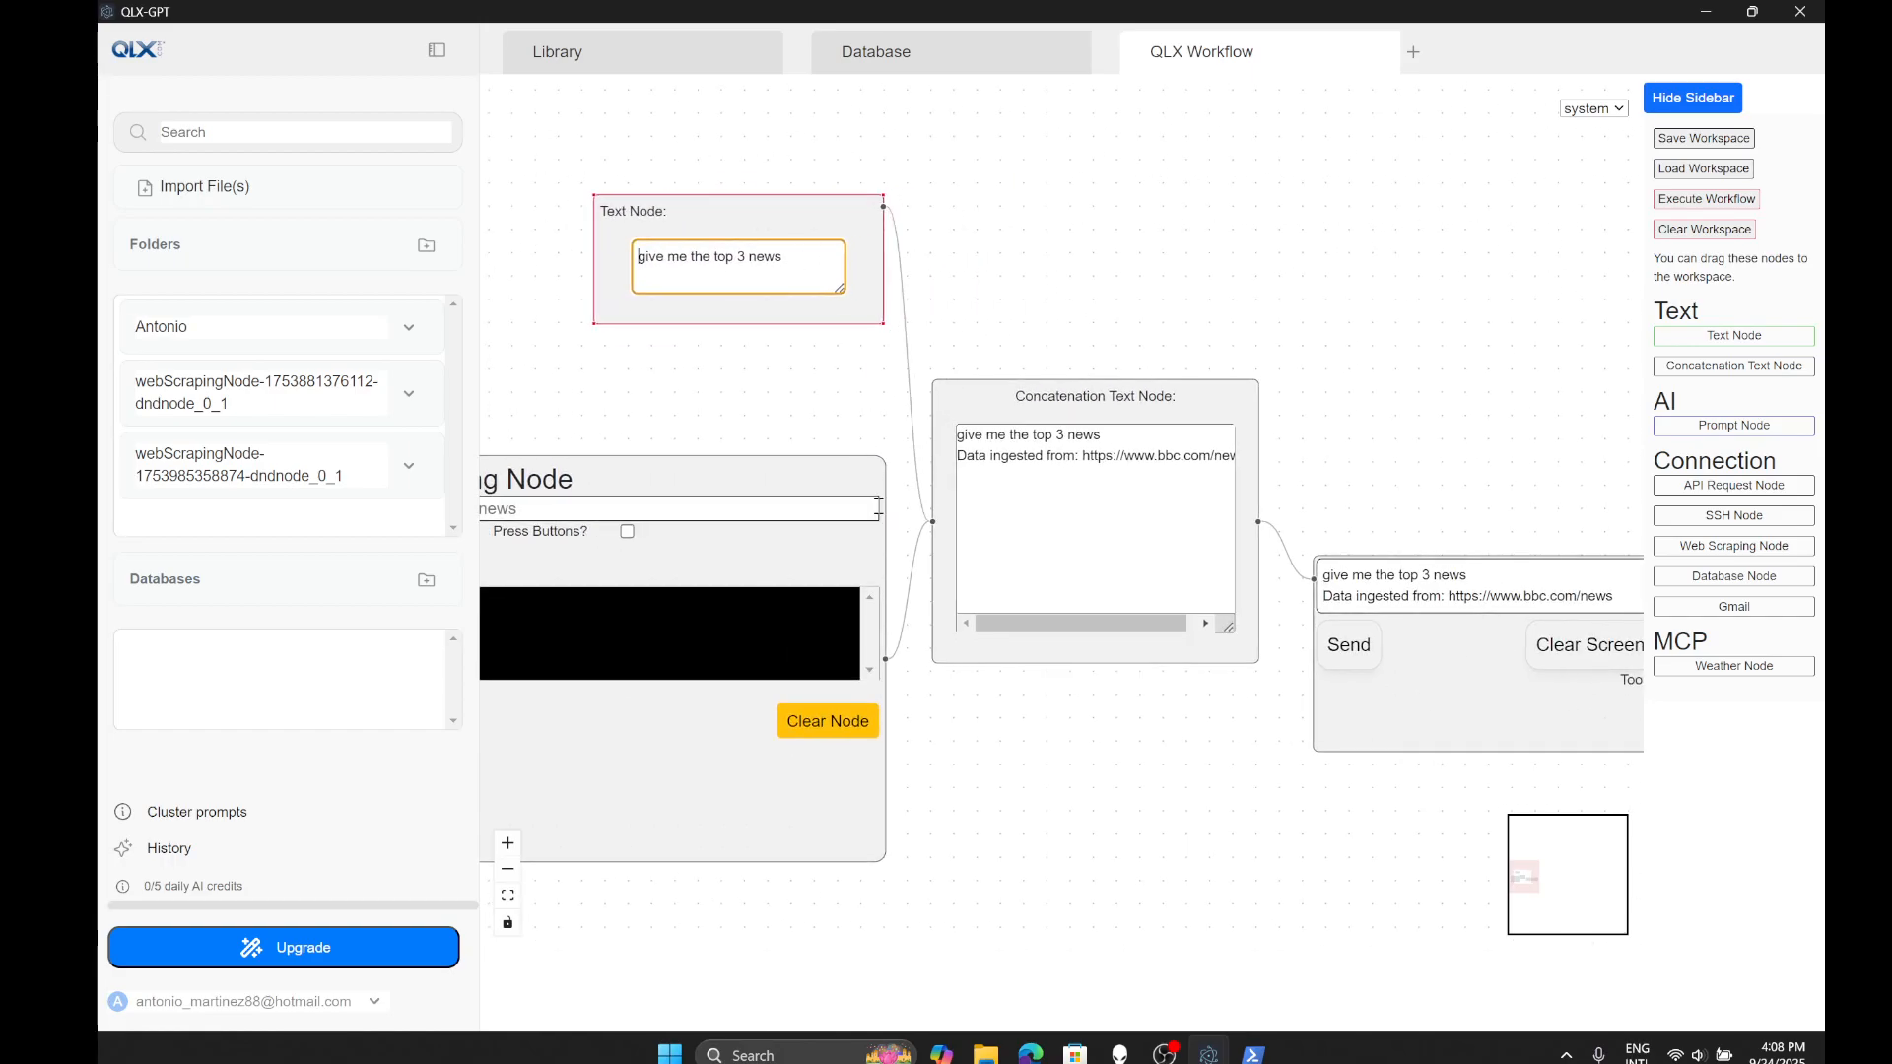
- Nudge the Text Node and prompt node into place while panning across the workflow
{"action": "left_click", "coordinate": [1056, 392]}
{"action": "left_click_drag", "start_coordinate": [688, 214], "coordinate": [683, 212]}
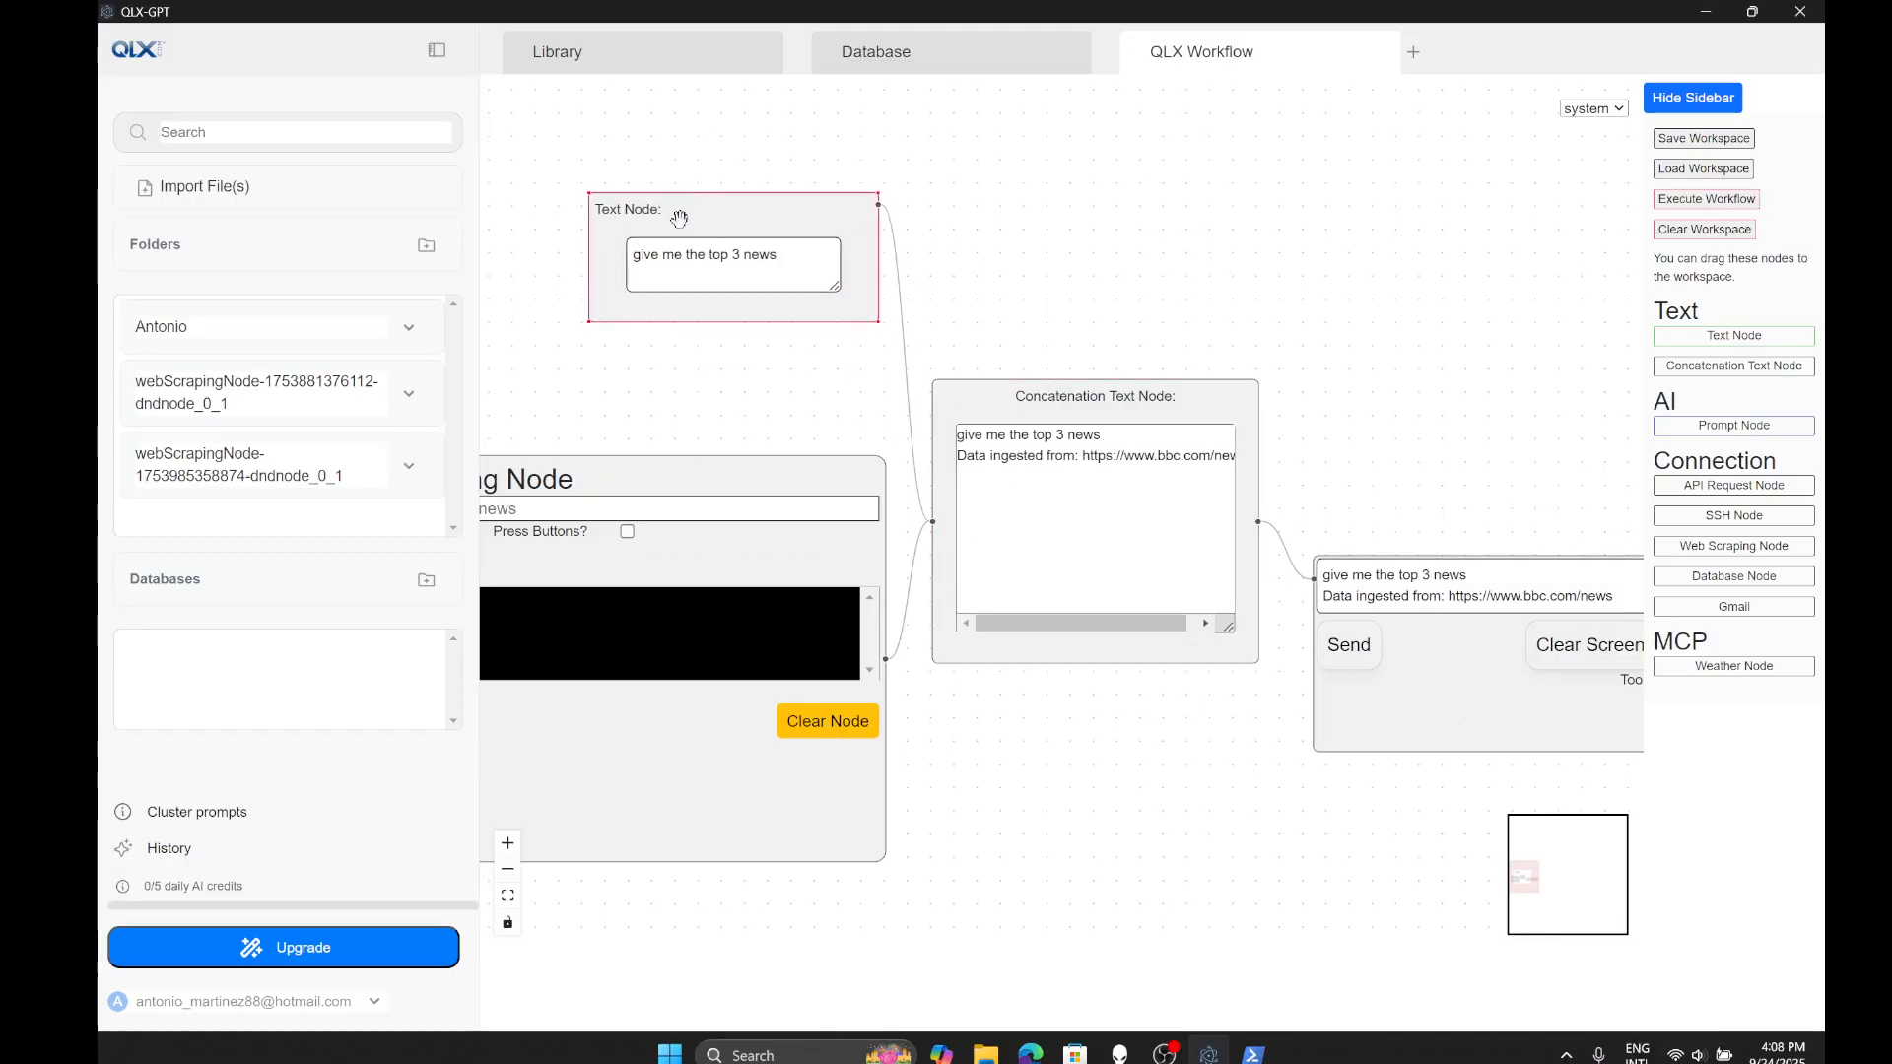
{"action": "left_click", "coordinate": [754, 483]}
{"action": "scroll", "coordinate": [1094, 839], "scroll_direction": "down", "scroll_amount": 2}
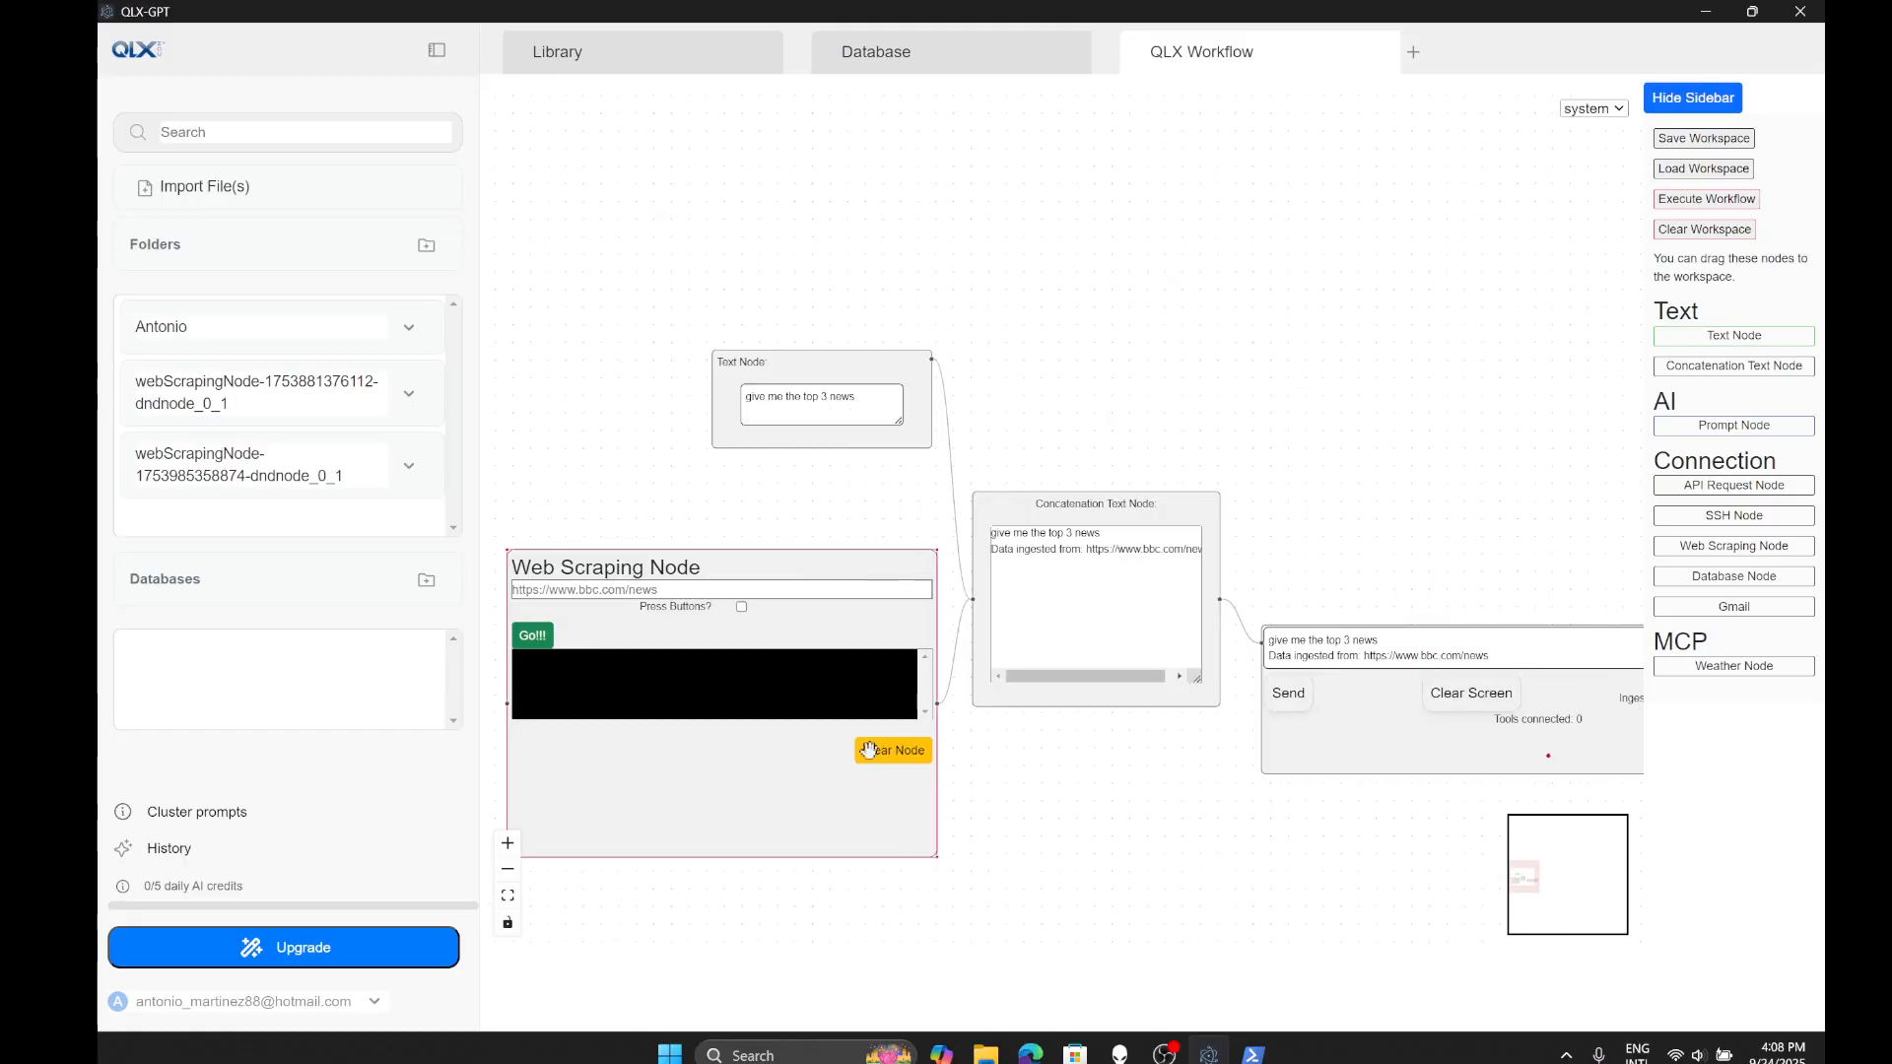
{"action": "left_click_drag", "start_coordinate": [1236, 772], "coordinate": [964, 679]}
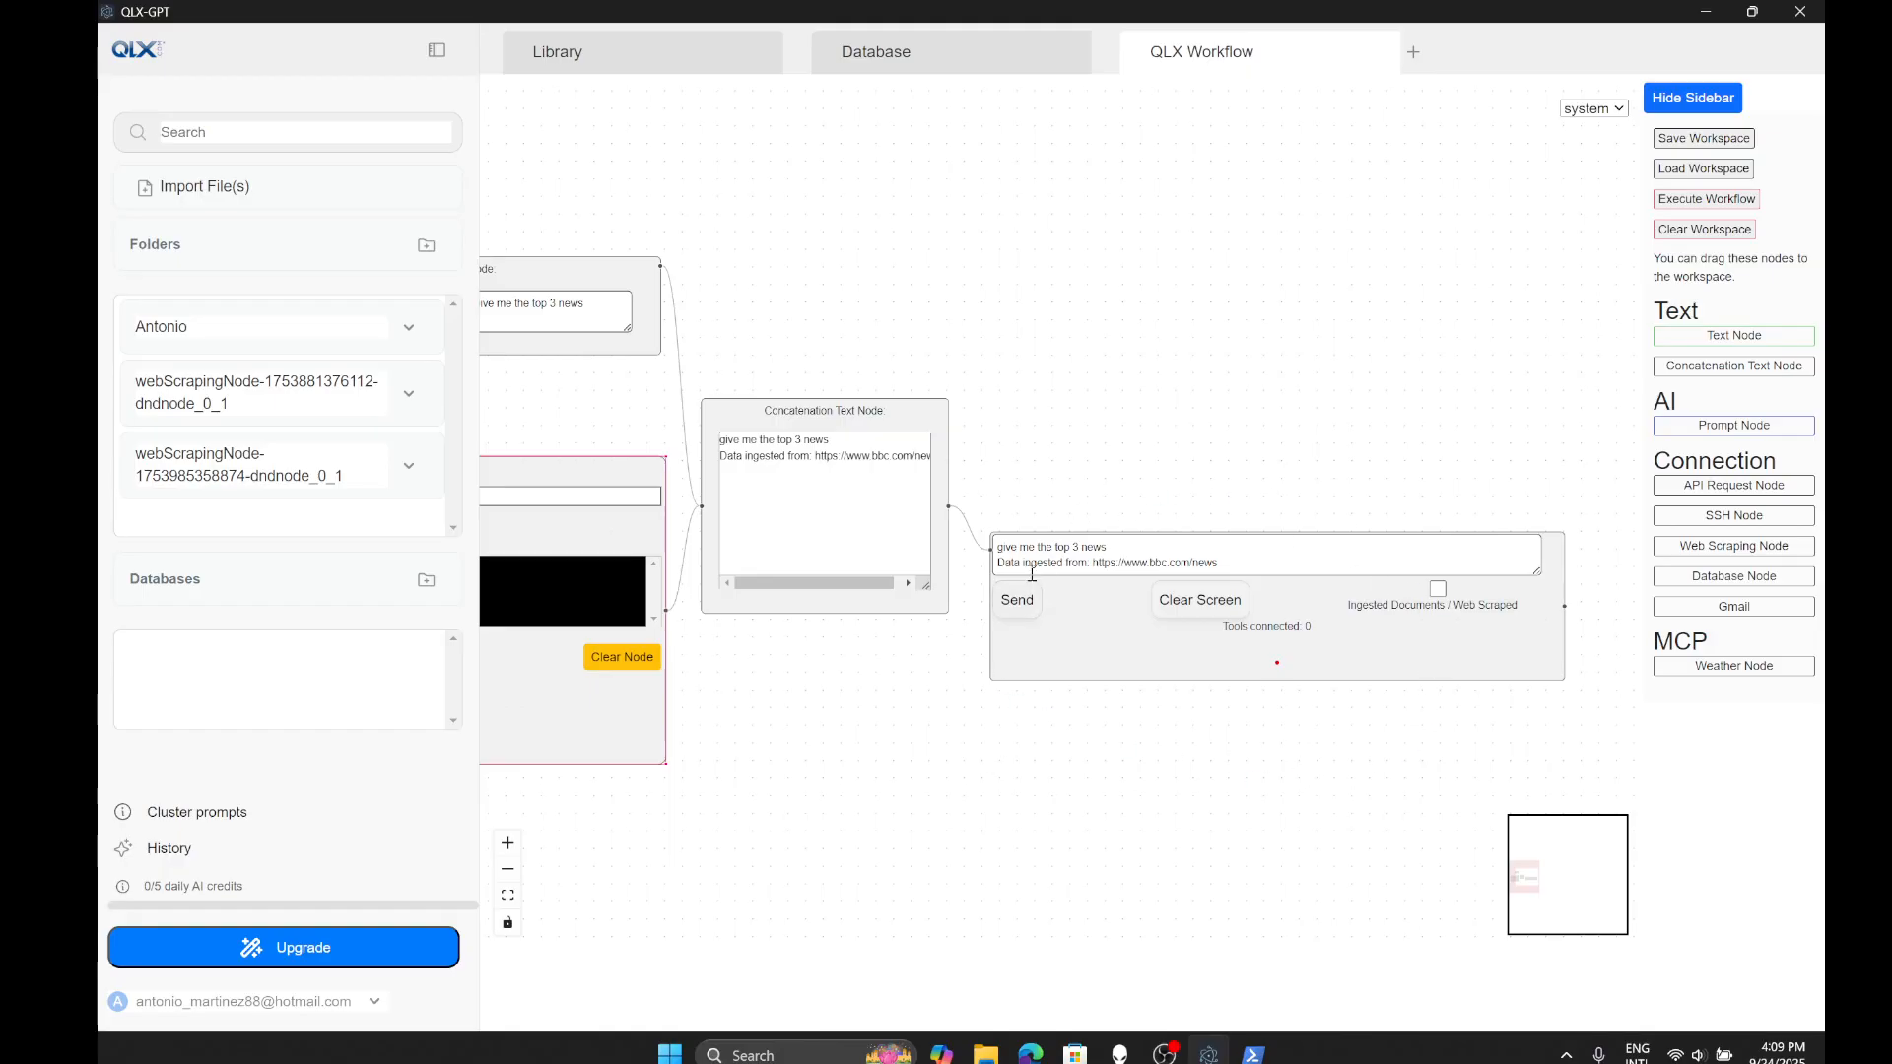
{"action": "mouse_move", "coordinate": [998, 567]}
{"action": "left_mouse_down"}
{"action": "mouse_move", "coordinate": [1095, 562]}
{"action": "mouse_move", "coordinate": [1005, 570]}
{"action": "left_mouse_up"}
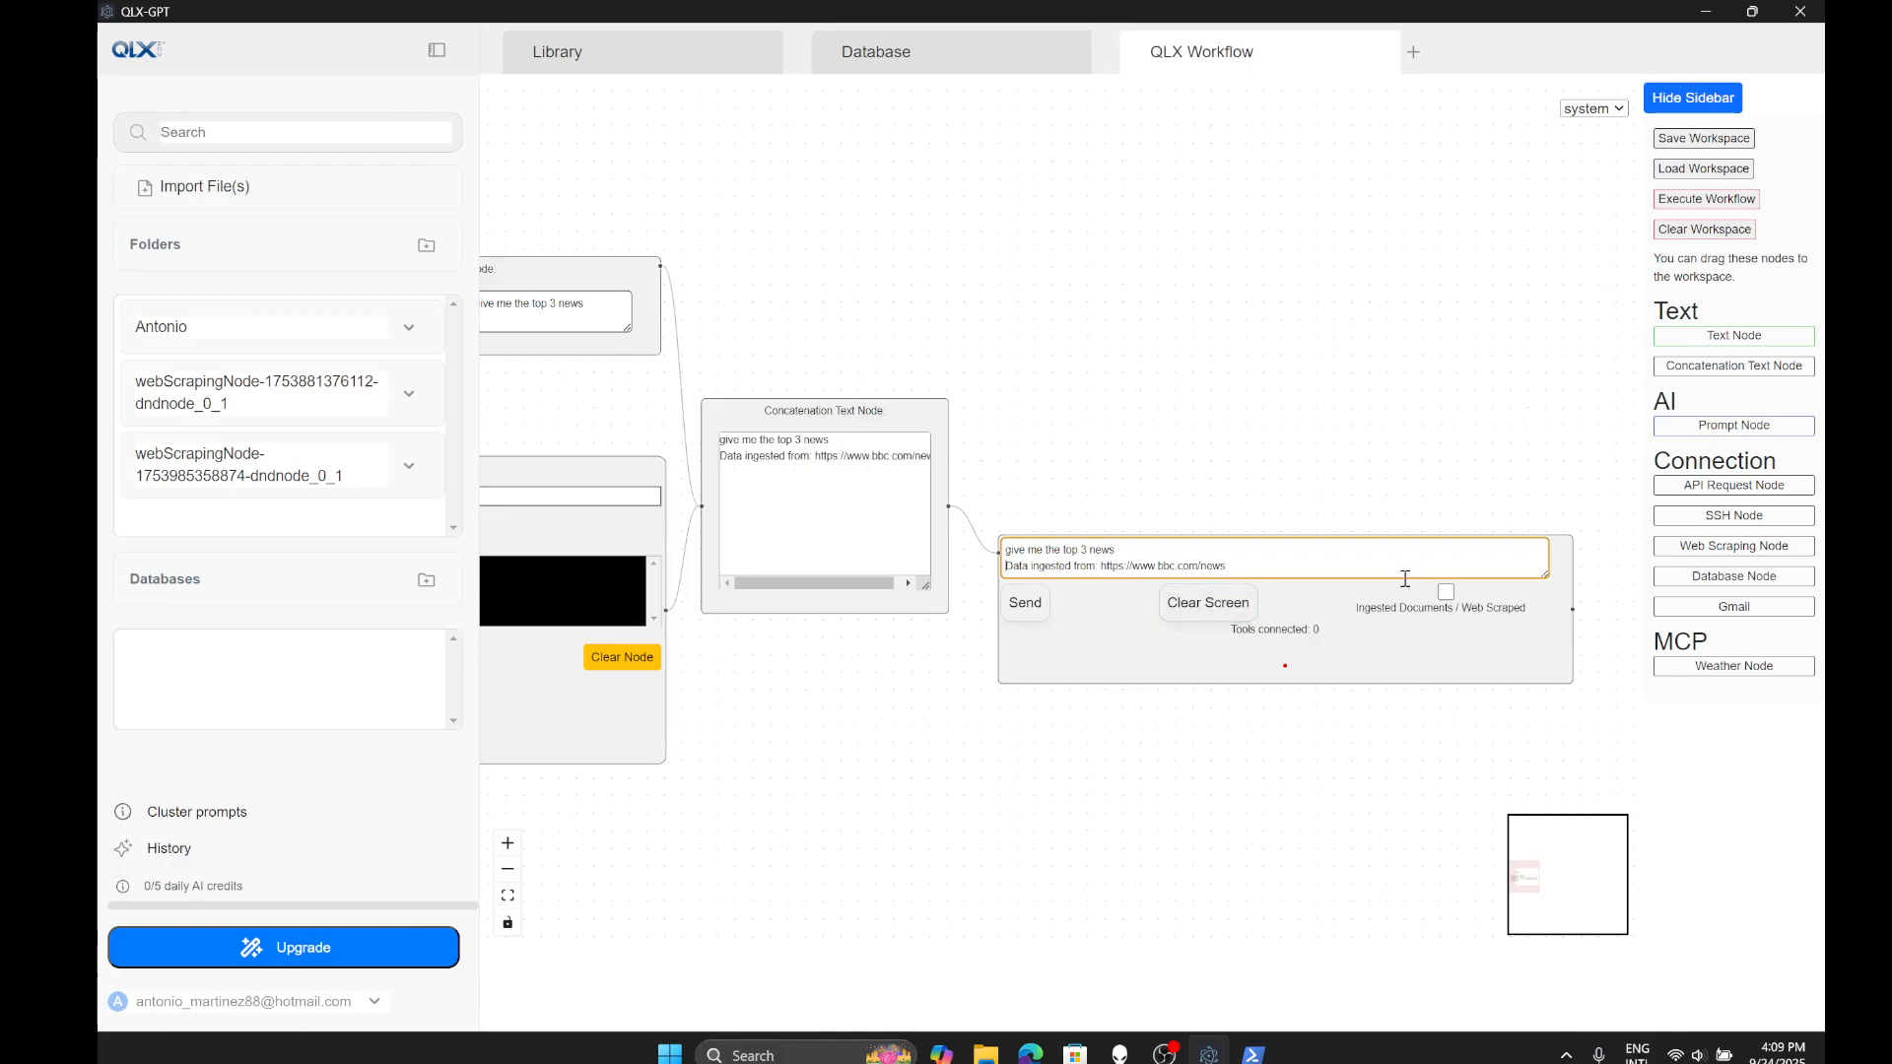
- Enable Ingested Documents / Web Scraped on the prompt node and recenter the whole workflow
{"action": "left_click", "coordinate": [1445, 593]}
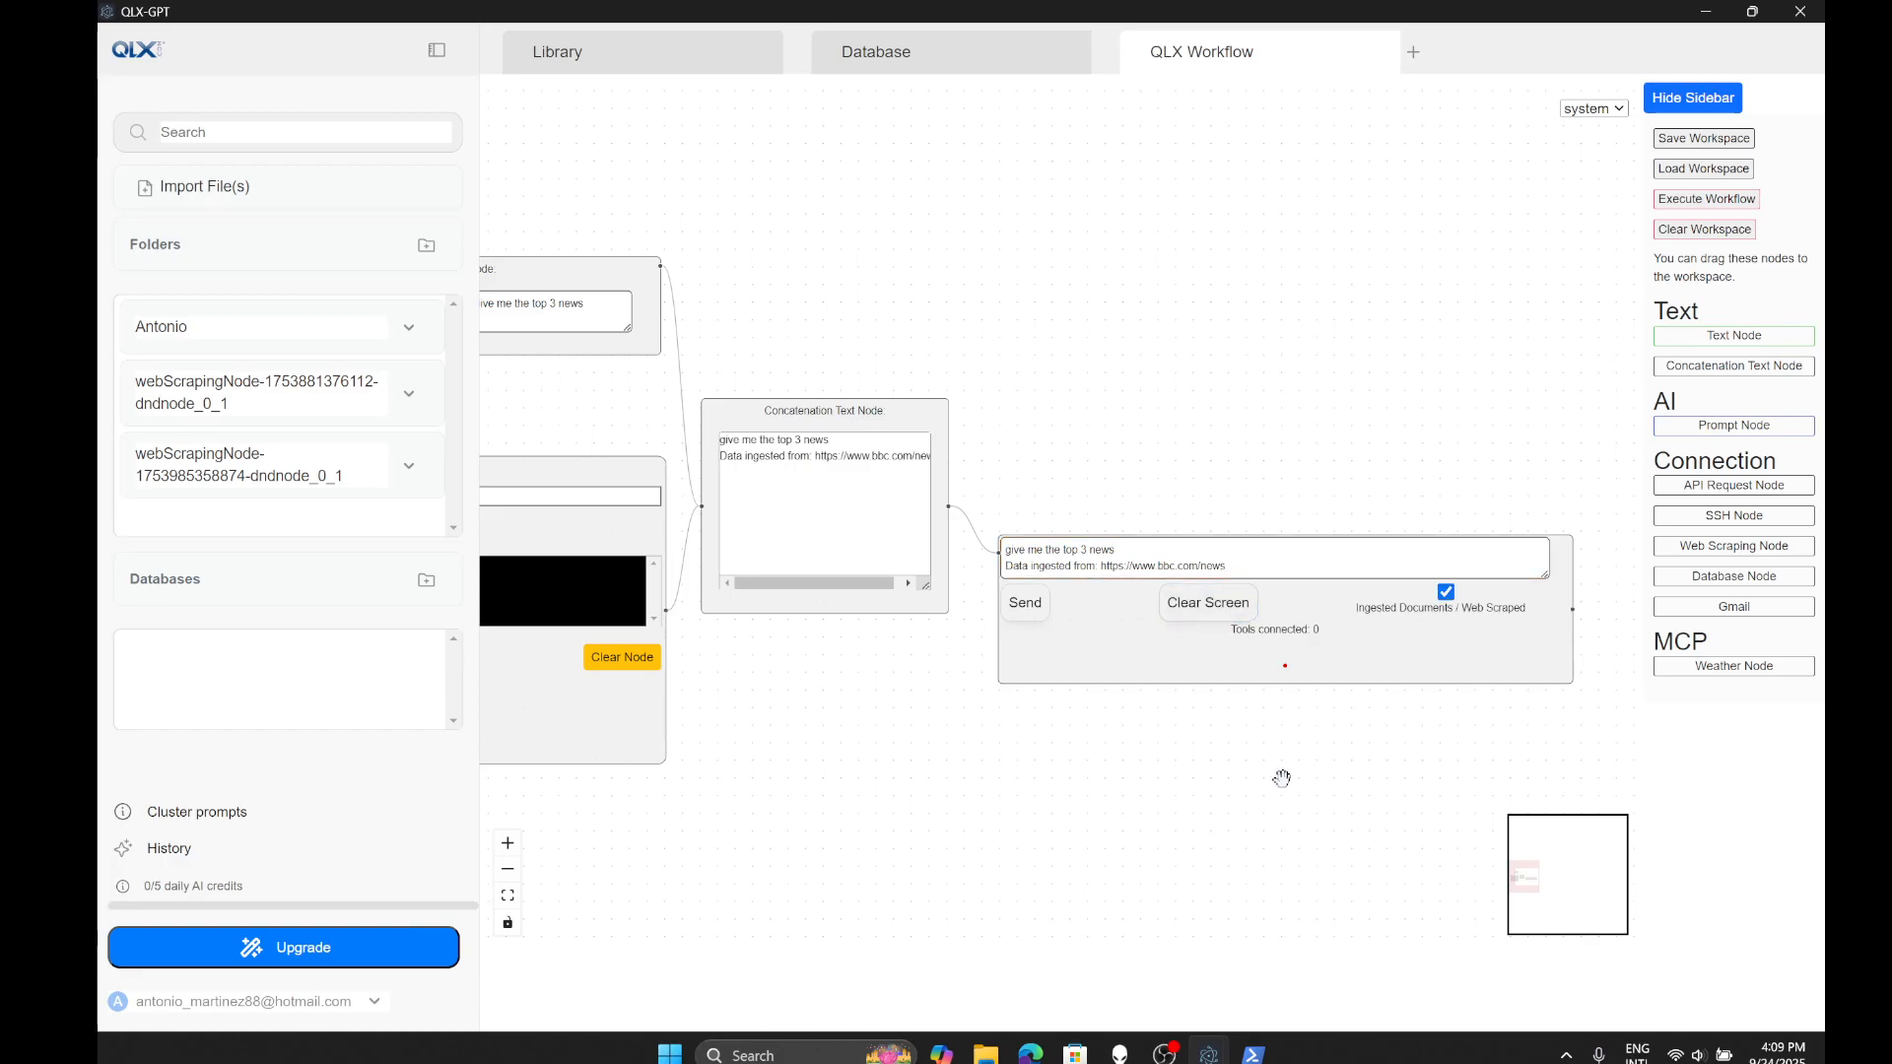
{"action": "scroll", "coordinate": [1275, 773], "scroll_direction": "down", "scroll_amount": 2}
{"action": "left_click_drag", "start_coordinate": [1119, 828], "coordinate": [1206, 758]}
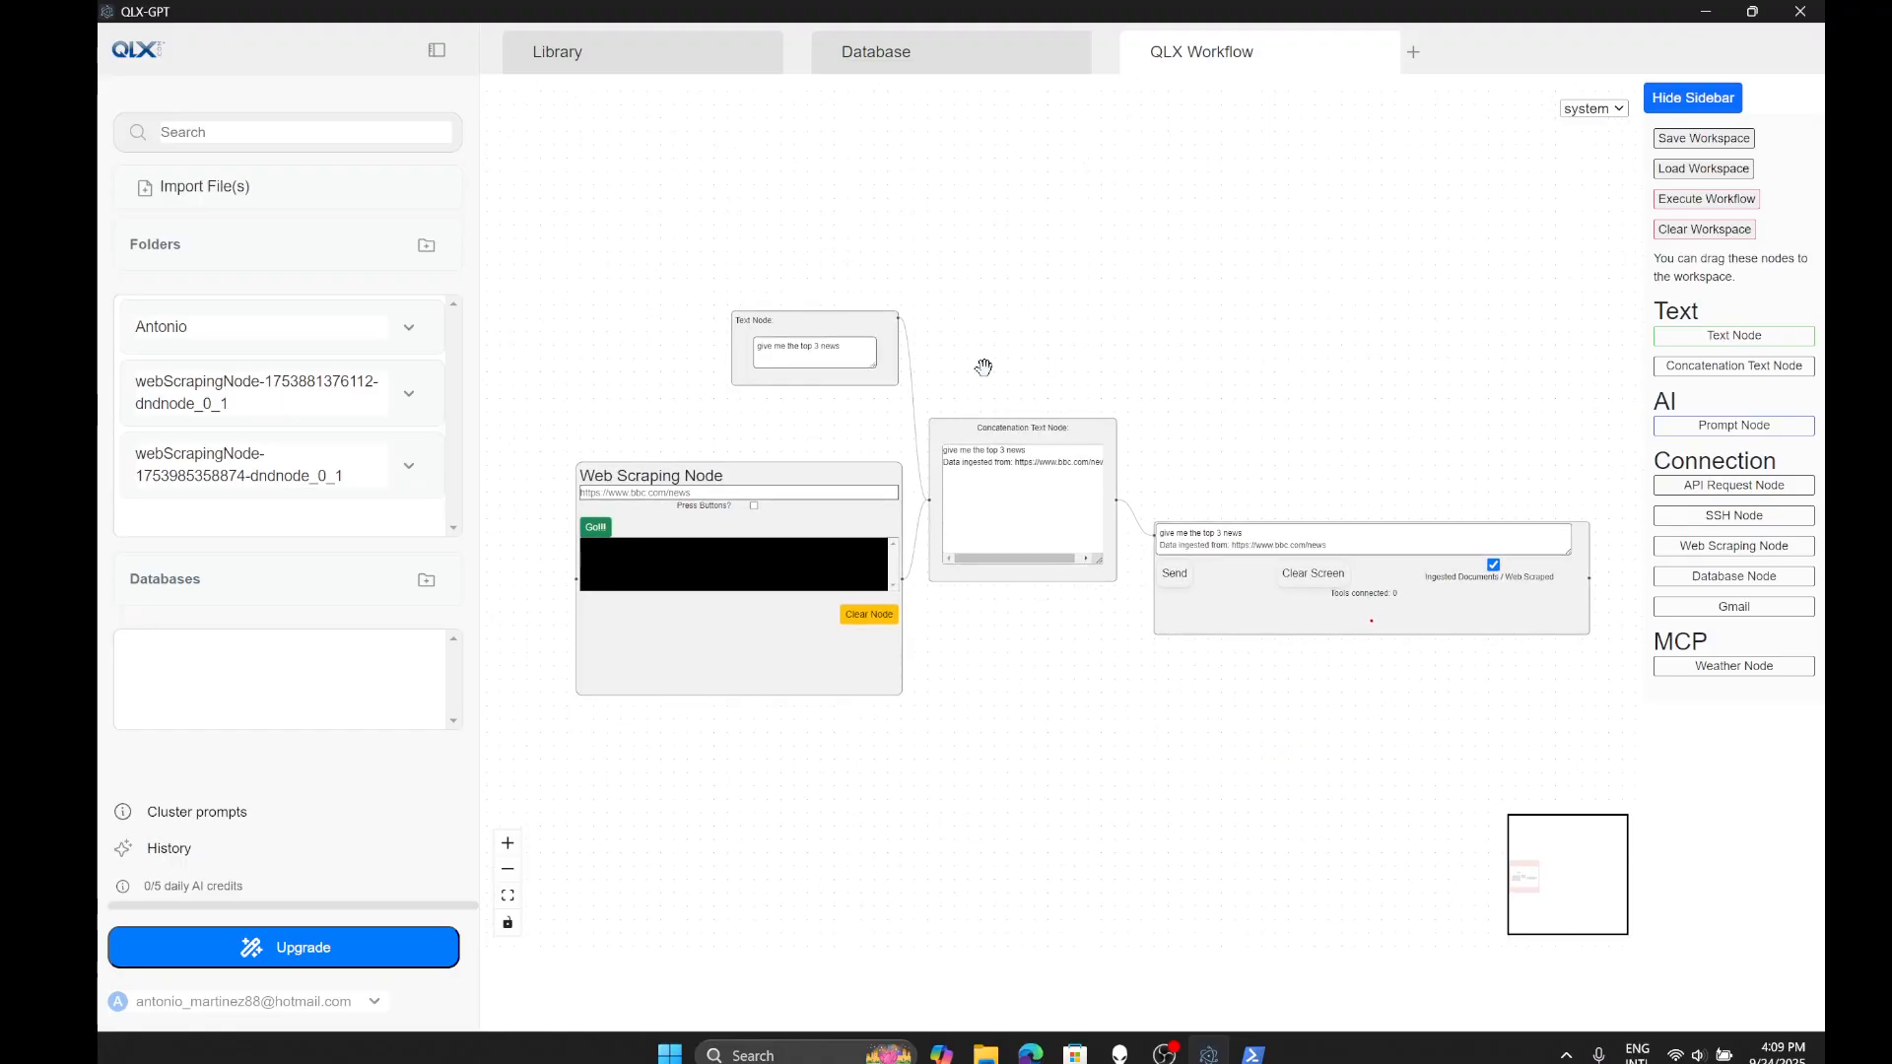
{"action": "left_click_drag", "start_coordinate": [1165, 426], "coordinate": [1068, 393]}
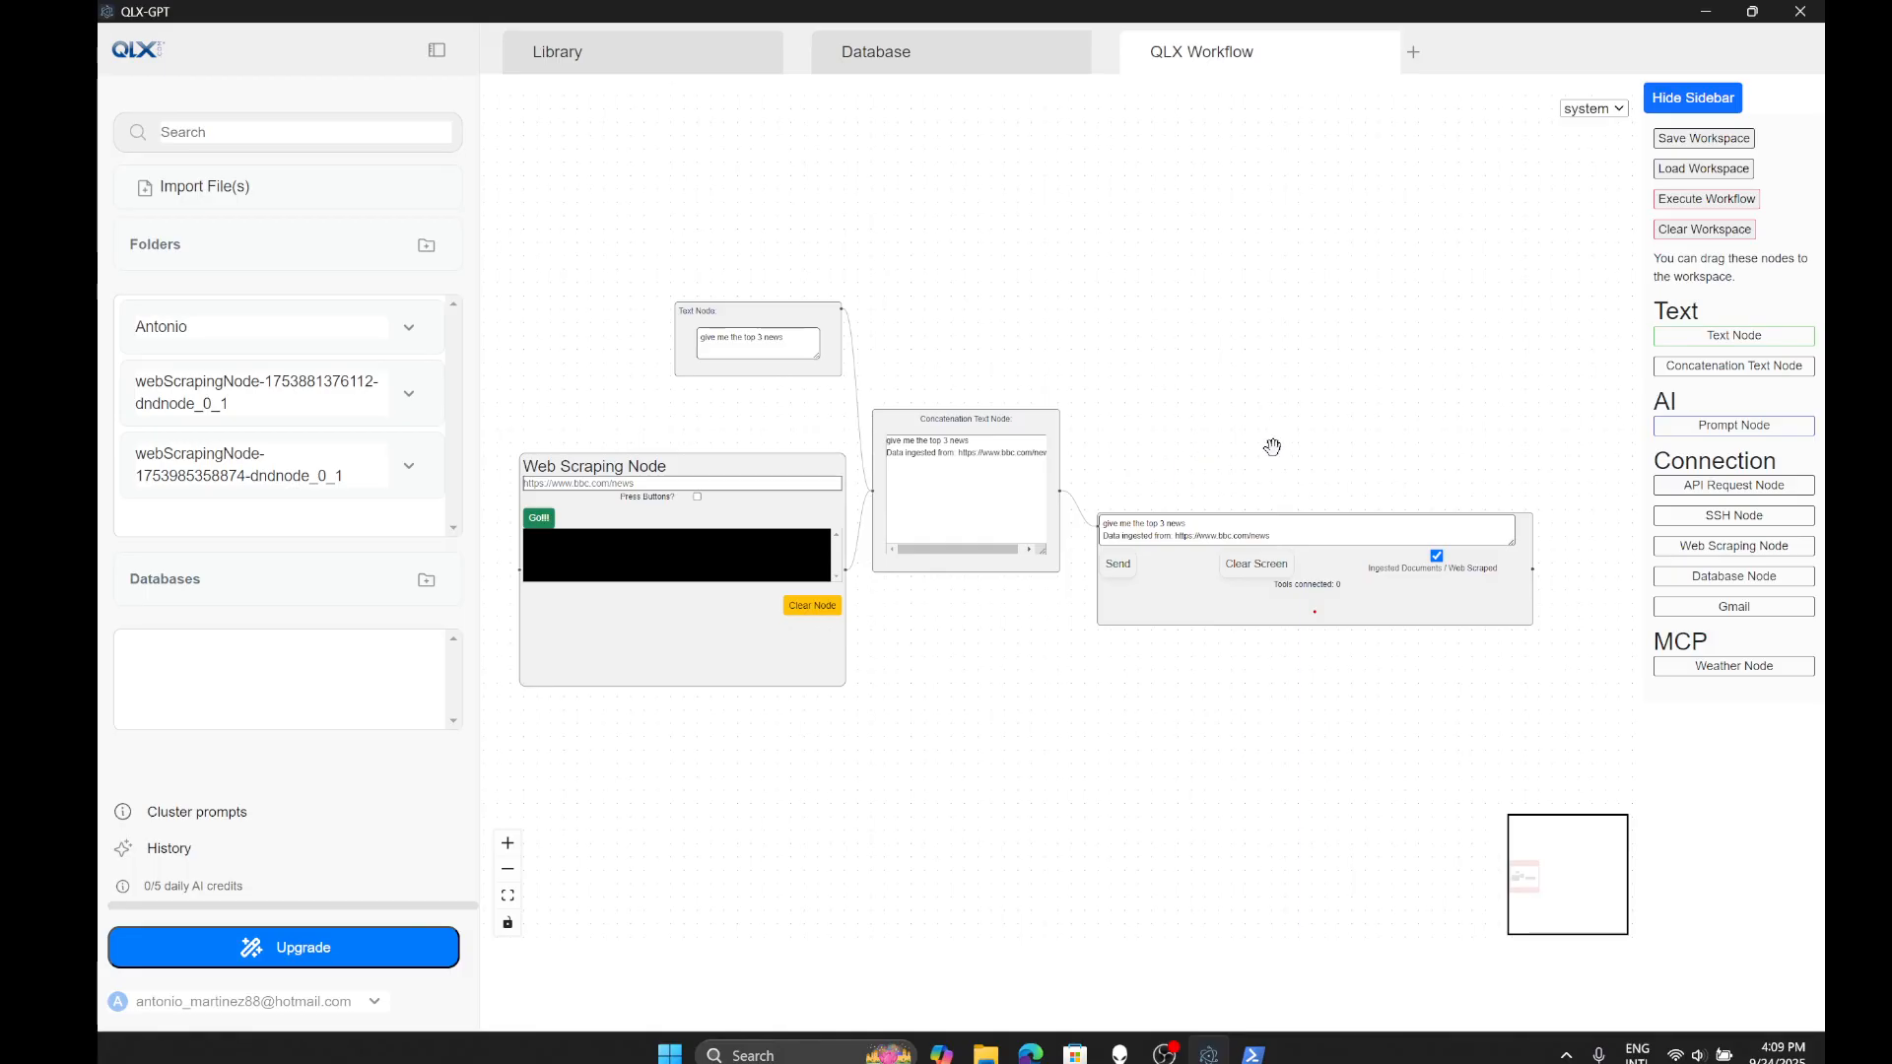
- Execute the workflow, then zoom and pan to read the scraped BBC text and three headlines
{"action": "left_click", "coordinate": [1729, 202]}
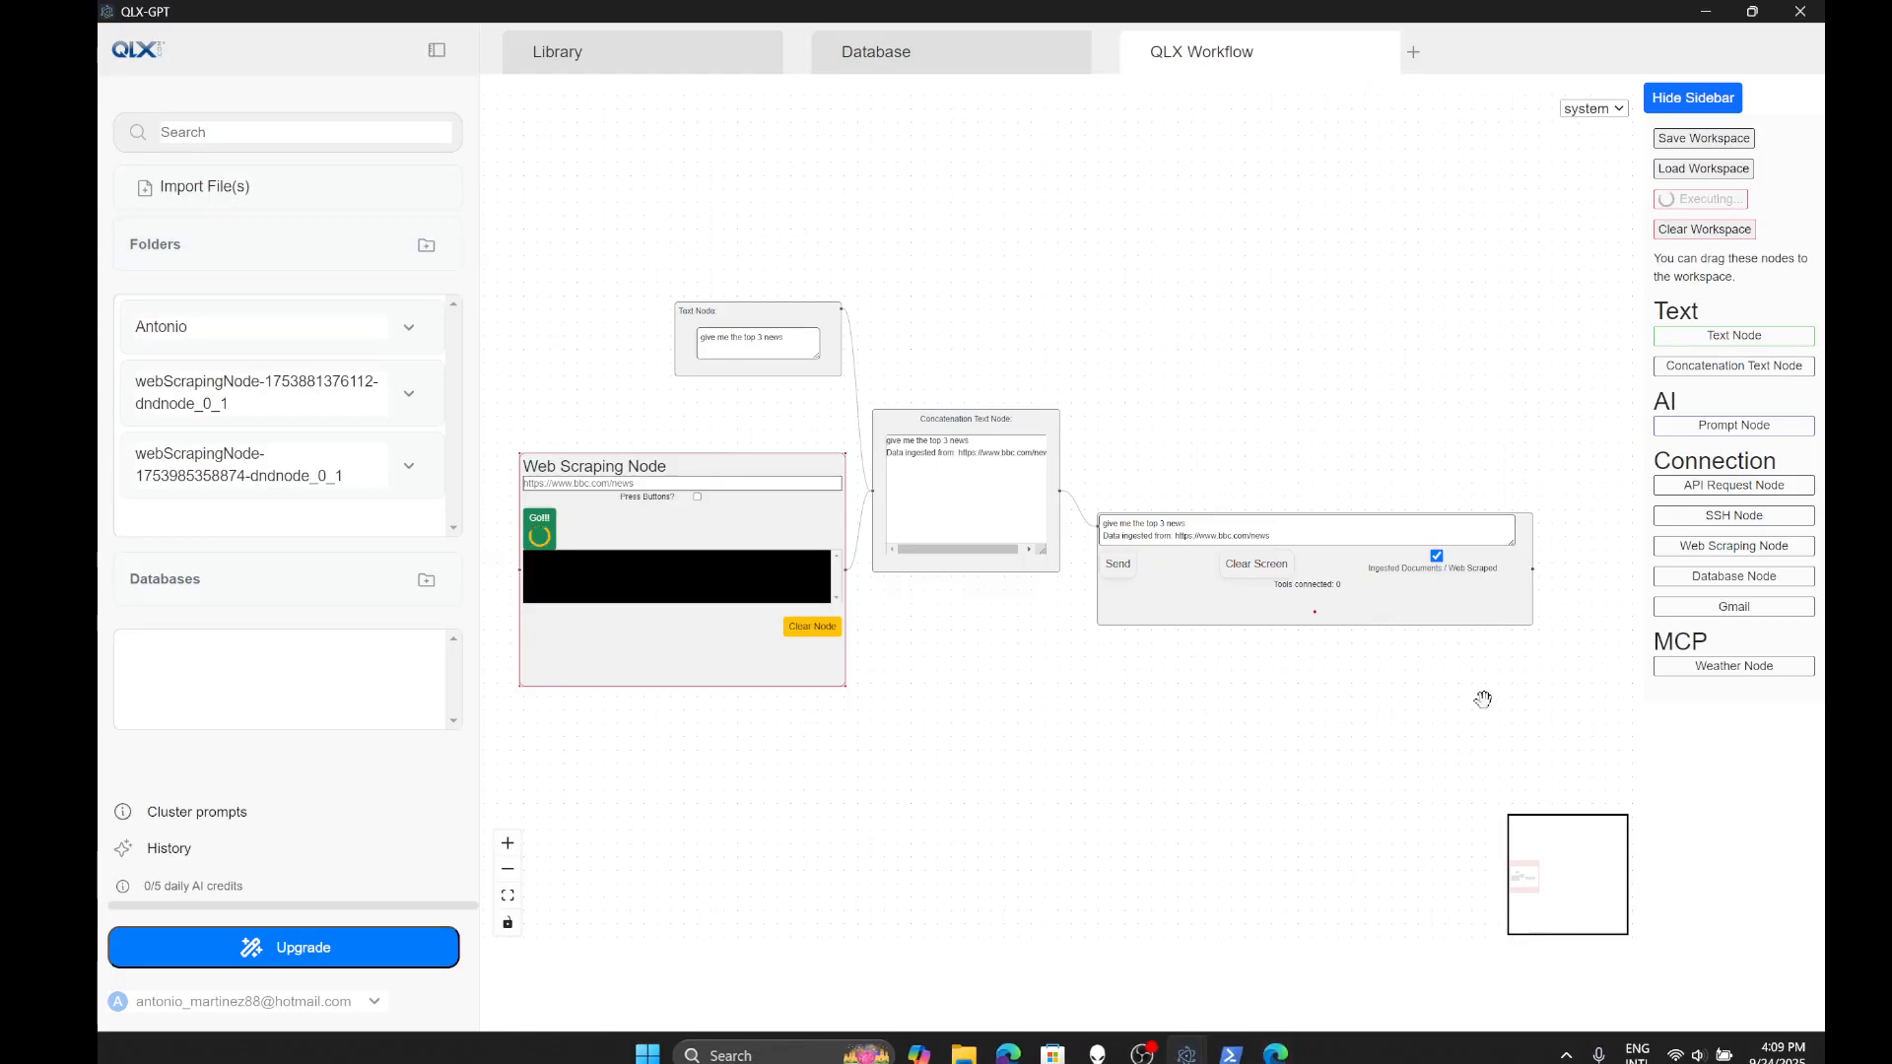
{"action": "mouse_move", "coordinate": [1283, 1053]}
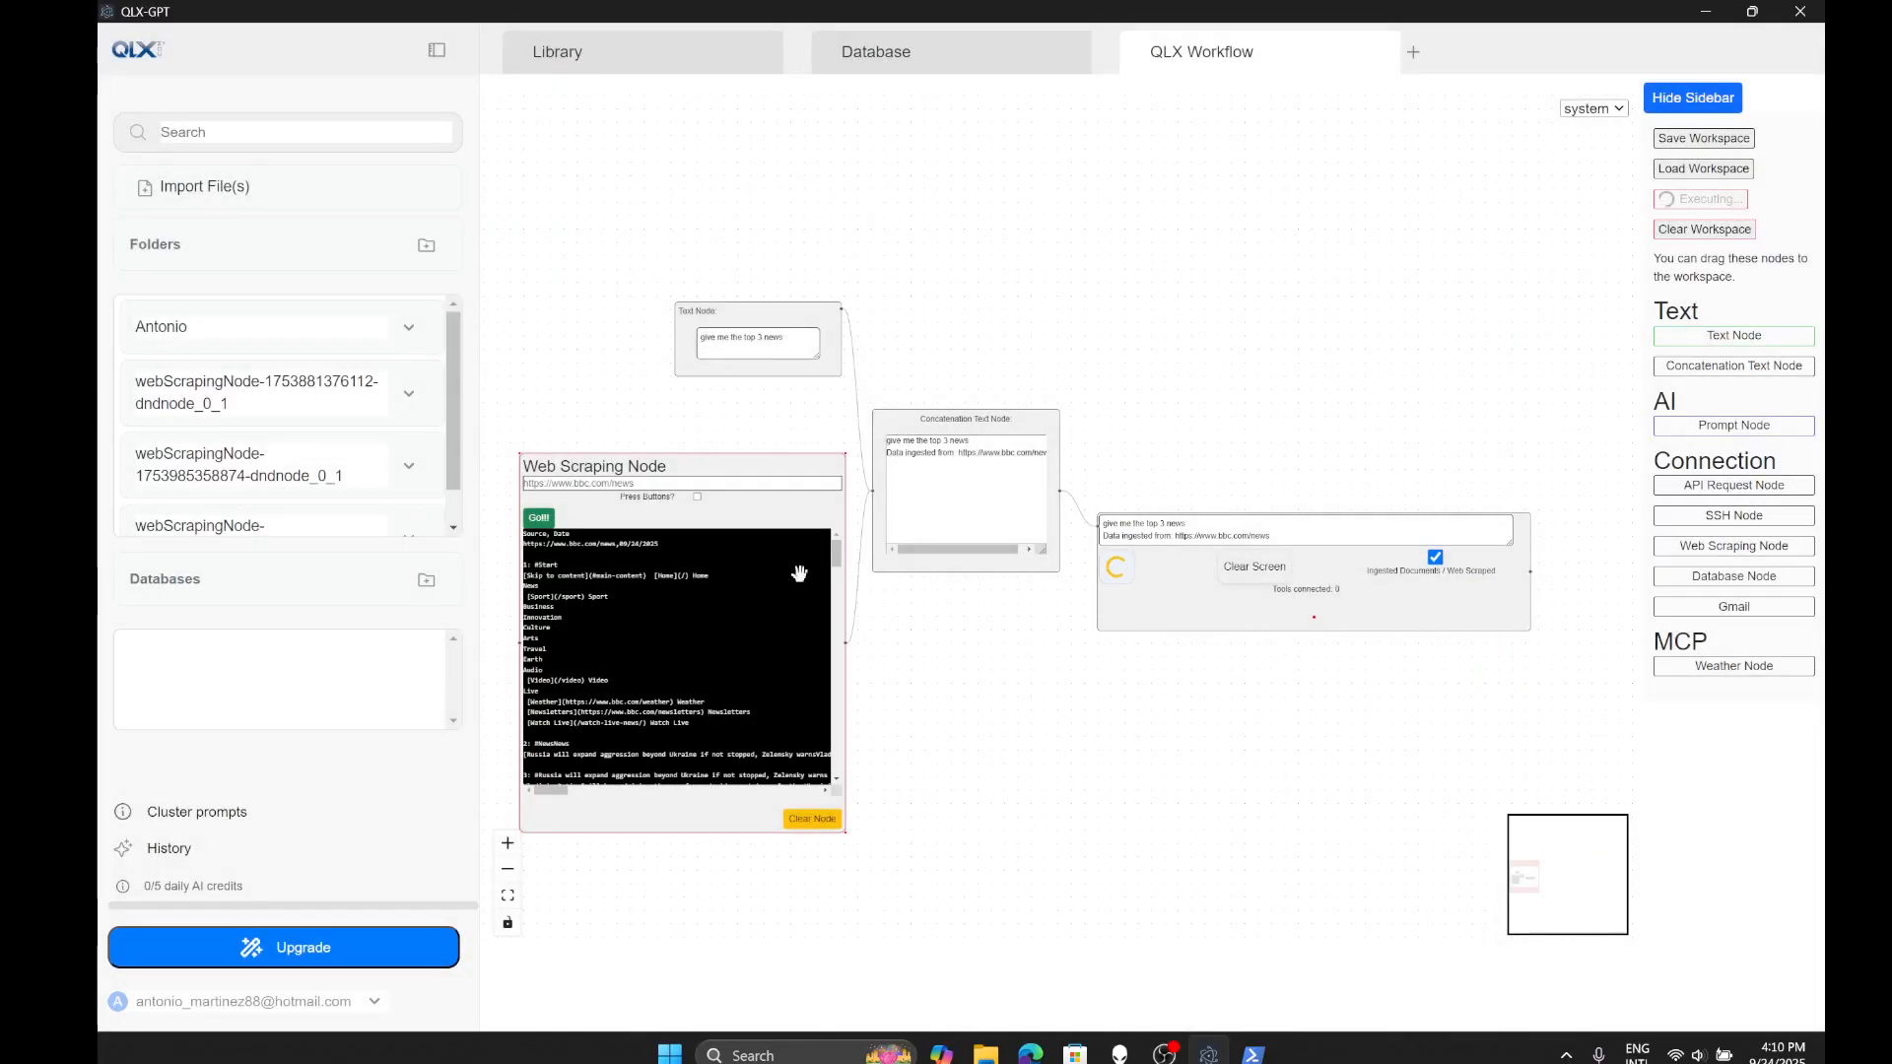
{"action": "left_click_drag", "start_coordinate": [835, 562], "coordinate": [836, 759]}
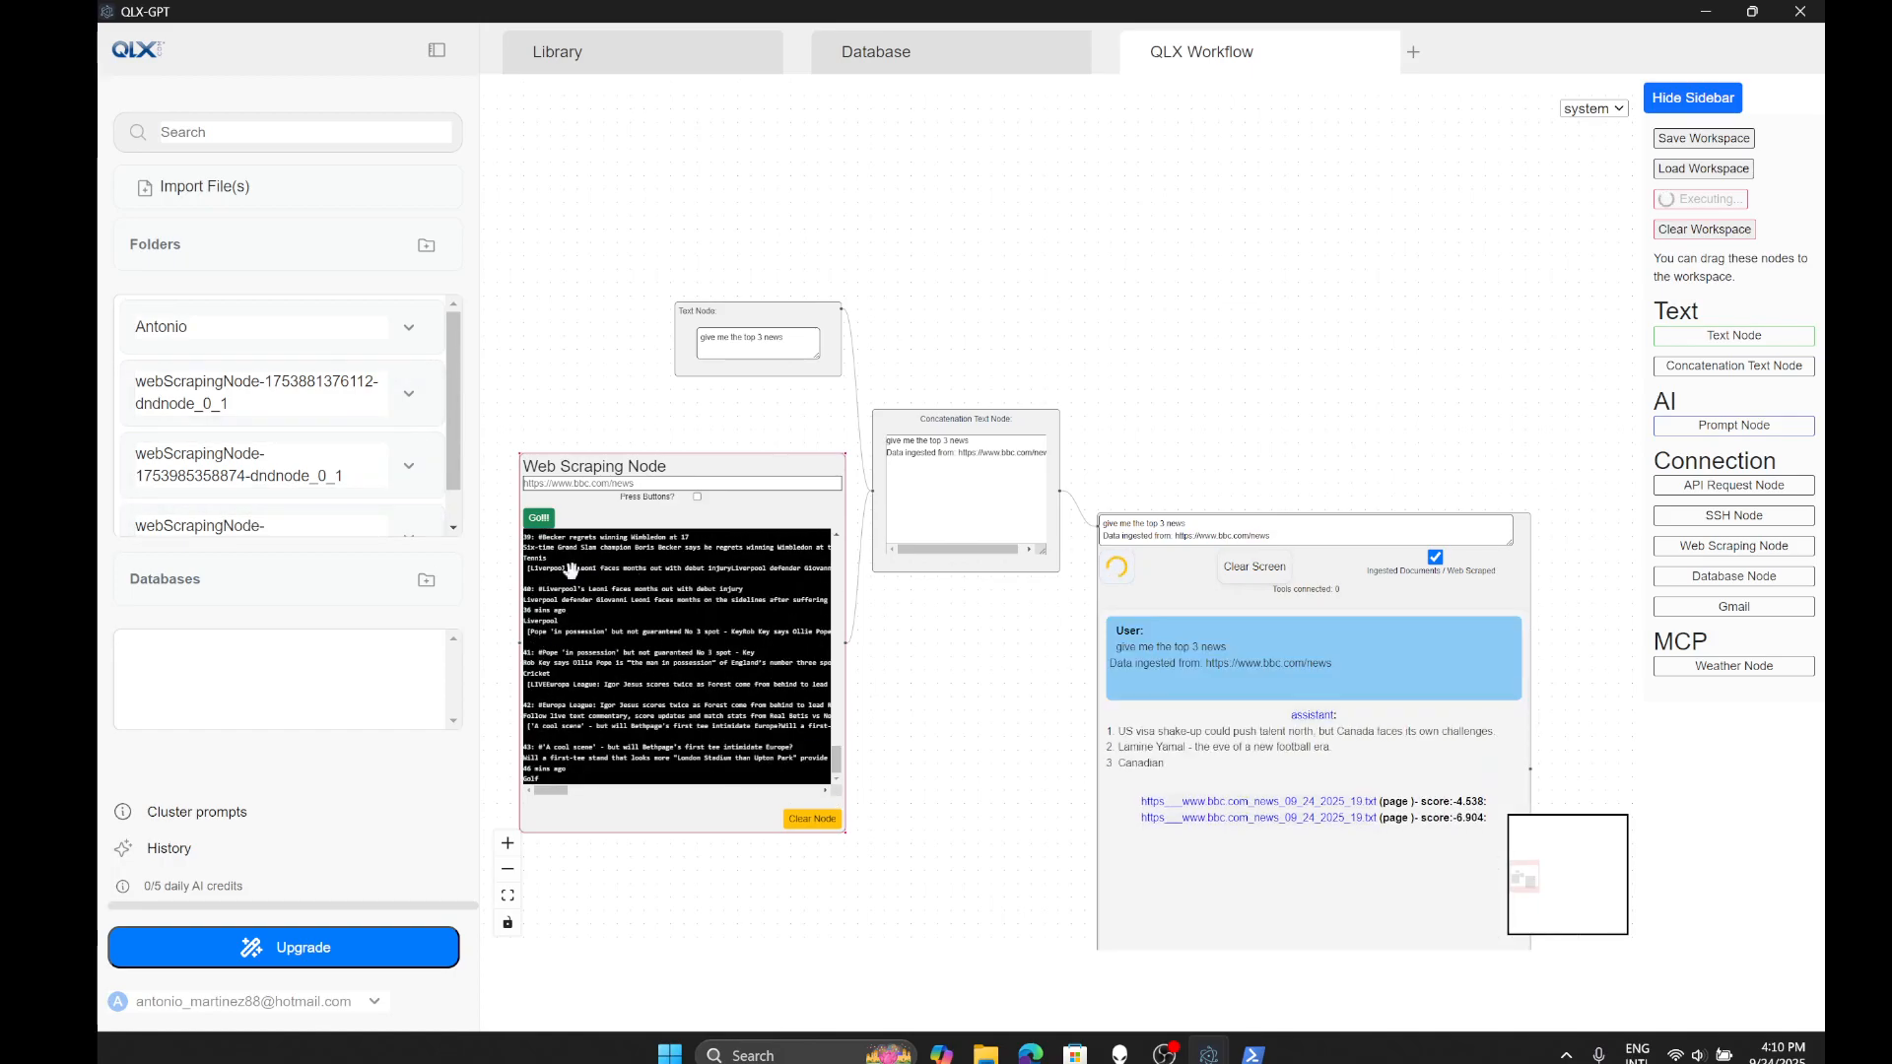
{"action": "scroll", "coordinate": [697, 375], "scroll_direction": "down", "scroll_amount": 2}
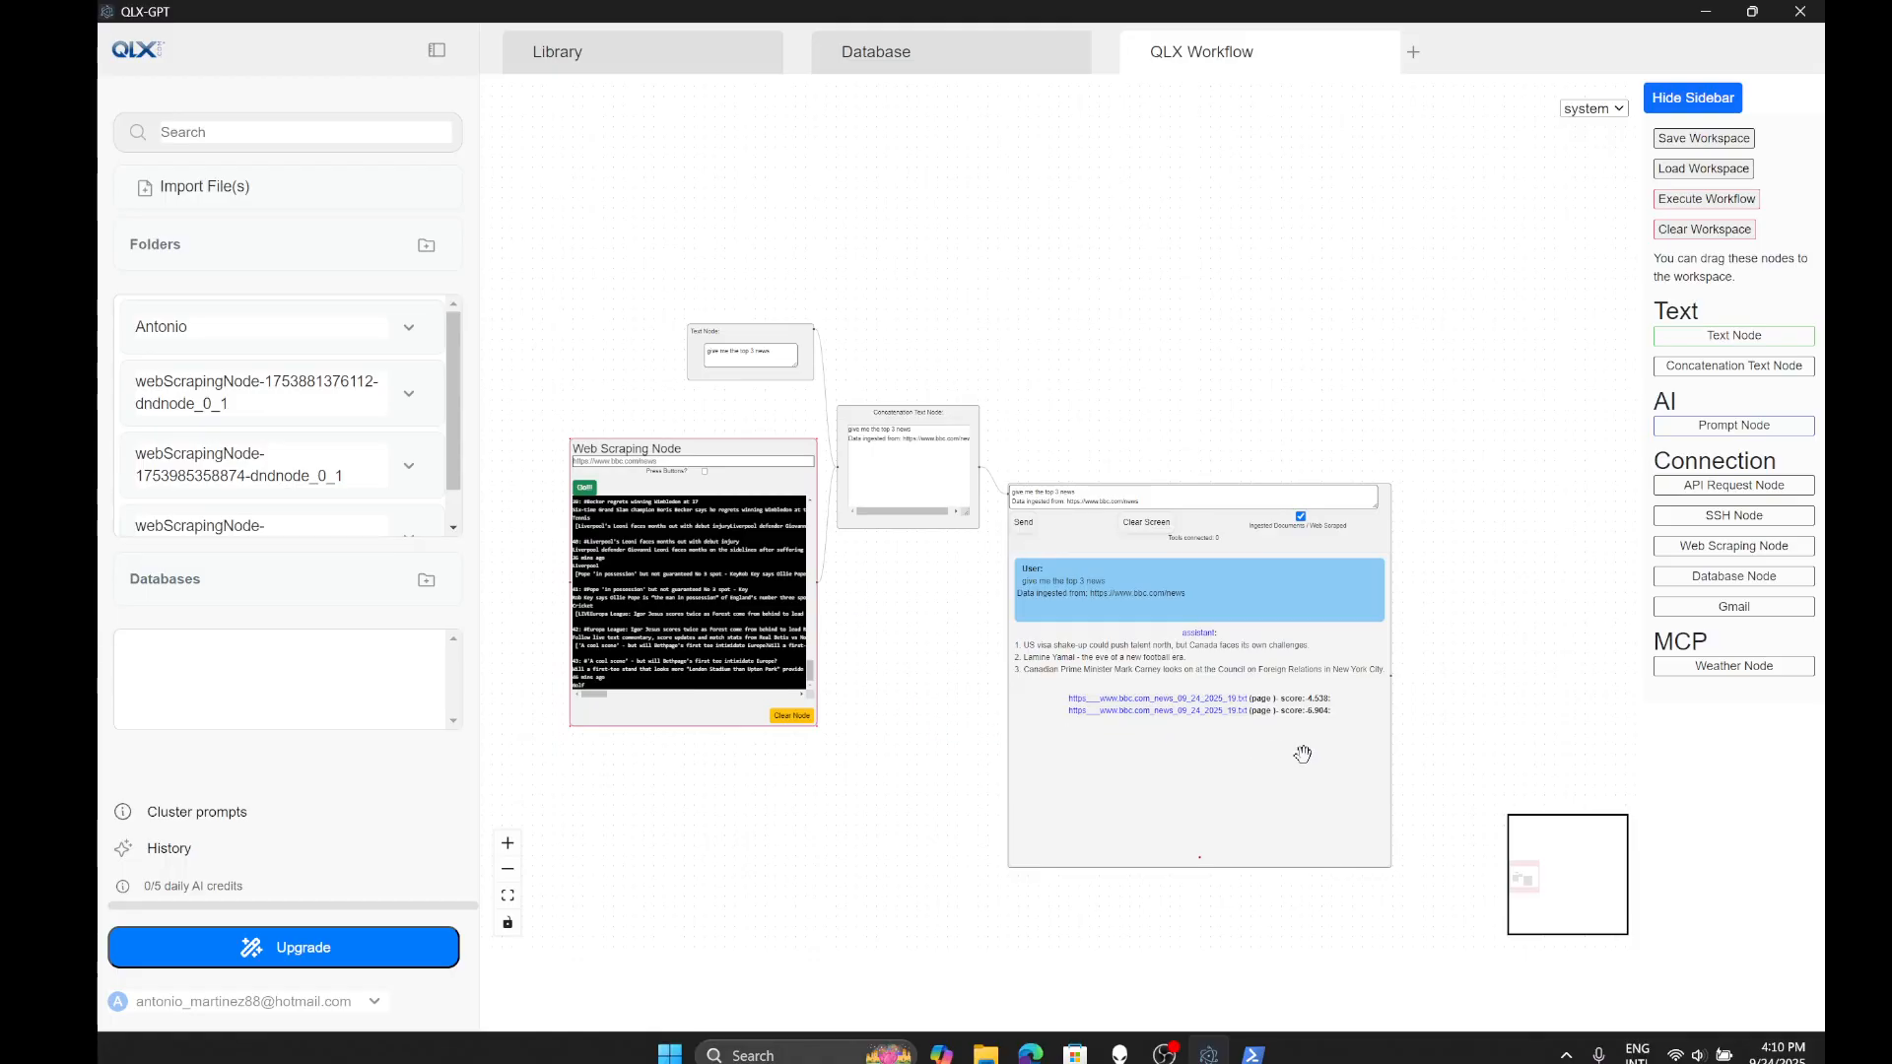
{"action": "scroll", "coordinate": [1336, 749], "scroll_direction": "up", "scroll_amount": 3}
{"action": "scroll", "coordinate": [1467, 591], "scroll_direction": "up", "scroll_amount": 2}
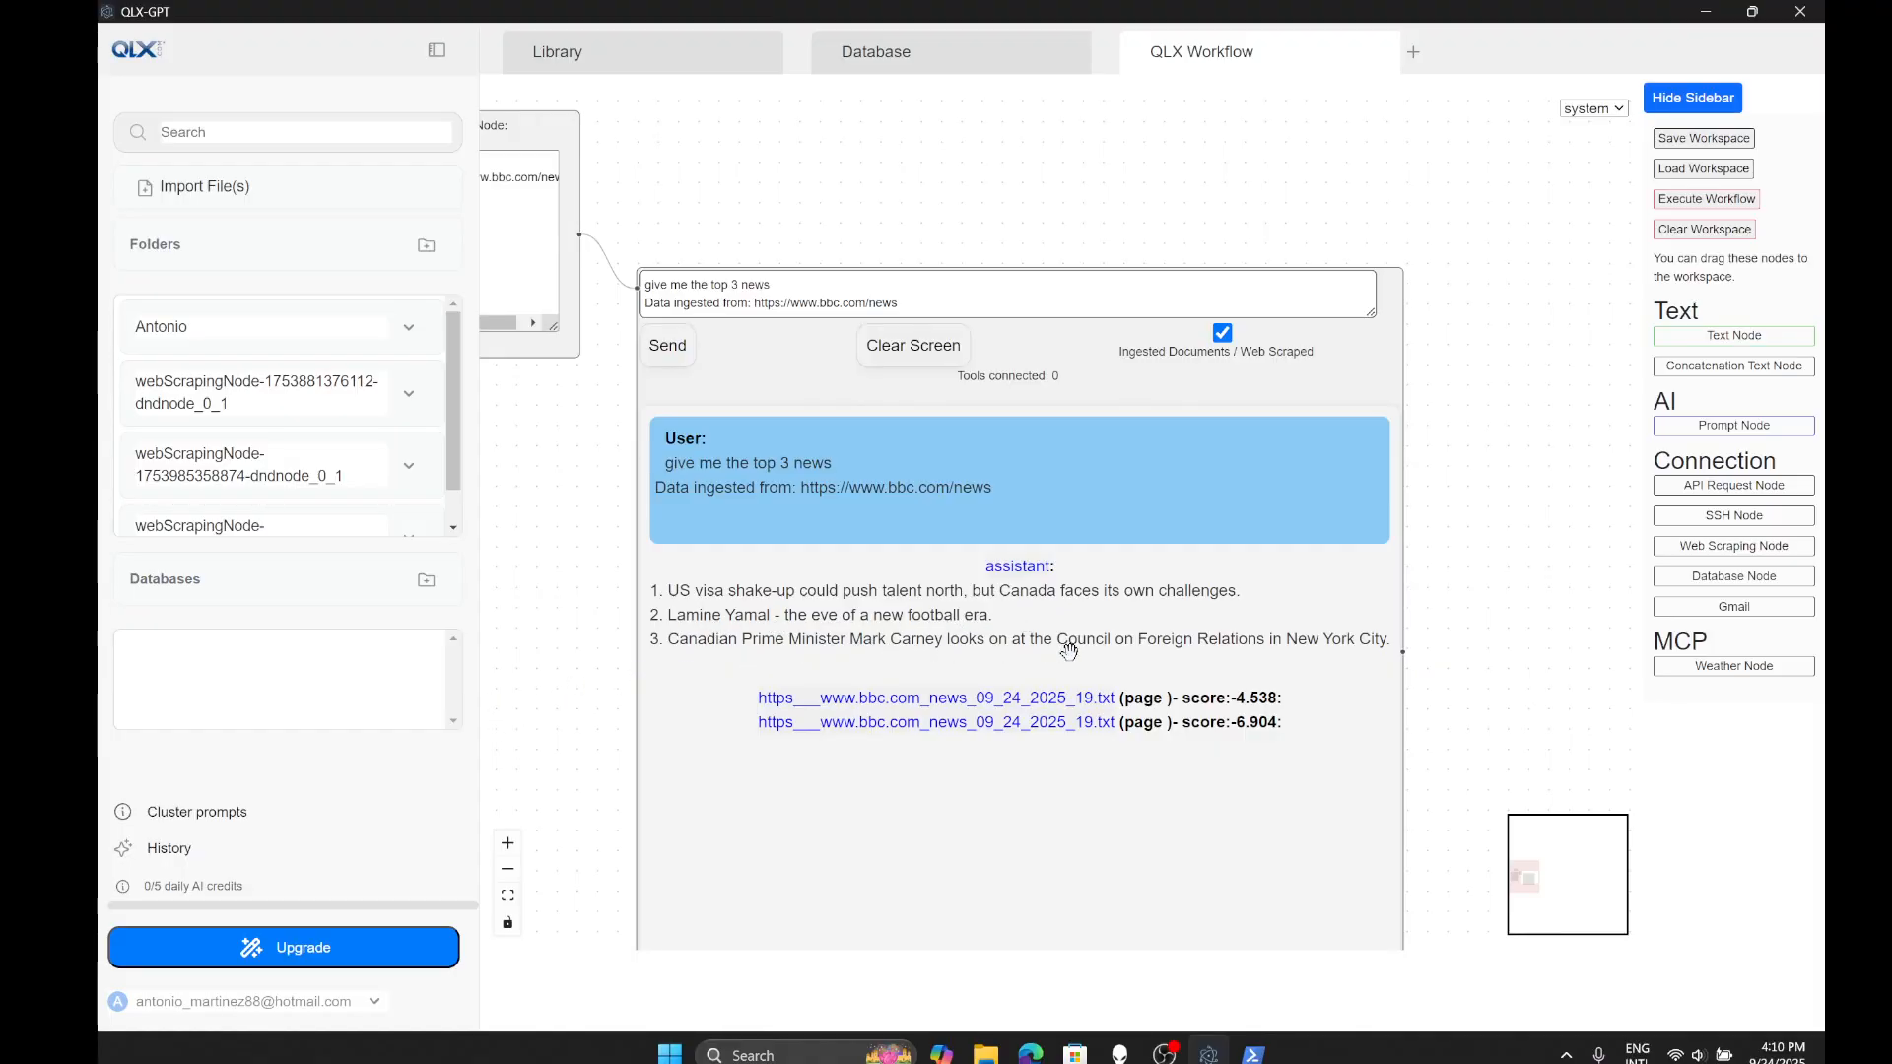
{"action": "scroll", "coordinate": [1319, 614], "scroll_direction": "down", "scroll_amount": 1}
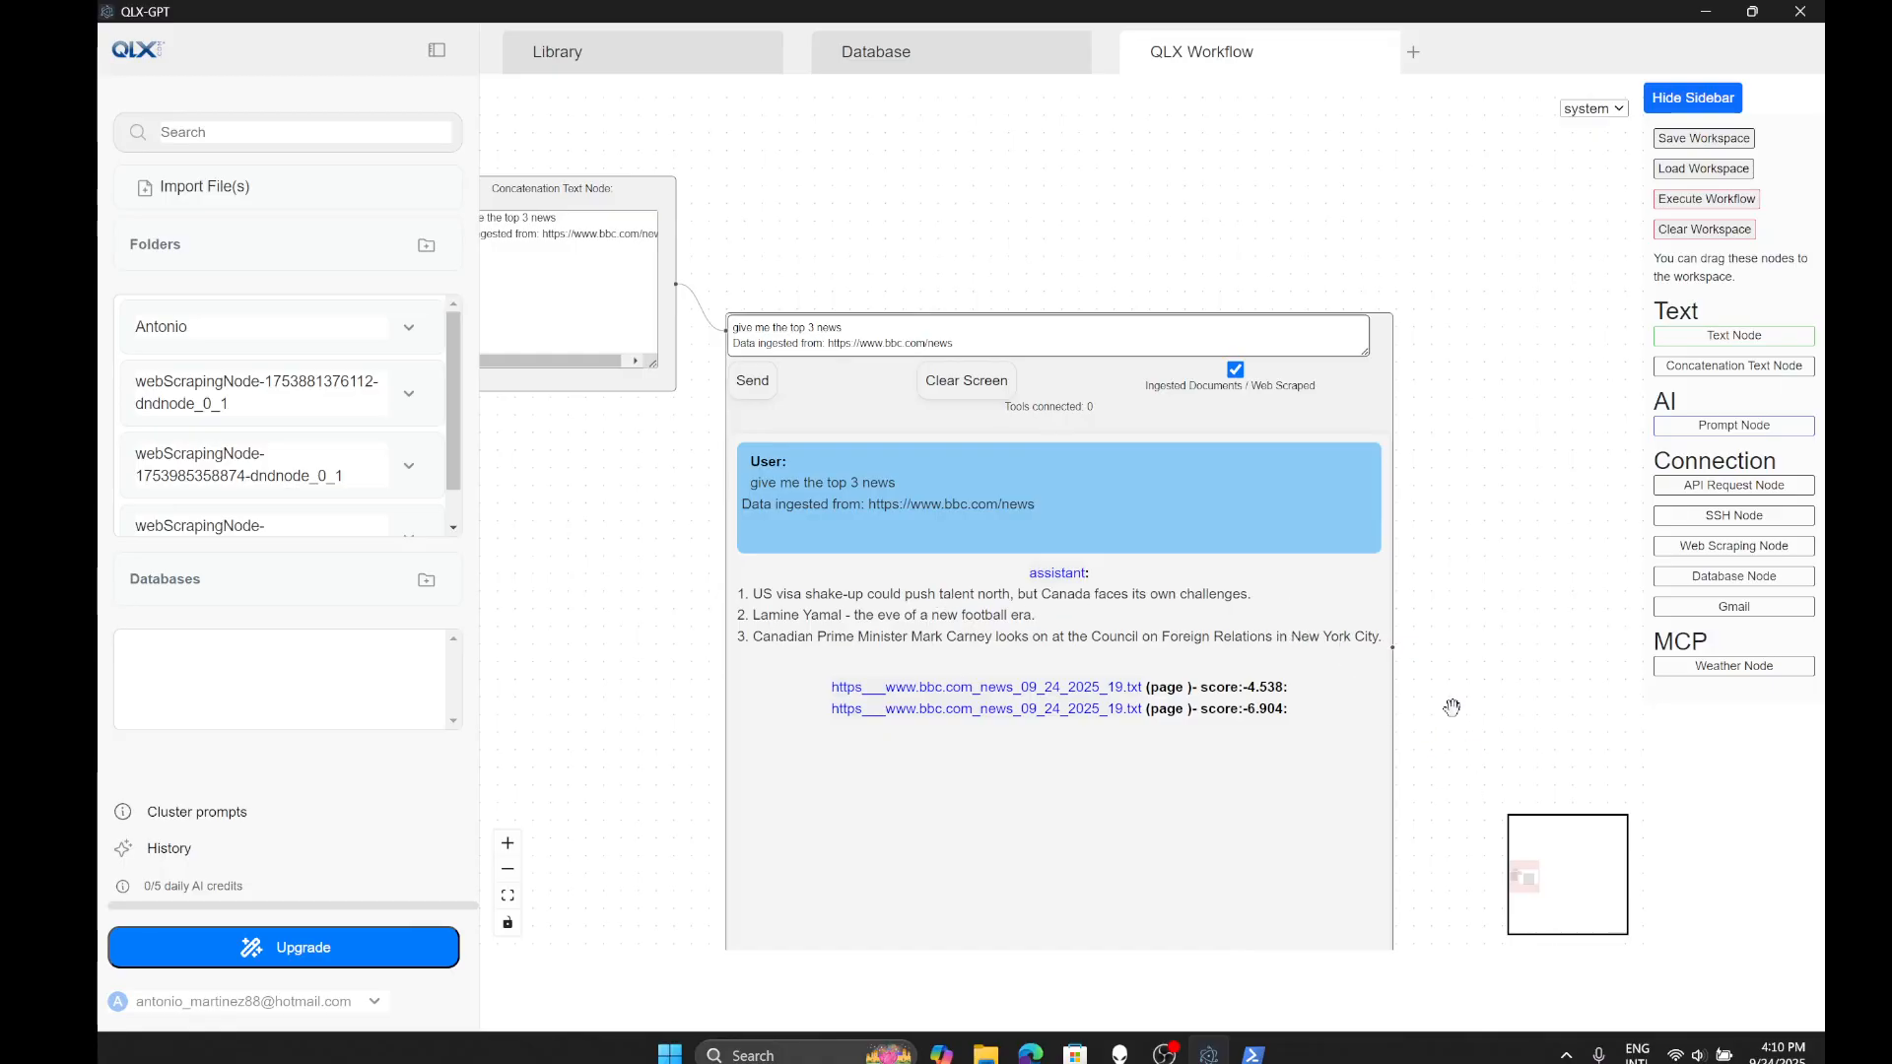
{"action": "scroll", "coordinate": [1508, 696], "scroll_direction": "down", "scroll_amount": 1}
{"action": "scroll", "coordinate": [1505, 695], "scroll_direction": "down", "scroll_amount": 1}
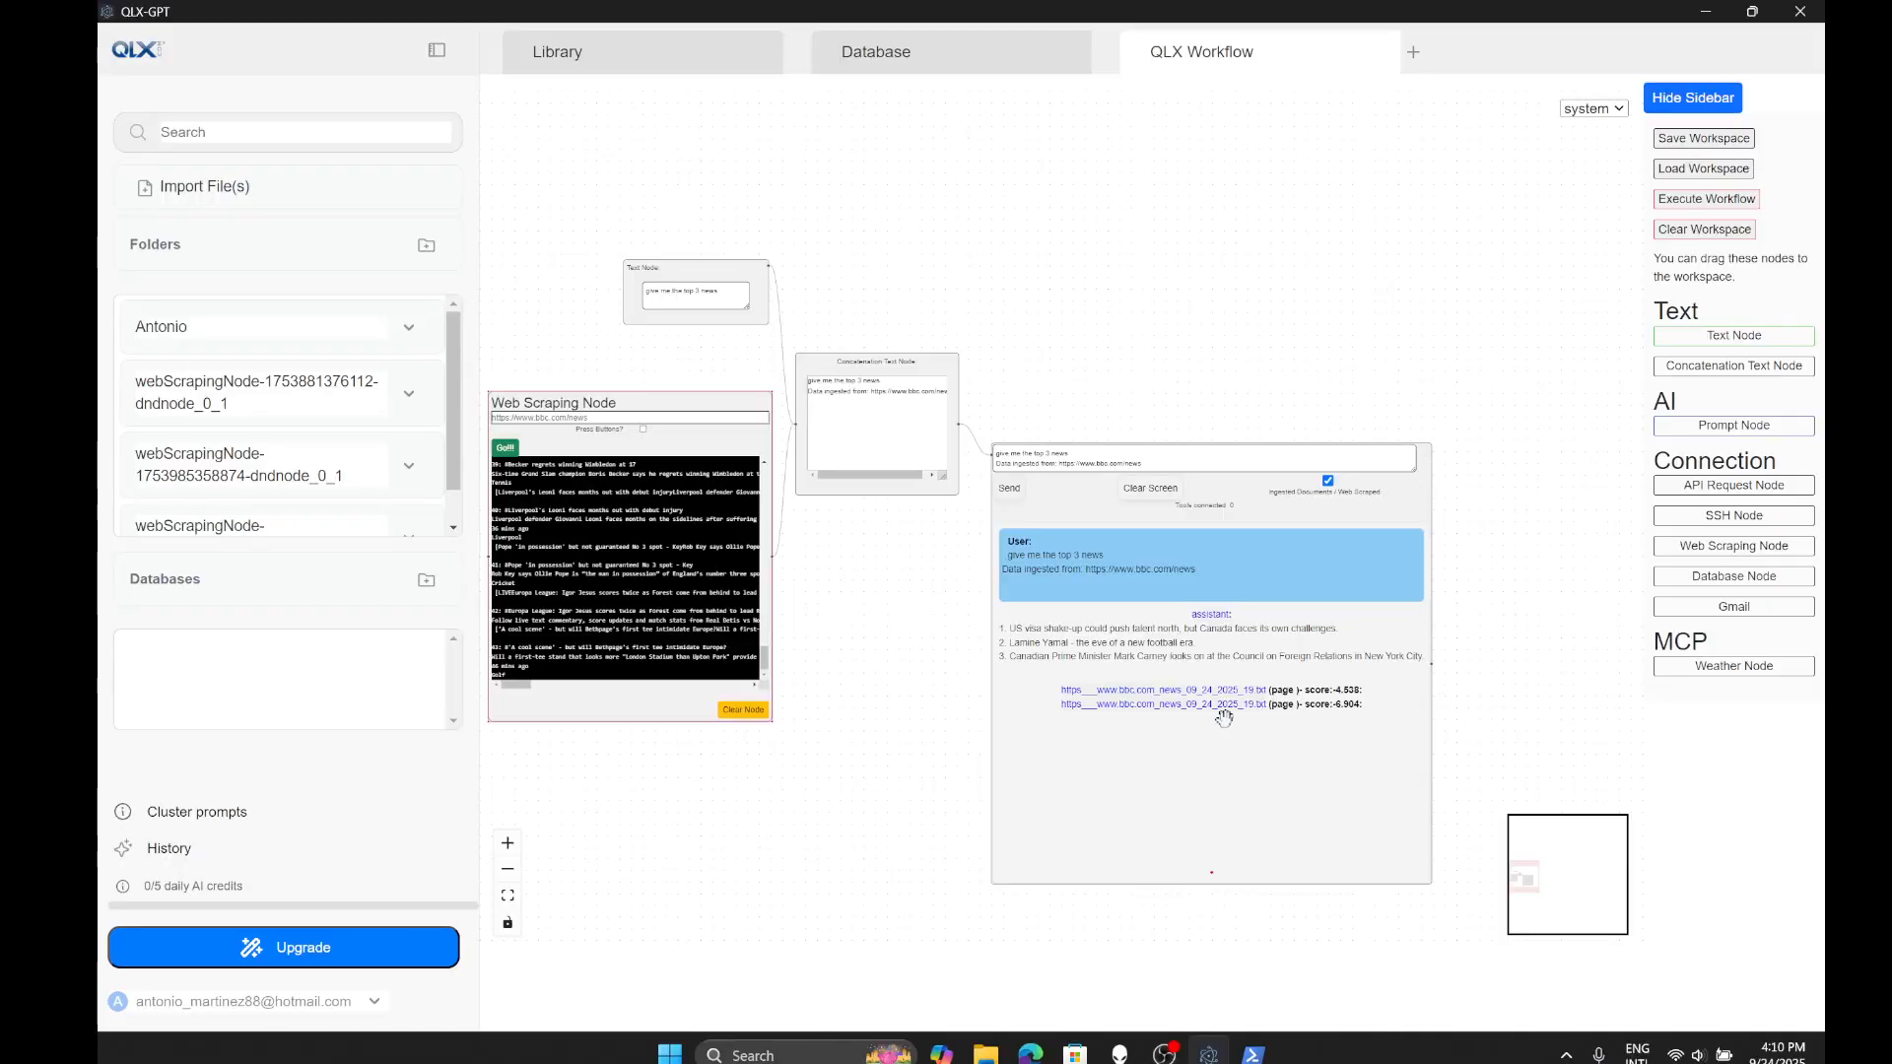
{"action": "left_click_drag", "start_coordinate": [824, 726], "coordinate": [891, 705]}
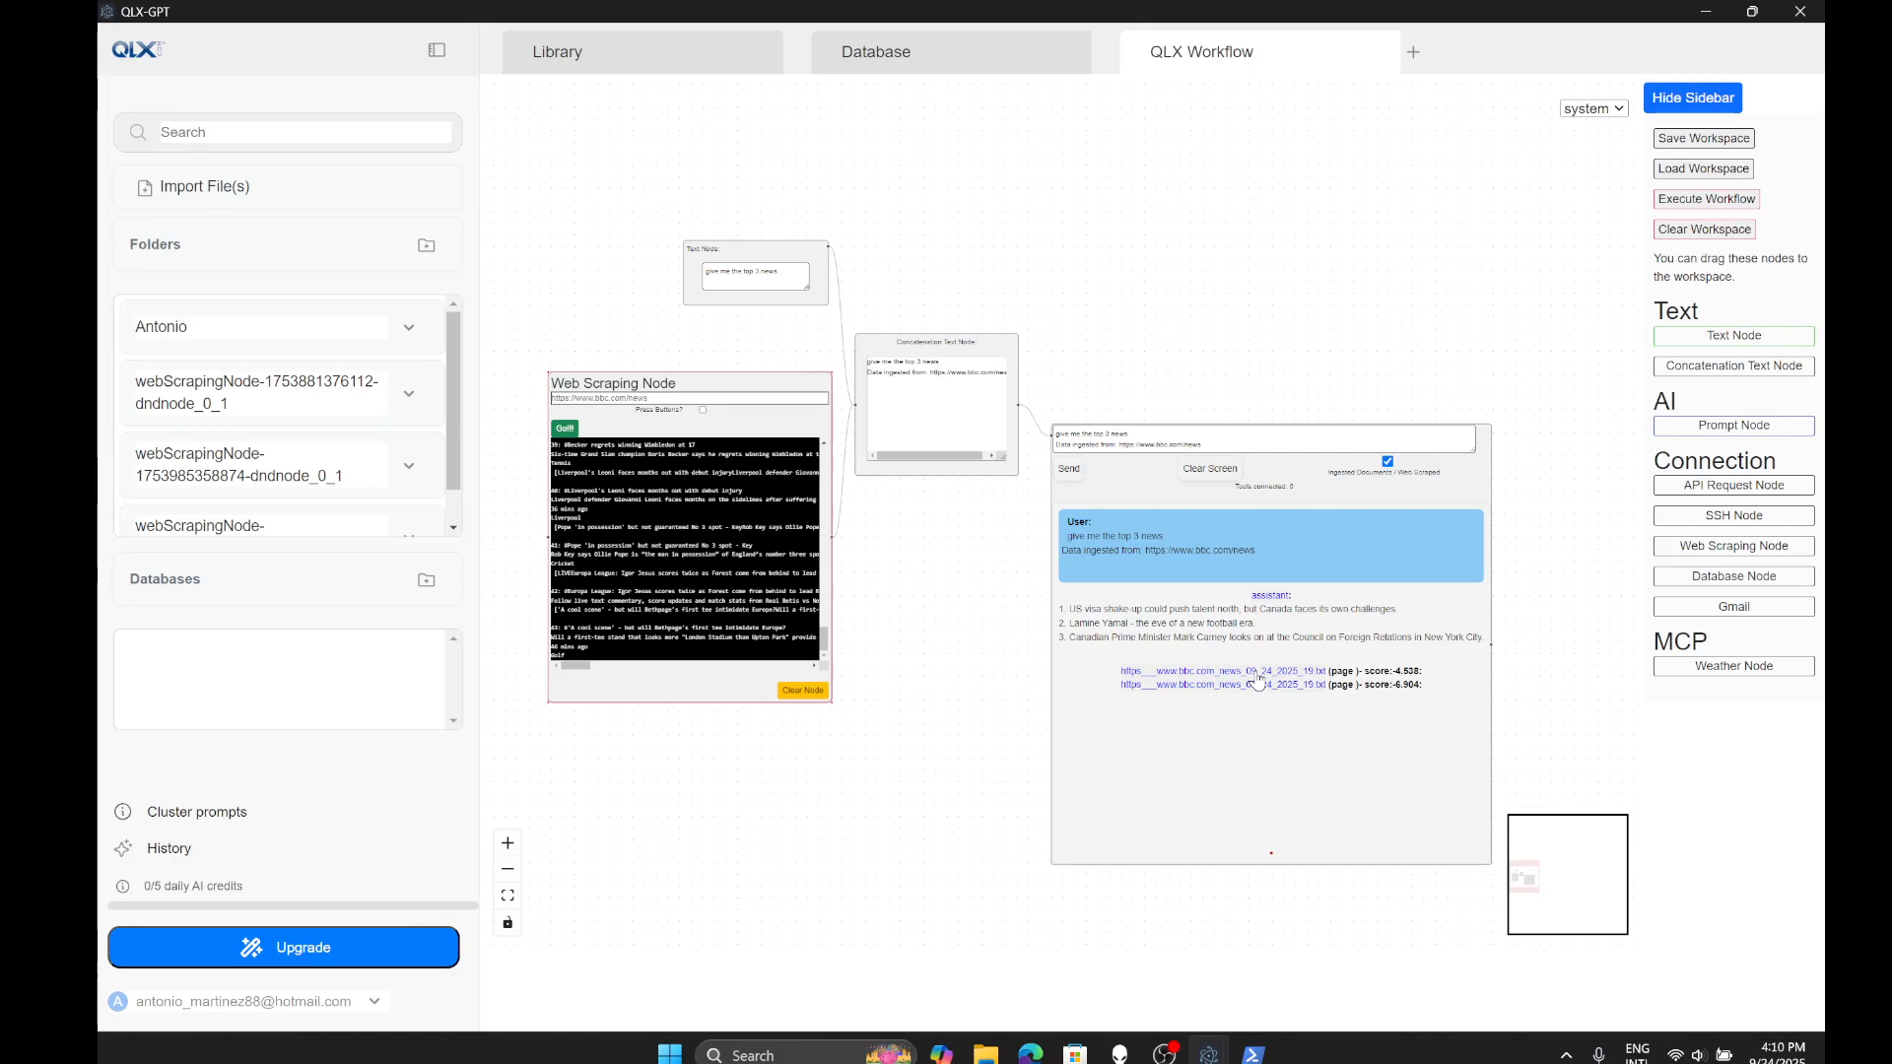
{"action": "scroll", "coordinate": [1055, 119], "scroll_direction": "down", "scroll_amount": 1}
{"action": "left_click_drag", "start_coordinate": [1018, 772], "coordinate": [1056, 710]}
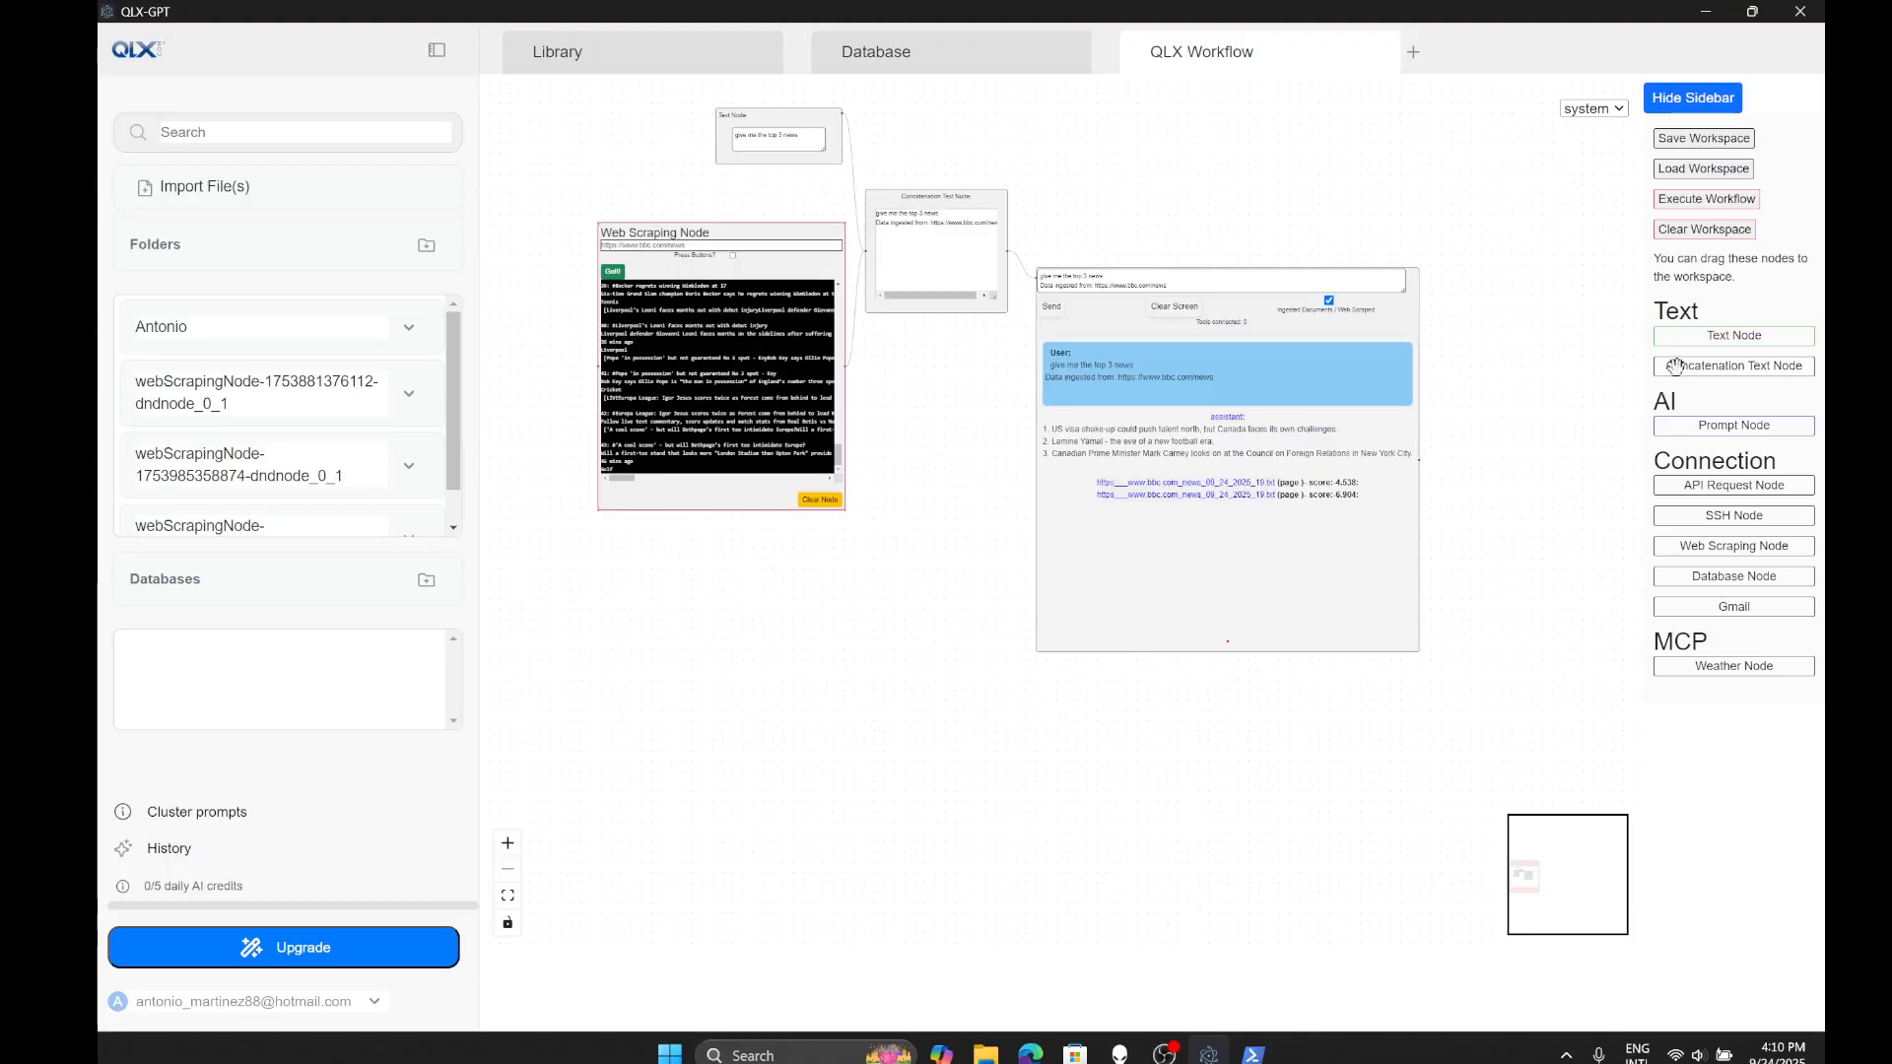
- Add a Concatenation Text Node below the graph and feed the prompt node's answer into it
{"action": "left_click_drag", "start_coordinate": [1673, 369], "coordinate": [764, 739]}
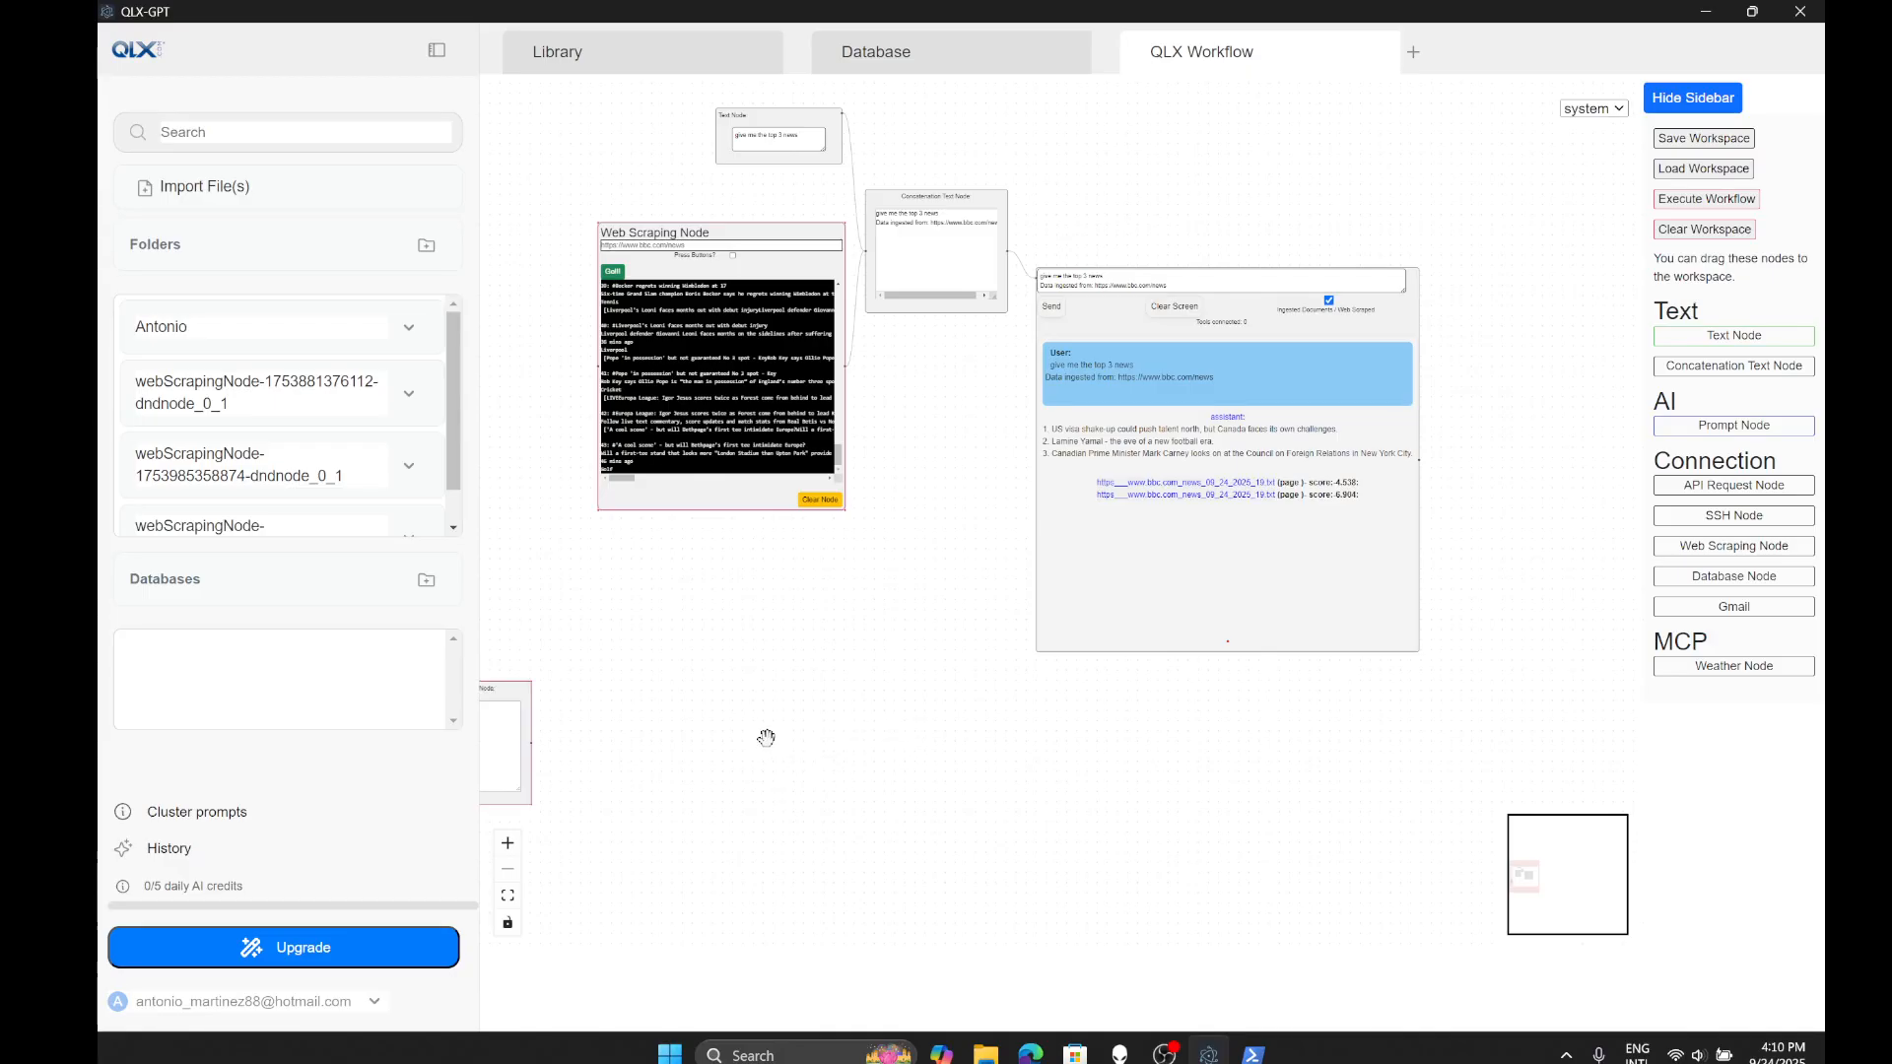
{"action": "left_click_drag", "start_coordinate": [517, 704], "coordinate": [954, 682]}
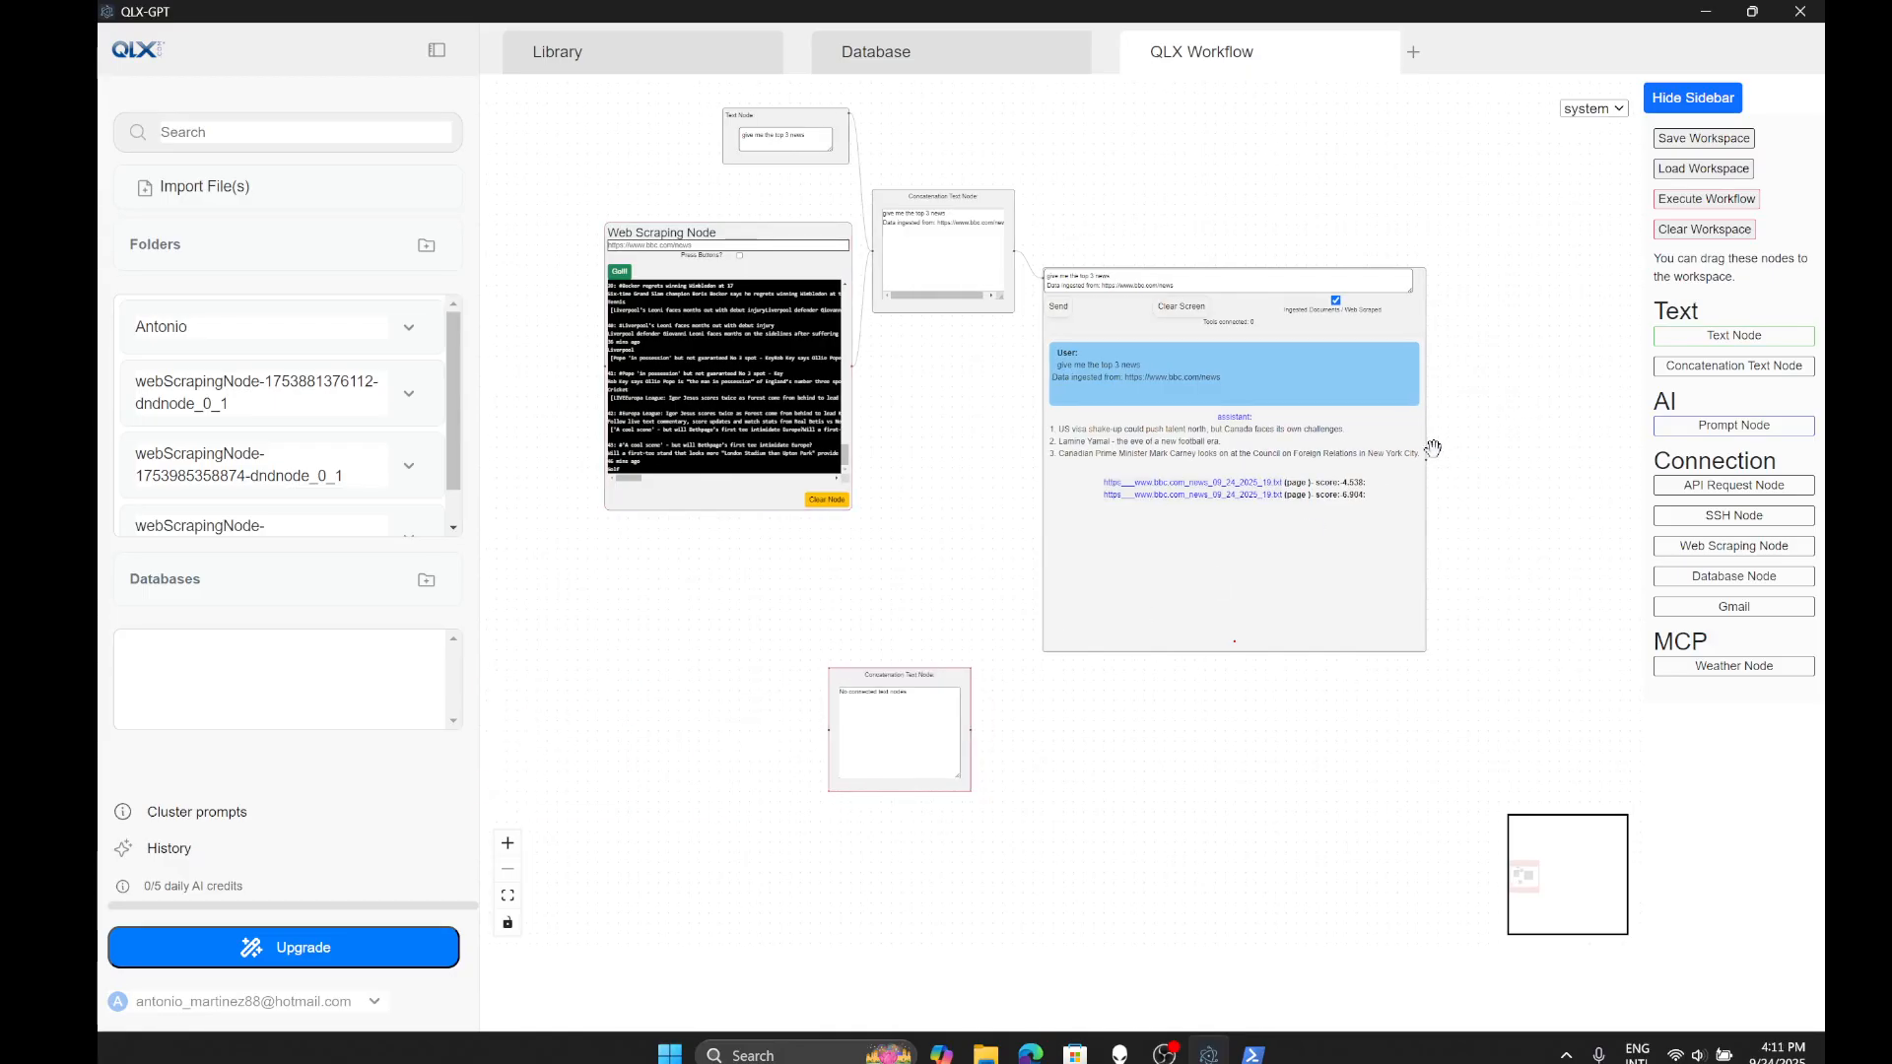
{"action": "left_click_drag", "start_coordinate": [1427, 462], "coordinate": [881, 760]}
- Add a Text Node reading 'Write an email with the following information' and place a Gmail node beside it
{"action": "left_click_drag", "start_coordinate": [1714, 333], "coordinate": [765, 633]}
{"action": "left_click_drag", "start_coordinate": [503, 591], "coordinate": [827, 706]}
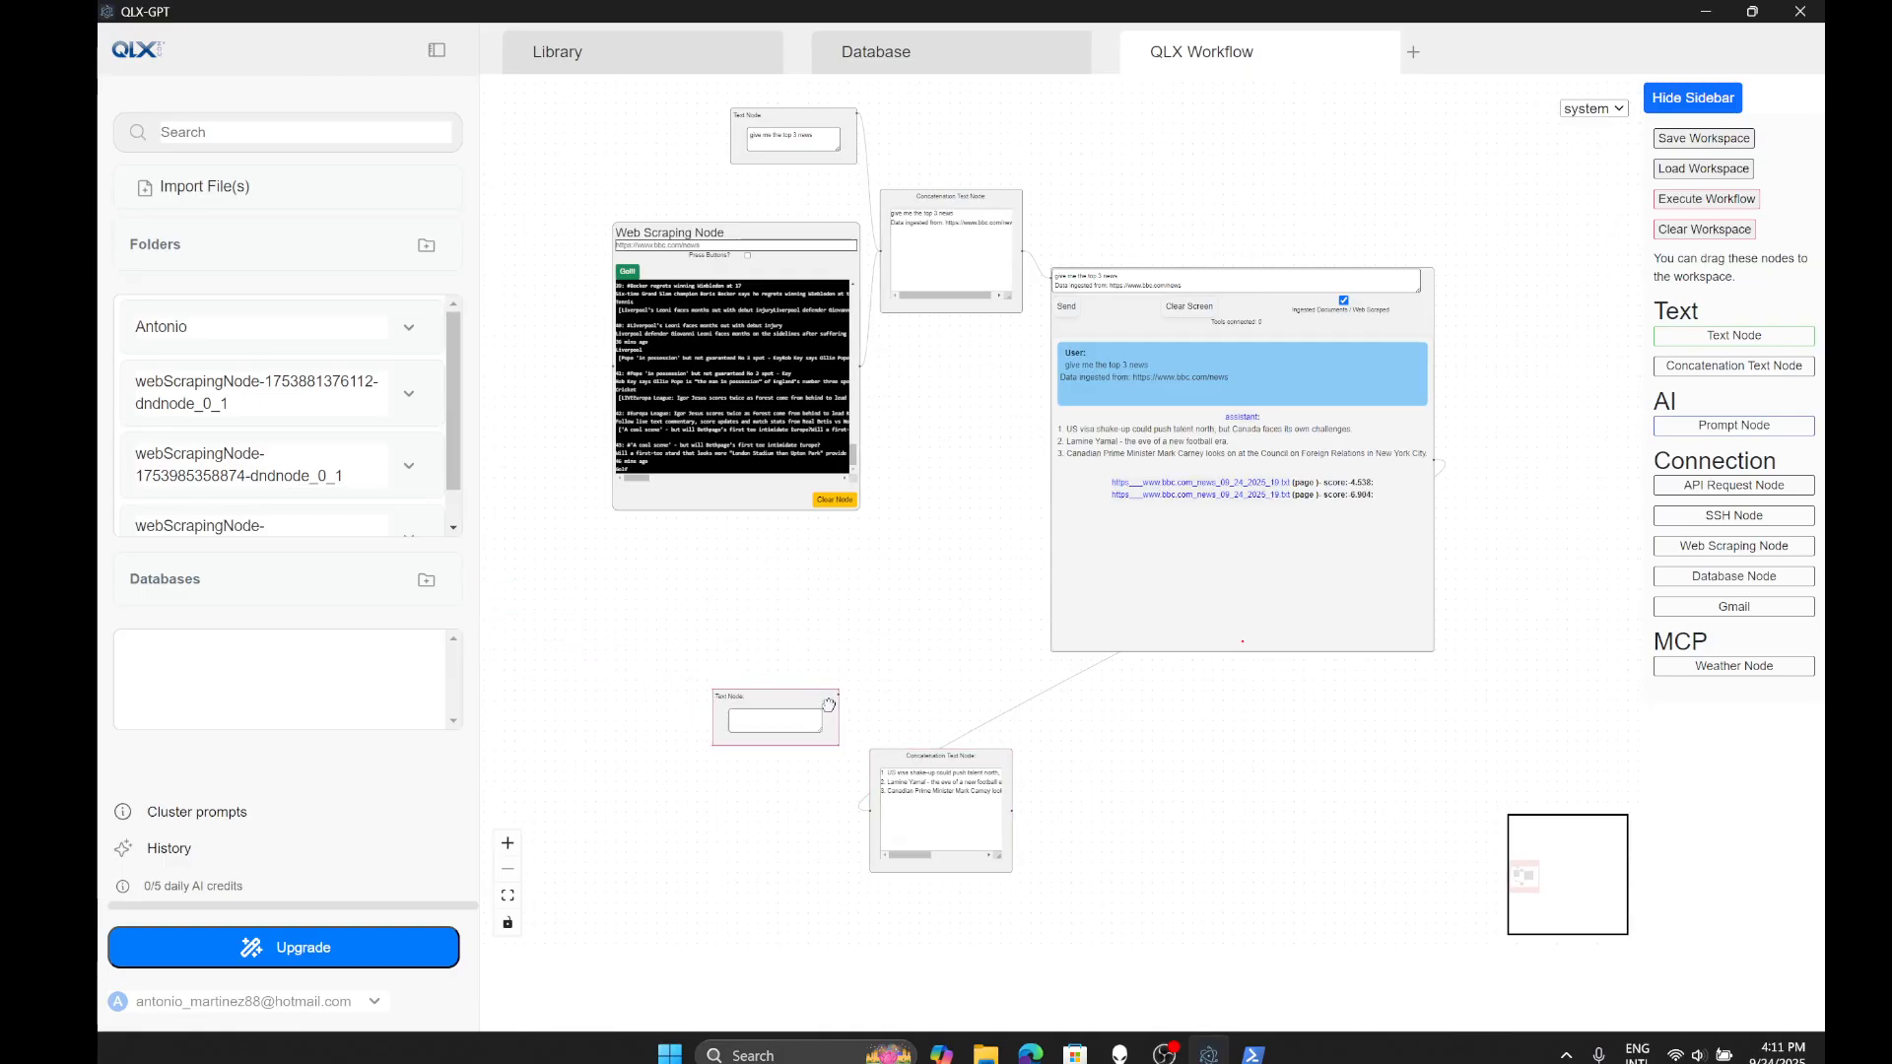
{"action": "scroll", "coordinate": [785, 765], "scroll_direction": "up", "scroll_amount": 3}
{"action": "left_click", "coordinate": [739, 695]}
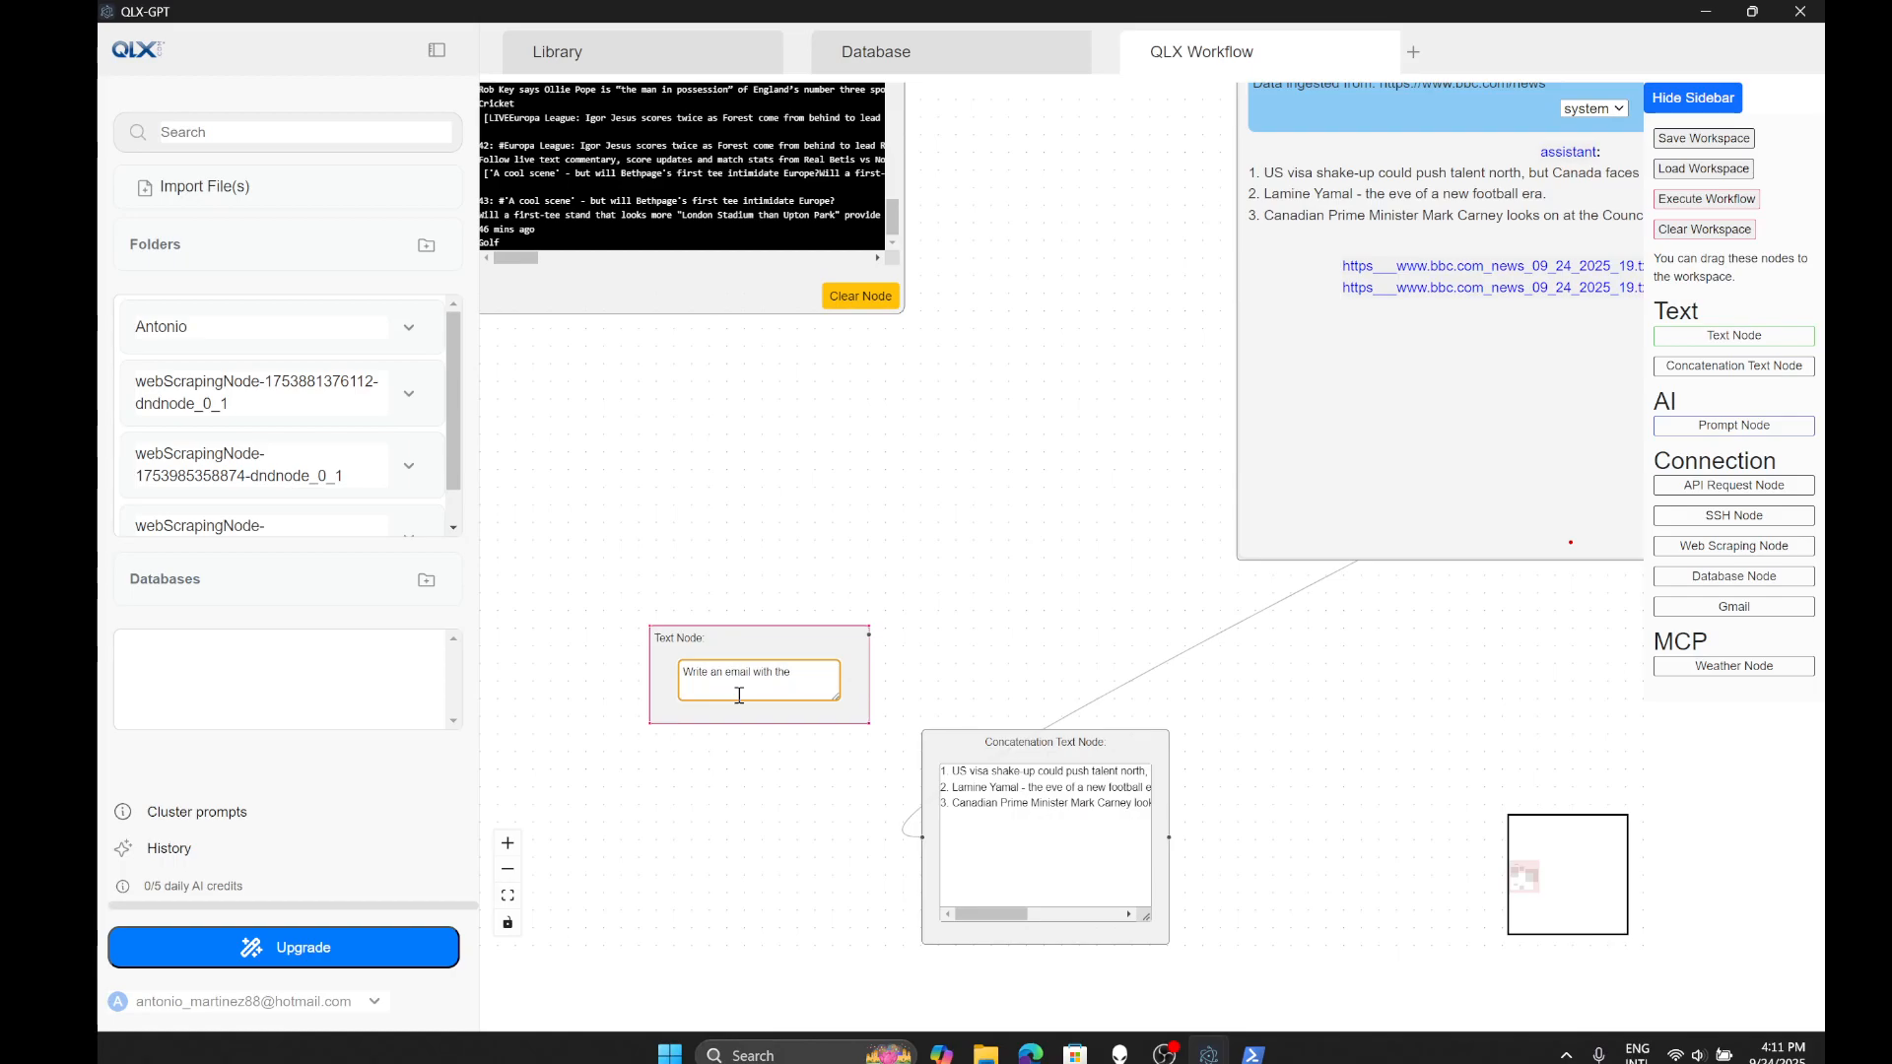
{"action": "type", "text": "information"}
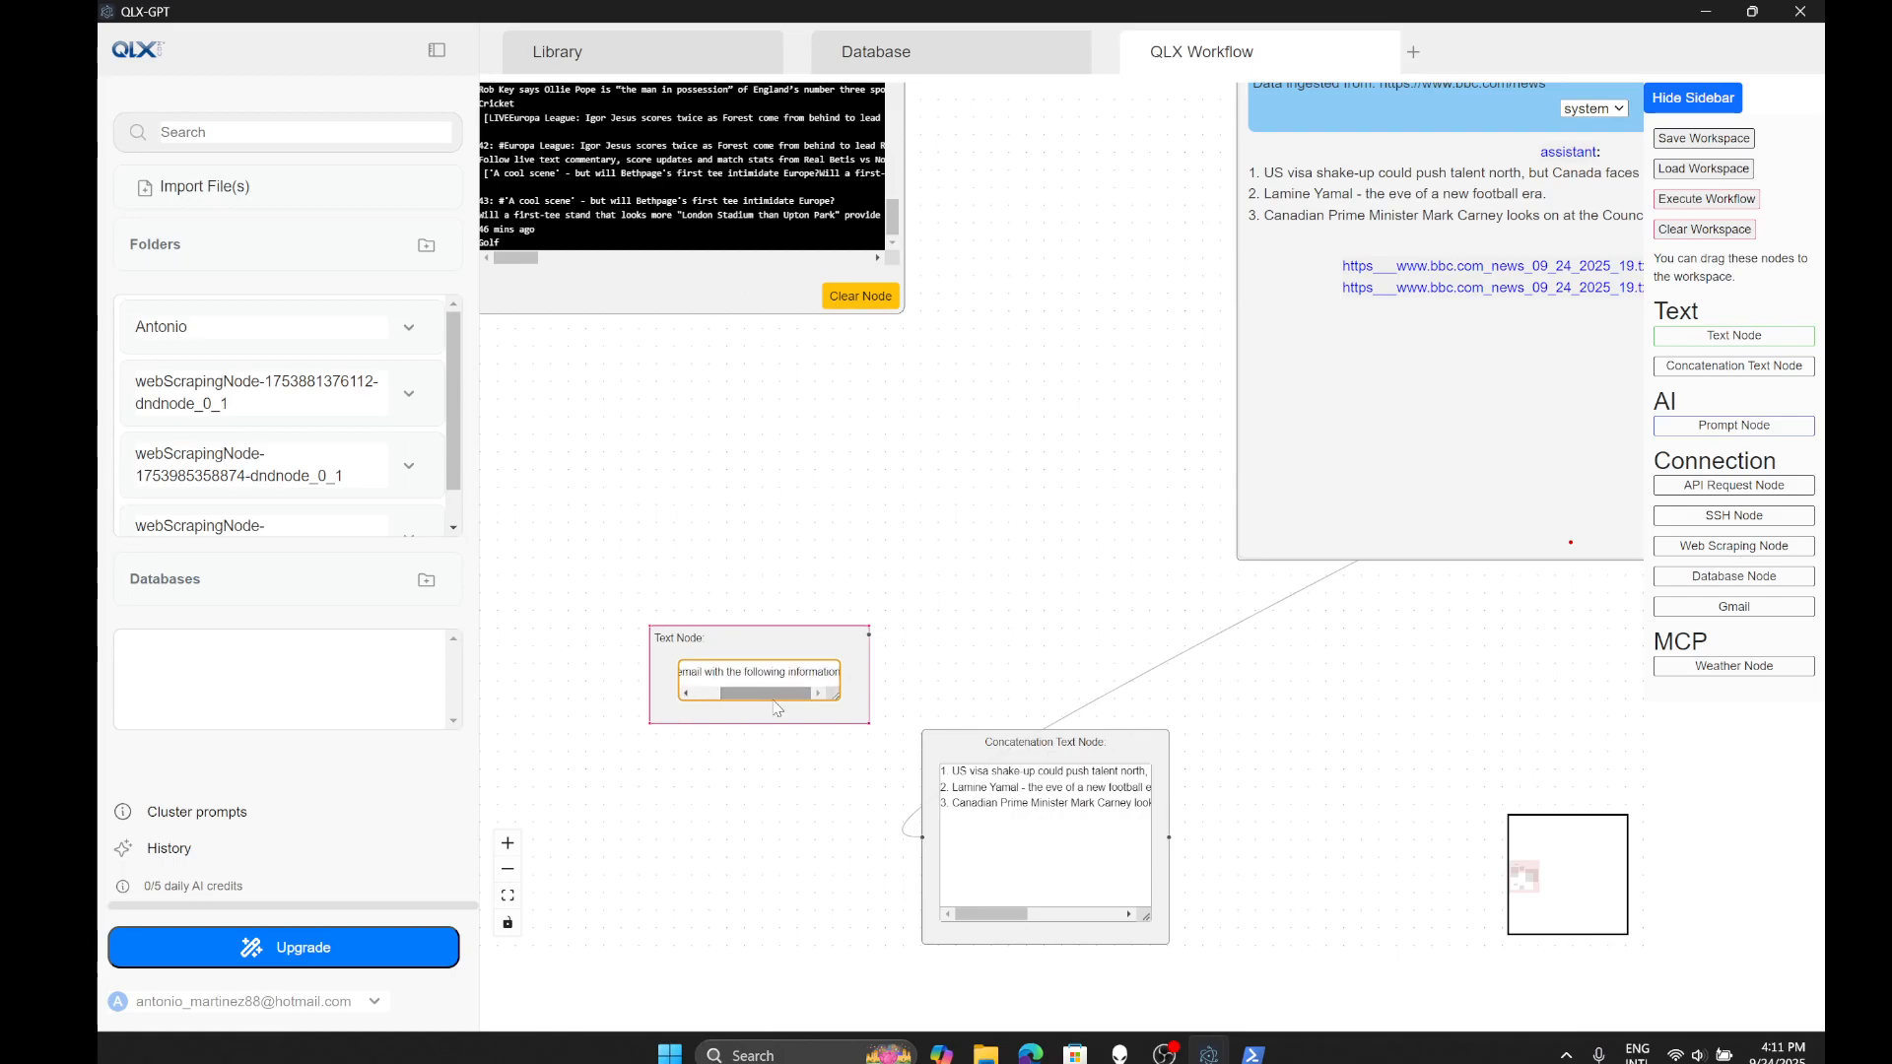
{"action": "left_click_drag", "start_coordinate": [789, 639], "coordinate": [922, 836]}
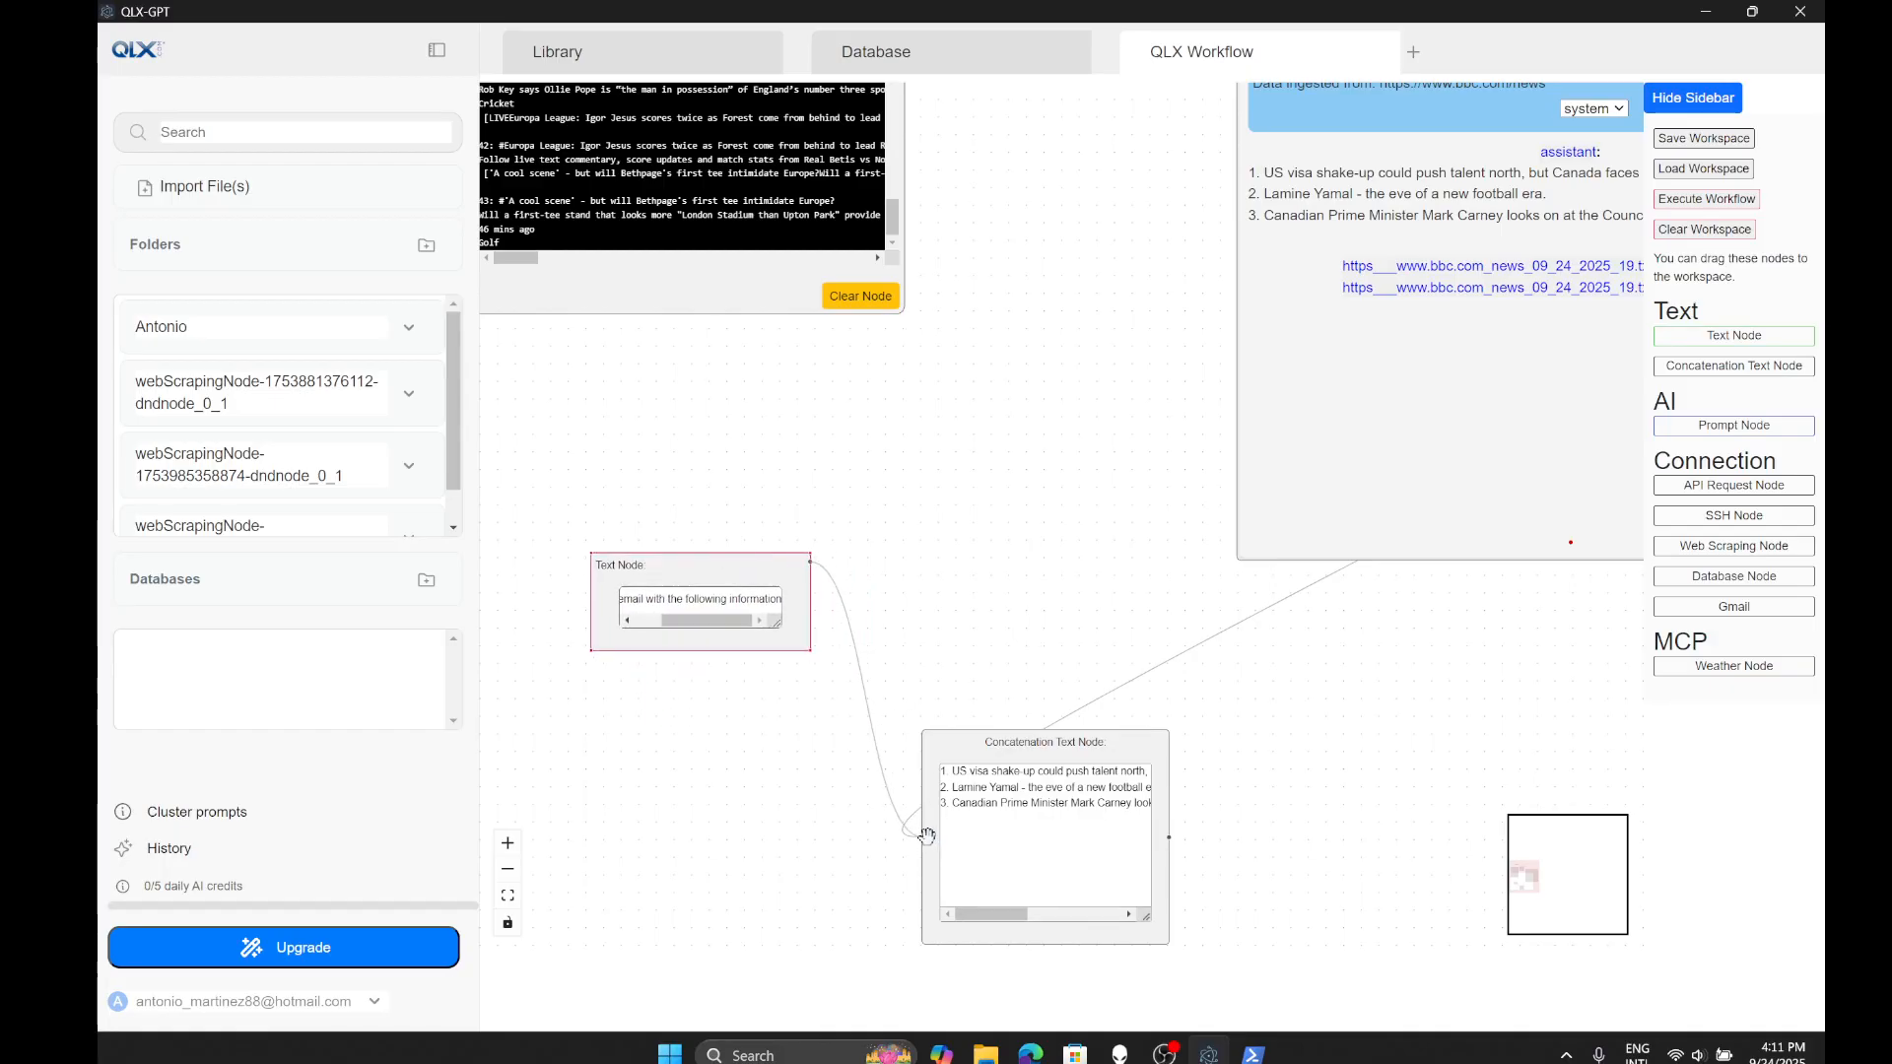
{"action": "scroll", "coordinate": [954, 612], "scroll_direction": "down", "scroll_amount": 5}
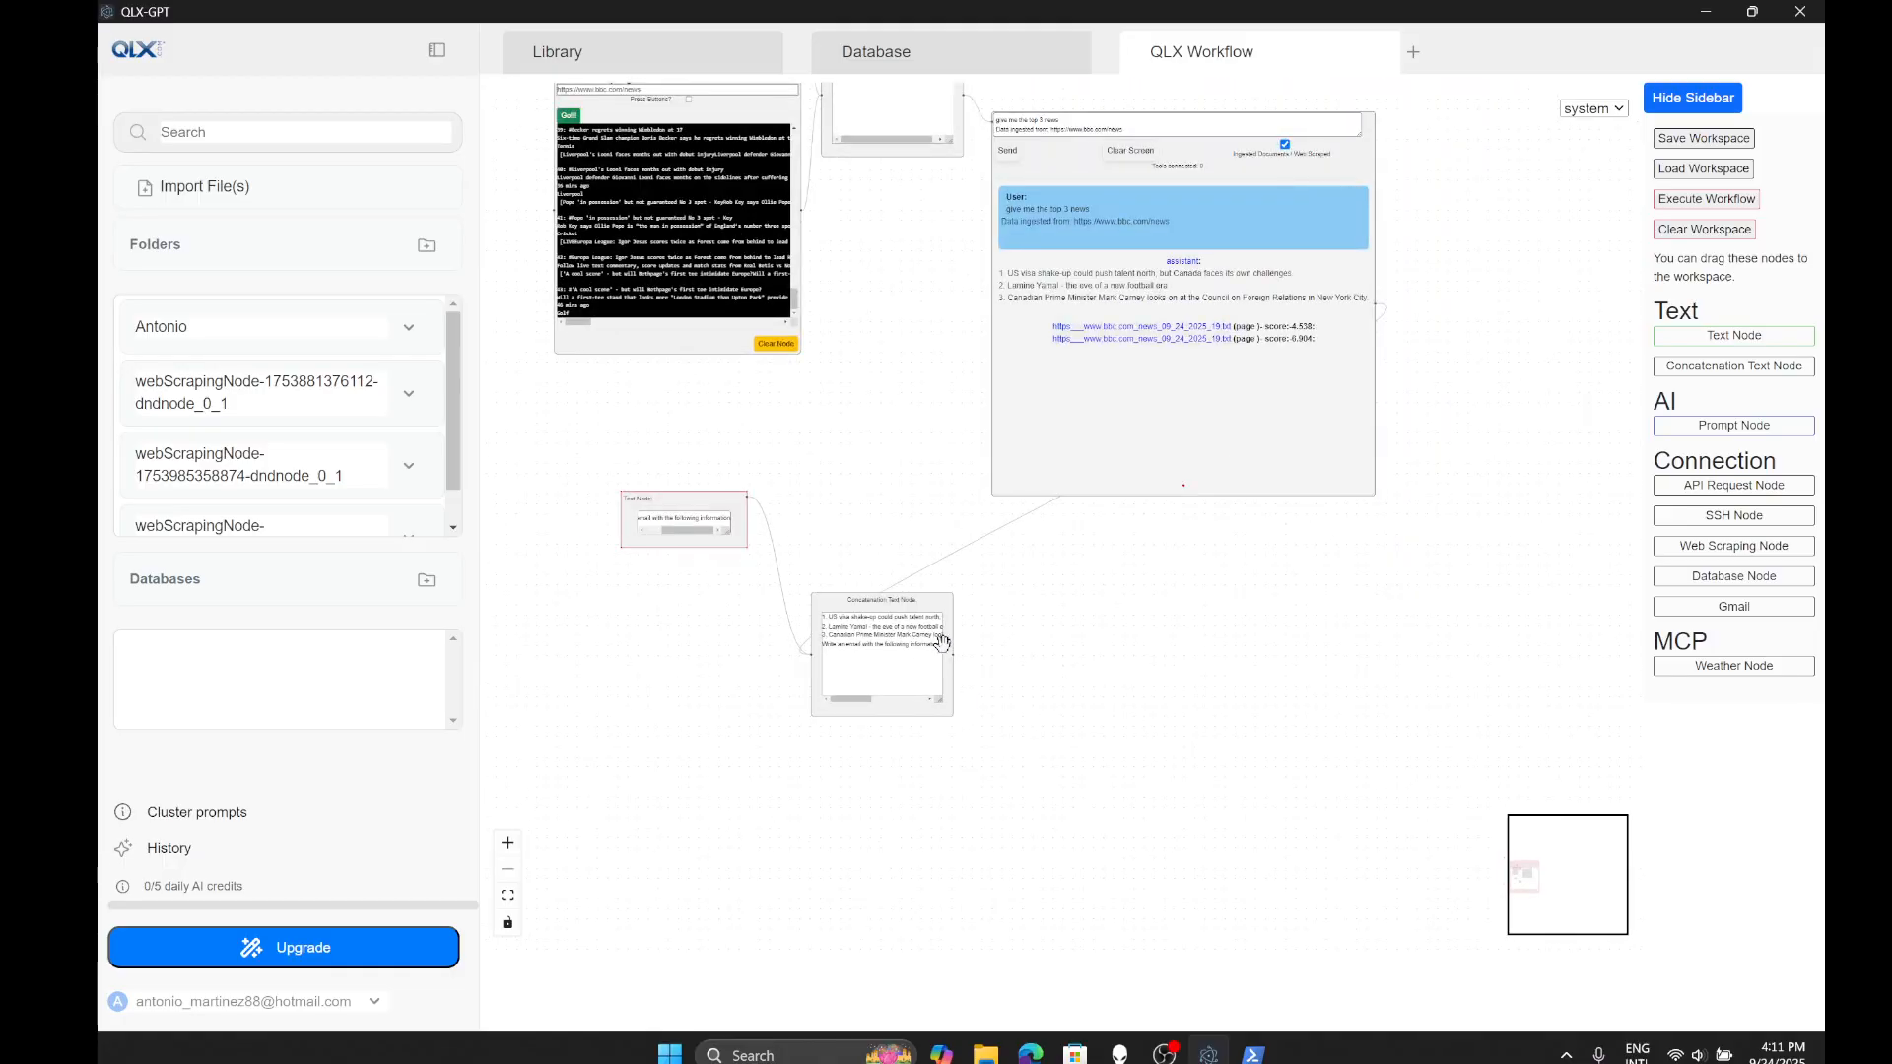
{"action": "left_click_drag", "start_coordinate": [1764, 608], "coordinate": [1340, 652]}
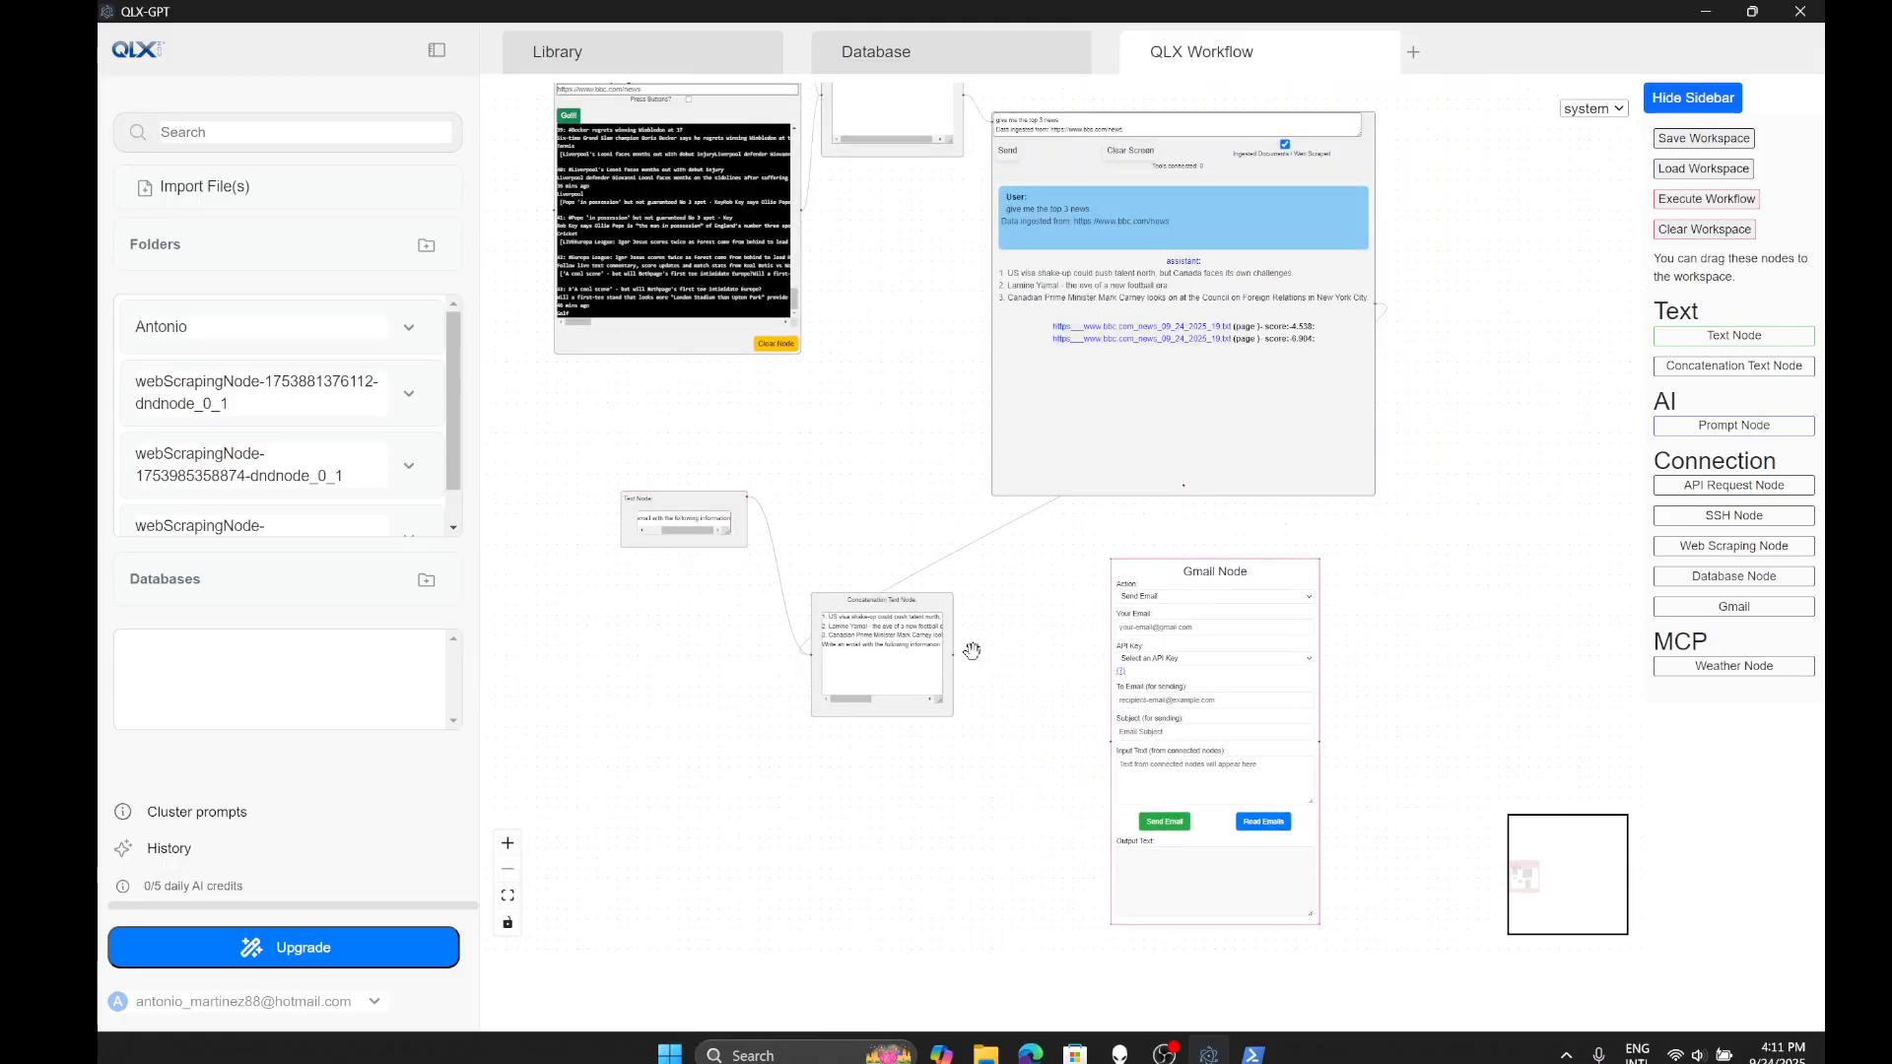
- Feed the combined text into the Gmail node, keep Send Email, and enter your own sender address
{"action": "left_click_drag", "start_coordinate": [952, 650], "coordinate": [1111, 741]}
{"action": "scroll", "coordinate": [1218, 731], "scroll_direction": "up", "scroll_amount": 3}
{"action": "left_click_drag", "start_coordinate": [1159, 533], "coordinate": [1135, 494]}
{"action": "left_click", "coordinate": [1131, 489]}
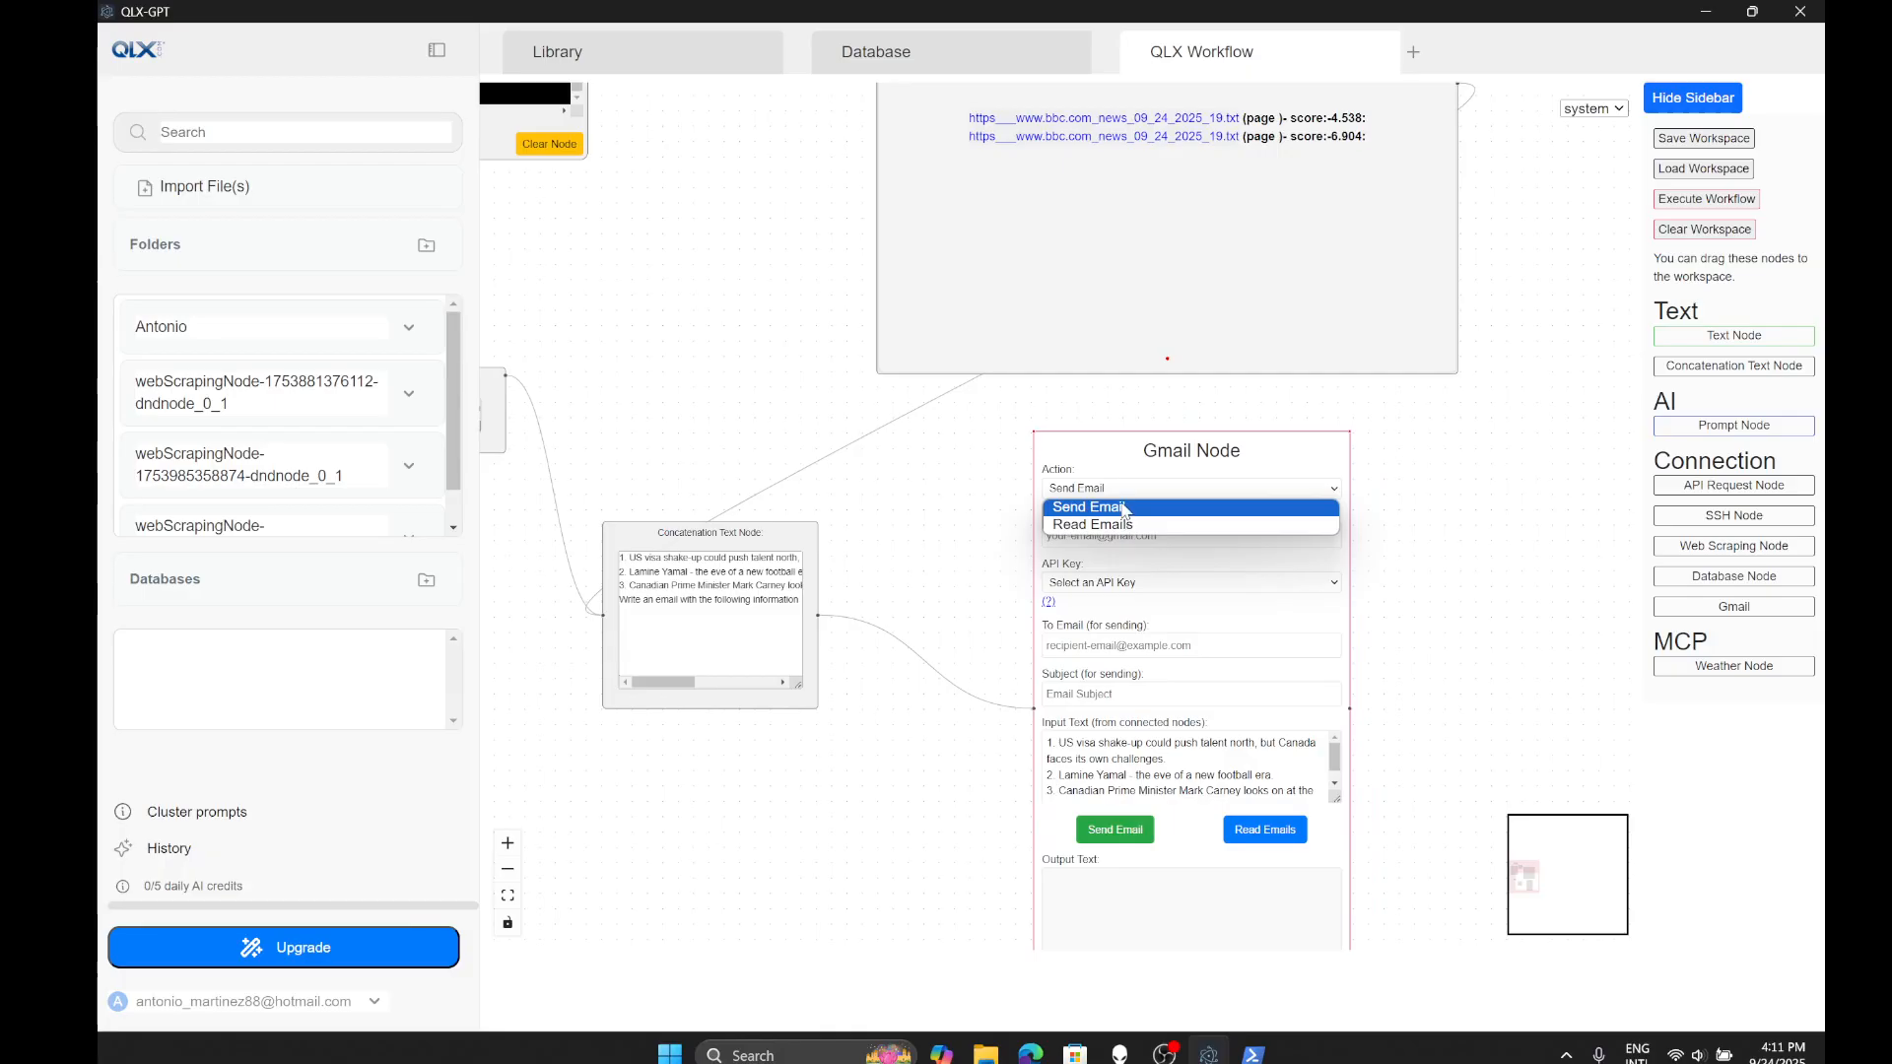
{"action": "left_click", "coordinate": [1124, 505]}
{"action": "left_click", "coordinate": [1132, 533]}
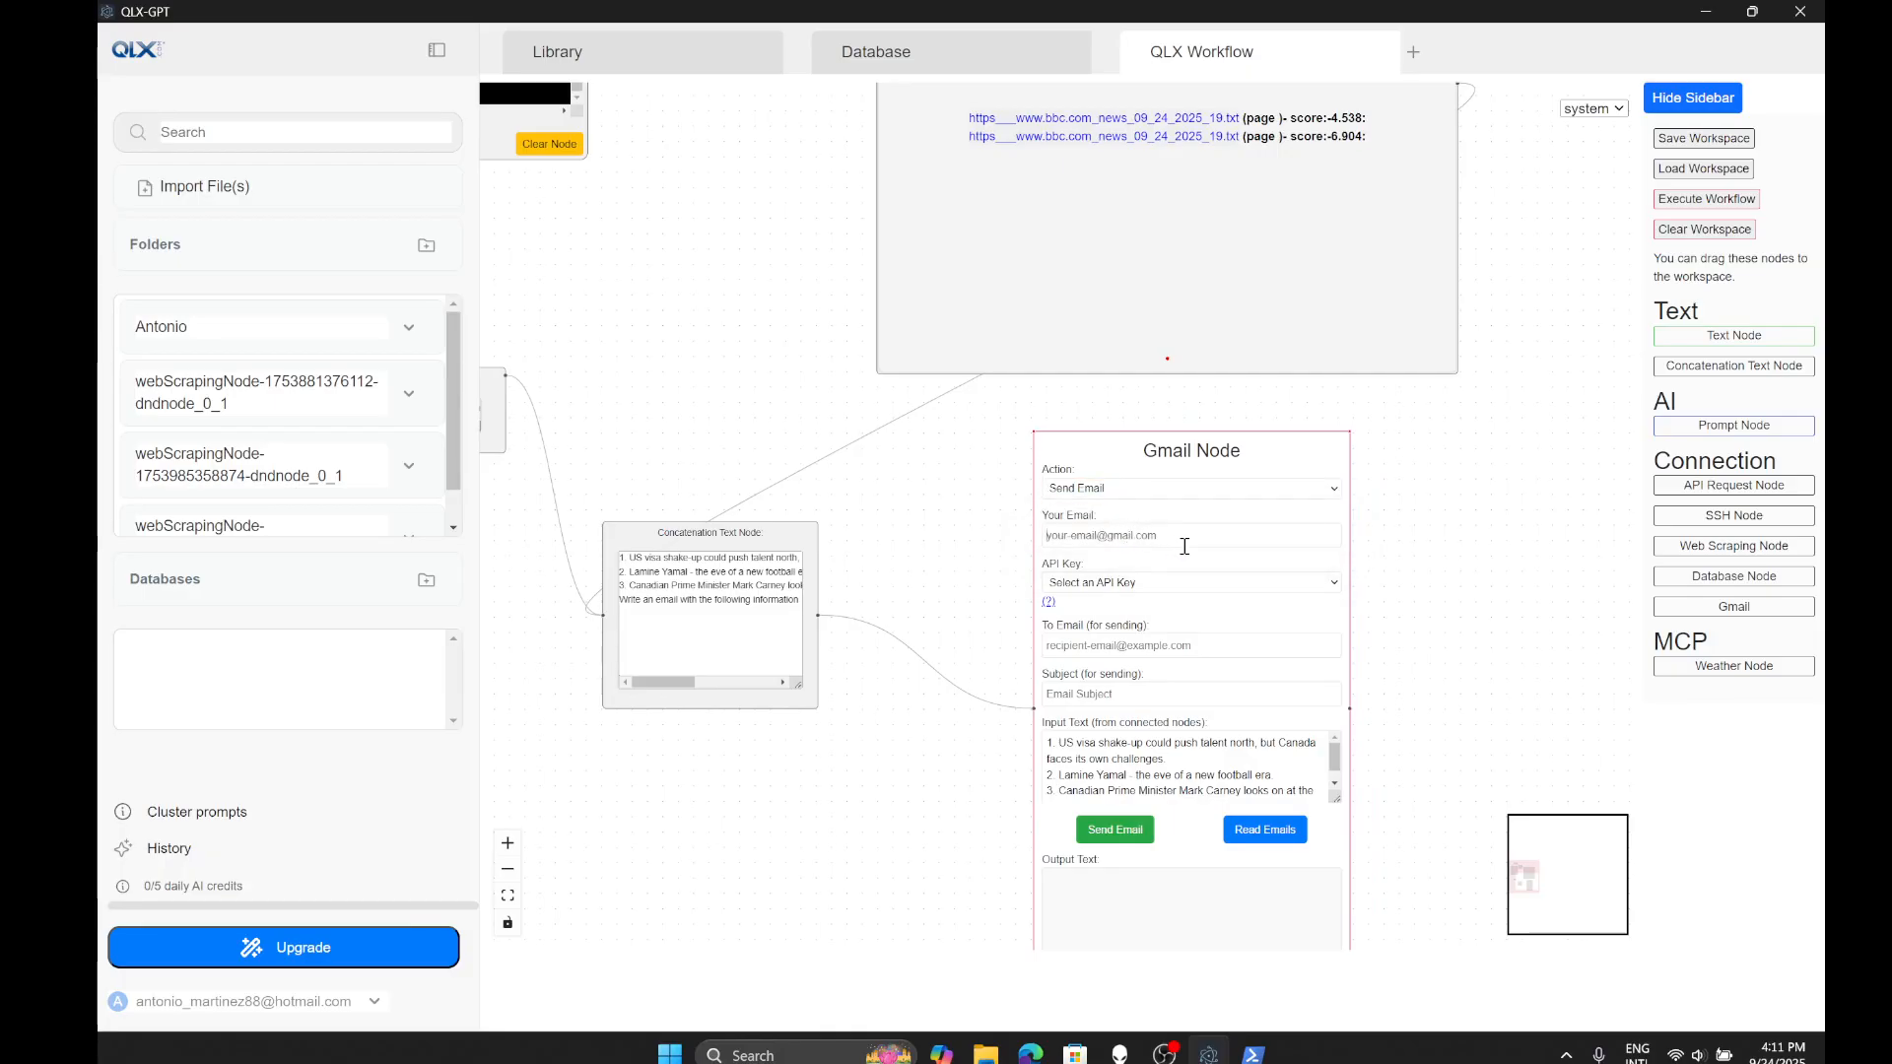
- Choose the 'Gmail work' API key in the Gmail node
{"action": "left_click", "coordinate": [1163, 586]}
{"action": "left_click", "coordinate": [1141, 638]}
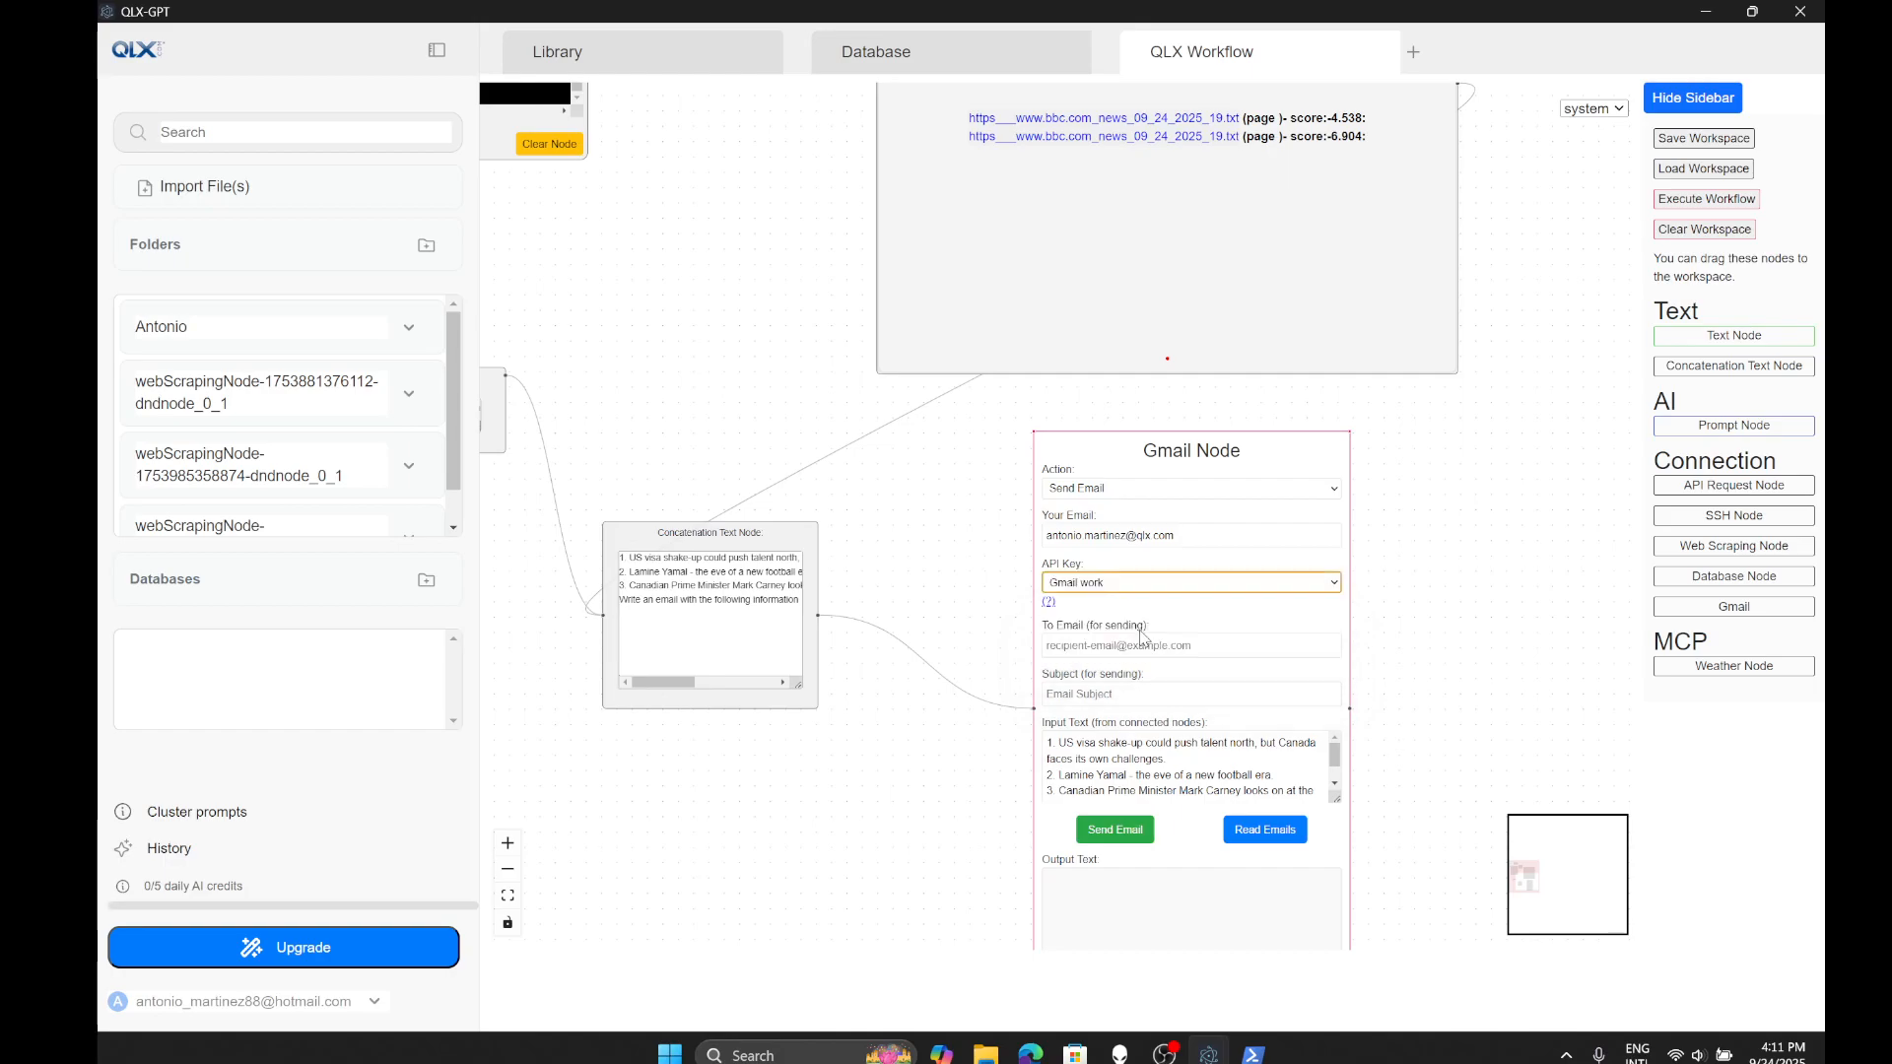
{"action": "left_click", "coordinate": [375, 1003]}
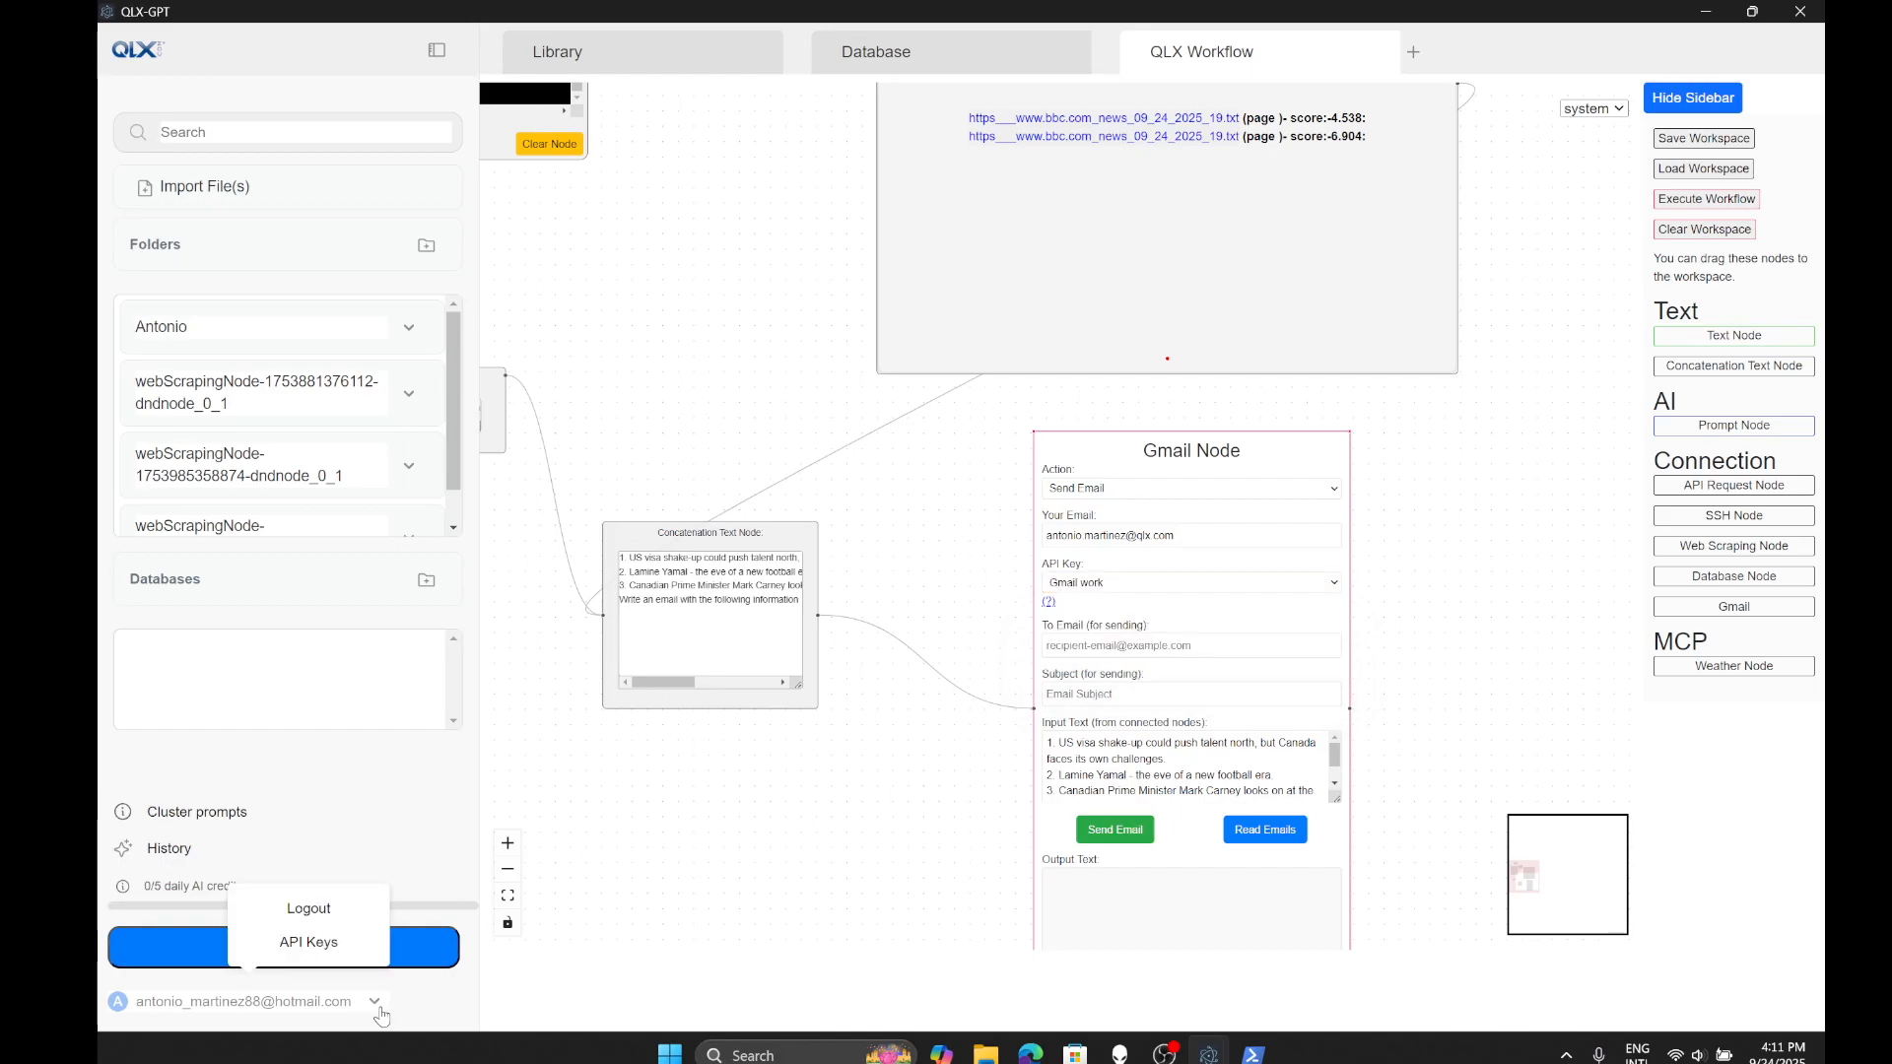
{"action": "left_click", "coordinate": [1538, 599]}
{"action": "scroll", "coordinate": [1488, 582], "scroll_direction": "down", "scroll_amount": 2}
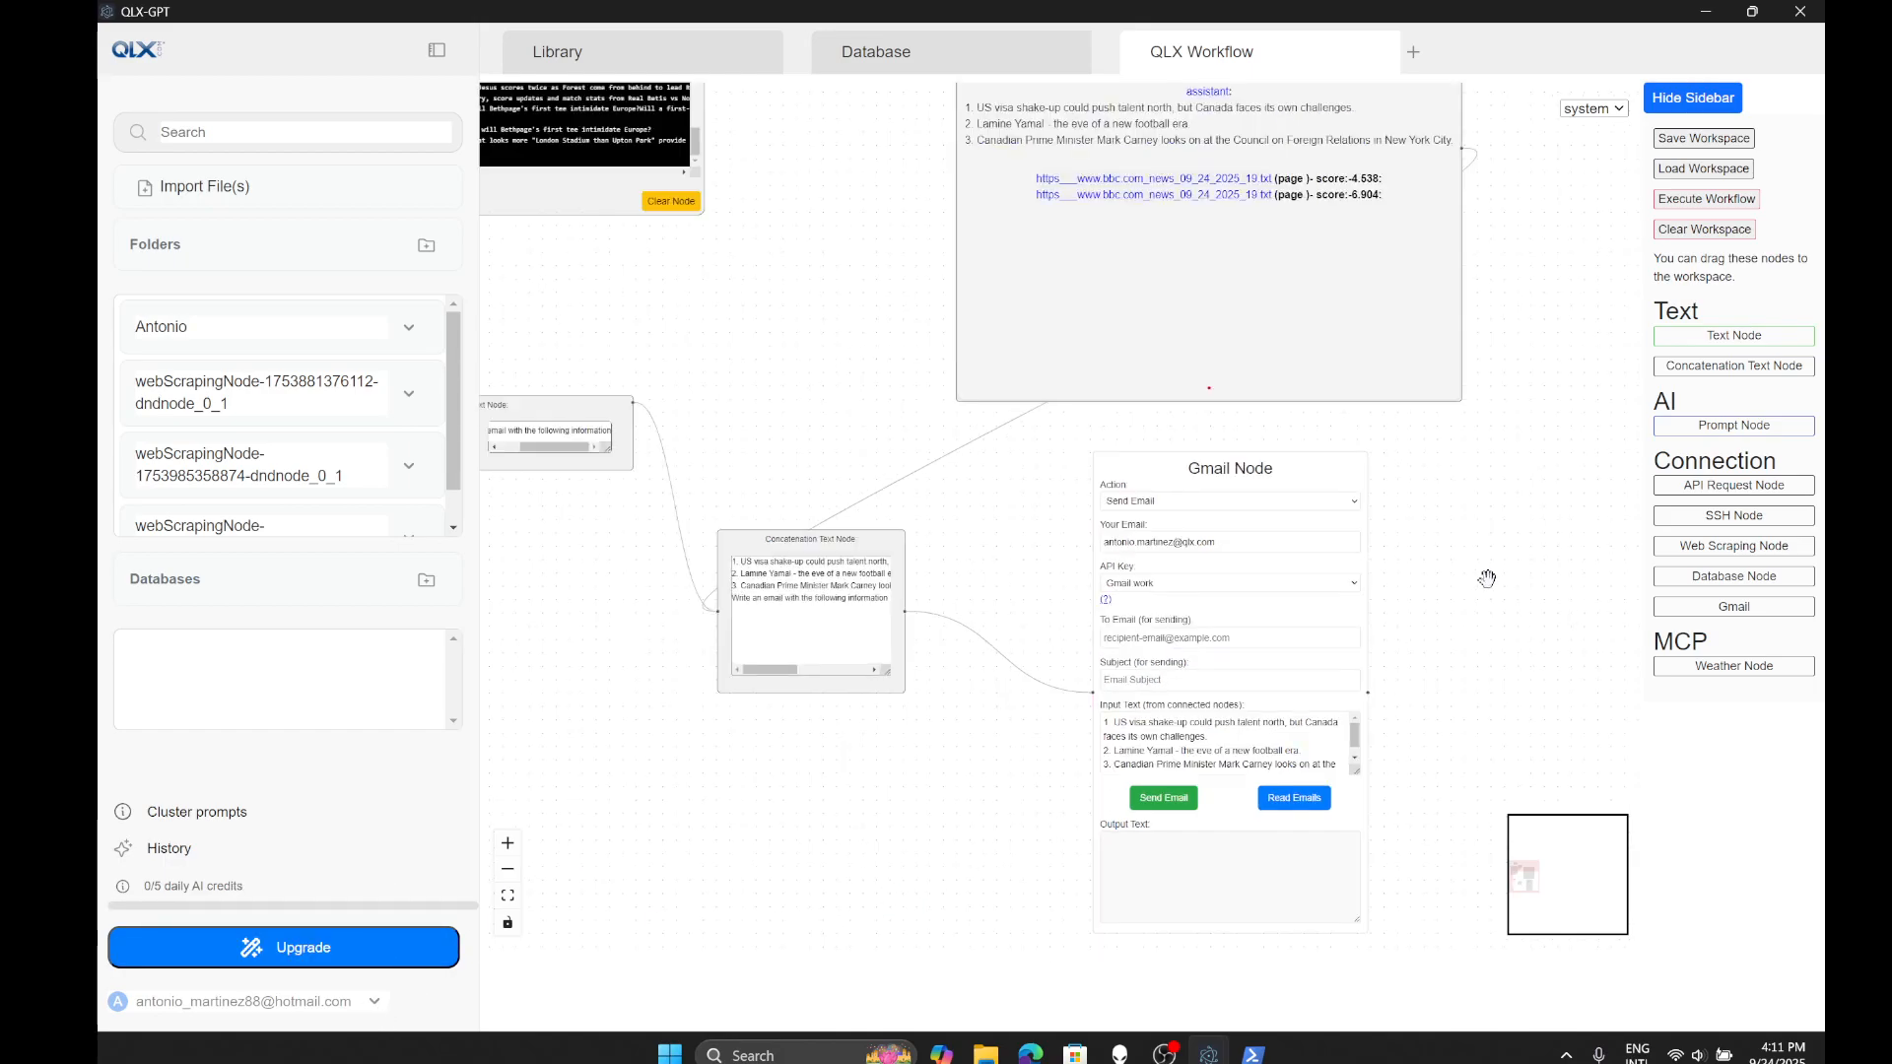
{"action": "scroll", "coordinate": [1343, 499], "scroll_direction": "up", "scroll_amount": 4}
{"action": "left_click_drag", "start_coordinate": [1493, 680], "coordinate": [1468, 645]}
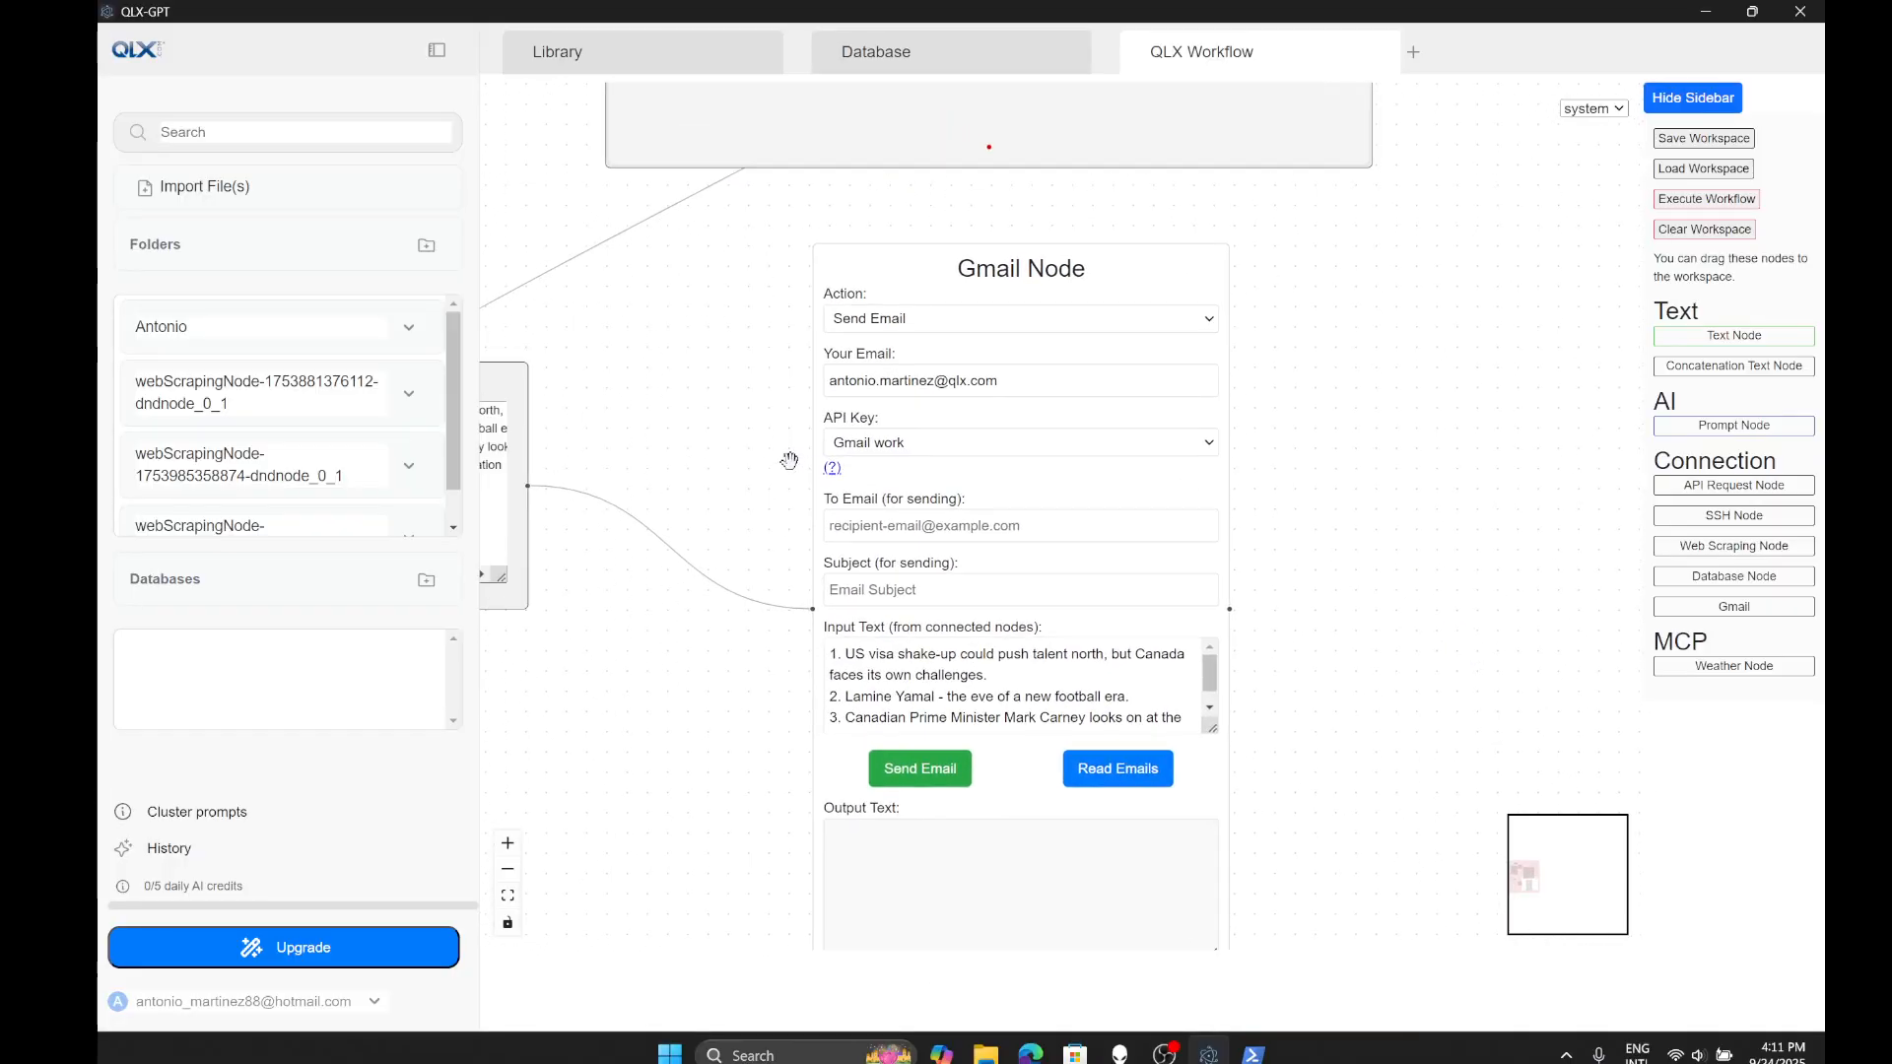
- Copy the sender address into To Email and enter the subject 'Top 3 news'
{"action": "triple_click", "coordinate": [1012, 387]}
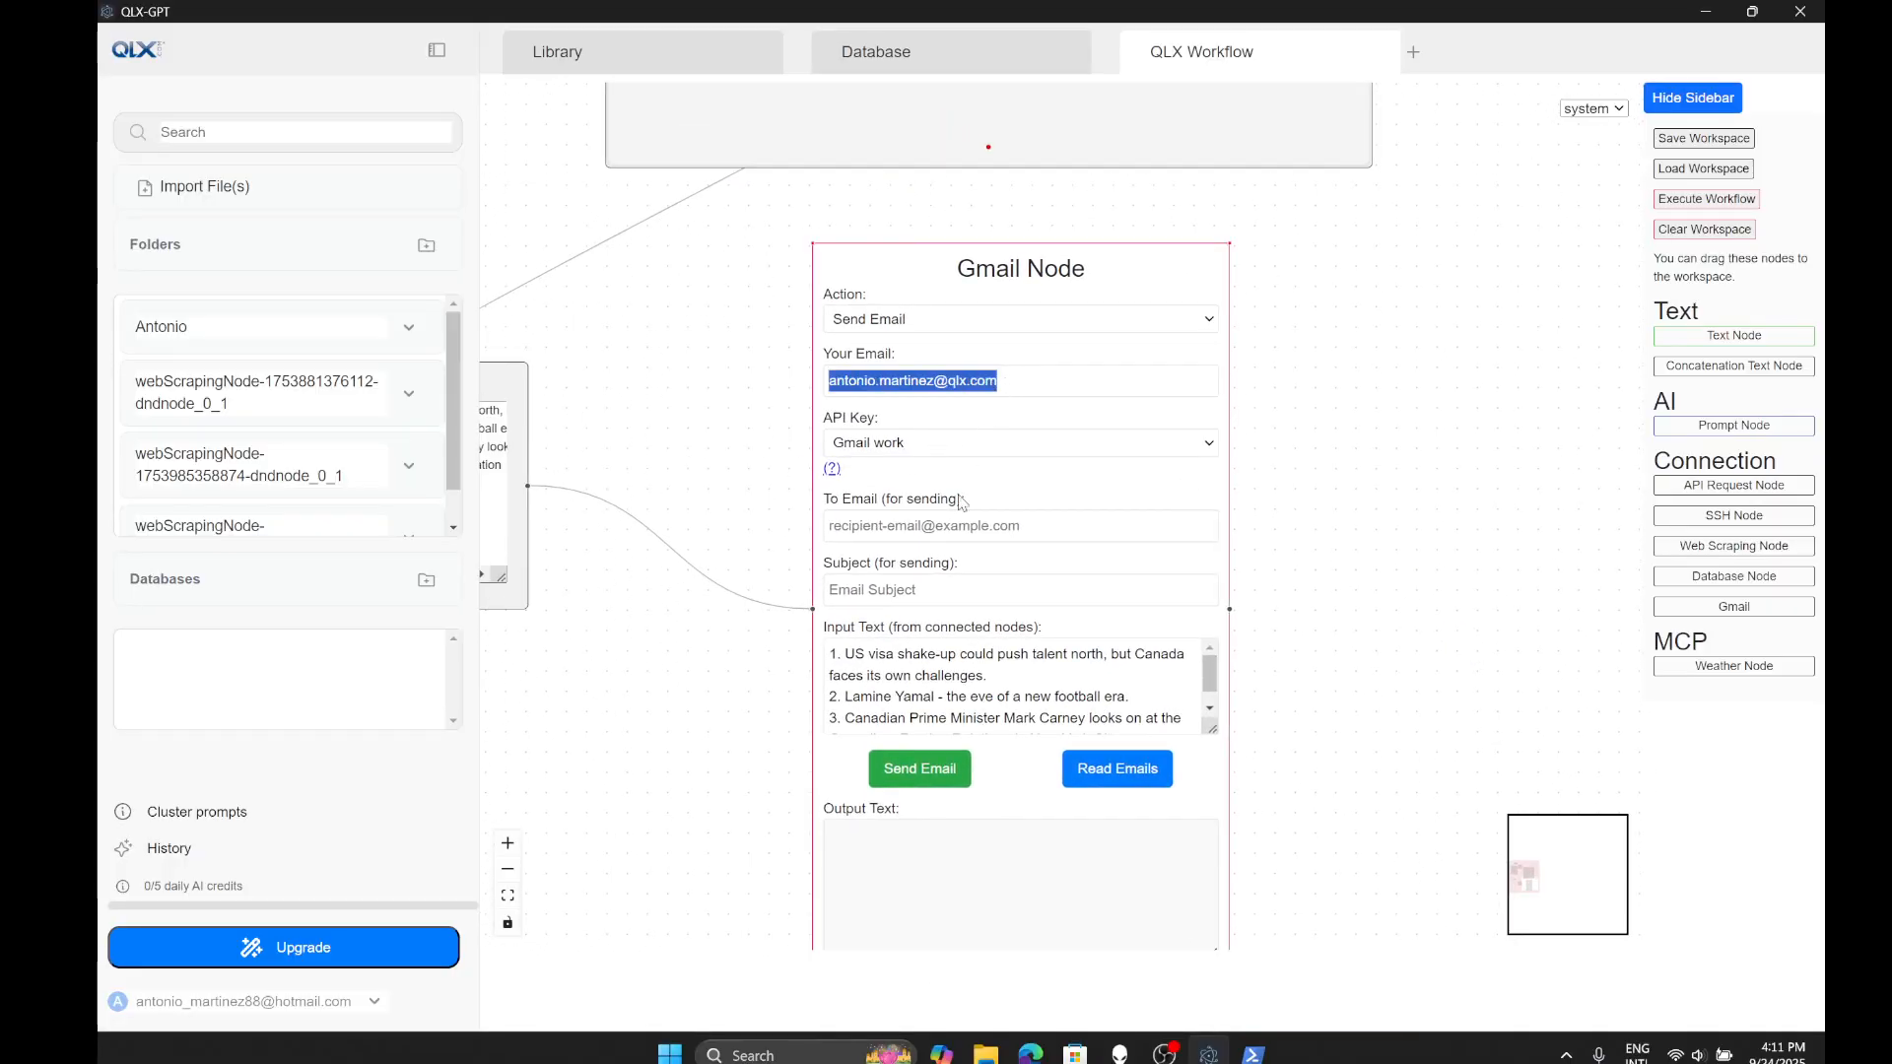
{"action": "key", "text": "ctrl+c"}
{"action": "left_click", "coordinate": [946, 525]}
{"action": "key", "text": "ctrl+v"}
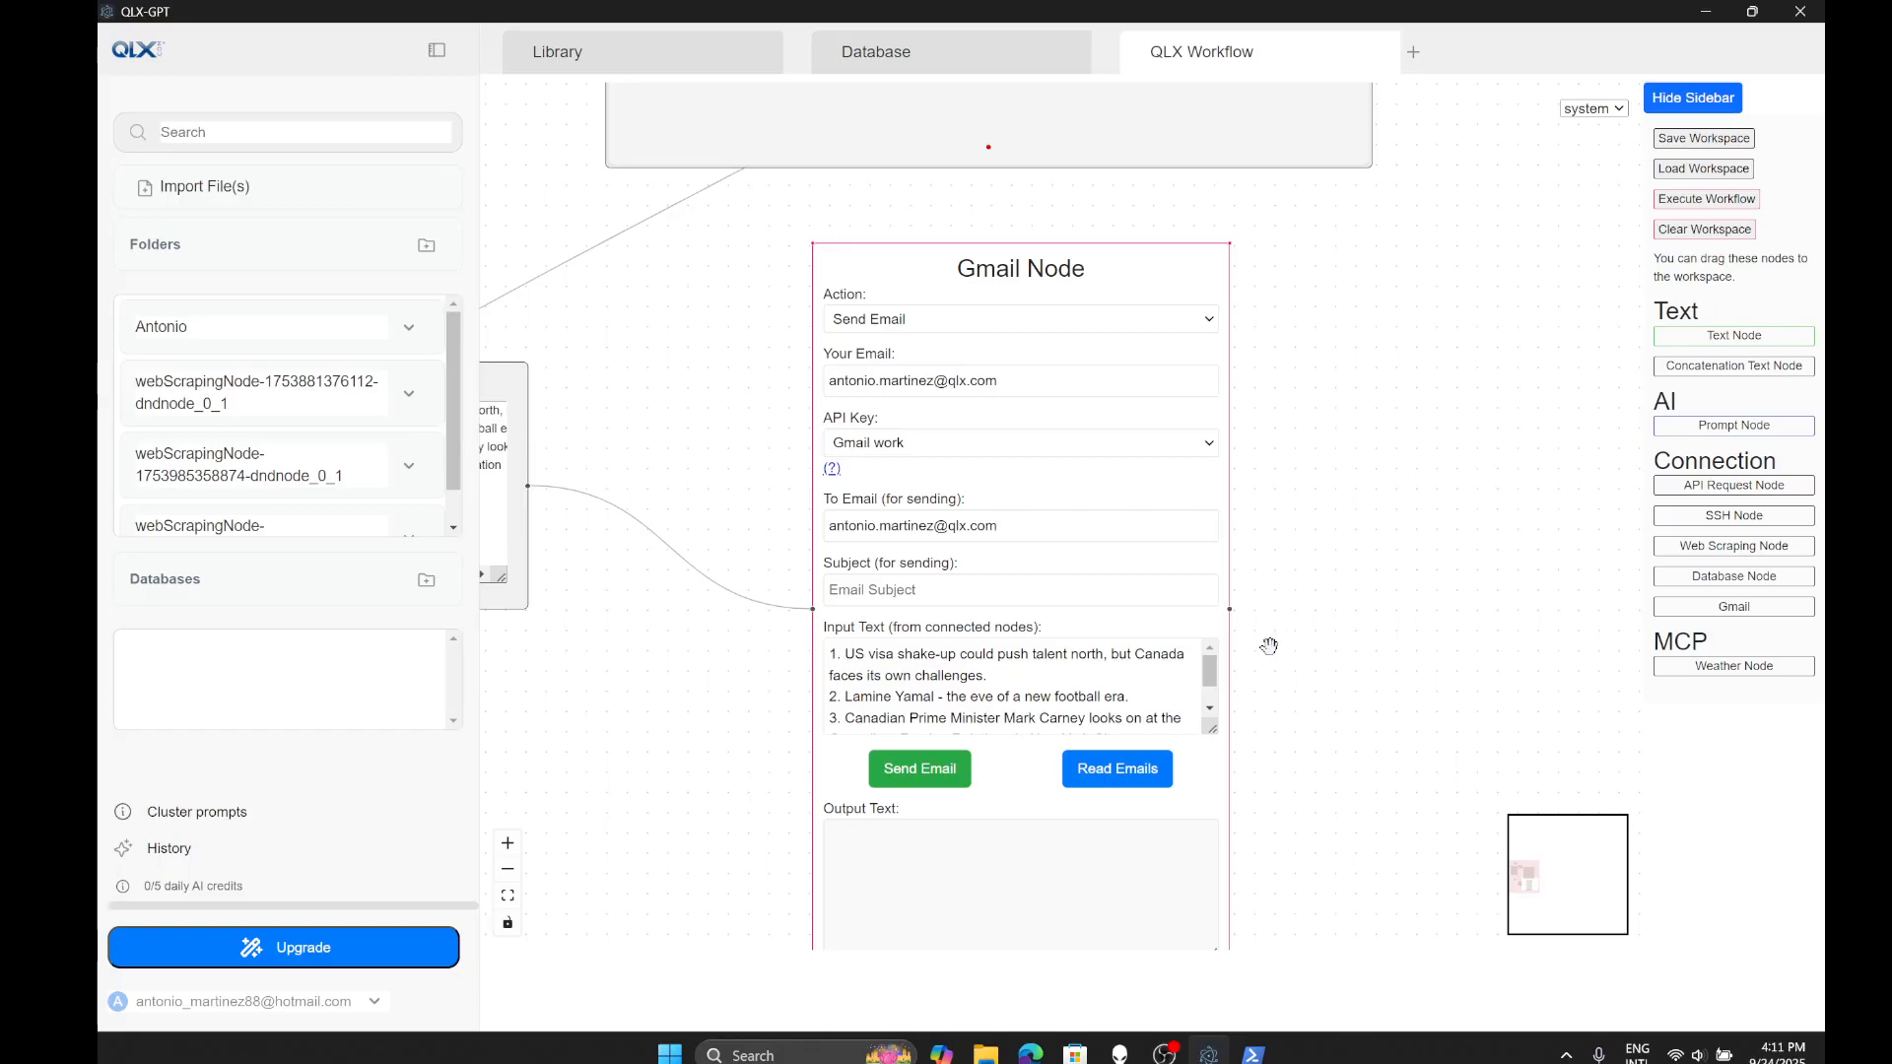
{"action": "type", "text": "T"}
{"action": "key", "text": "BackSpace"}
{"action": "type", "text": "Top"}
{"action": "scroll", "coordinate": [1358, 614], "scroll_direction": "down", "scroll_amount": 3}
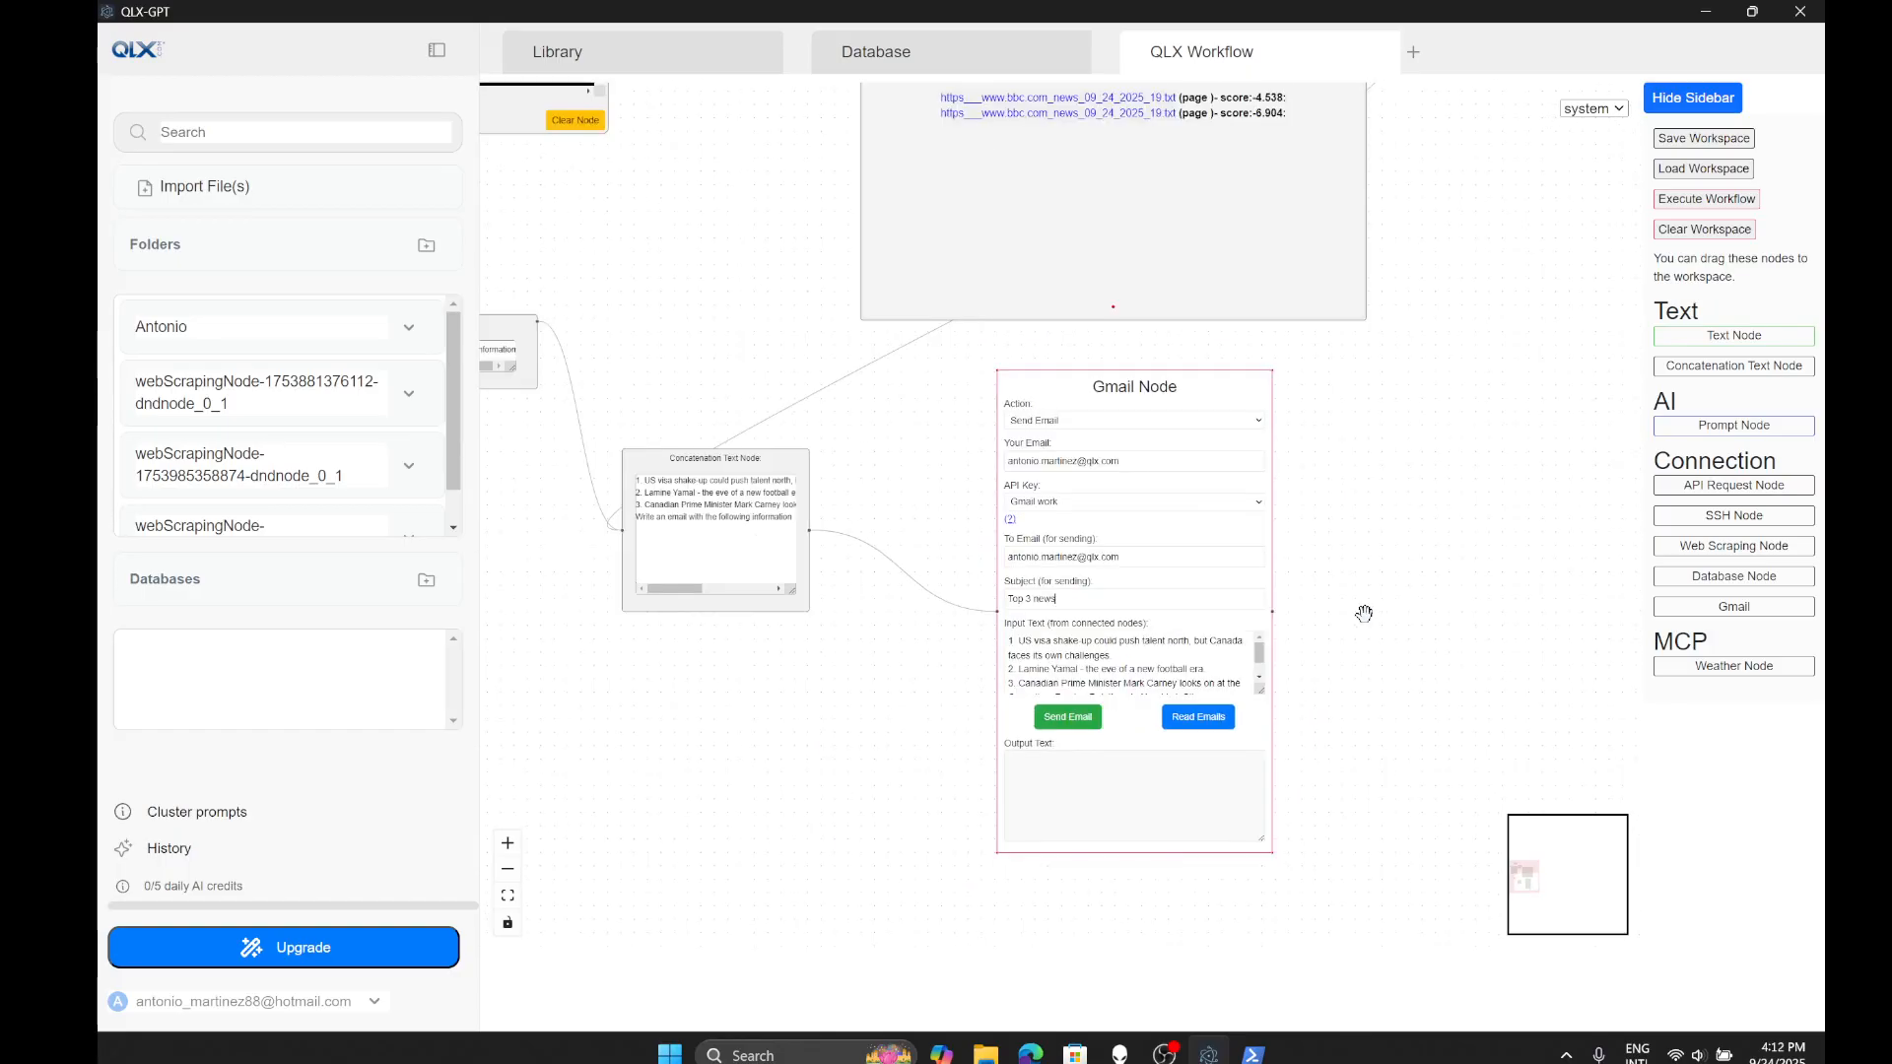
- Go to gmail.com in the web browser
{"action": "left_click", "coordinate": [1030, 1052]}
{"action": "type", "text": "gmail.com"}
{"action": "key", "text": "Return"}
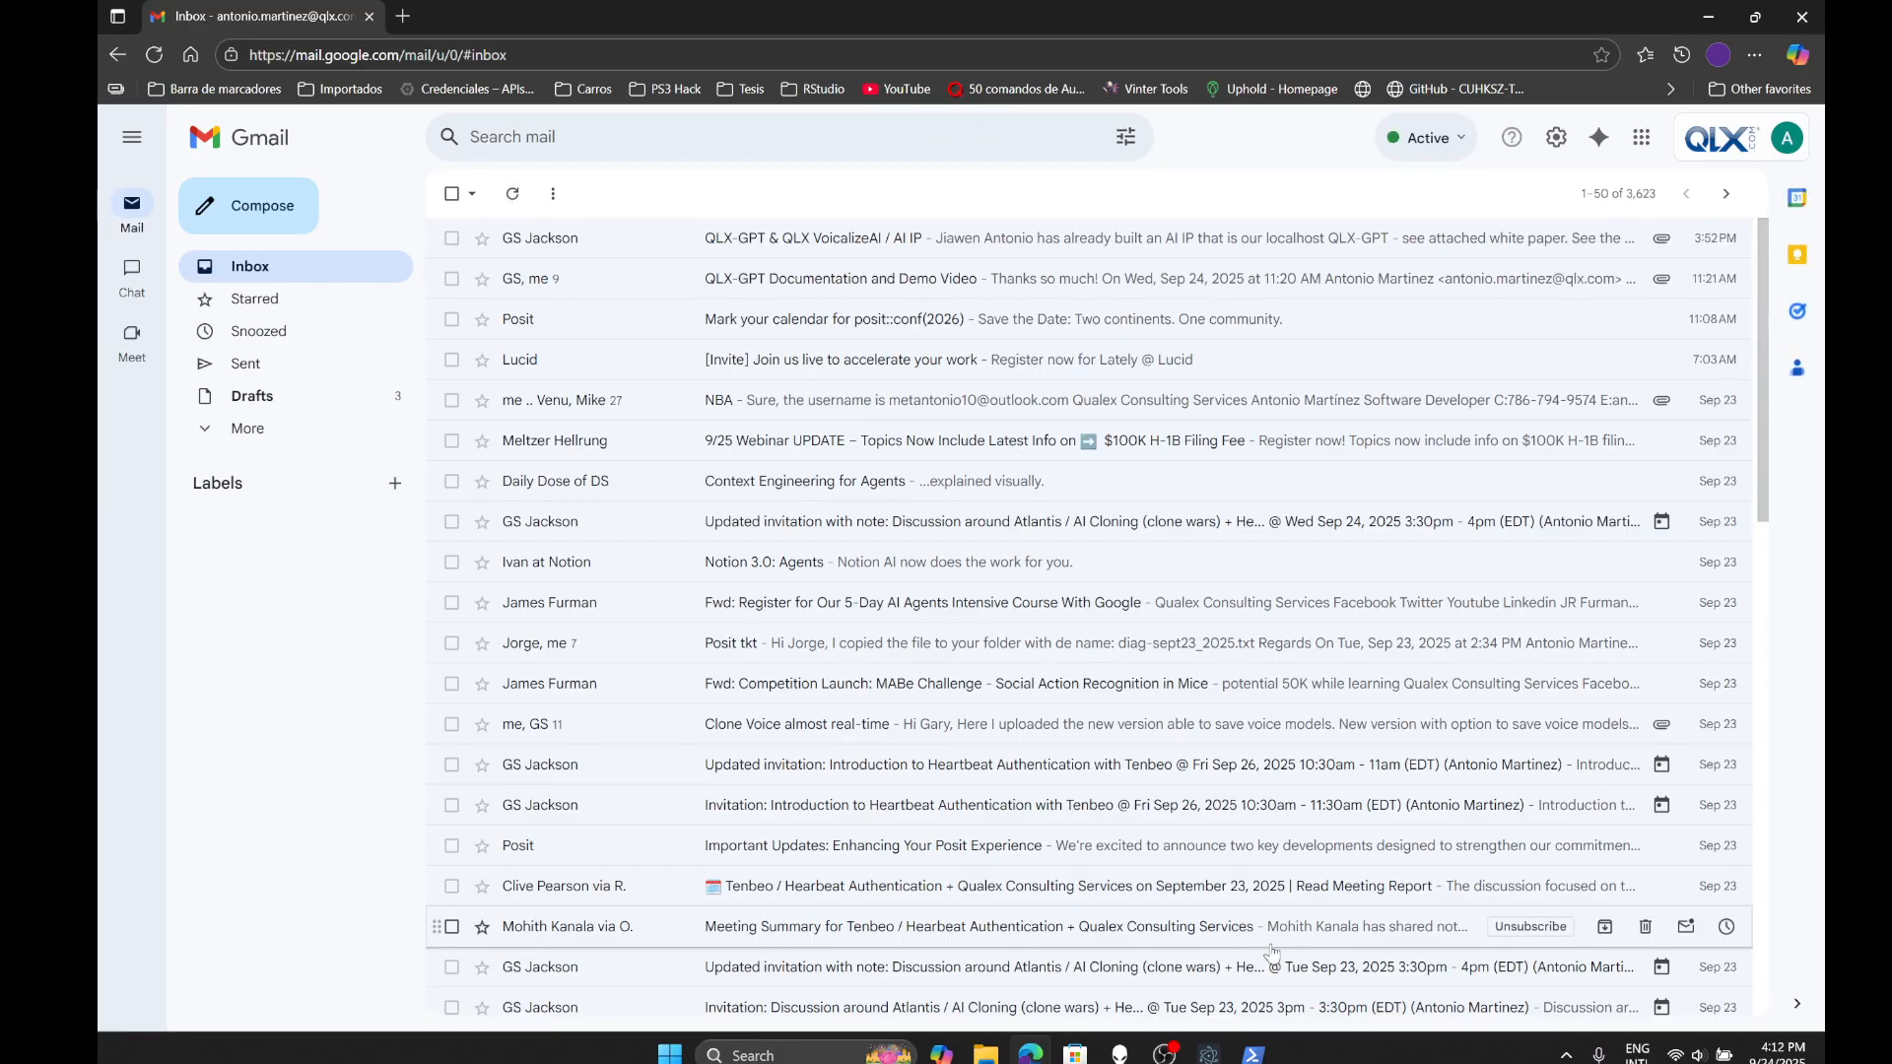
- Check the server log window, then bring the QLX-GPT workflow window back in front
{"action": "left_click", "coordinate": [1252, 1055]}
{"action": "mouse_move", "coordinate": [1209, 1053]}
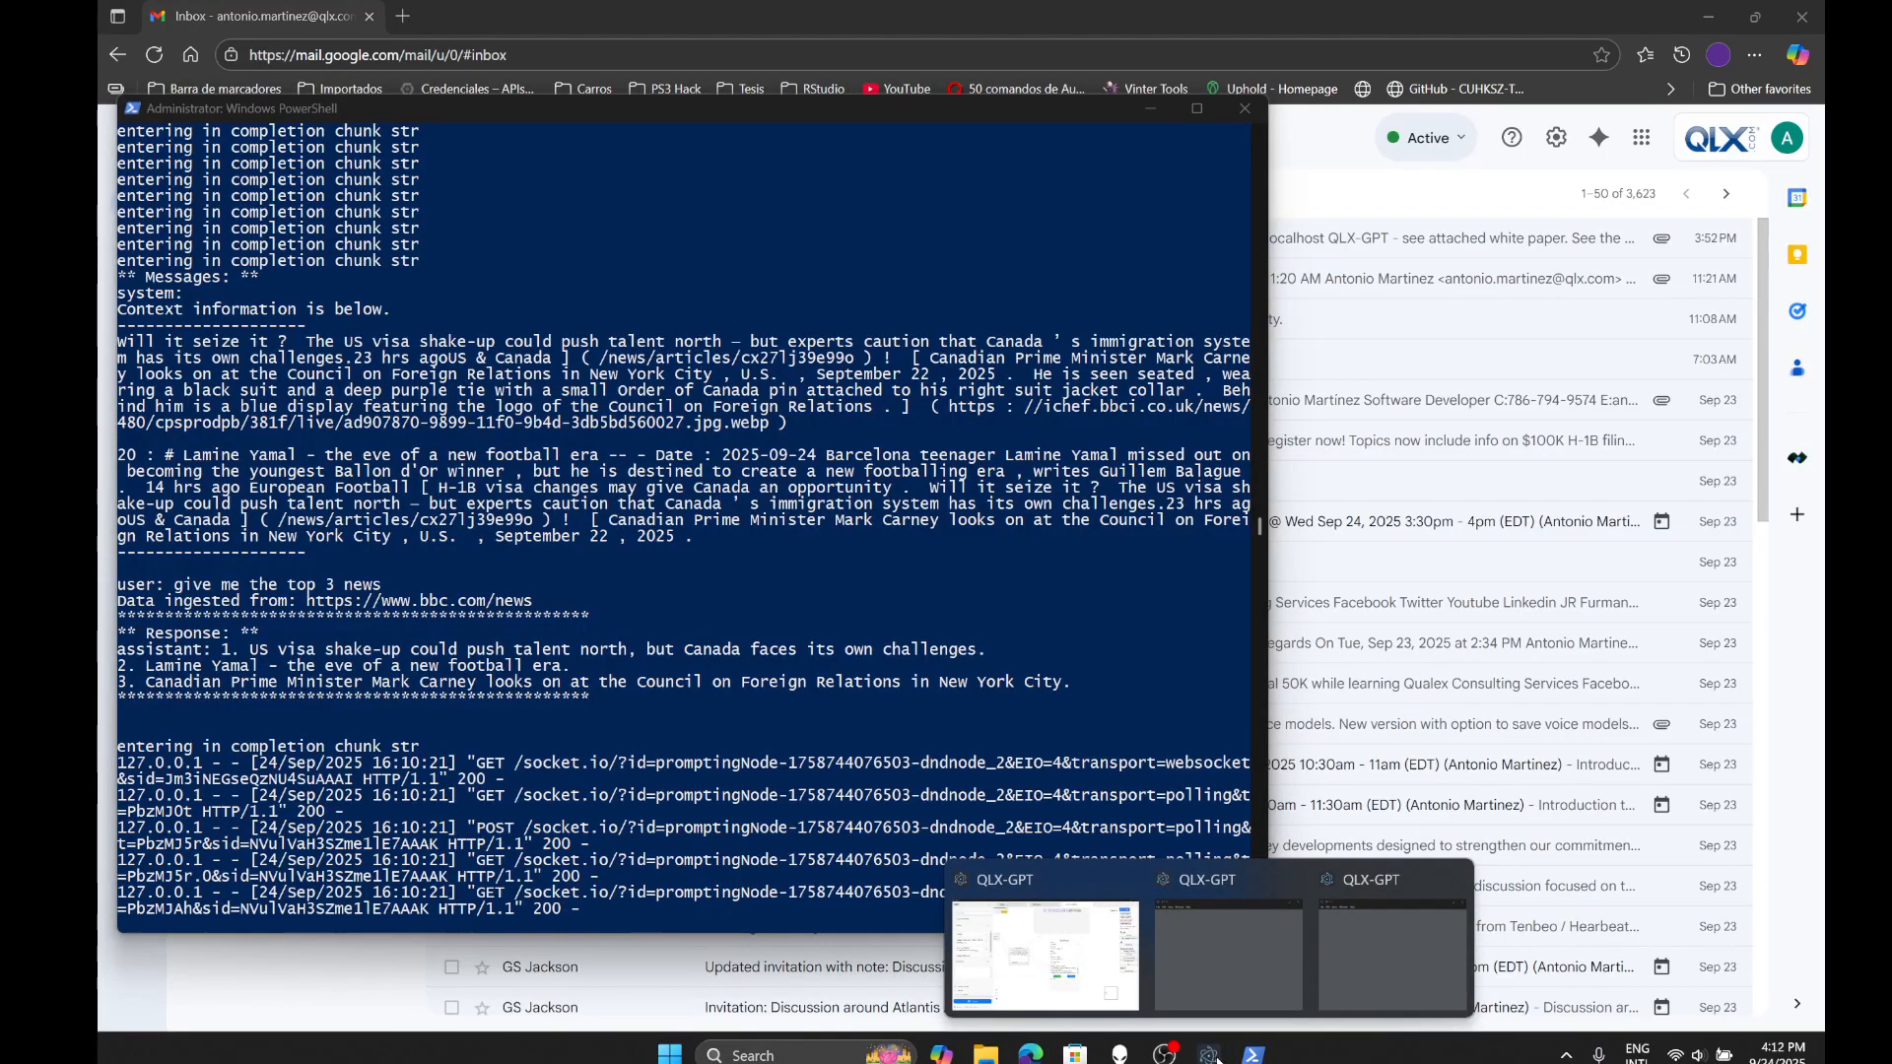
{"action": "mouse_move", "coordinate": [1226, 955]}
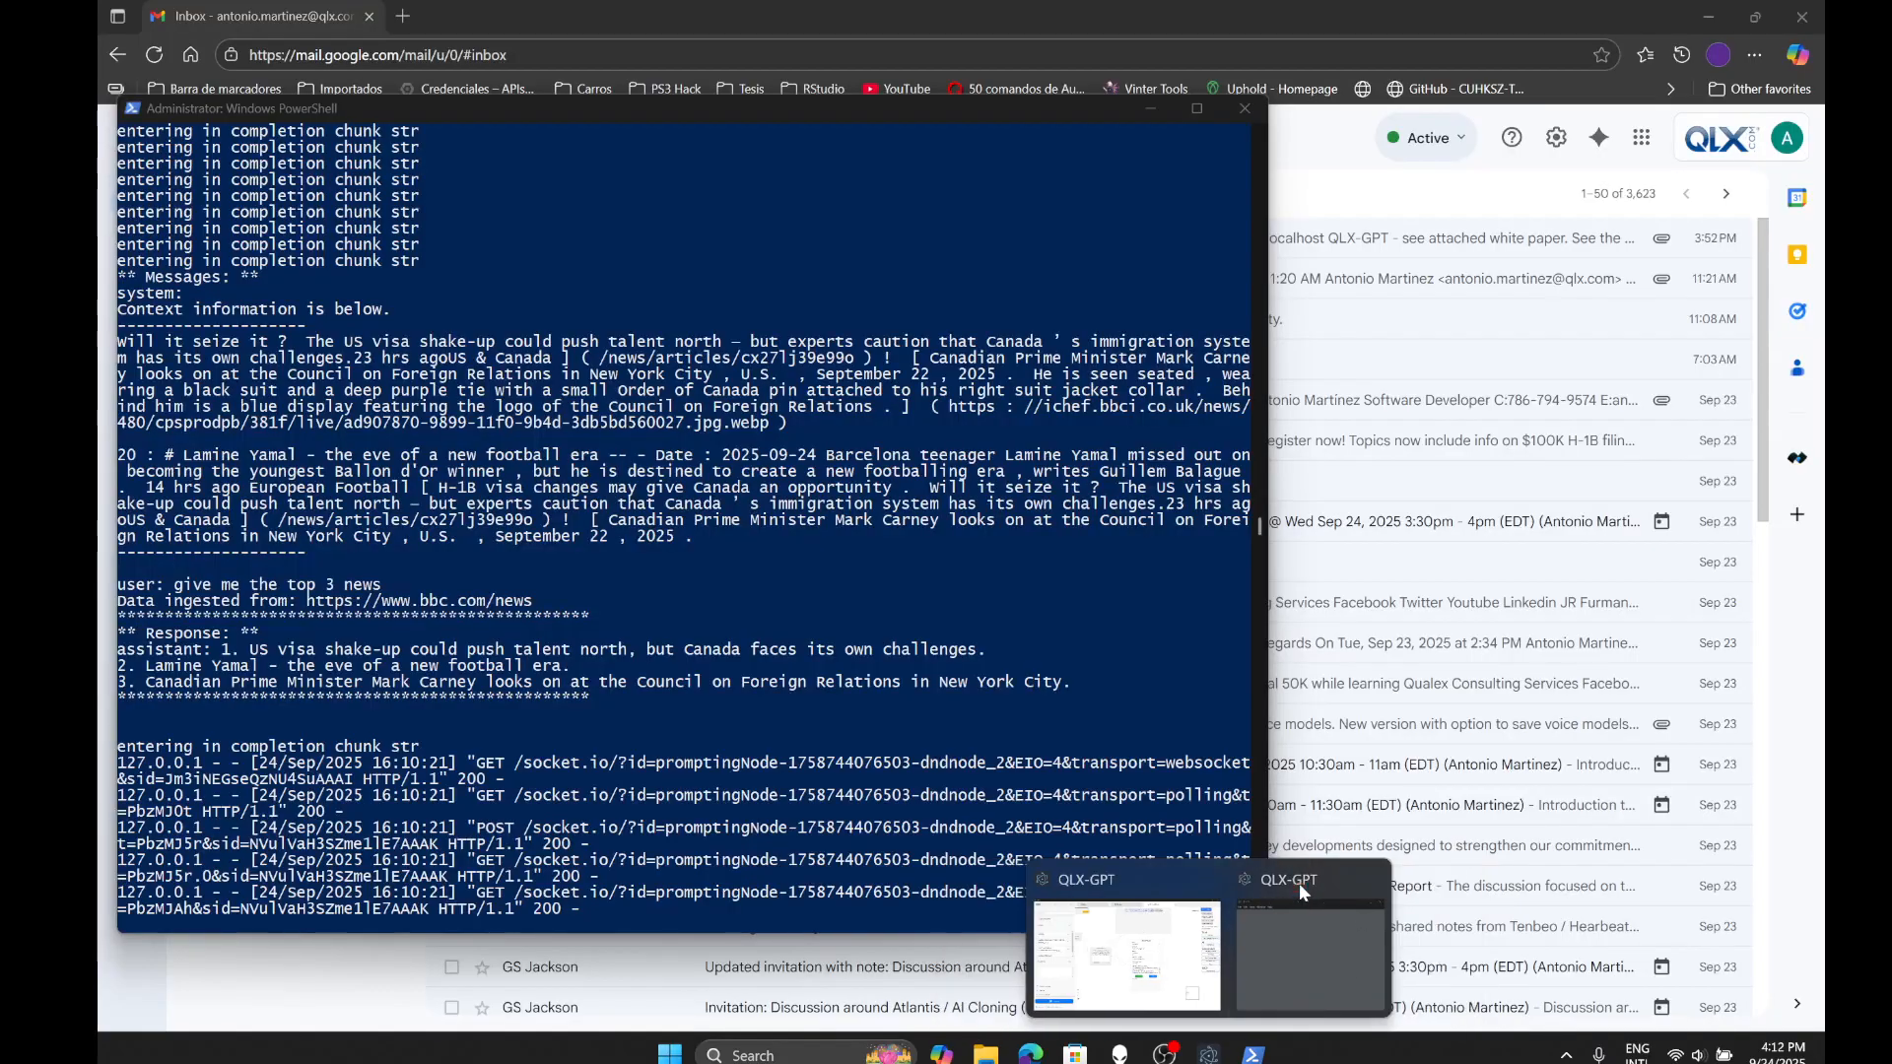
{"action": "left_click", "coordinate": [1270, 934]}
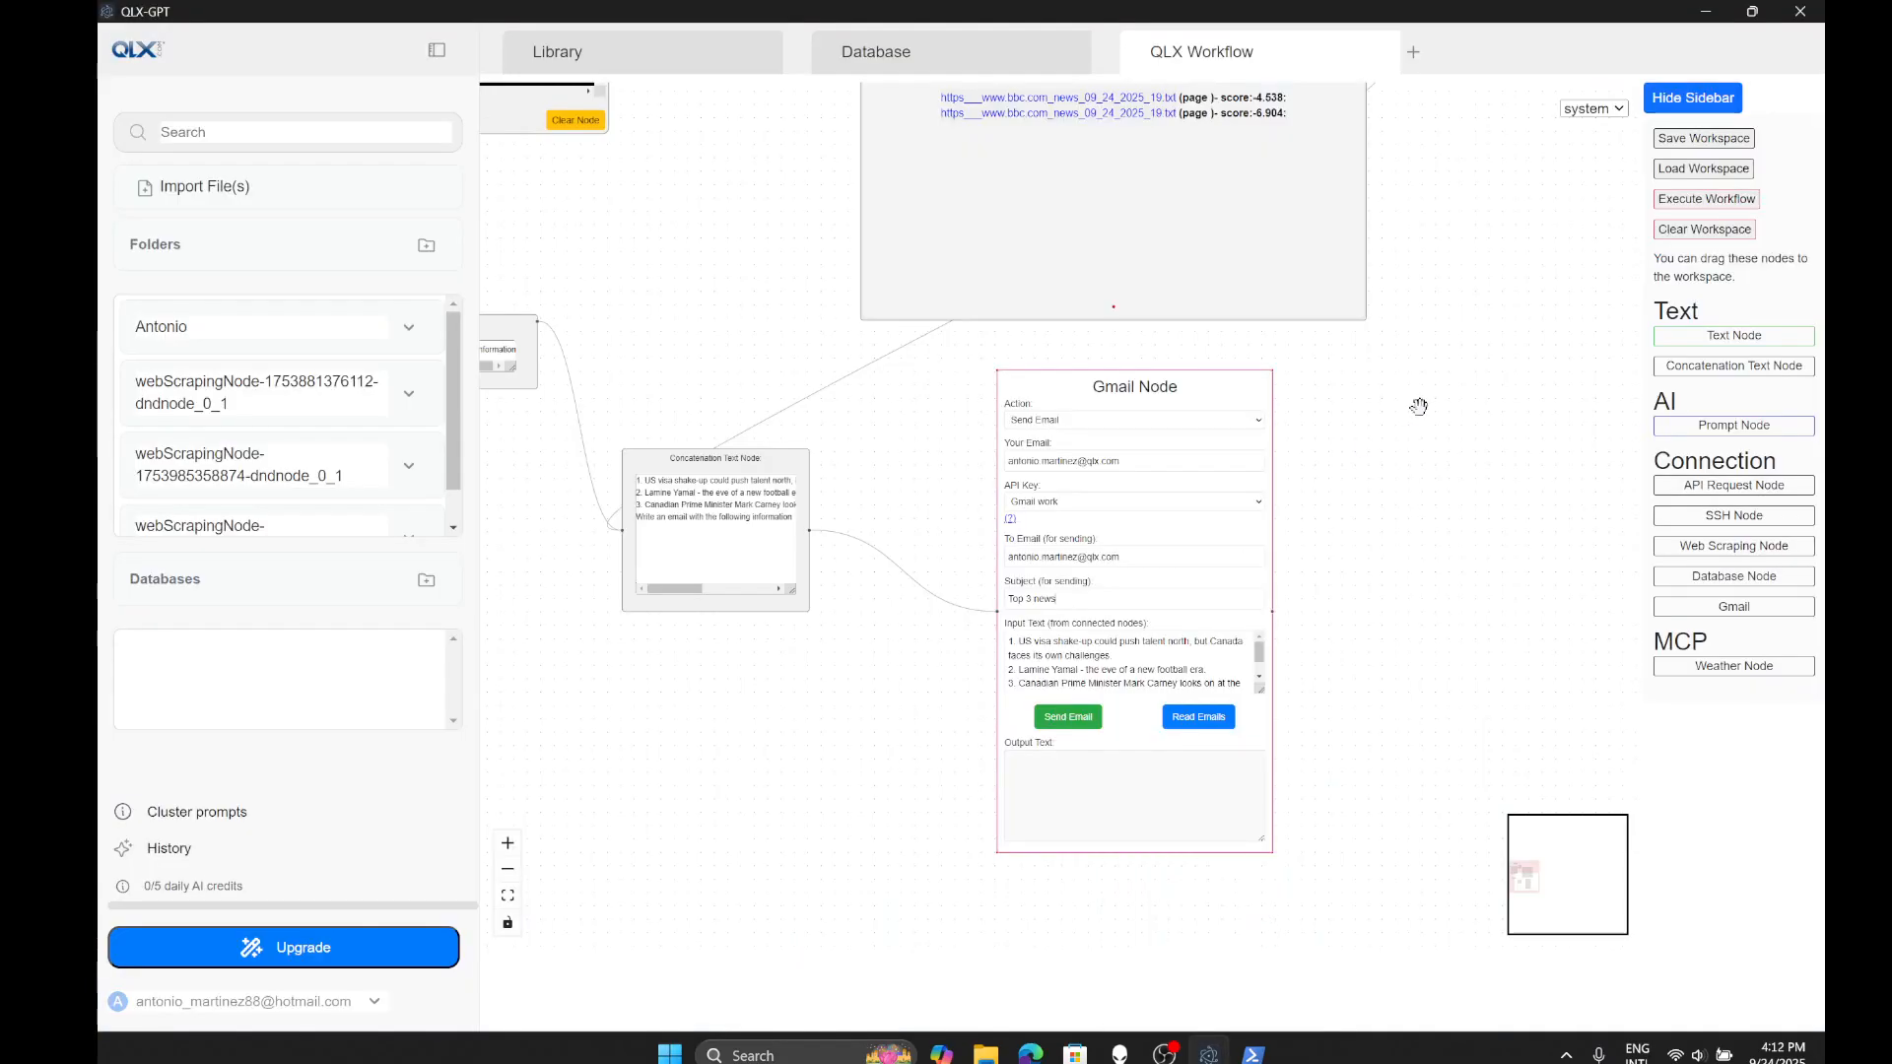
- Execute the workflow so the prompt node returns three headlines, then tidy the prompt and concatenation nodes
{"action": "scroll", "coordinate": [1419, 405], "scroll_direction": "down", "scroll_amount": 3}
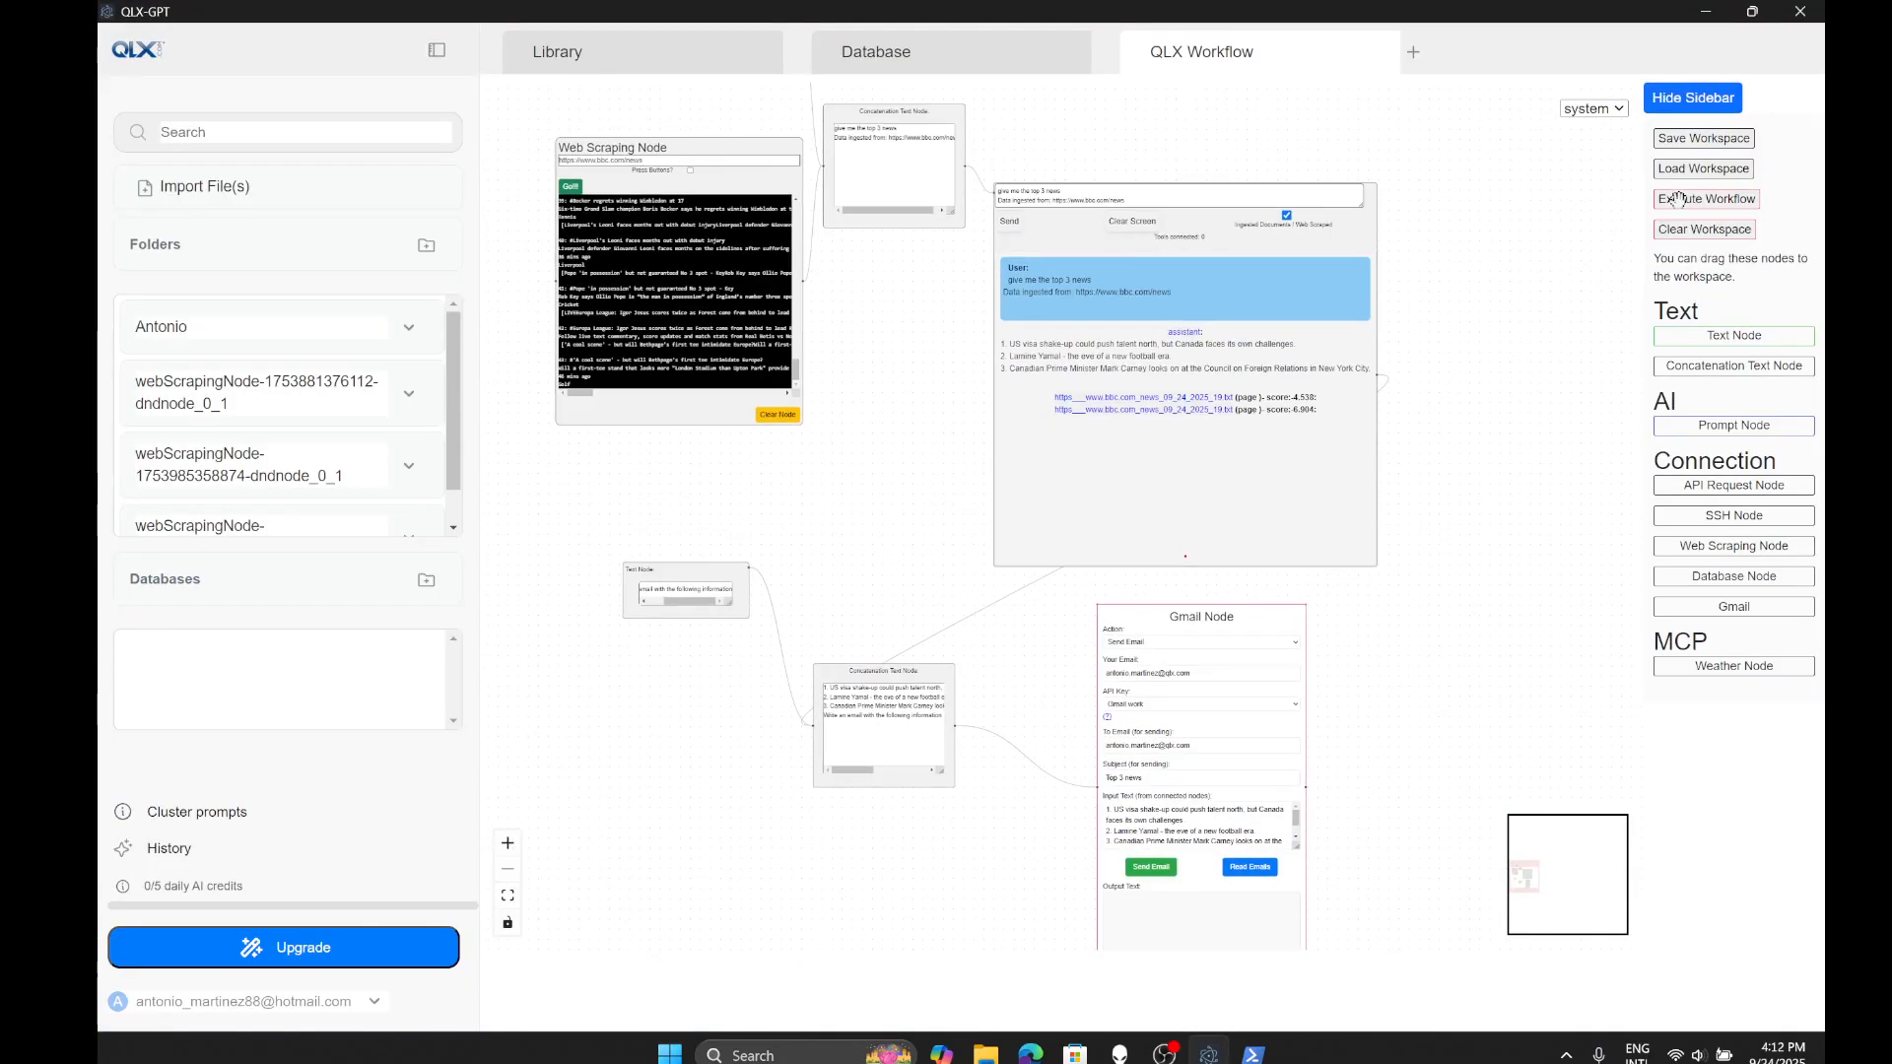
{"action": "left_click", "coordinate": [1678, 198]}
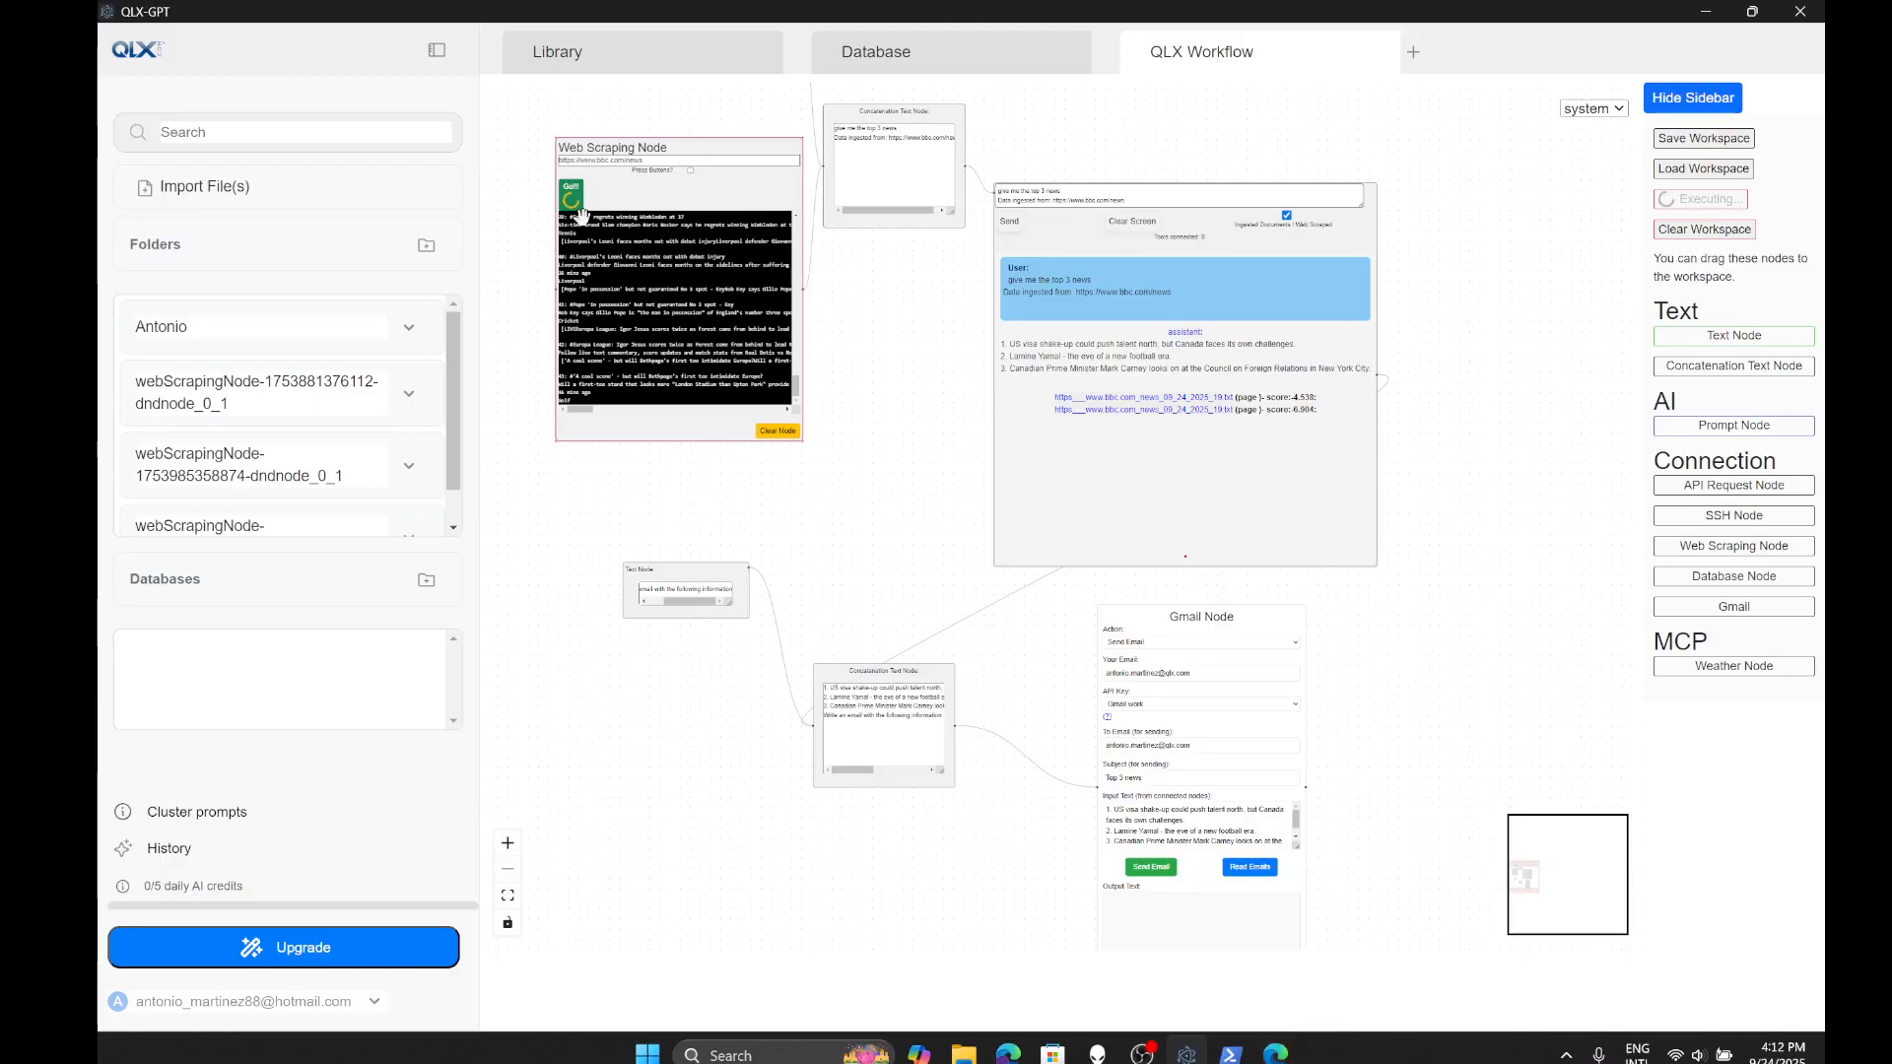
{"action": "left_click_drag", "start_coordinate": [857, 379], "coordinate": [944, 505]}
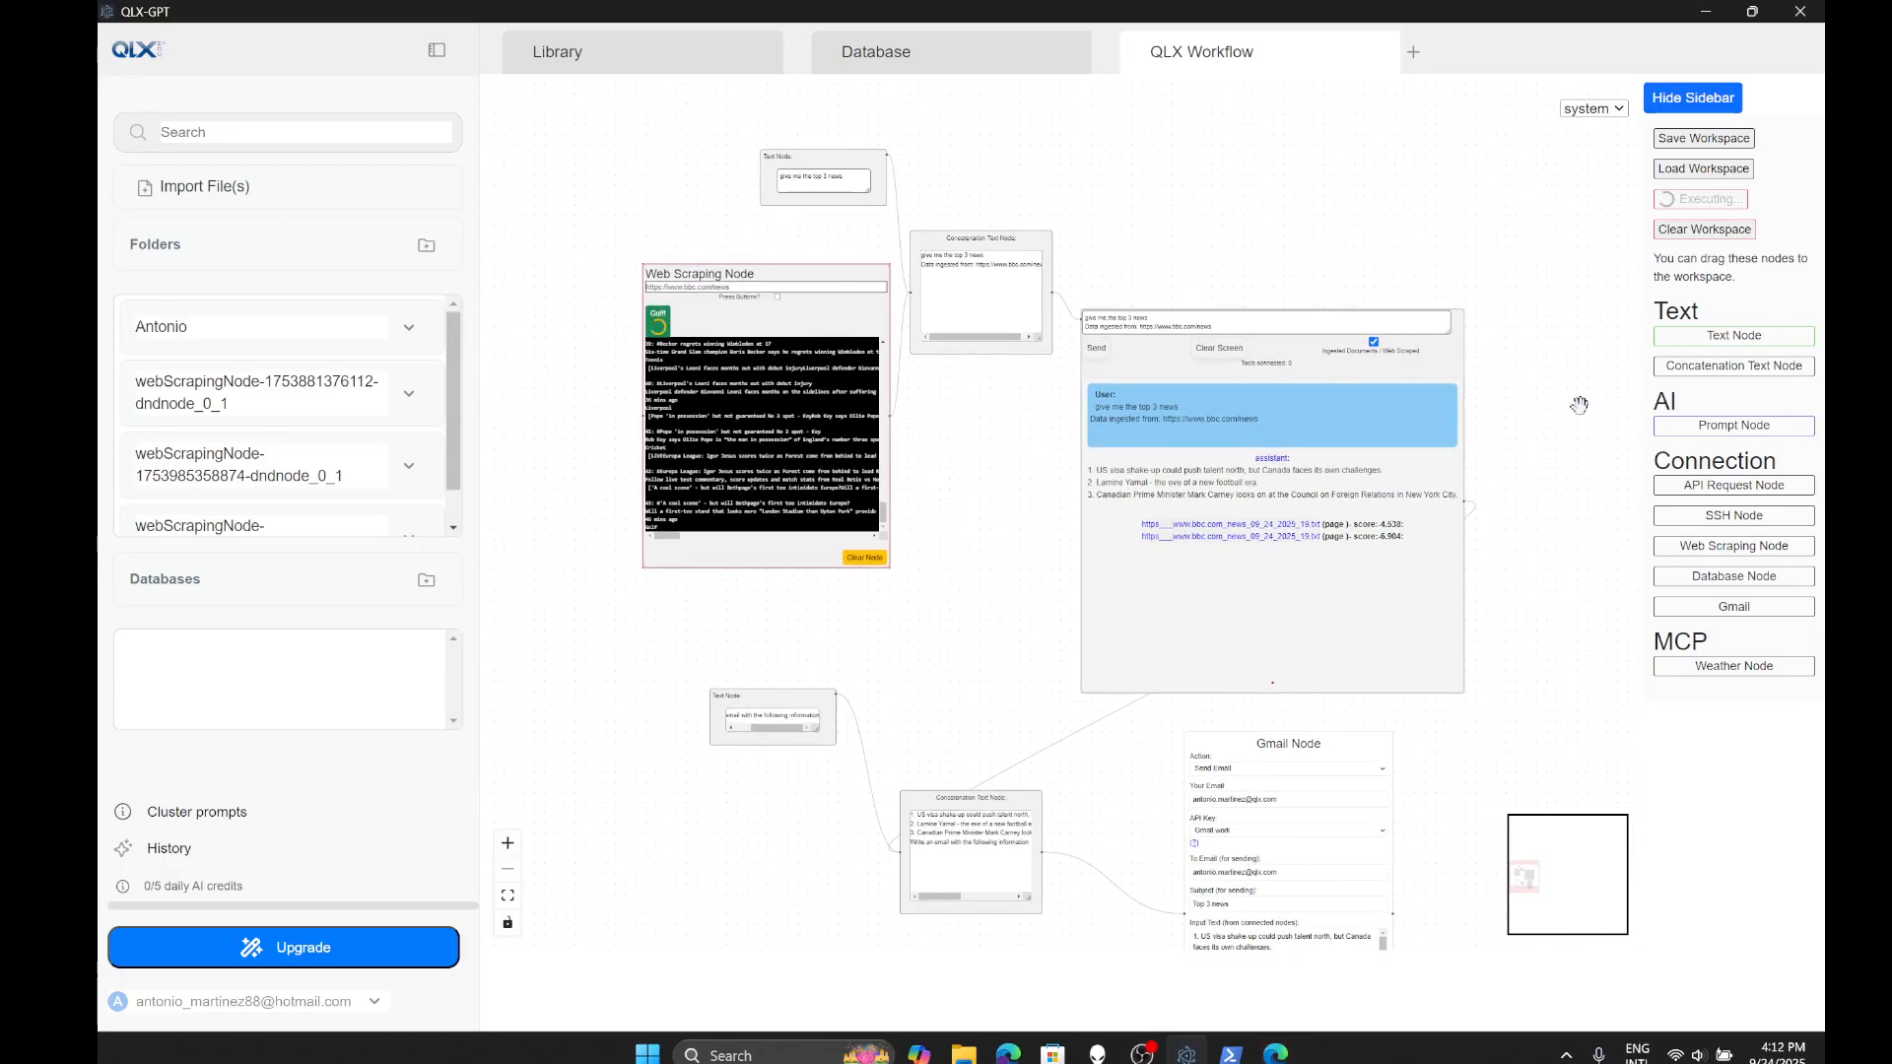
{"action": "left_click_drag", "start_coordinate": [1580, 405], "coordinate": [1464, 320]}
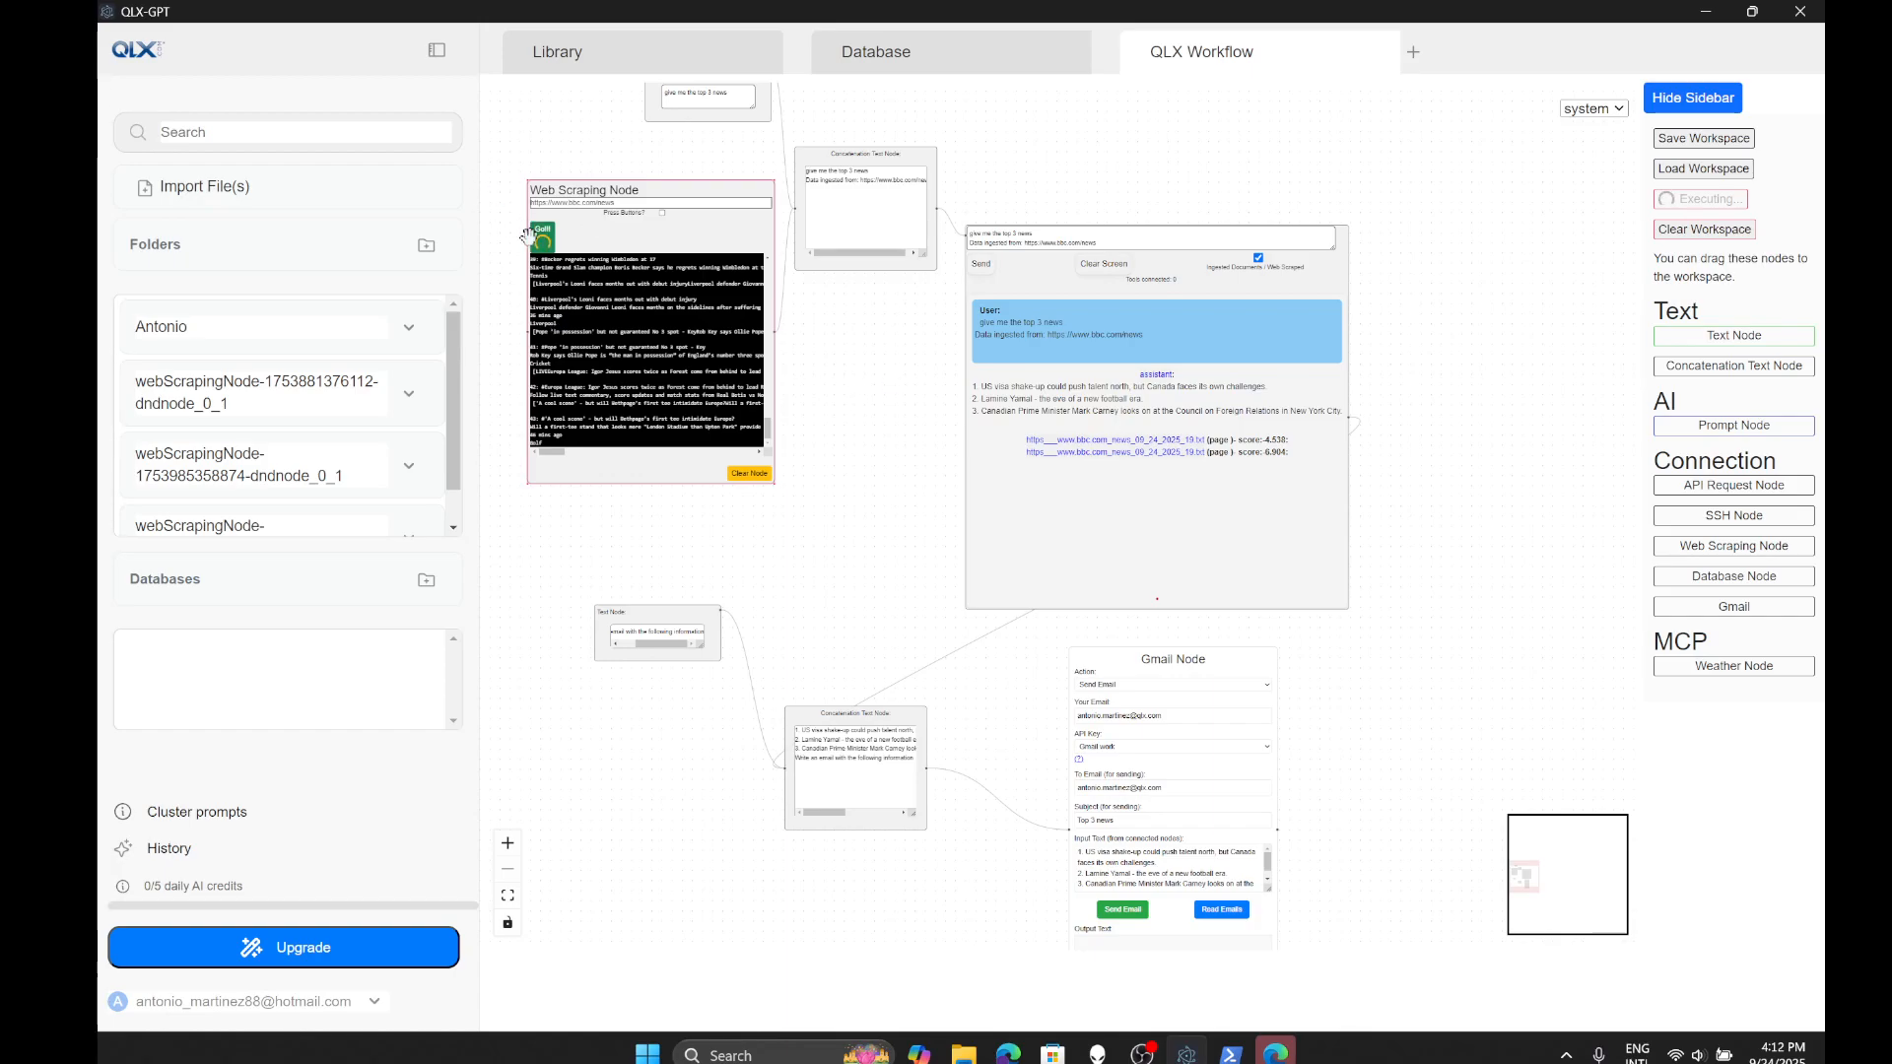
{"action": "left_click_drag", "start_coordinate": [1071, 542], "coordinate": [1106, 492]}
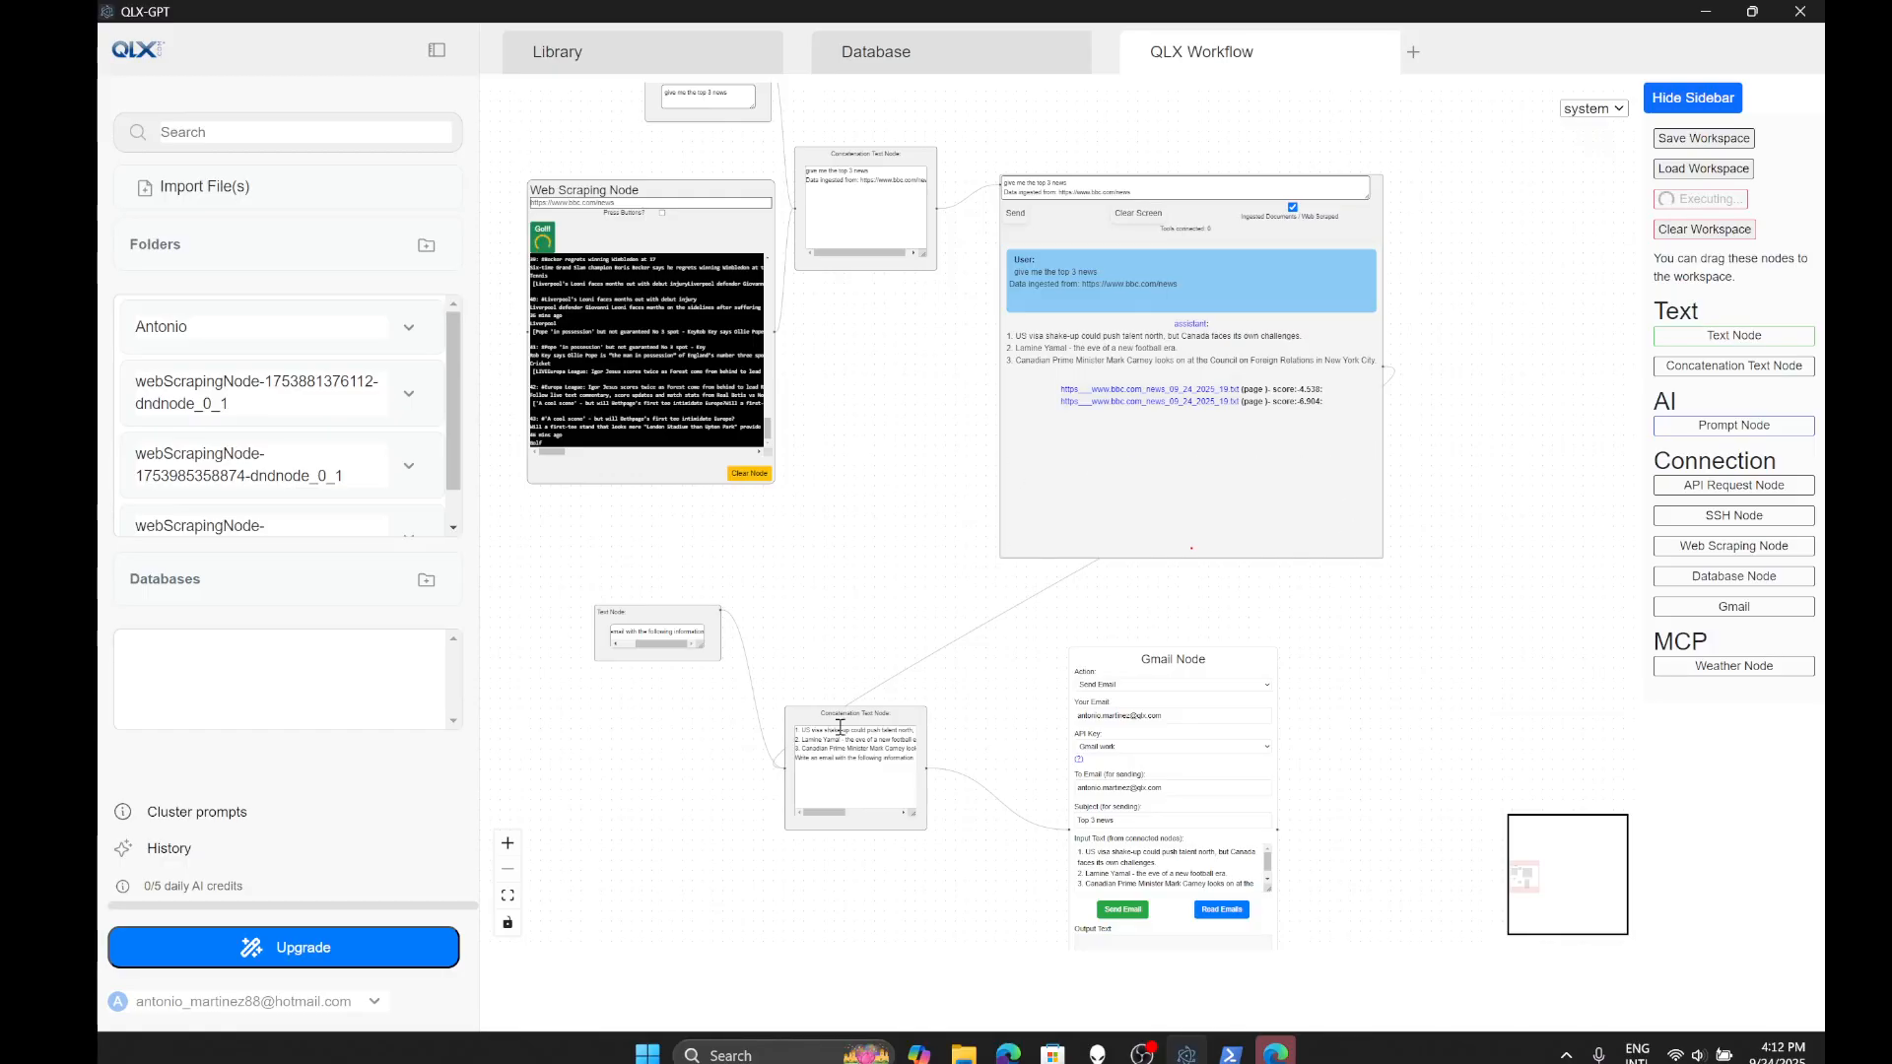
{"action": "left_click_drag", "start_coordinate": [839, 715], "coordinate": [819, 712]}
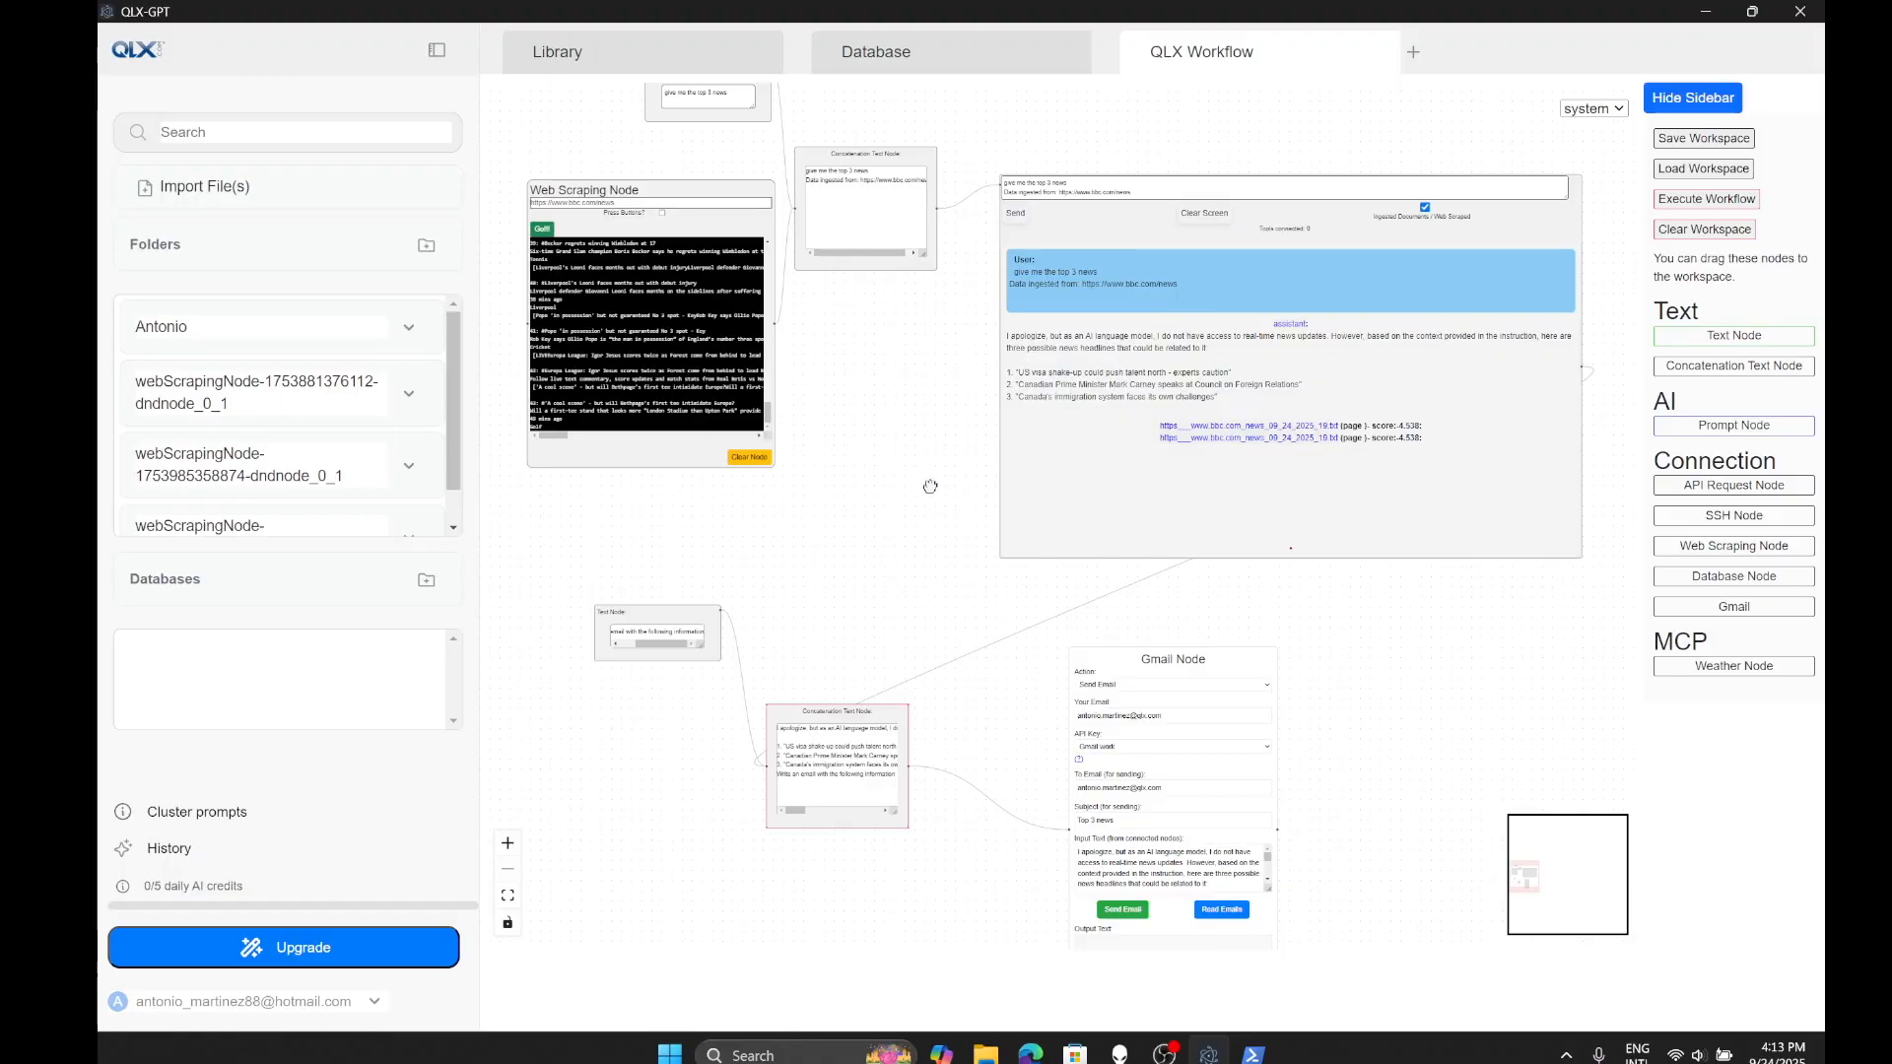
- Rearrange the Concatenation Text Node and Gmail node after briefly checking the browser and server log
{"action": "left_click_drag", "start_coordinate": [924, 483], "coordinate": [948, 216]}
{"action": "left_click_drag", "start_coordinate": [949, 339], "coordinate": [896, 351]}
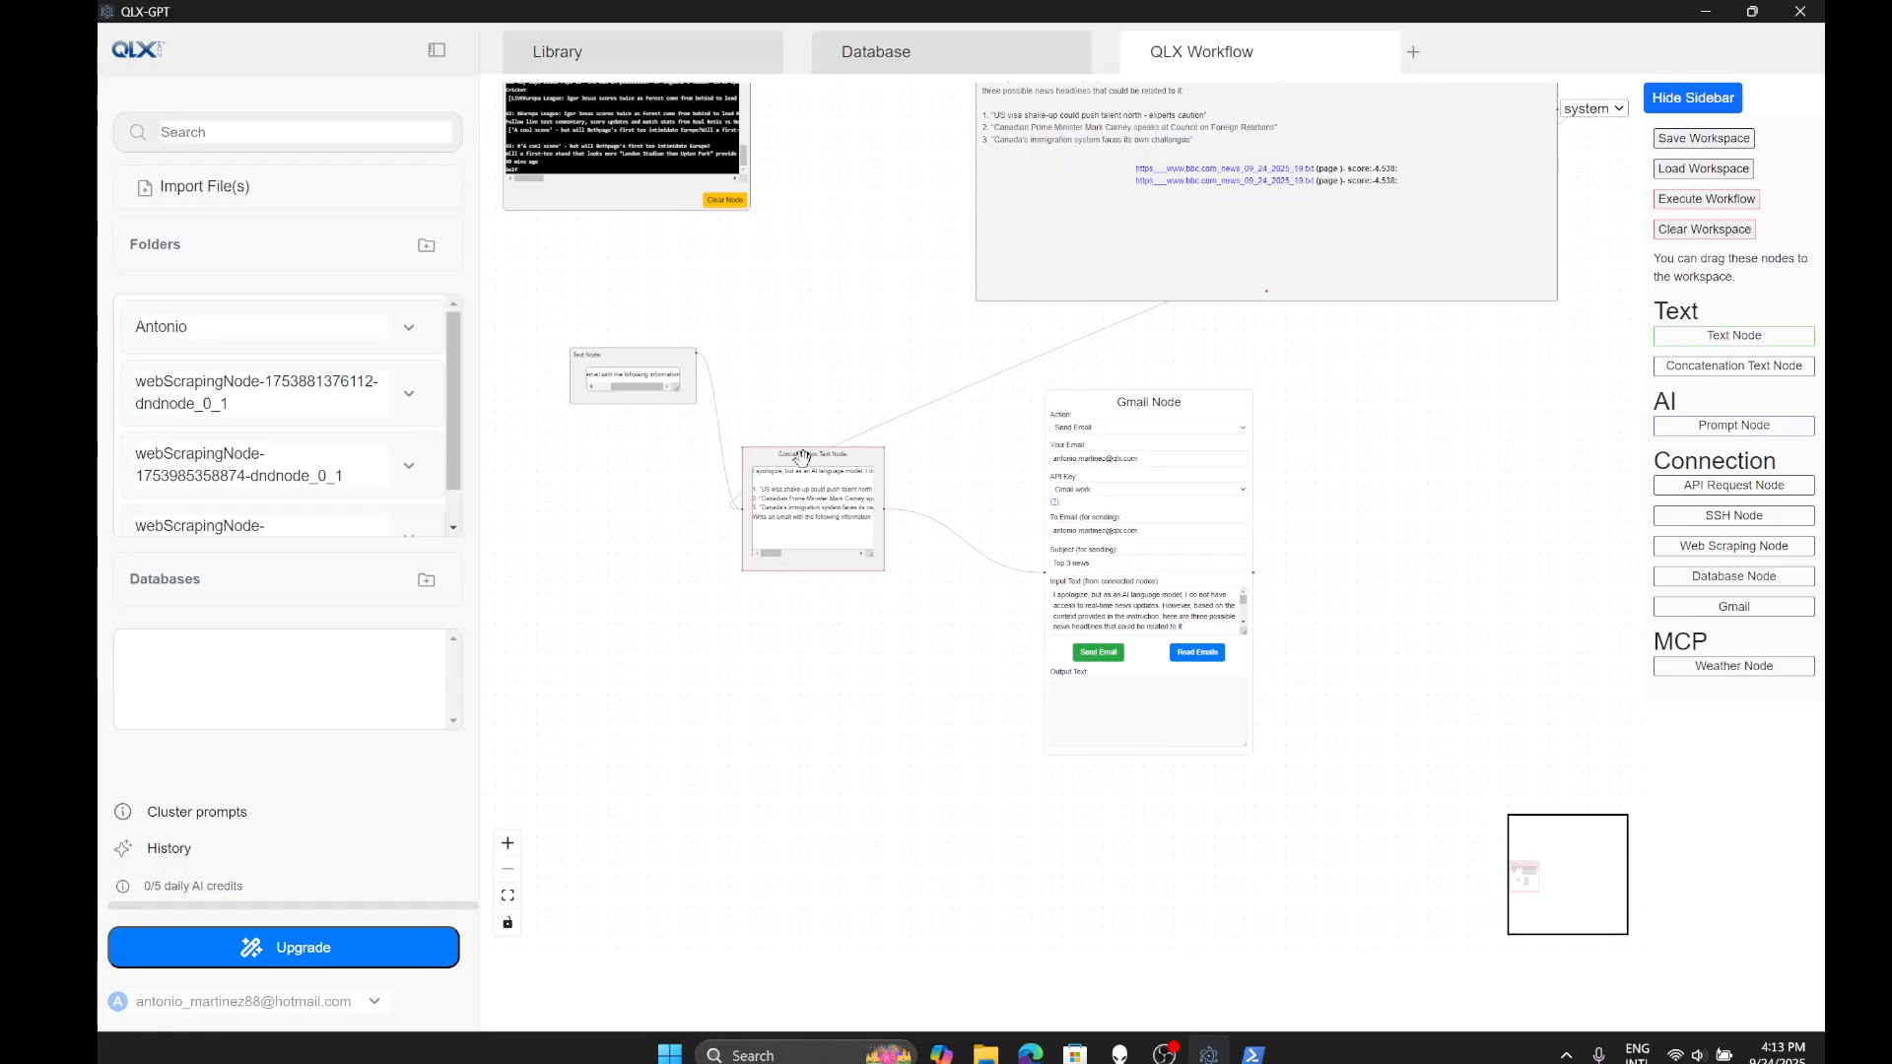
{"action": "left_click_drag", "start_coordinate": [802, 448], "coordinate": [718, 447]}
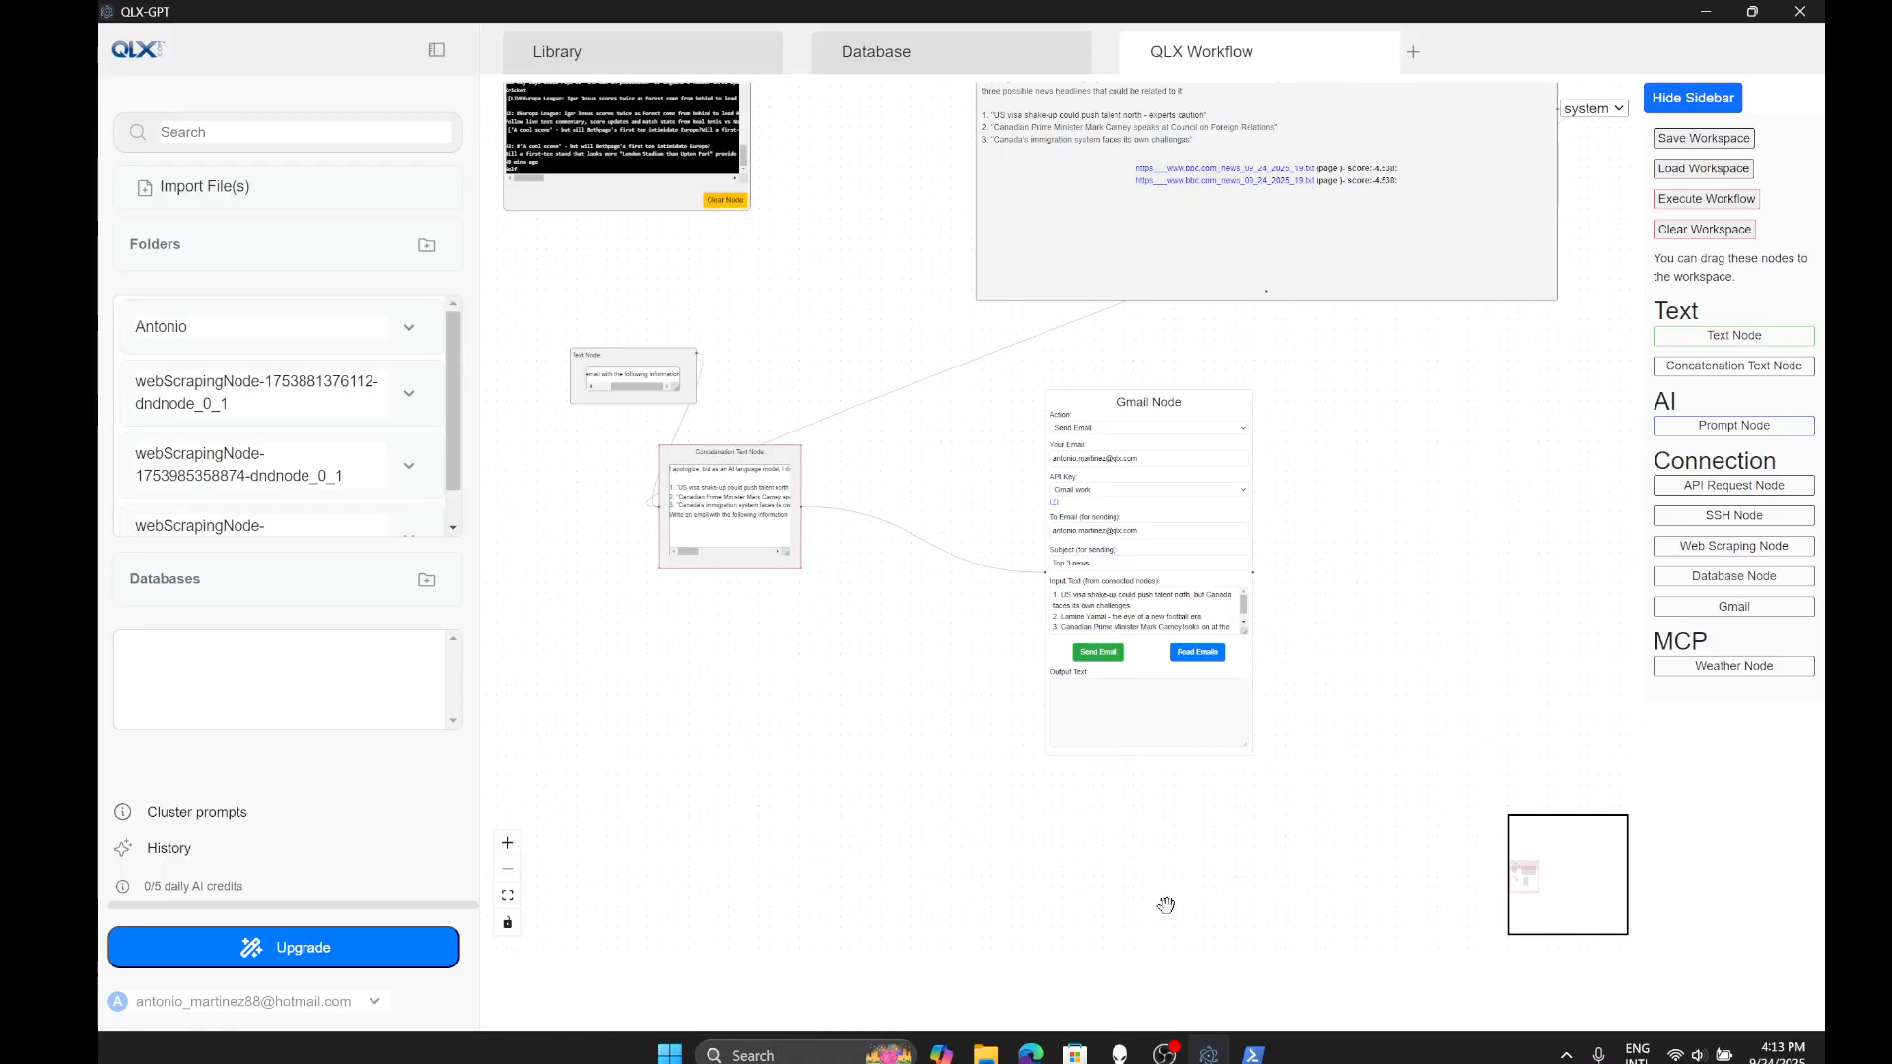
{"action": "left_click", "coordinate": [1029, 1053]}
{"action": "left_click", "coordinate": [1253, 1054]}
{"action": "left_click", "coordinate": [1209, 1053]}
{"action": "left_click_drag", "start_coordinate": [1135, 396], "coordinate": [1289, 441]}
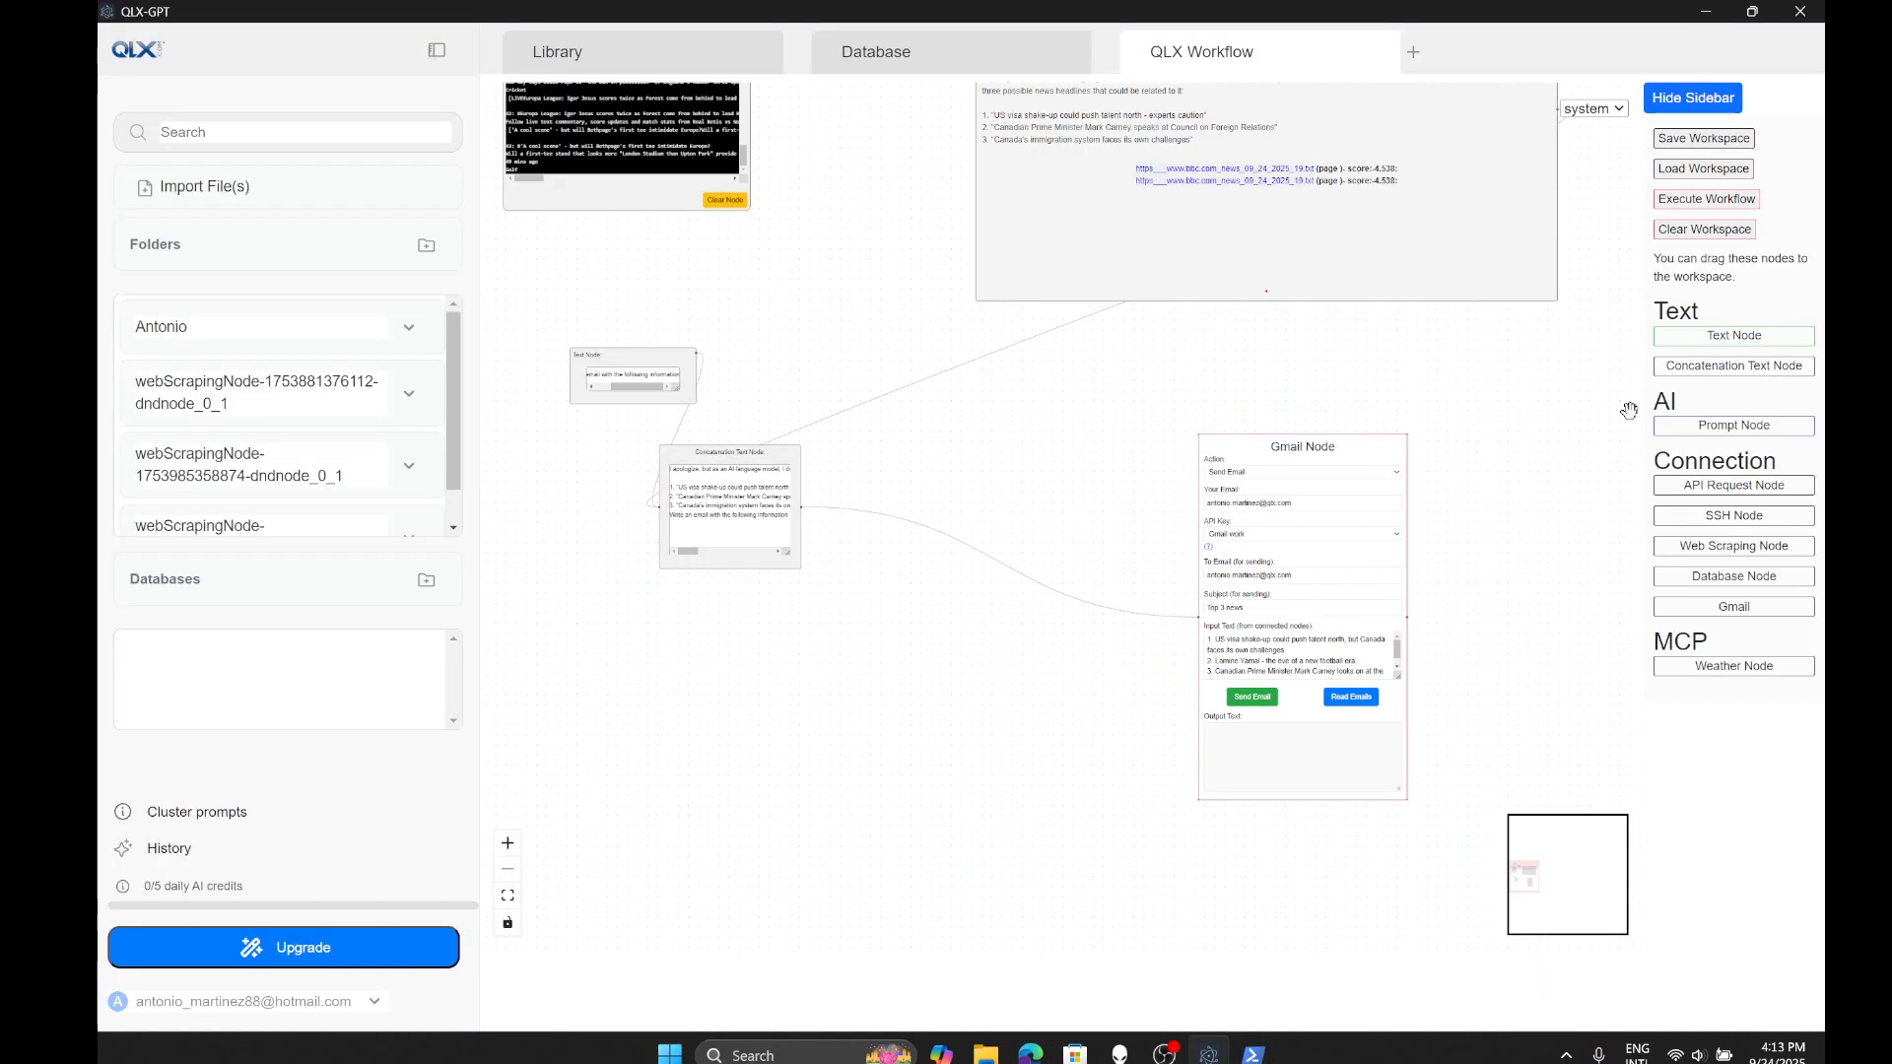
- Add a prompt node fed by the Concatenation node and delete the Concatenation-to-Gmail link
{"action": "left_click_drag", "start_coordinate": [1725, 426], "coordinate": [1018, 537]}
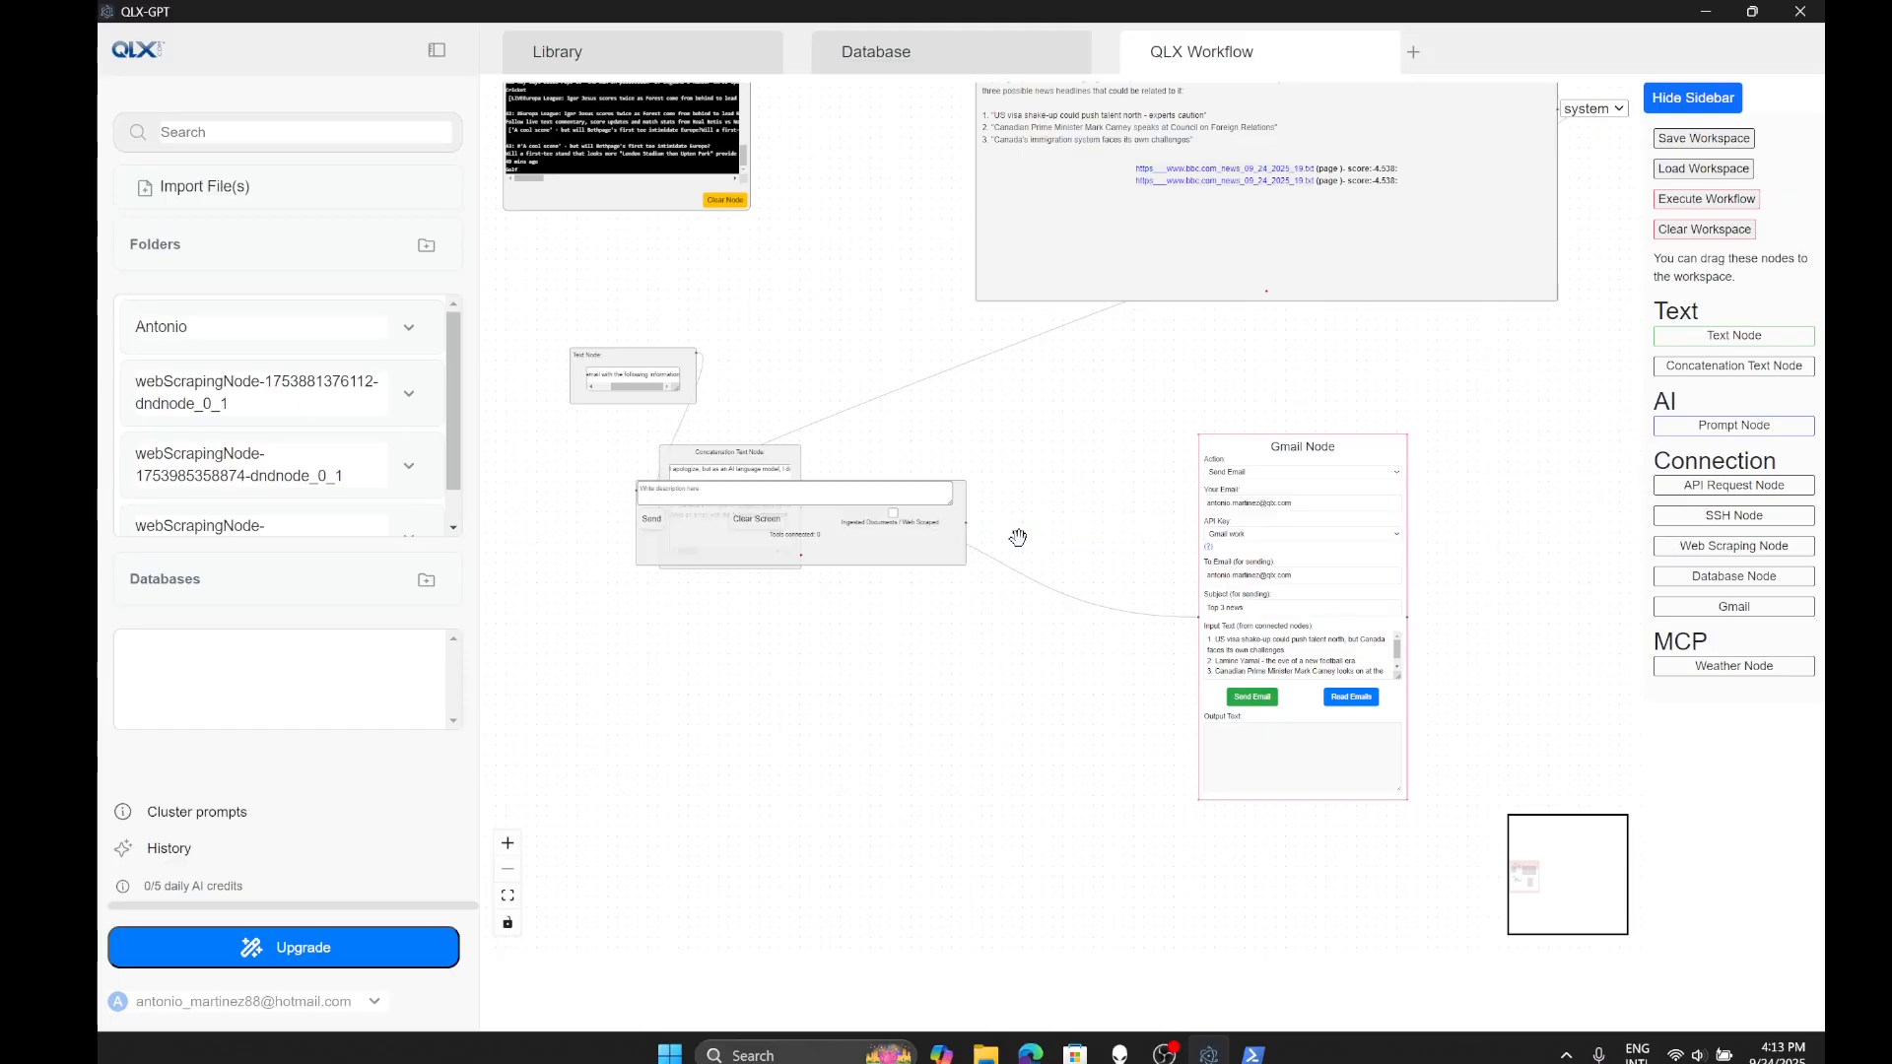
{"action": "left_click_drag", "start_coordinate": [871, 542], "coordinate": [987, 696]}
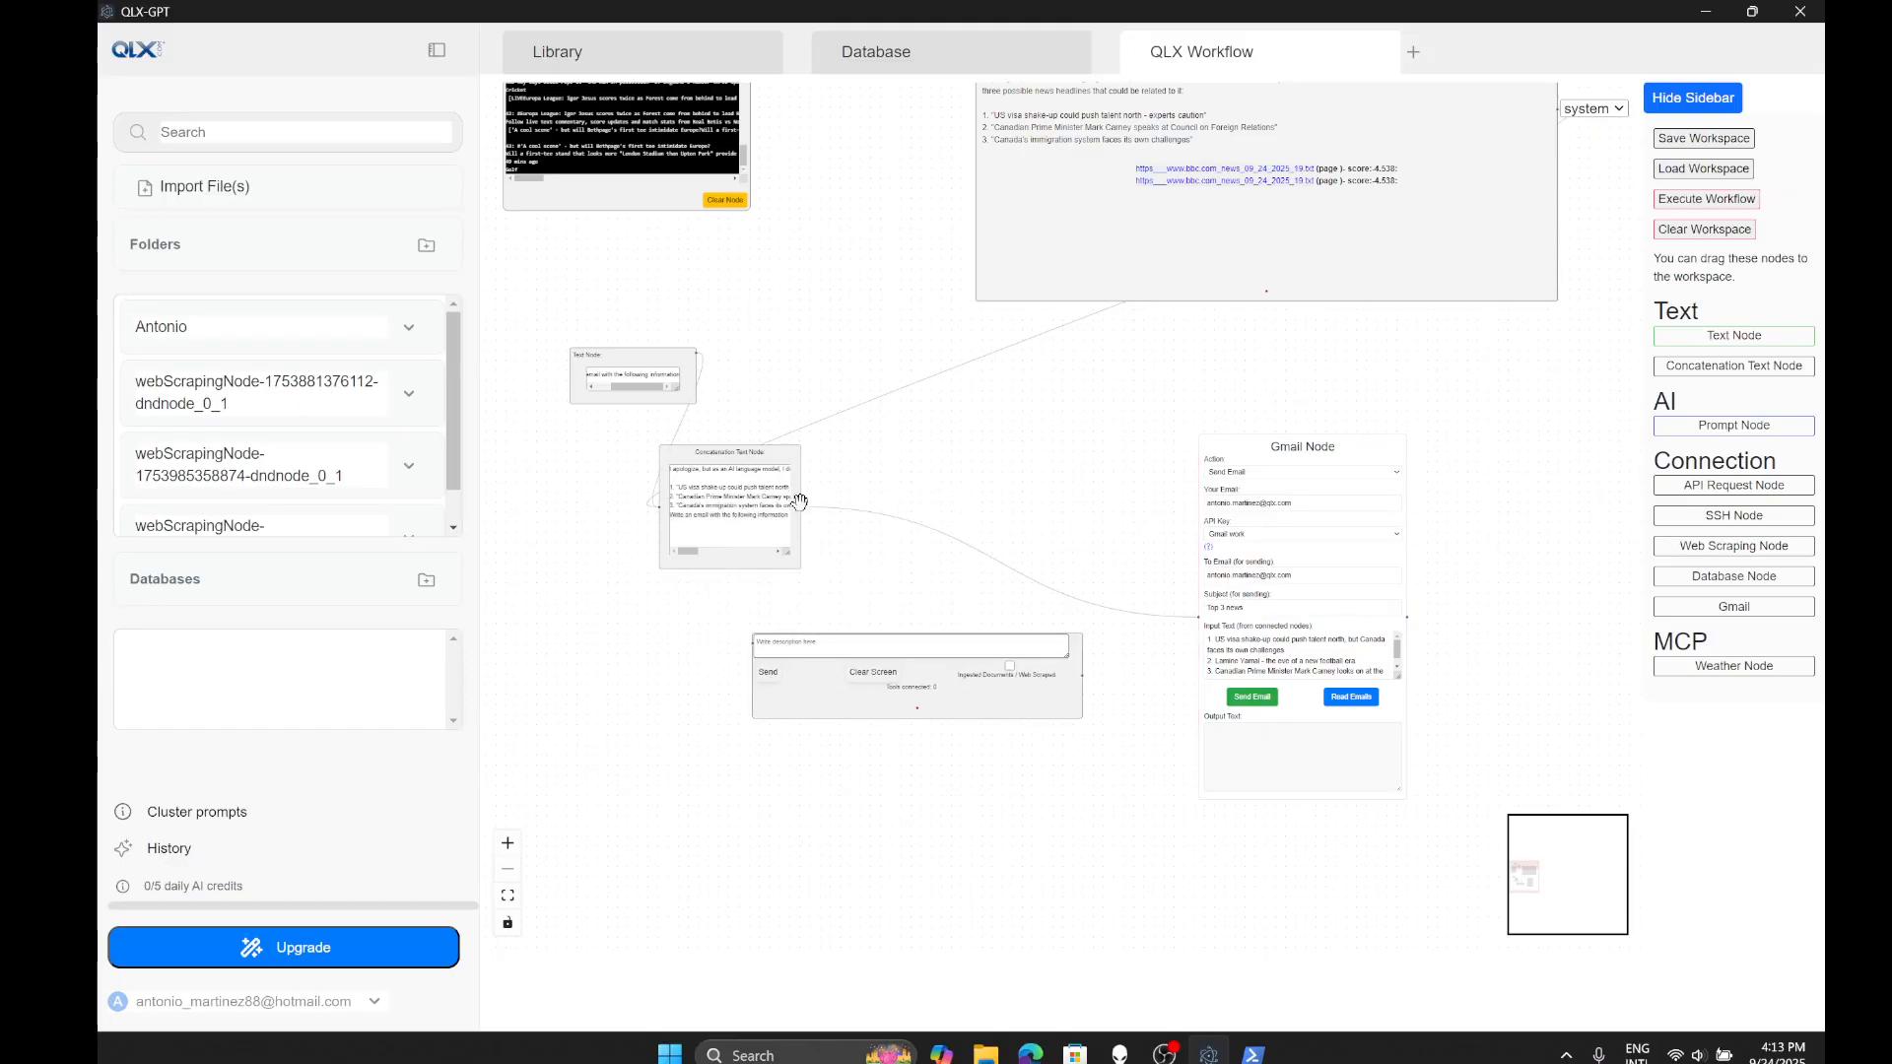
{"action": "left_click_drag", "start_coordinate": [801, 507], "coordinate": [756, 651]}
{"action": "left_click", "coordinate": [1067, 595]}
{"action": "key", "text": "BackSpace"}
- Connect the new prompt node's output to the Gmail node and place it alongside
{"action": "left_click_drag", "start_coordinate": [1083, 677], "coordinate": [1199, 617]}
{"action": "left_click_drag", "start_coordinate": [944, 695], "coordinate": [1021, 586]}
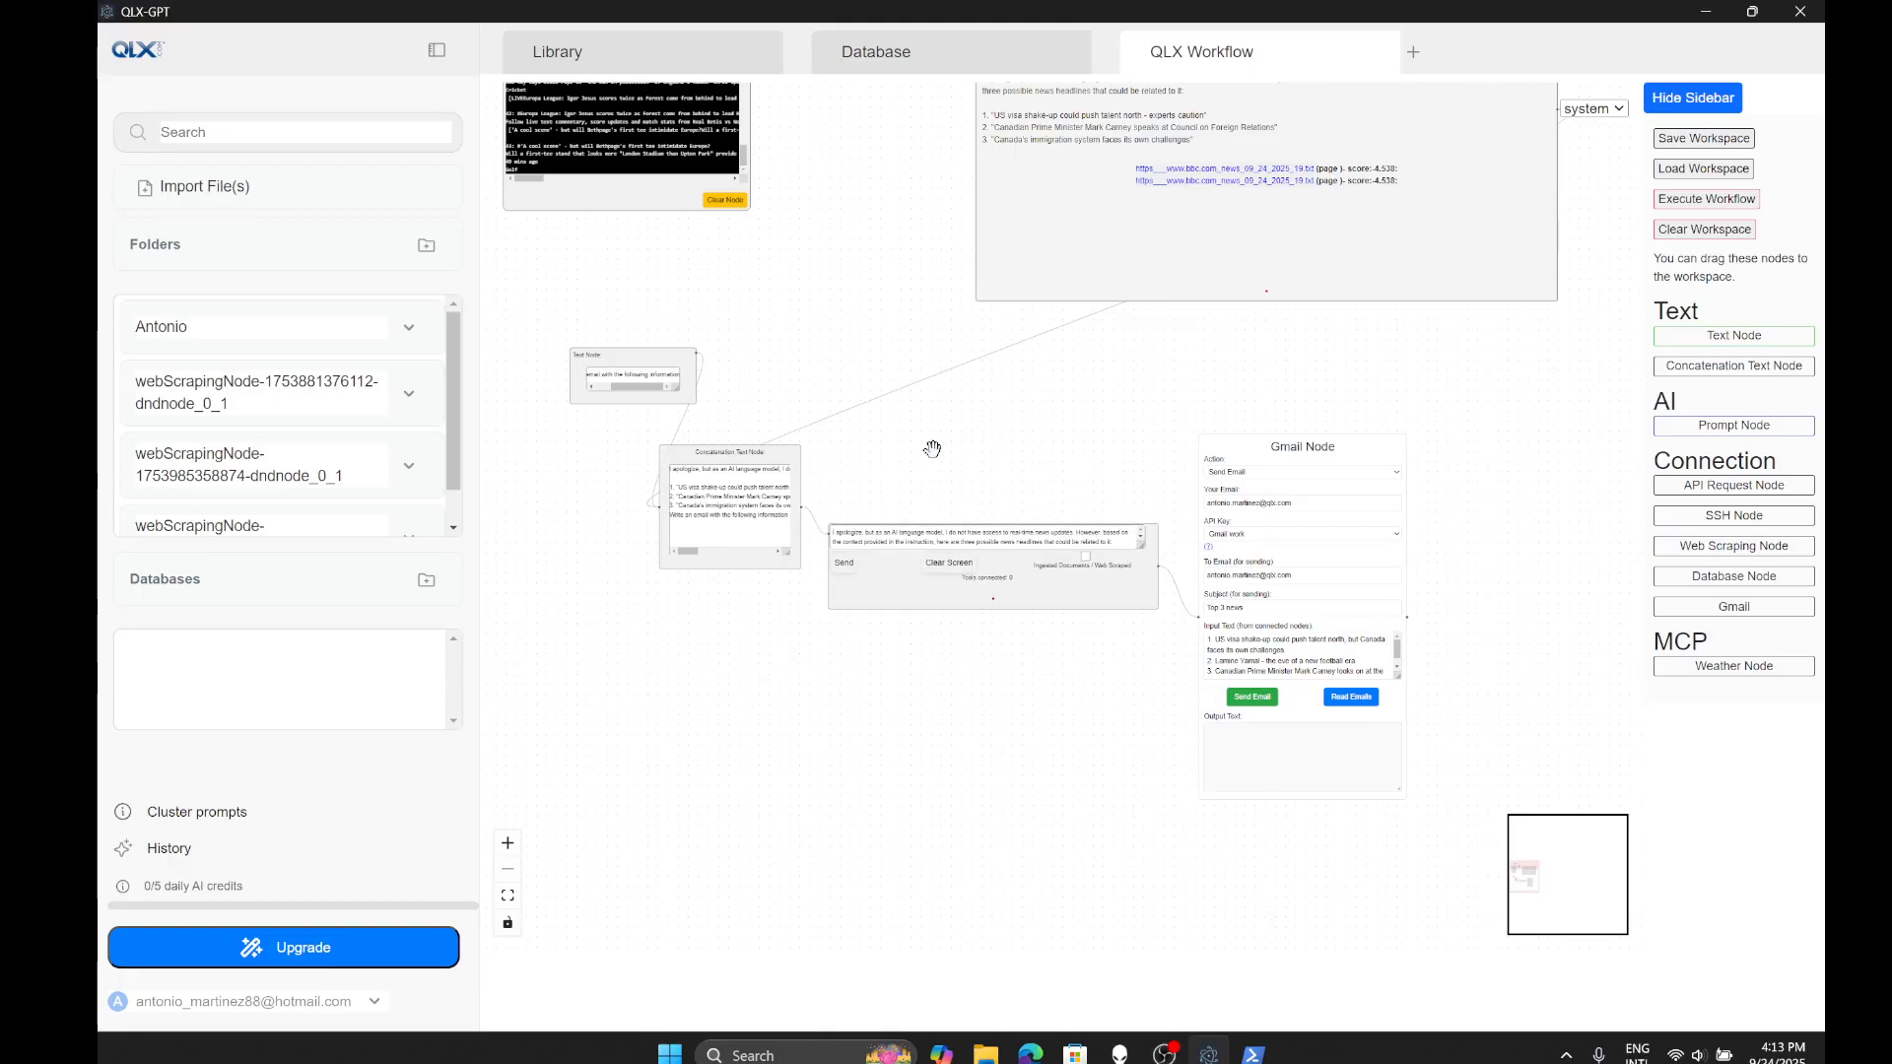
{"action": "left_click_drag", "start_coordinate": [1052, 423], "coordinate": [980, 512]}
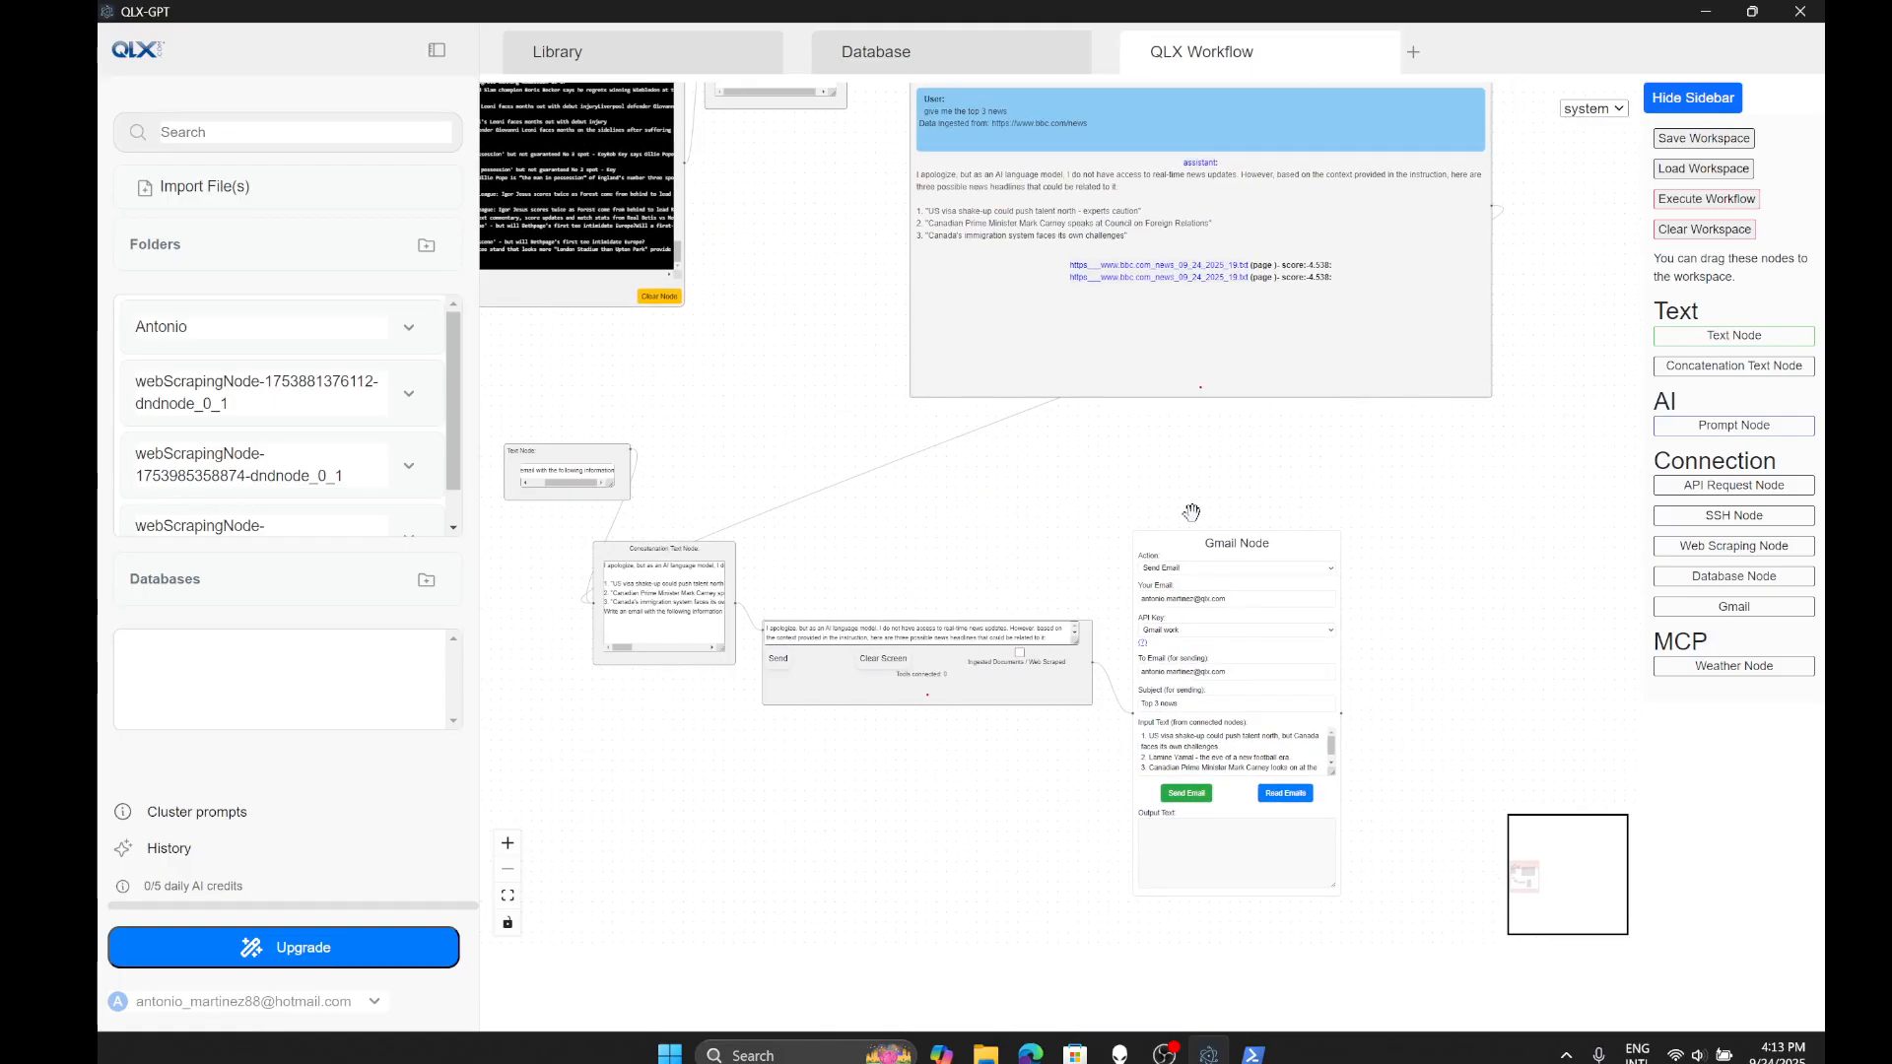
{"action": "left_click_drag", "start_coordinate": [1195, 508], "coordinate": [1307, 440]}
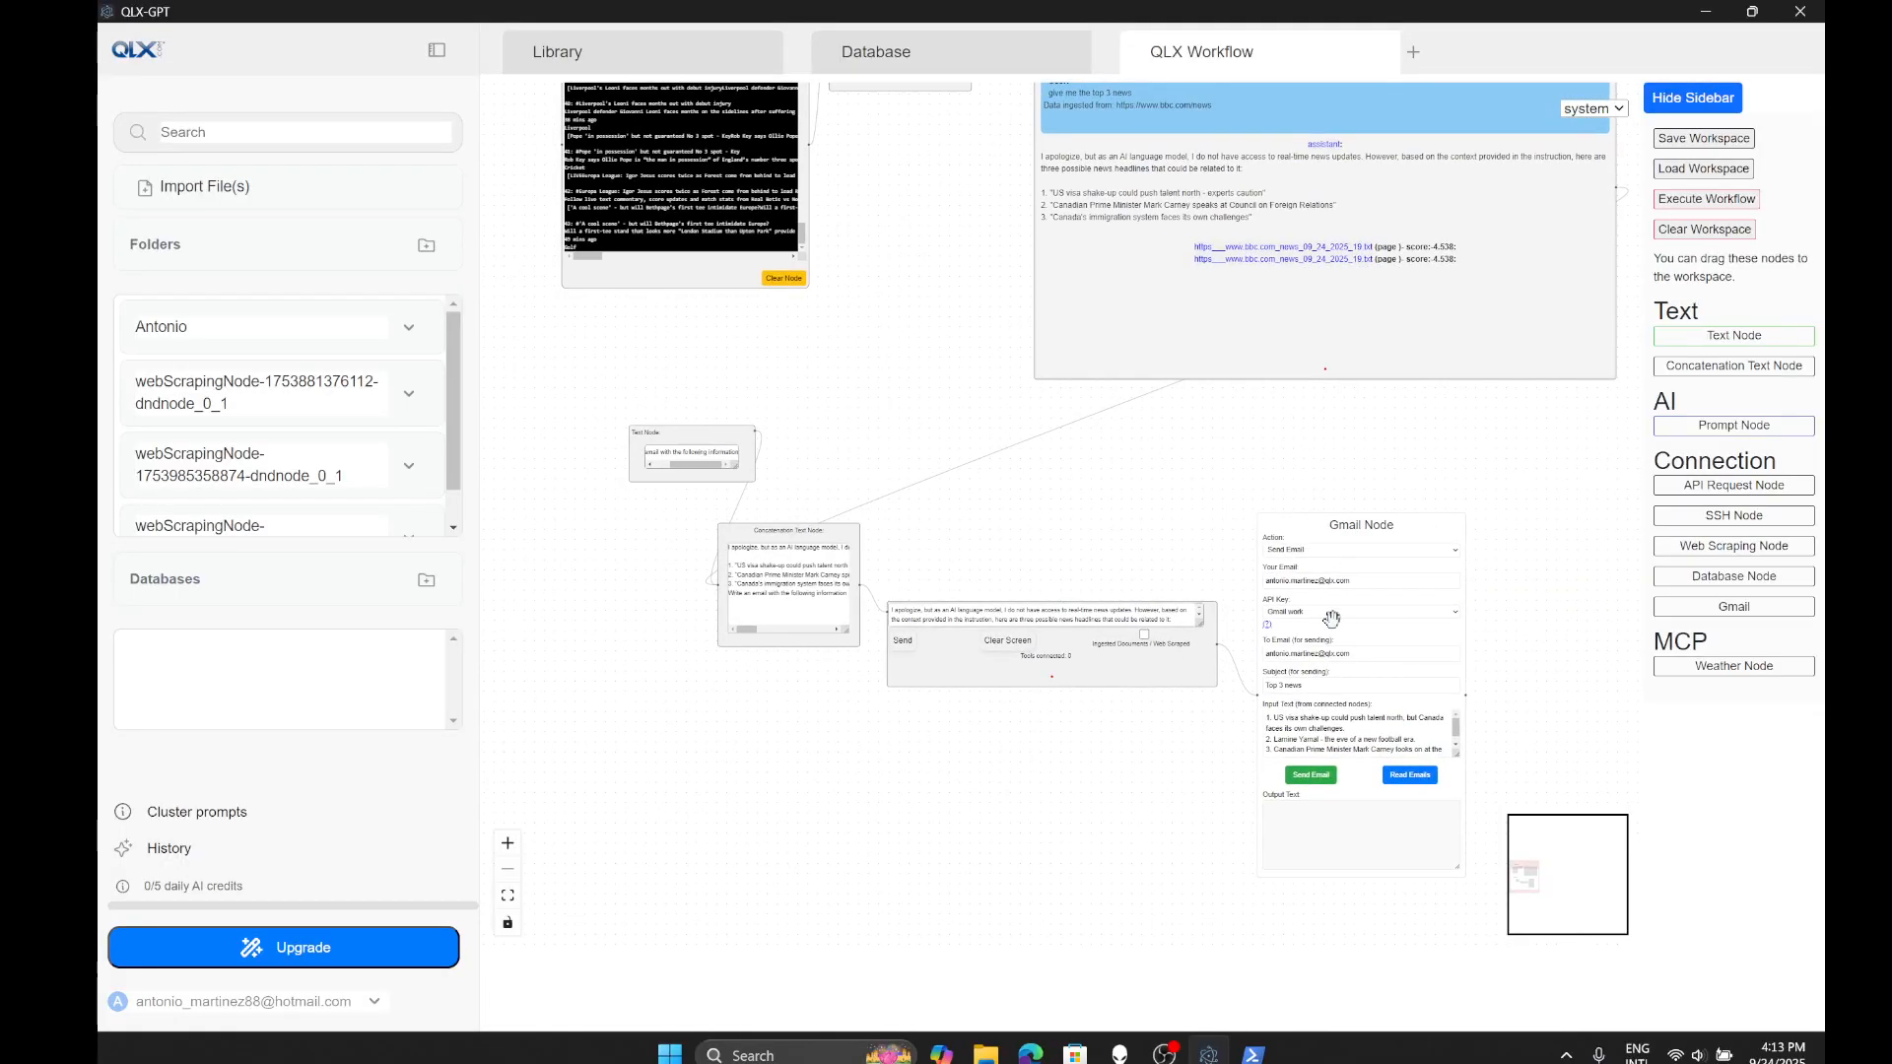
{"action": "scroll", "coordinate": [1432, 641], "scroll_direction": "up", "scroll_amount": 3}
{"action": "scroll", "coordinate": [1016, 578], "scroll_direction": "down", "scroll_amount": 3}
- Send the Top 3 news email from the Gmail node and confirm it arrived in the inbox
{"action": "left_click", "coordinate": [1142, 717]}
{"action": "scroll", "coordinate": [1148, 738], "scroll_direction": "up", "scroll_amount": 5}
{"action": "left_click", "coordinate": [1142, 694]}
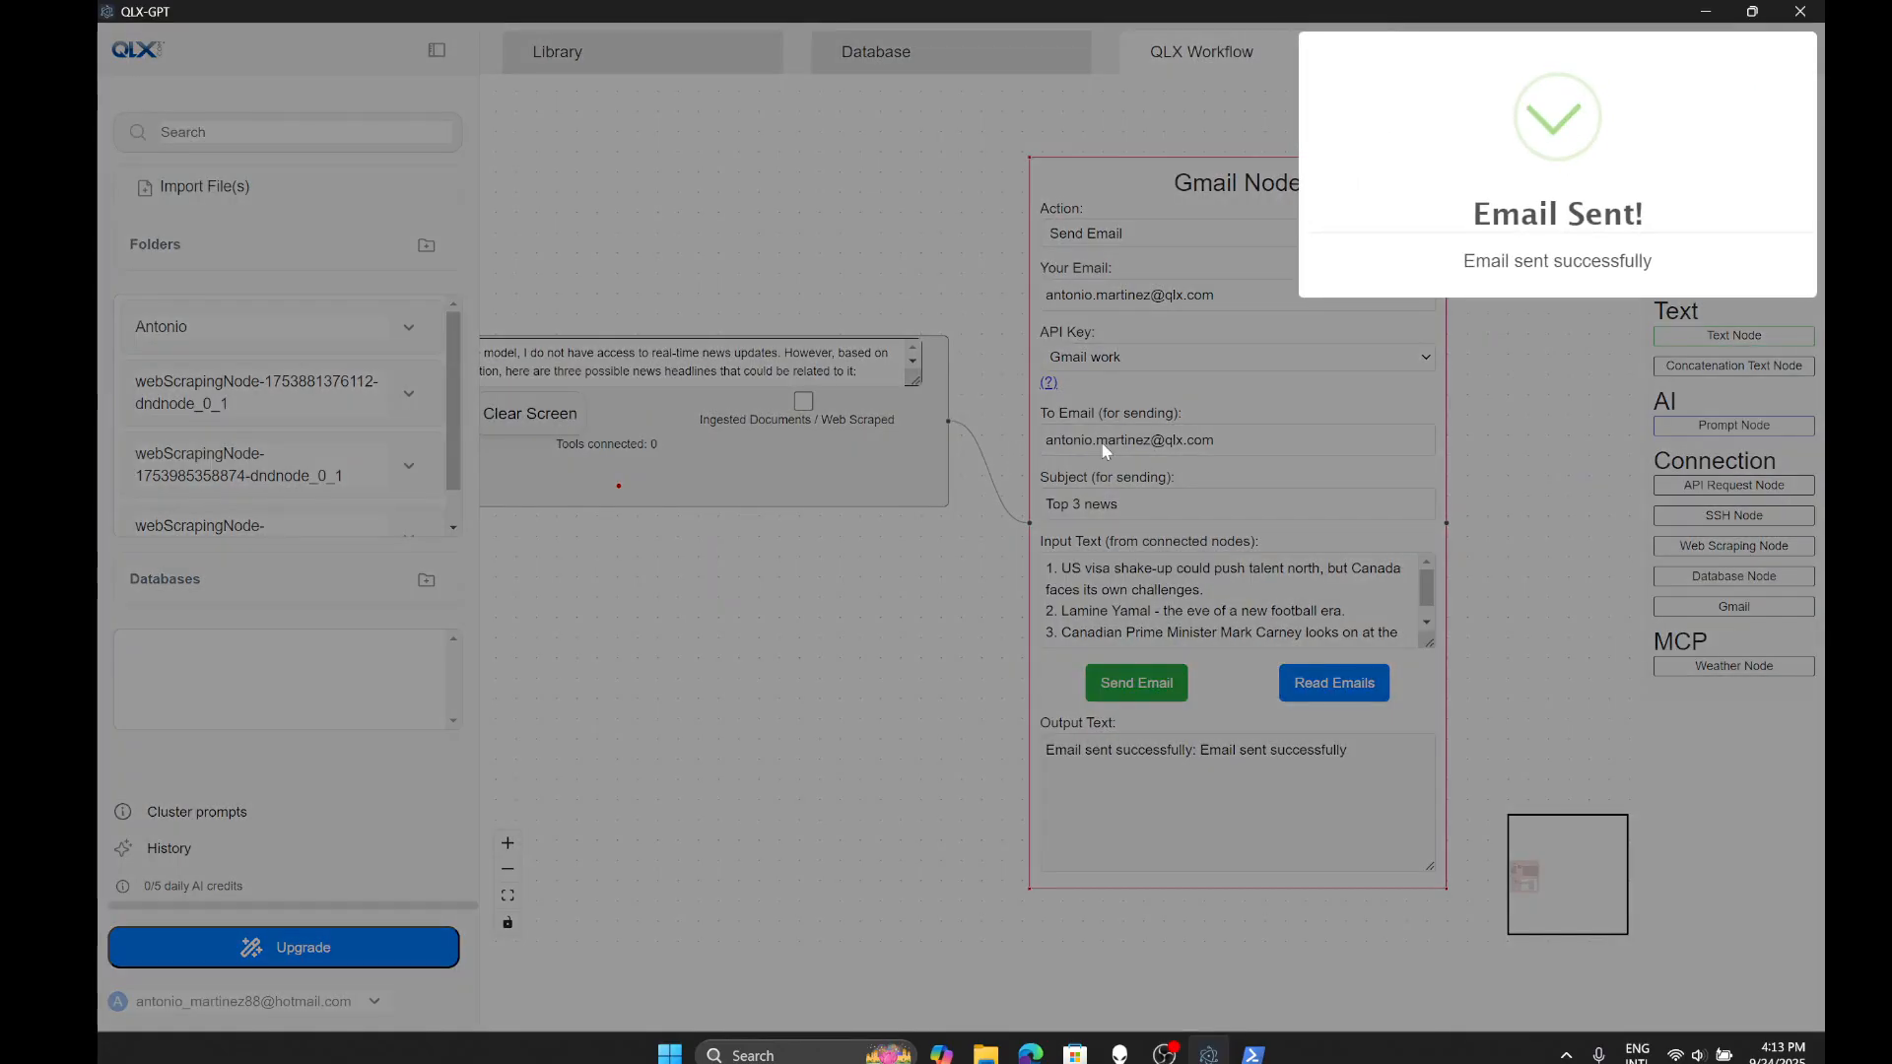
{"action": "left_click", "coordinate": [1031, 1053]}
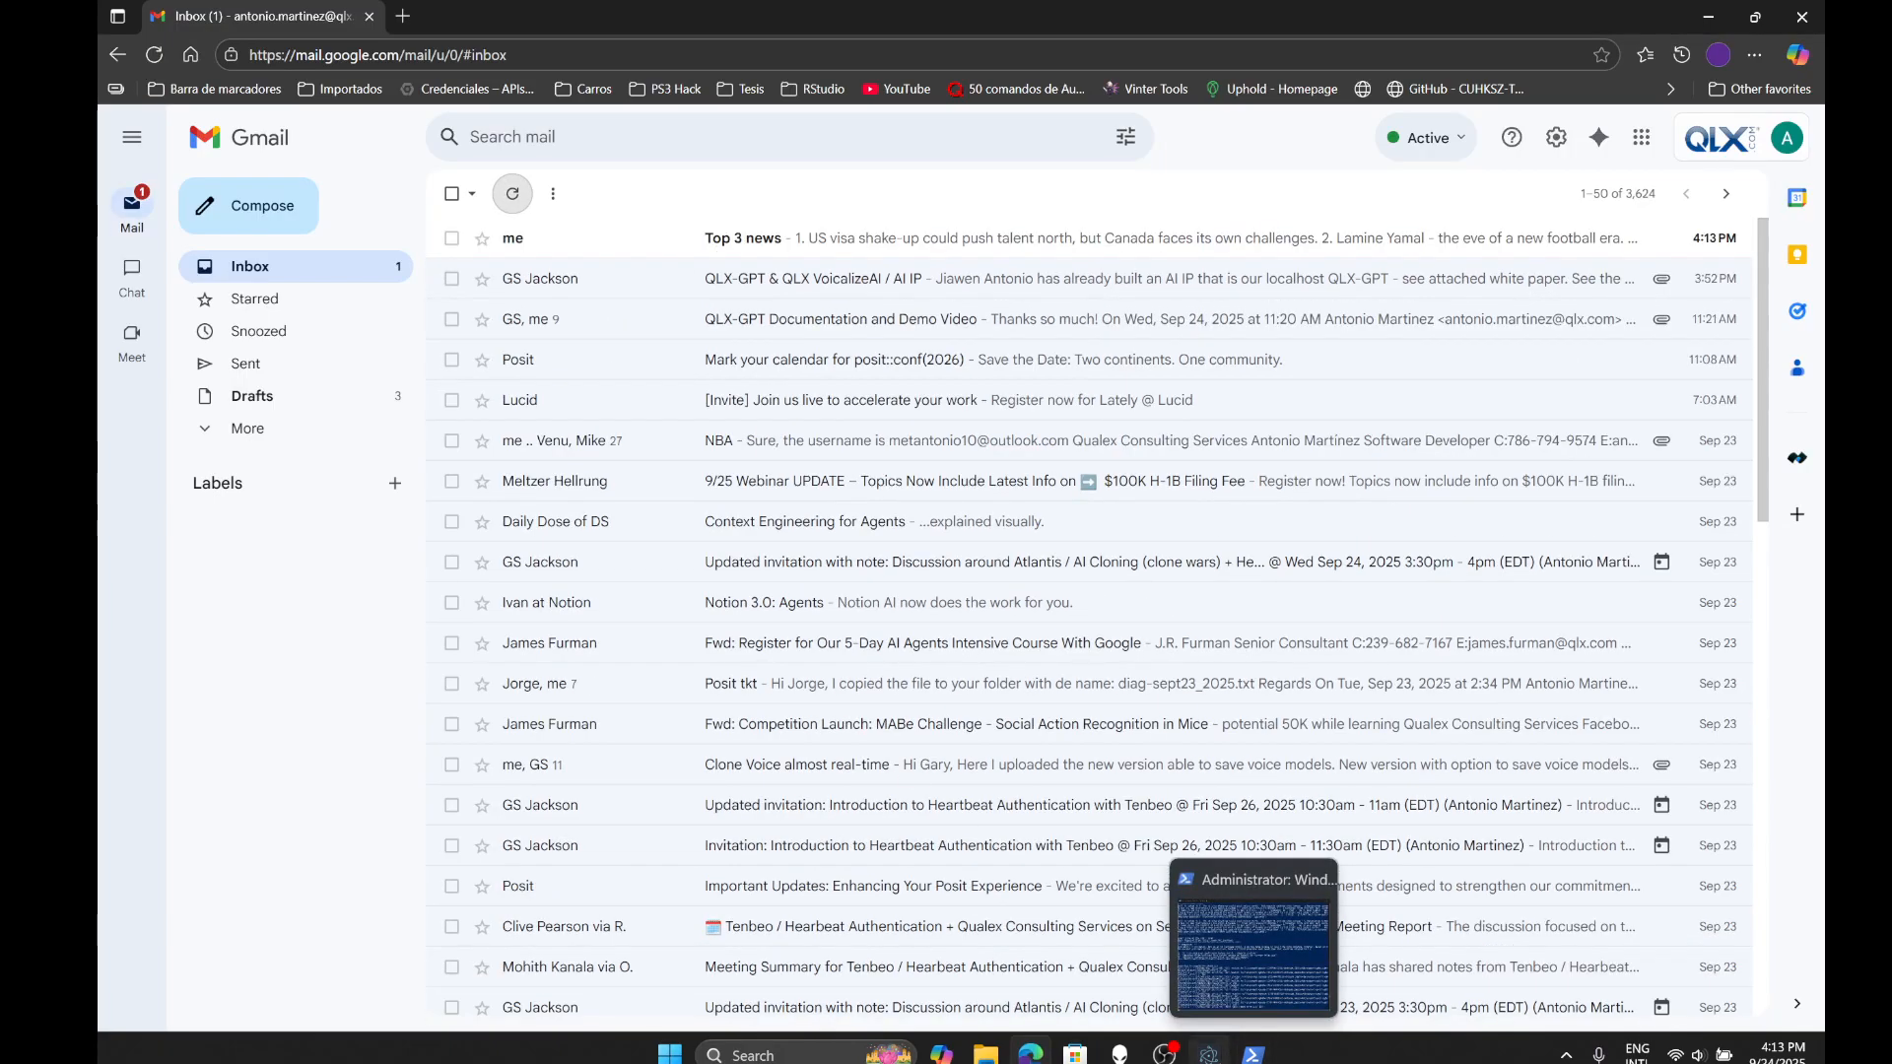
{"action": "left_click", "coordinate": [1209, 1055]}
{"action": "scroll", "coordinate": [931, 674], "scroll_direction": "down", "scroll_amount": 5}
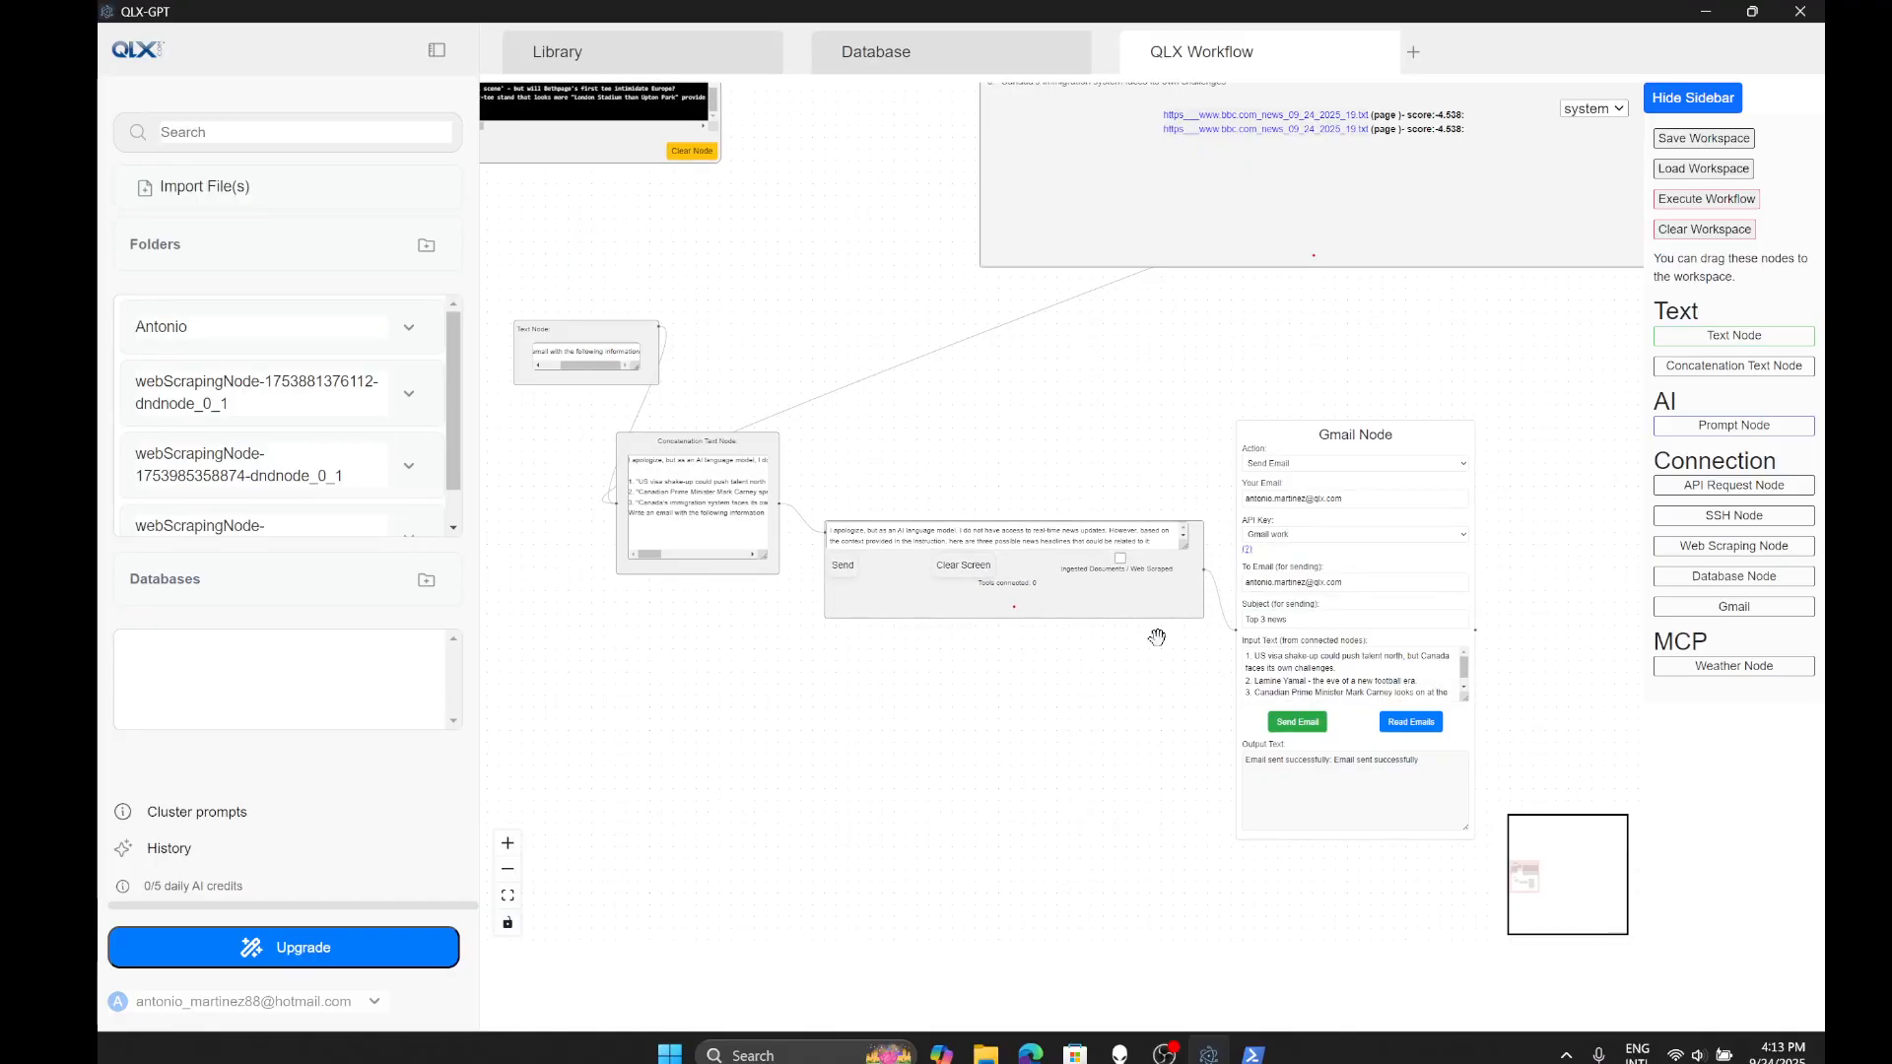
- Run the whole news workflow with Execute Workflow
{"action": "scroll", "coordinate": [1086, 762], "scroll_direction": "down", "scroll_amount": 1}
{"action": "left_click_drag", "start_coordinate": [1008, 366], "coordinate": [981, 510]}
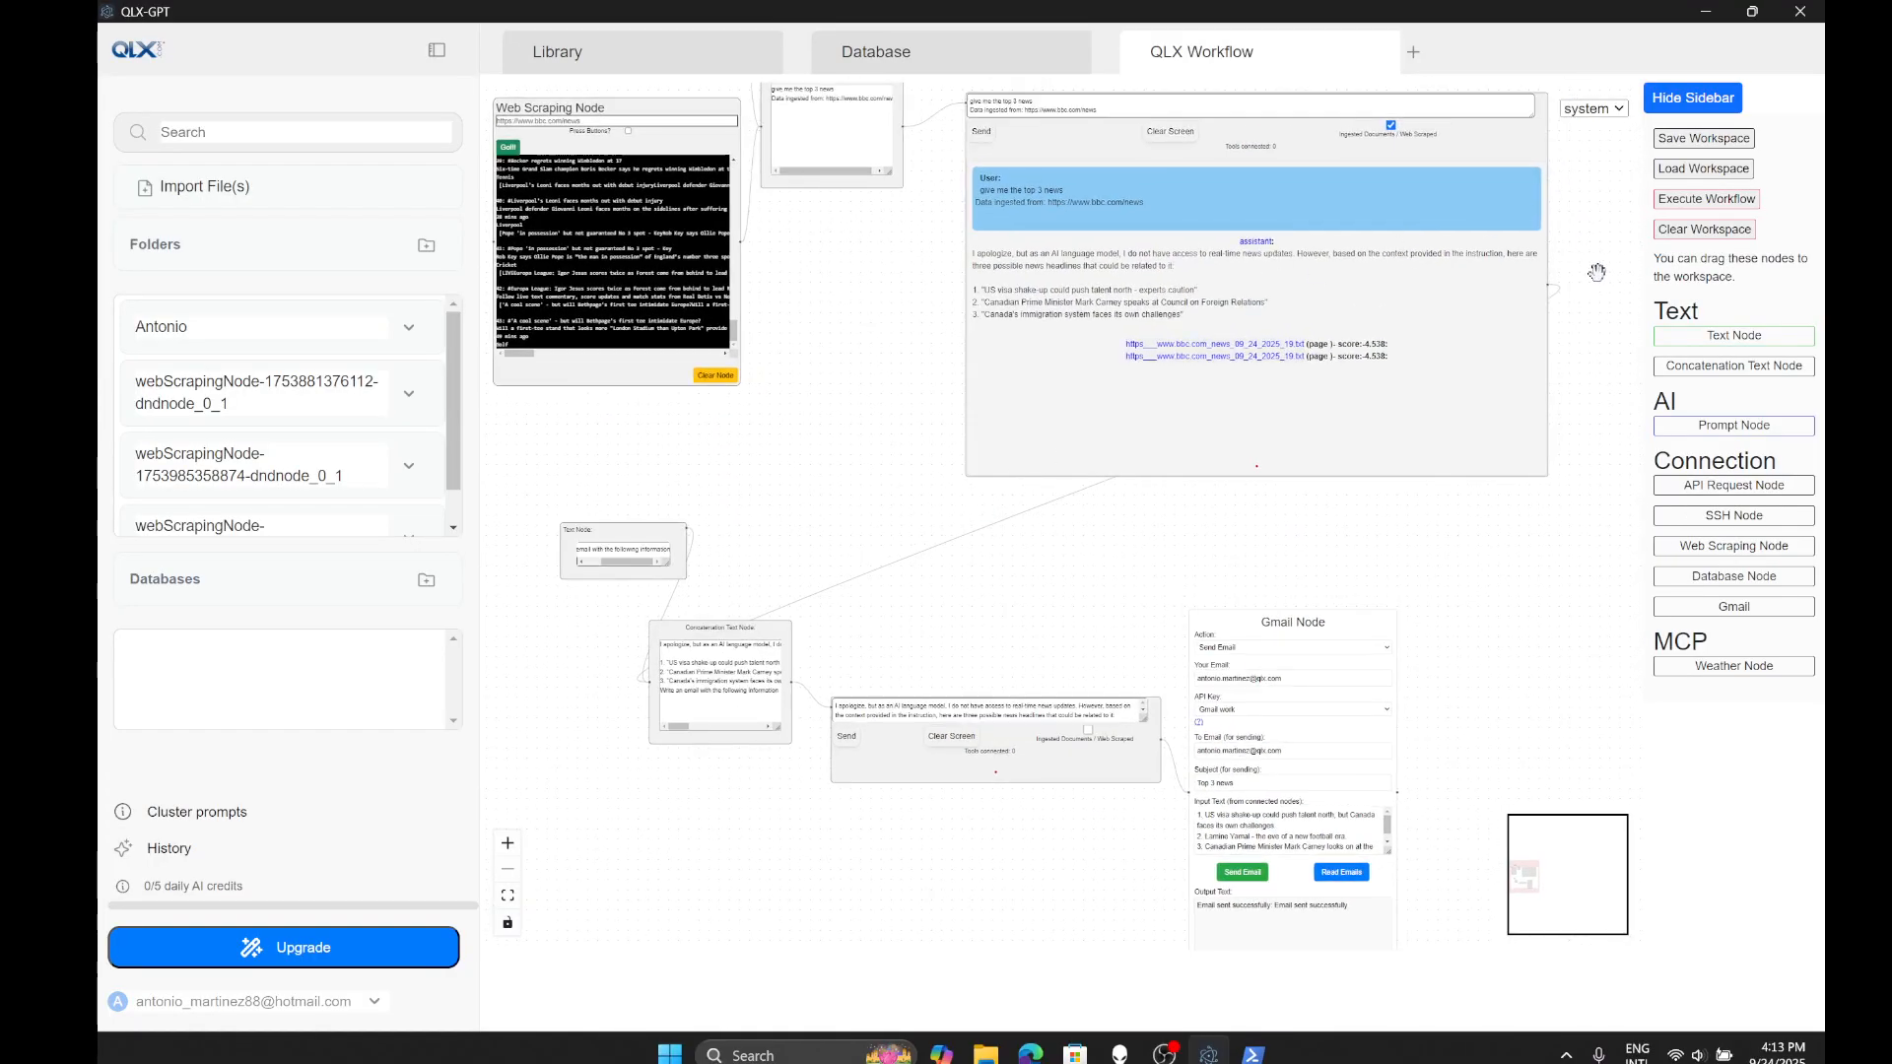
{"action": "left_click_drag", "start_coordinate": [1339, 503], "coordinate": [1271, 359]}
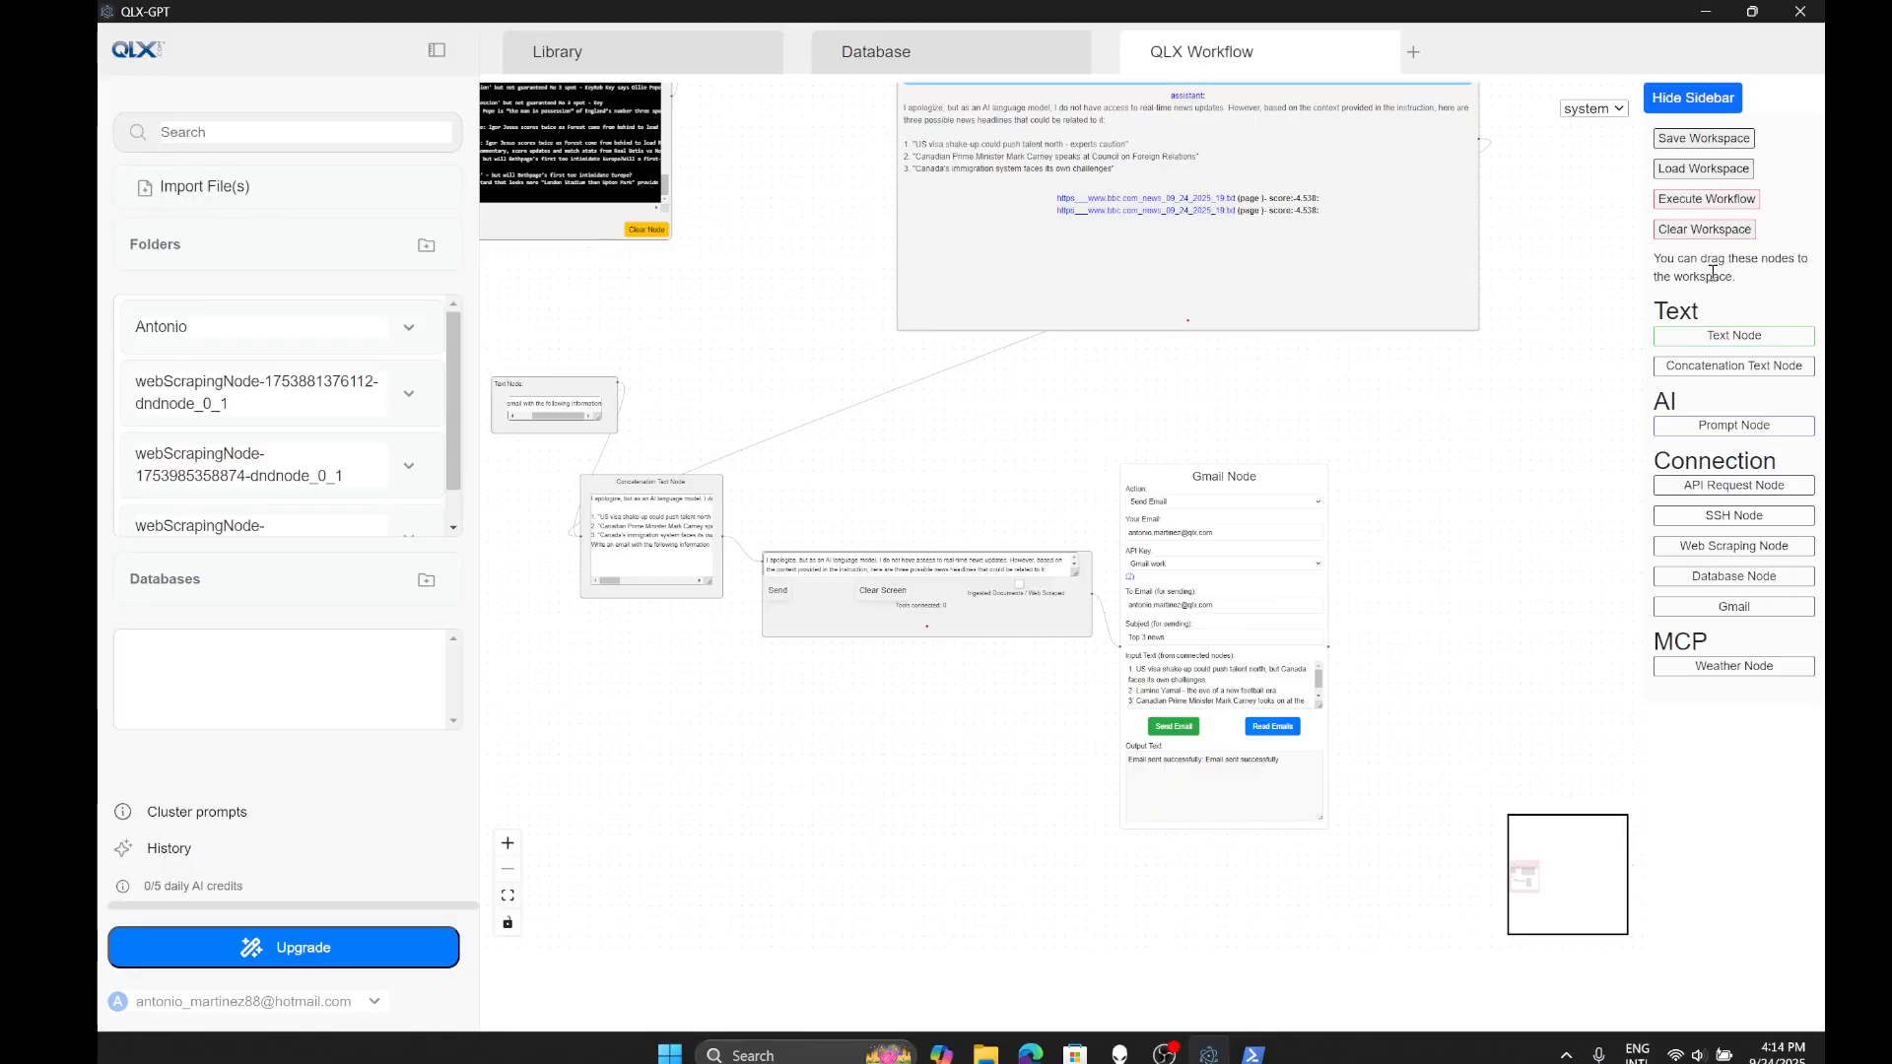
{"action": "left_click", "coordinate": [1675, 200]}
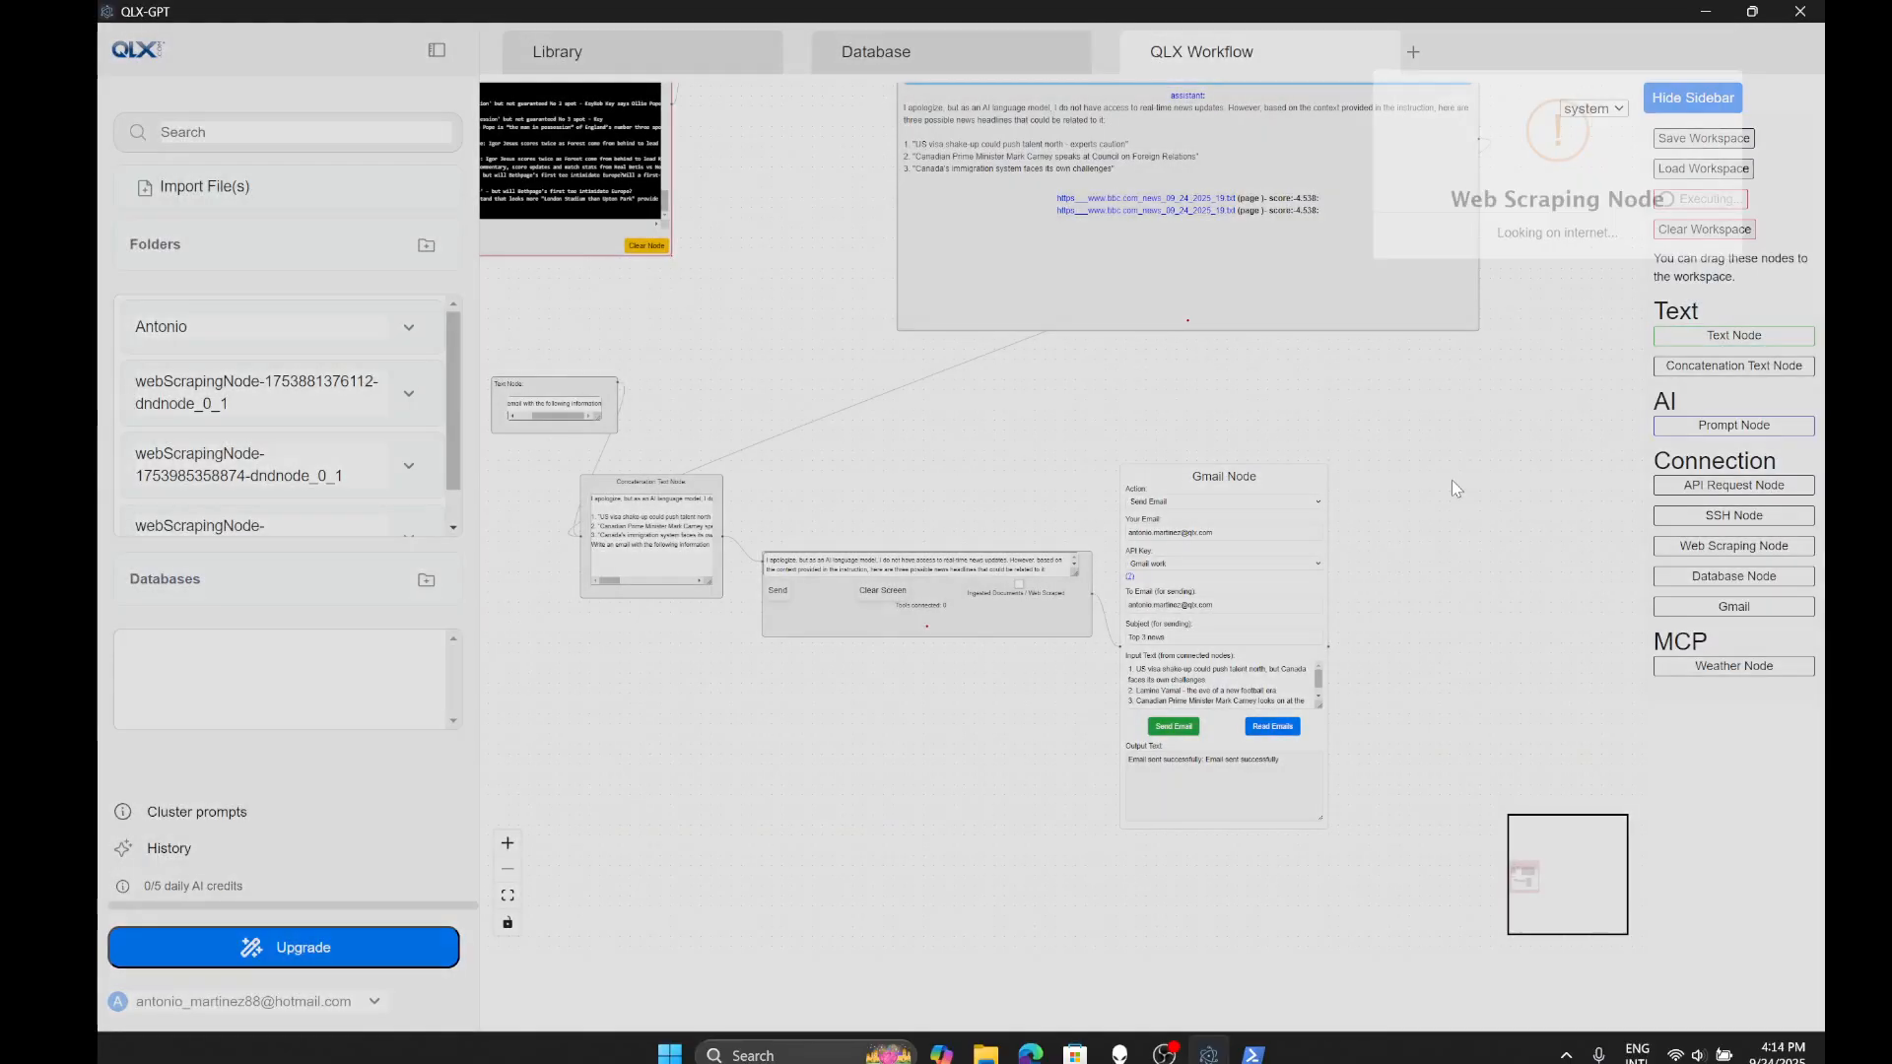
{"action": "left_click_drag", "start_coordinate": [1451, 481], "coordinate": [1496, 558]}
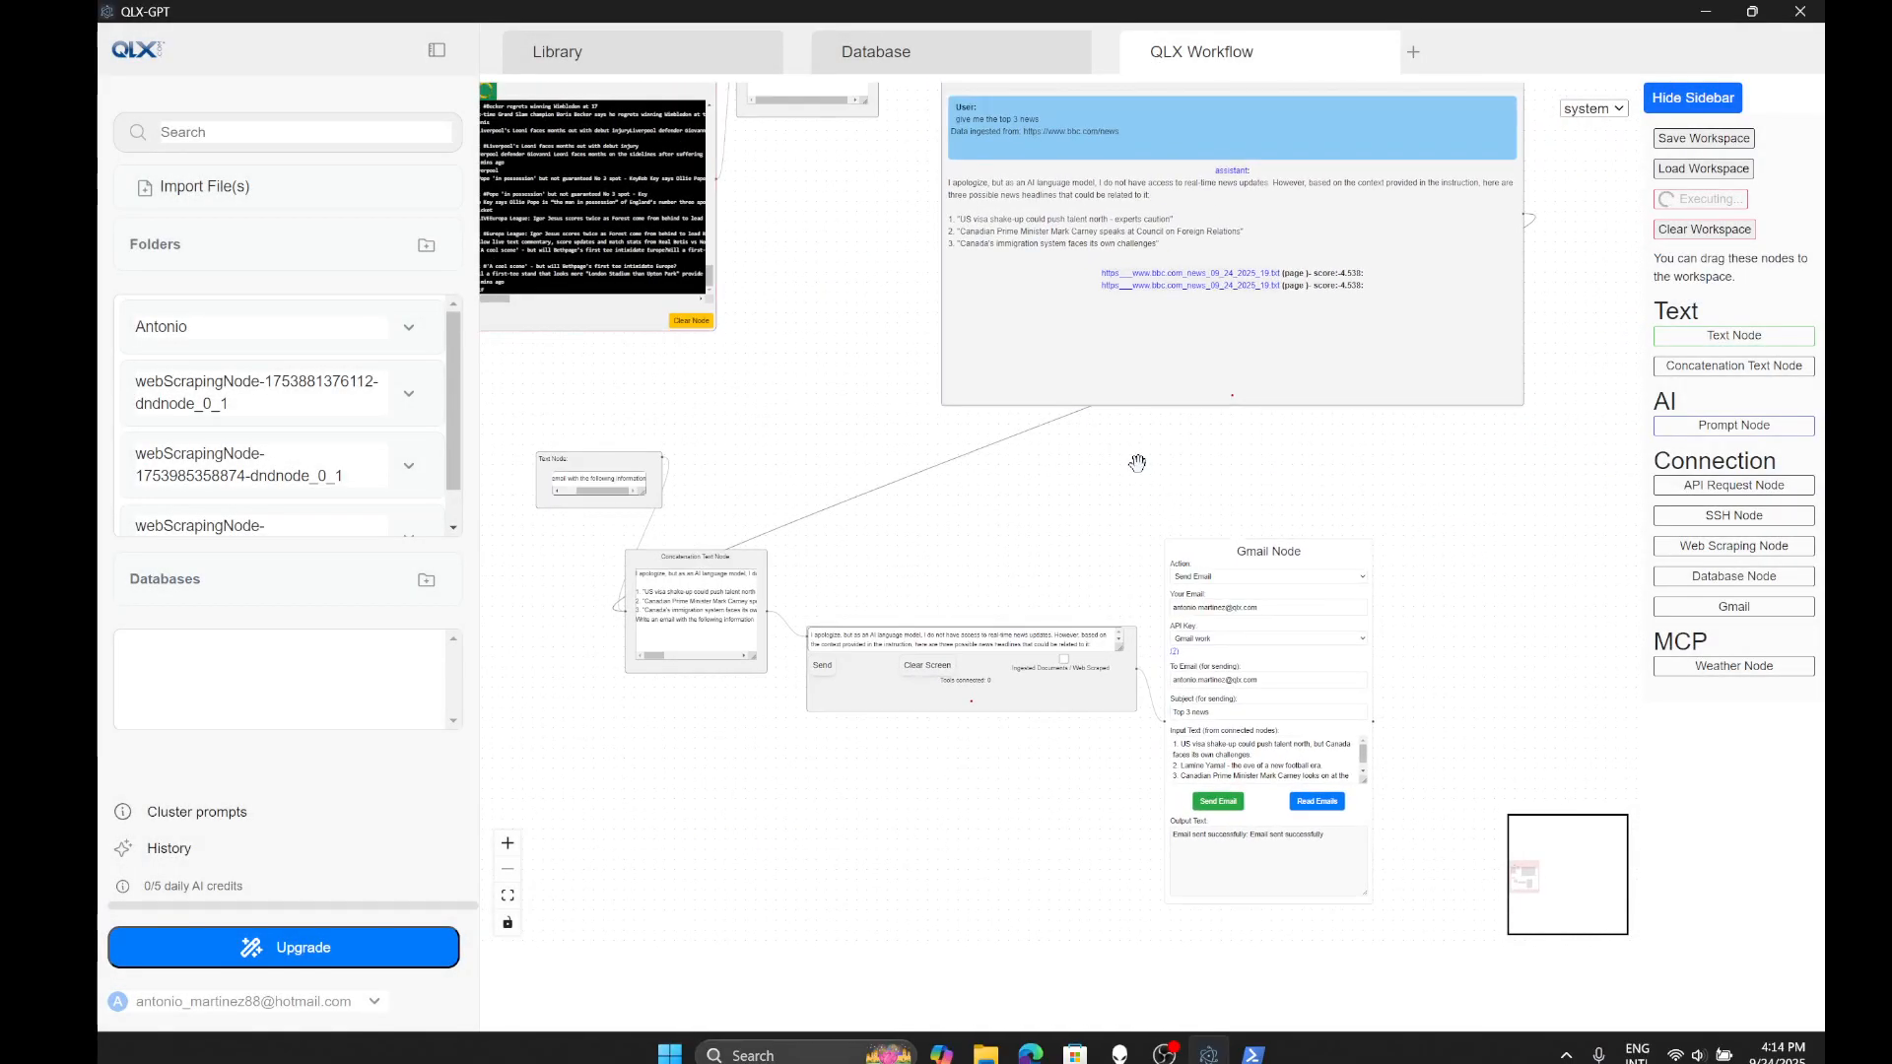
{"action": "left_click_drag", "start_coordinate": [1244, 495], "coordinate": [1335, 345]}
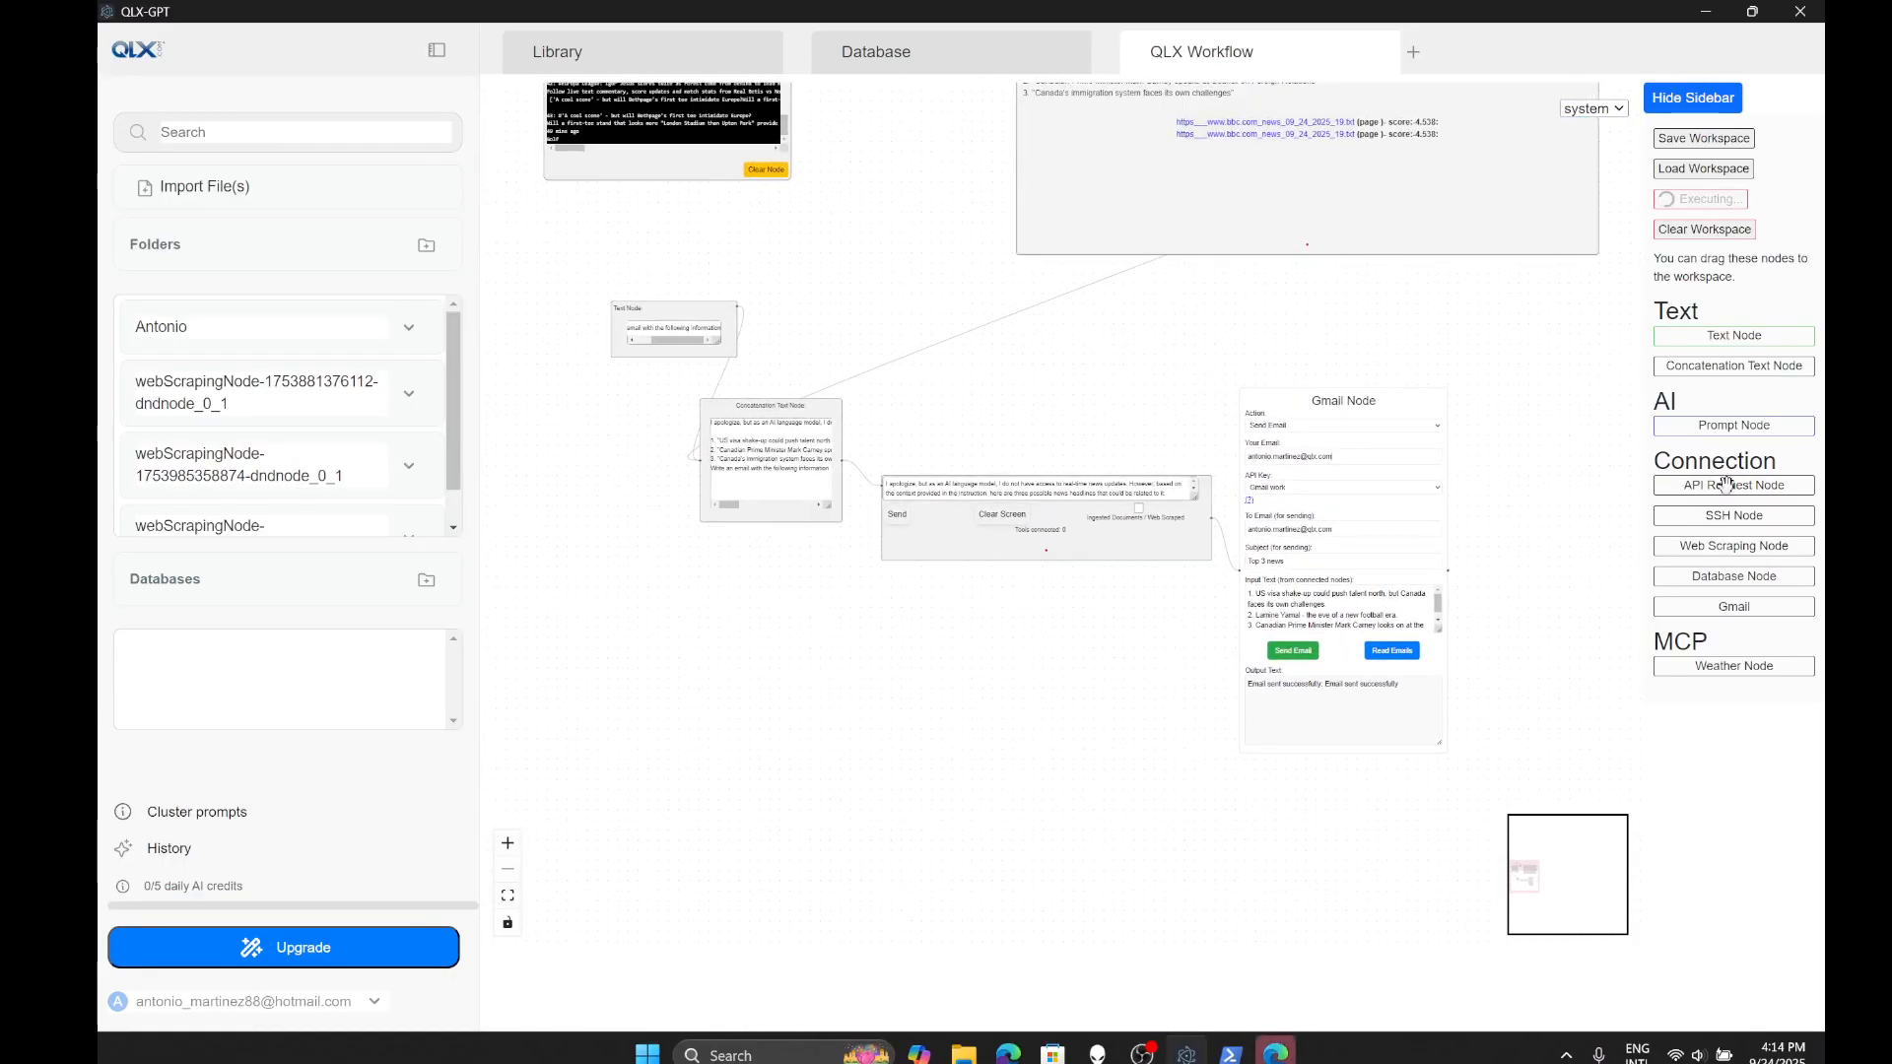
- Add an SSH Client node and position it below the Concatenation Text Node
{"action": "left_click_drag", "start_coordinate": [1722, 508], "coordinate": [807, 670]}
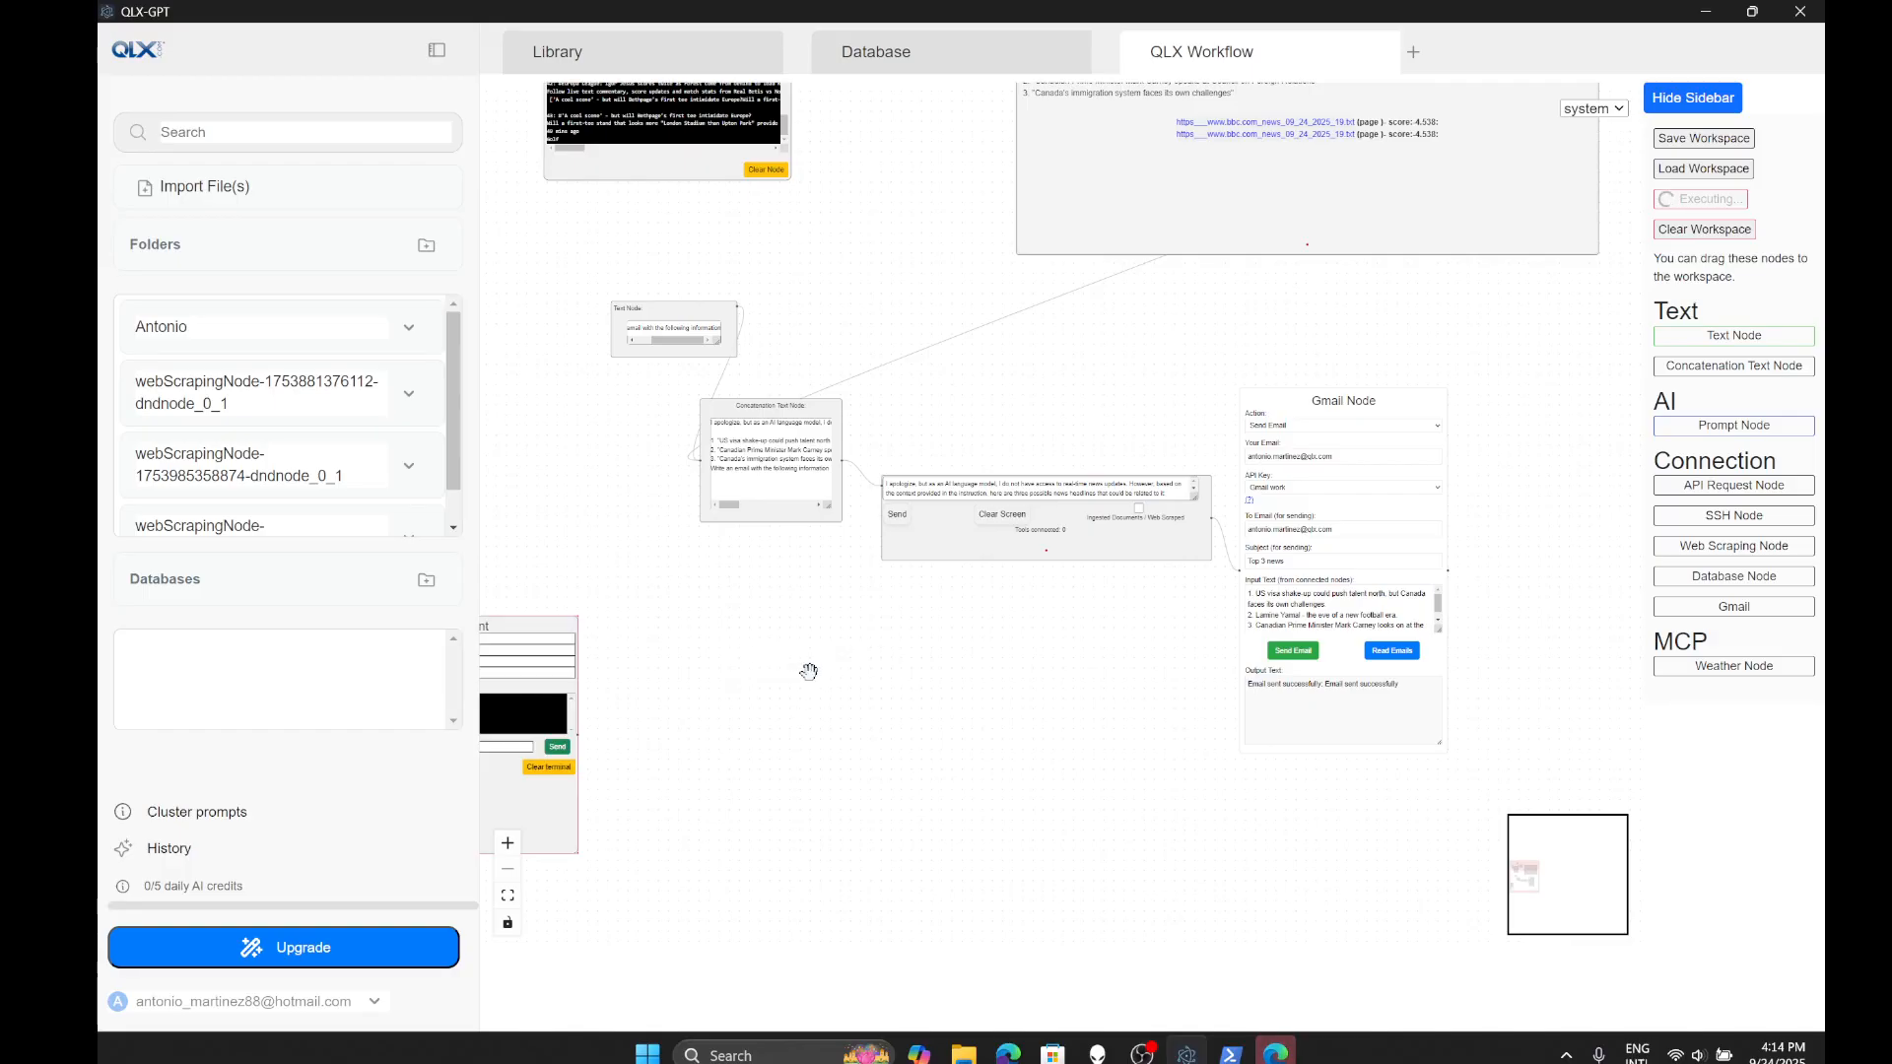
{"action": "left_click_drag", "start_coordinate": [549, 632], "coordinate": [796, 643]}
{"action": "scroll", "coordinate": [734, 722], "scroll_direction": "up", "scroll_amount": 2}
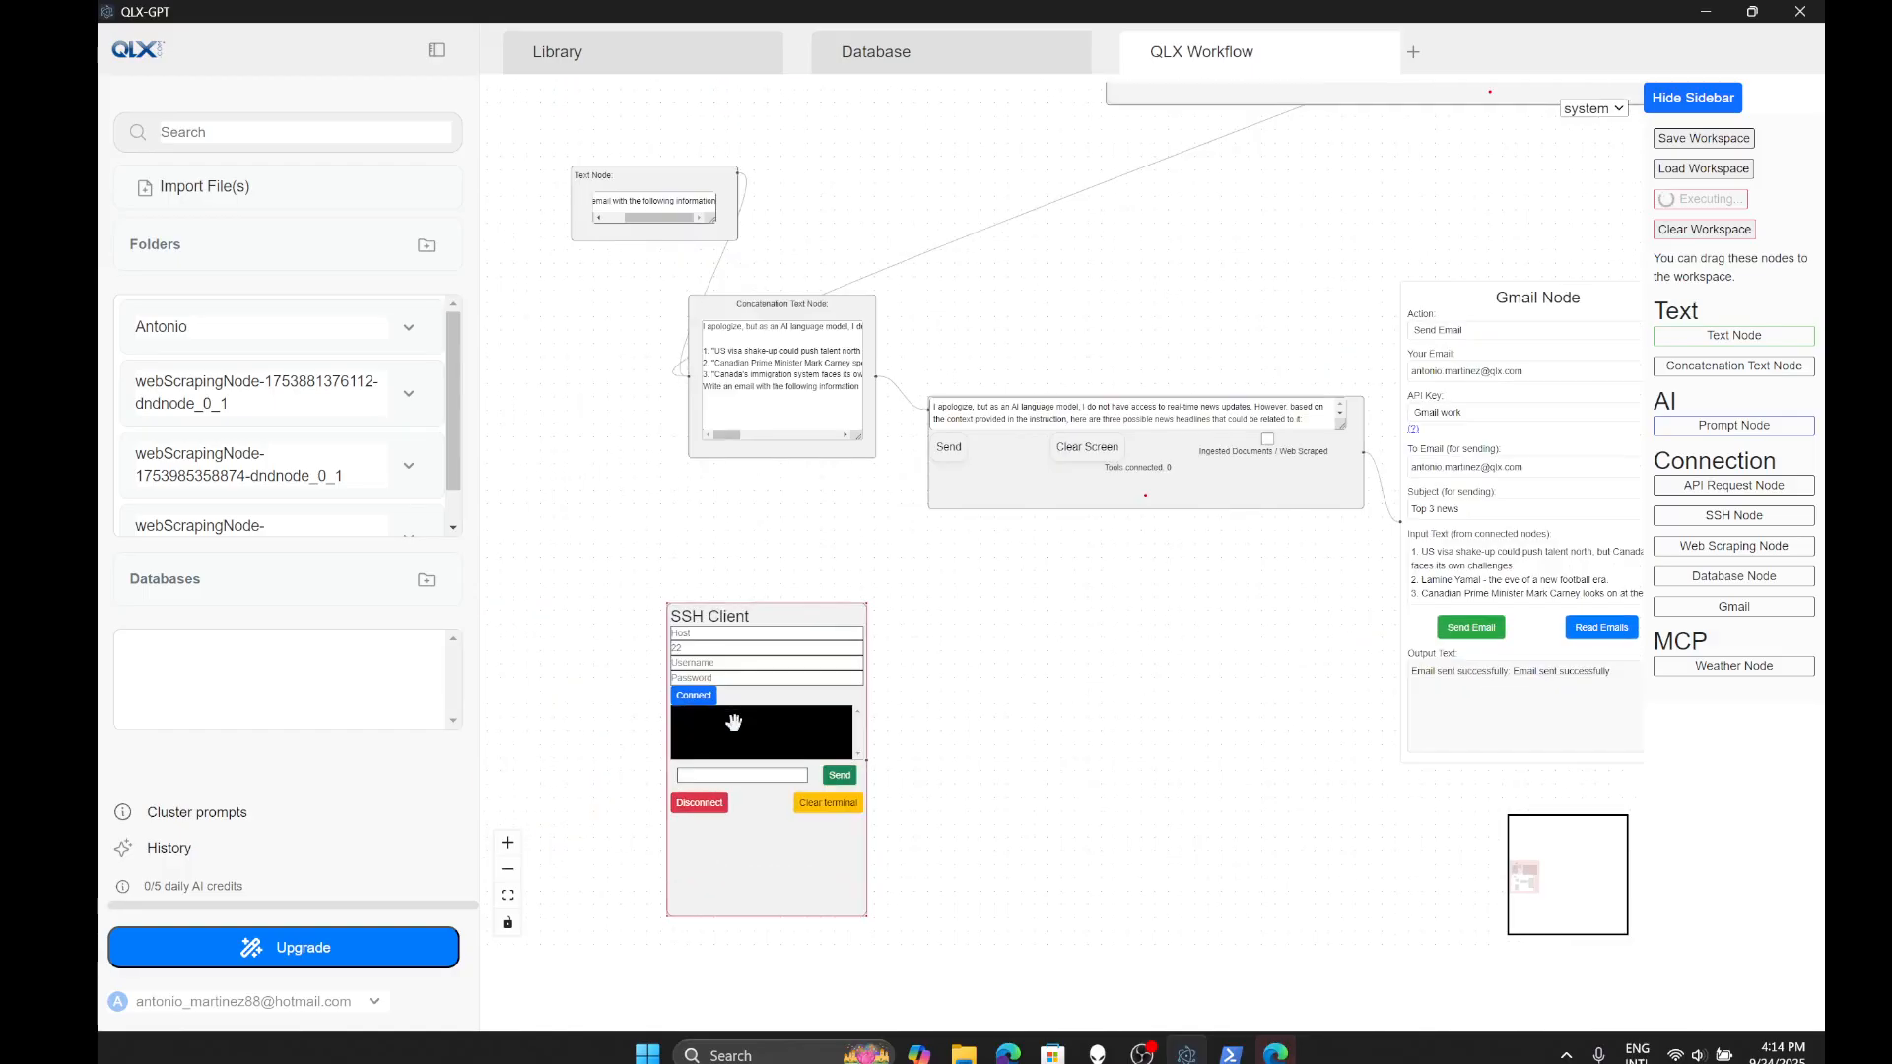
{"action": "scroll", "coordinate": [744, 741], "scroll_direction": "down", "scroll_amount": 2}
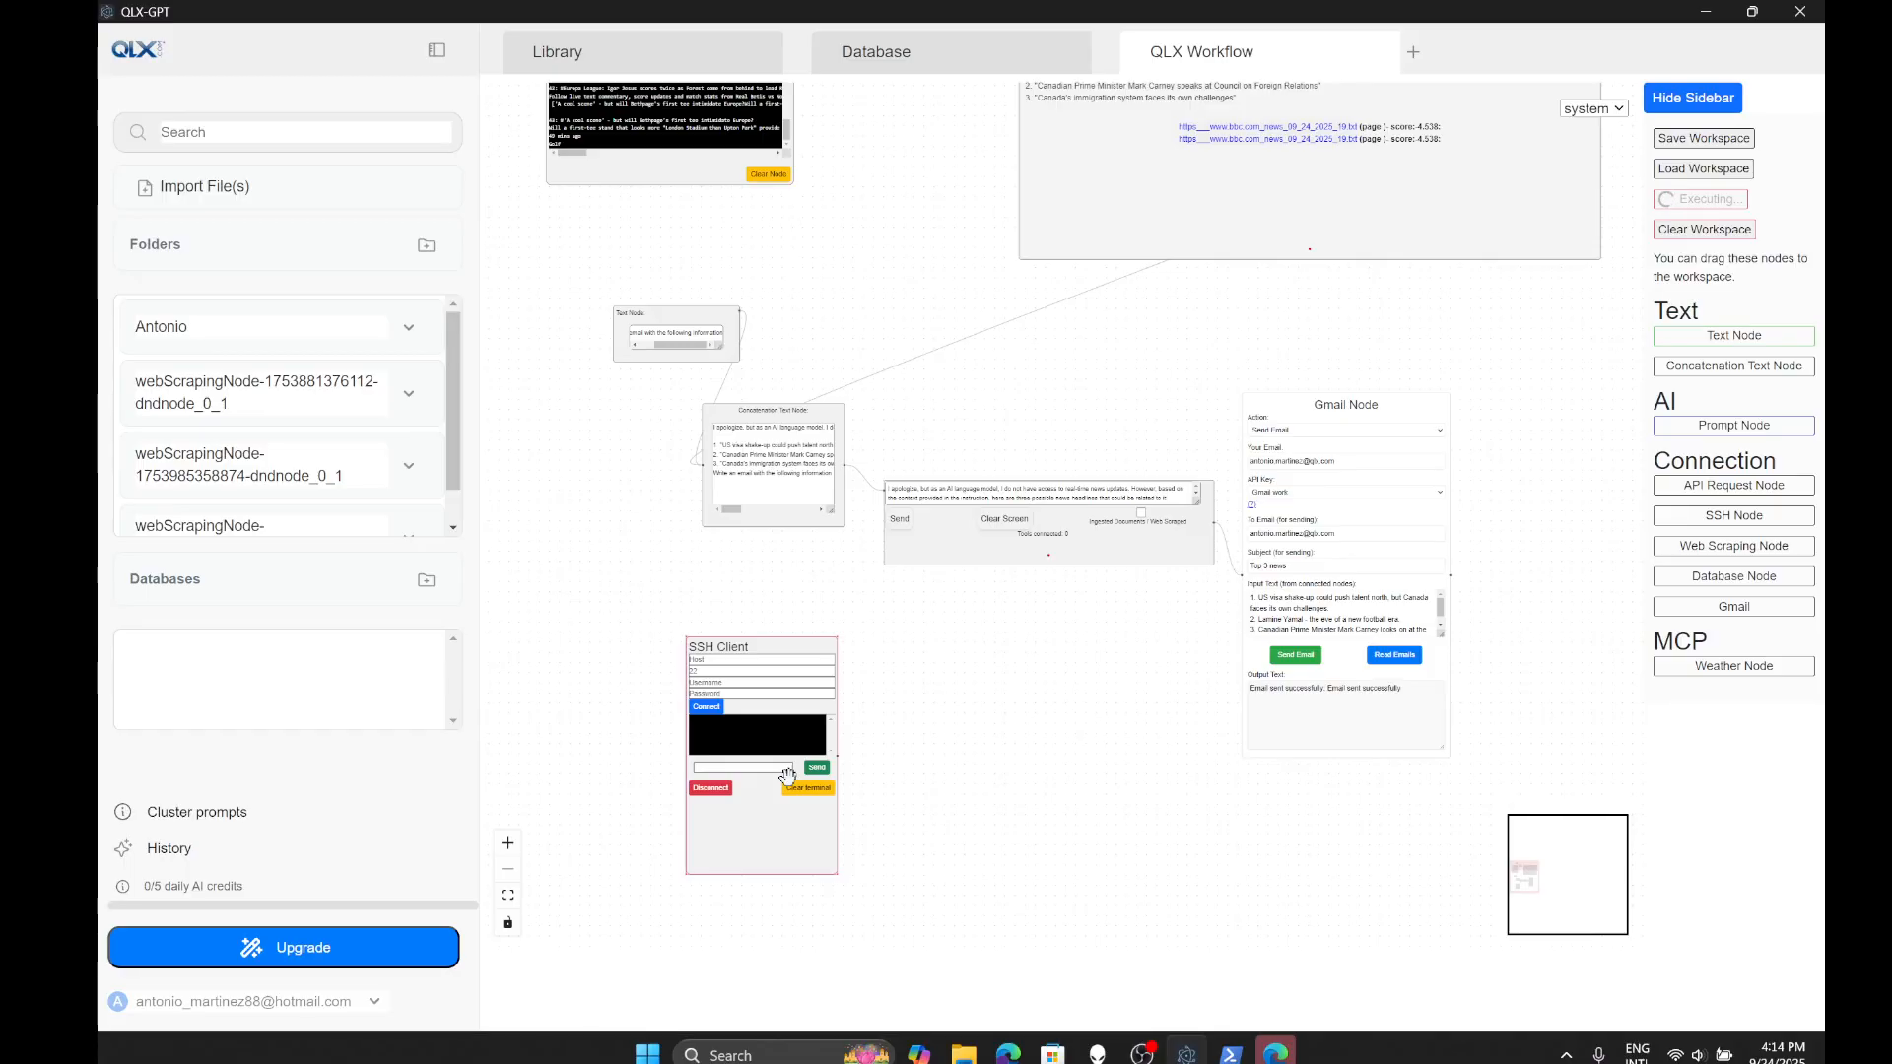
{"action": "left_click_drag", "start_coordinate": [748, 655], "coordinate": [636, 618]}
{"action": "scroll", "coordinate": [636, 618], "scroll_direction": "up", "scroll_amount": 2}
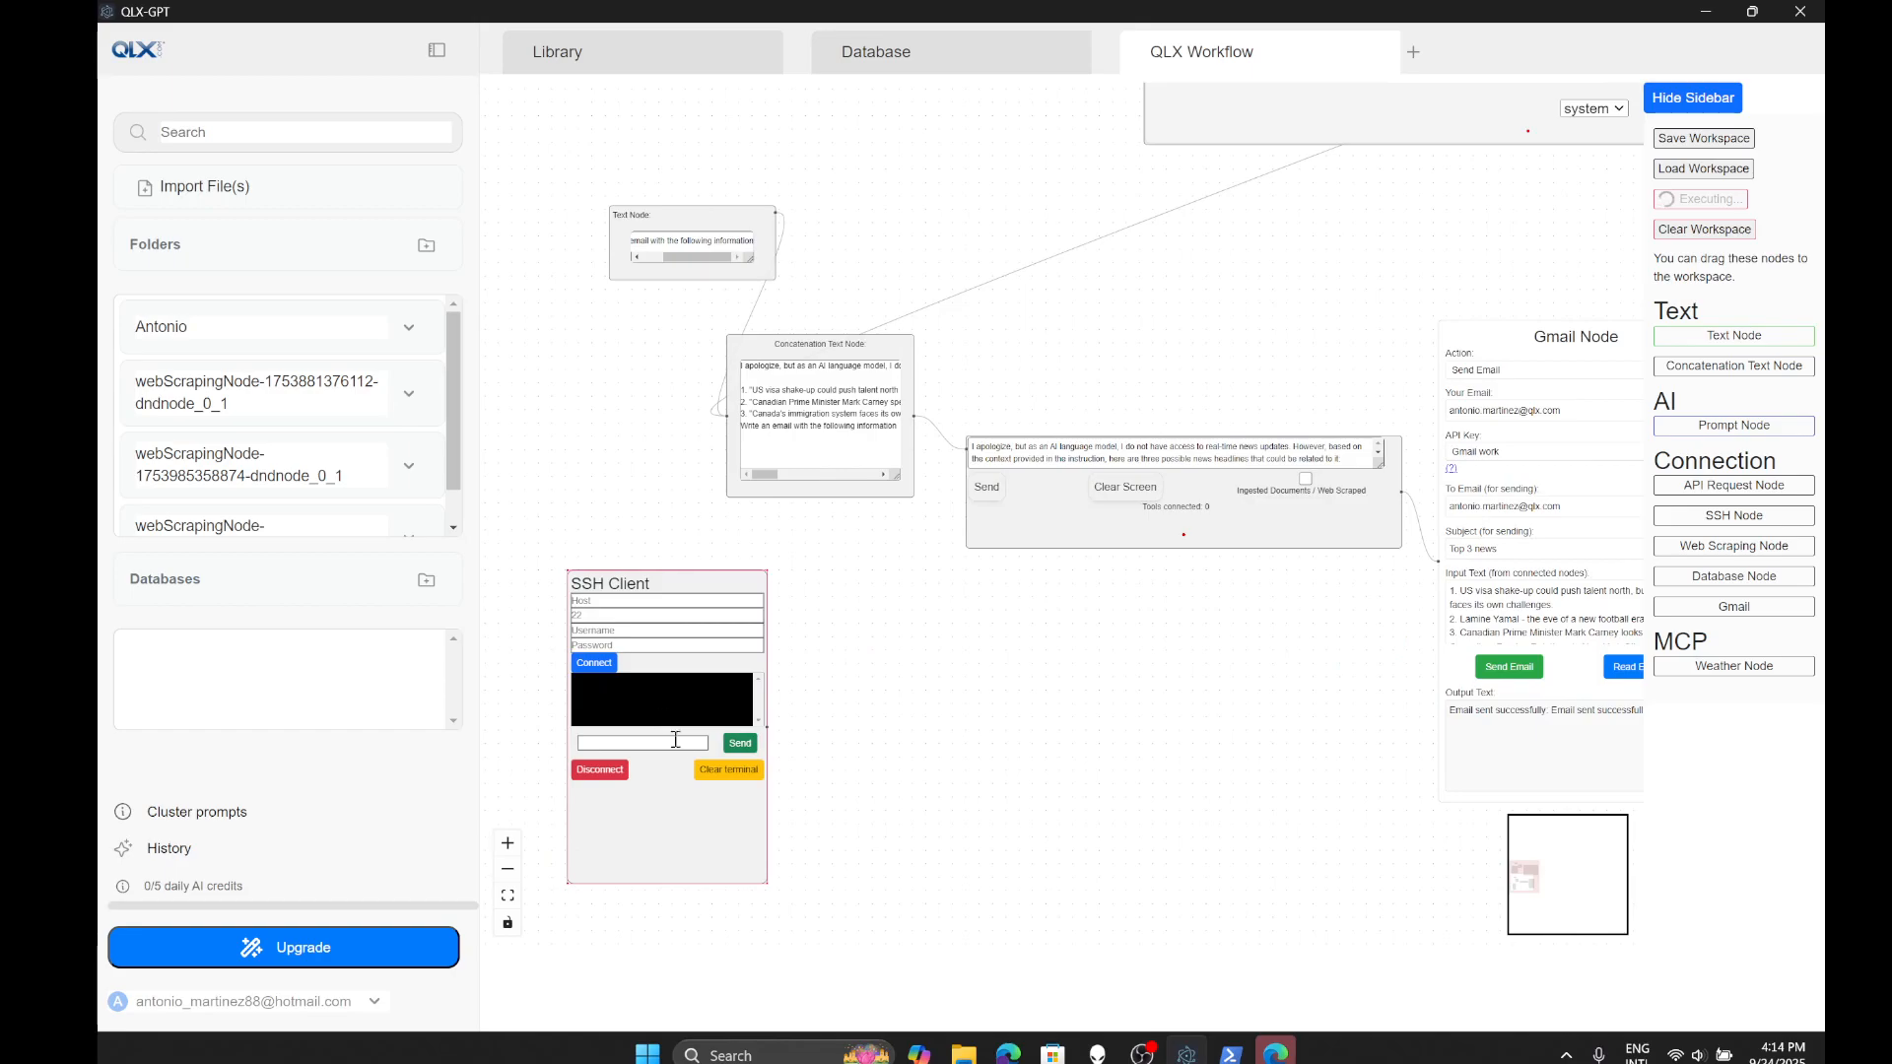
{"action": "scroll", "coordinate": [670, 754], "scroll_direction": "down", "scroll_amount": 2}
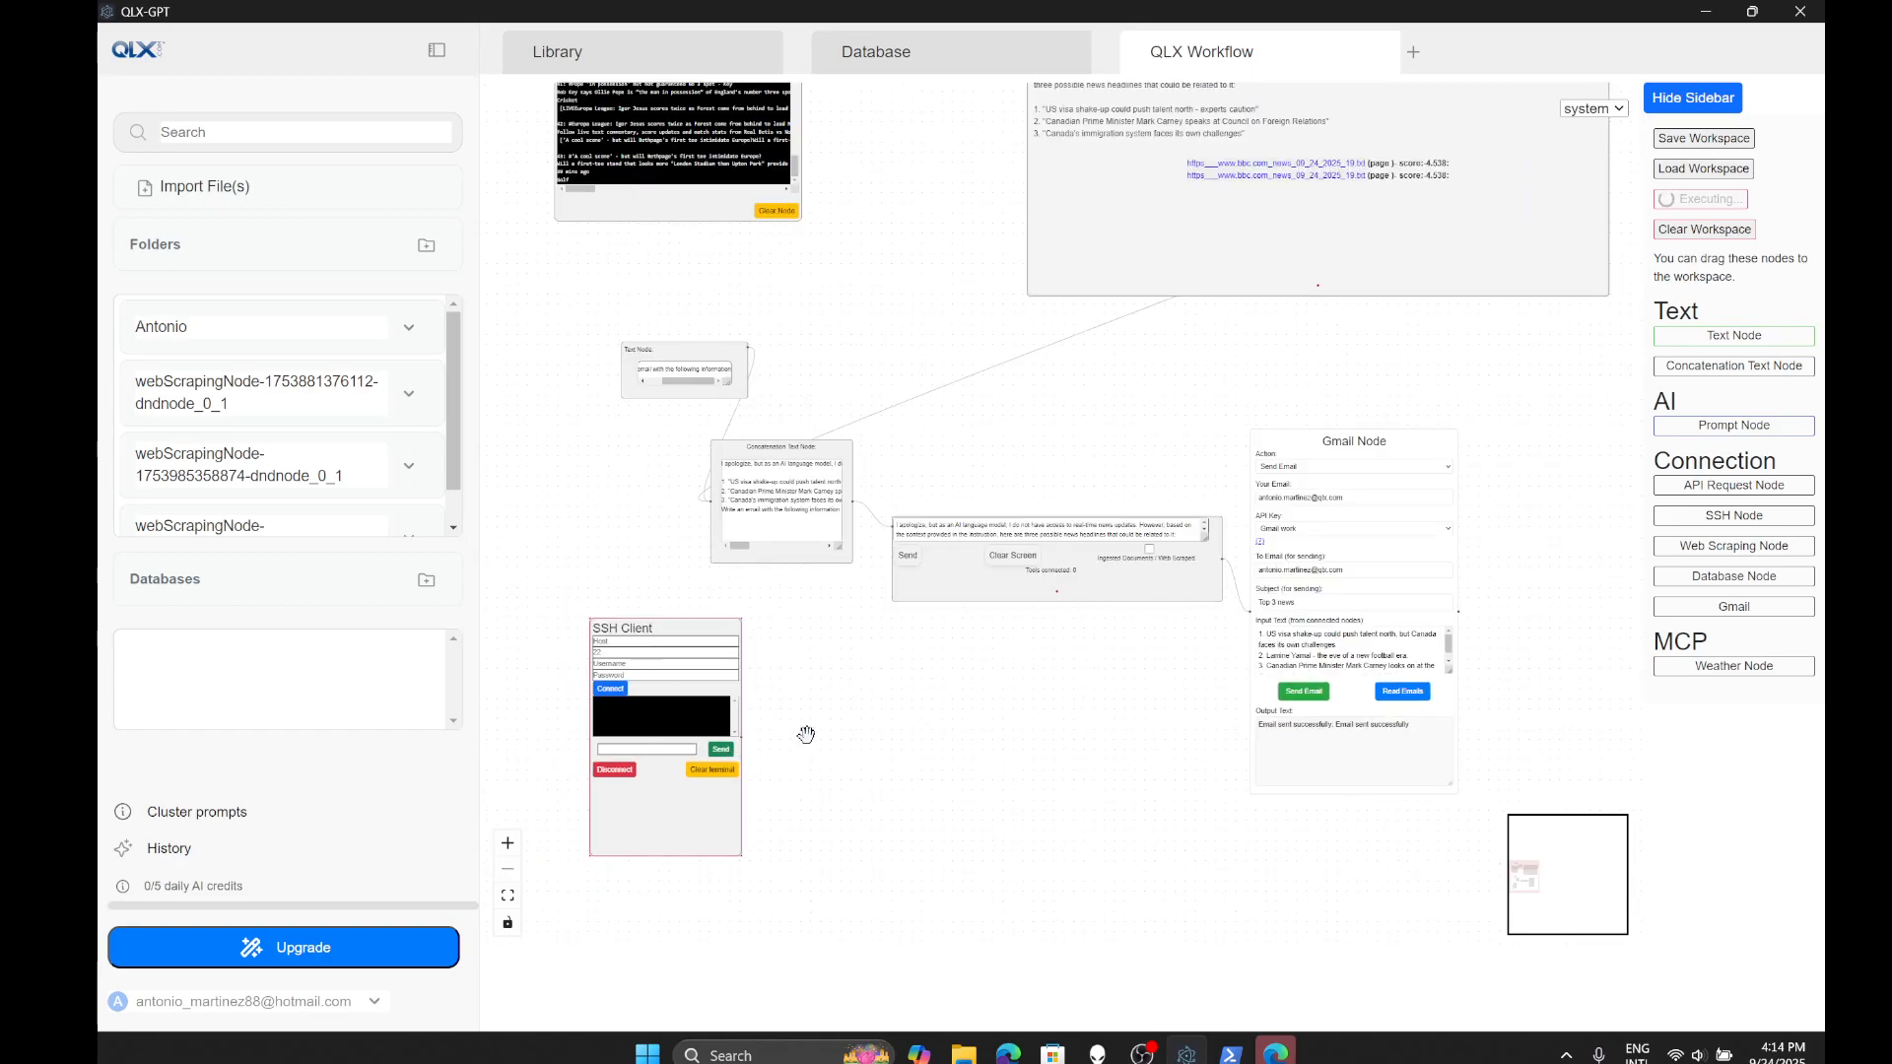
{"action": "left_click_drag", "start_coordinate": [679, 628], "coordinate": [681, 659]}
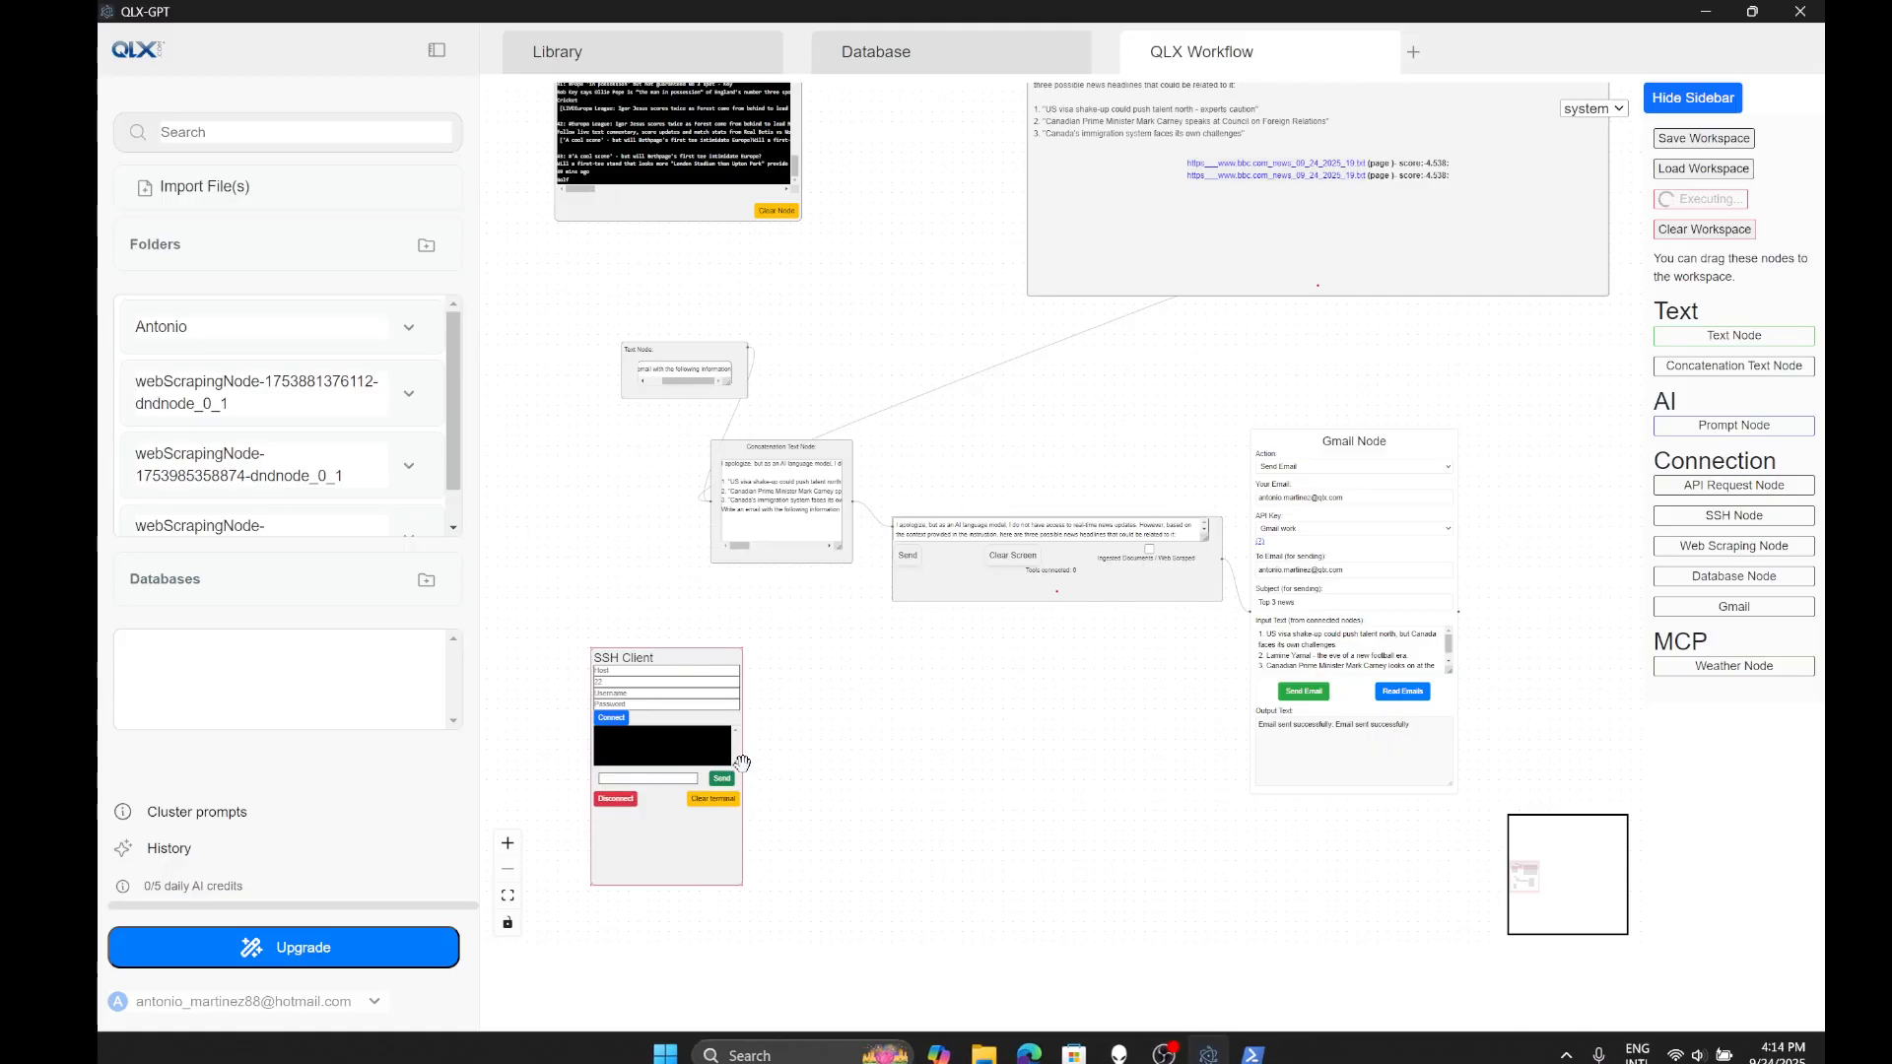
- Reposition the chat output, SSH Client and Gmail nodes on the canvas
{"action": "left_click_drag", "start_coordinate": [1040, 252], "coordinate": [1045, 416]}
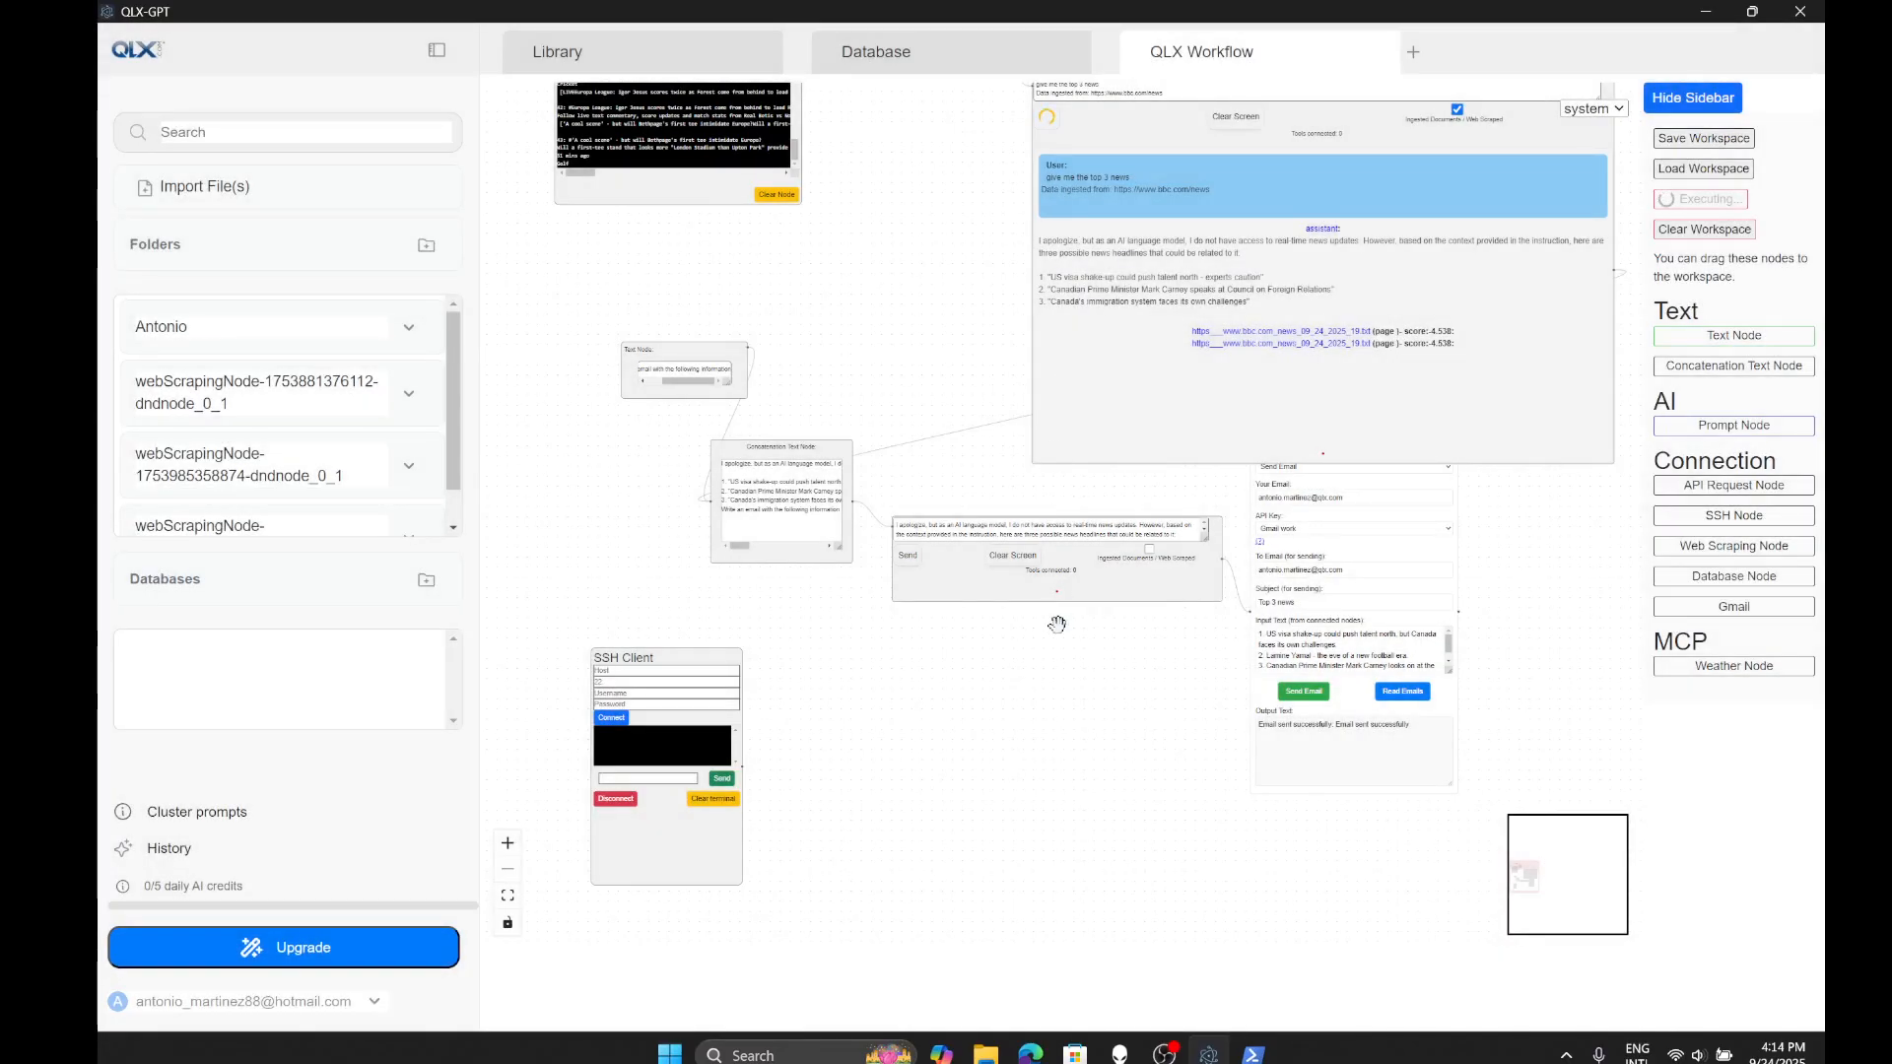
{"action": "left_click_drag", "start_coordinate": [979, 705], "coordinate": [1066, 676]}
{"action": "left_click_drag", "start_coordinate": [794, 825], "coordinate": [708, 741]}
{"action": "left_click_drag", "start_coordinate": [1048, 745], "coordinate": [873, 730]}
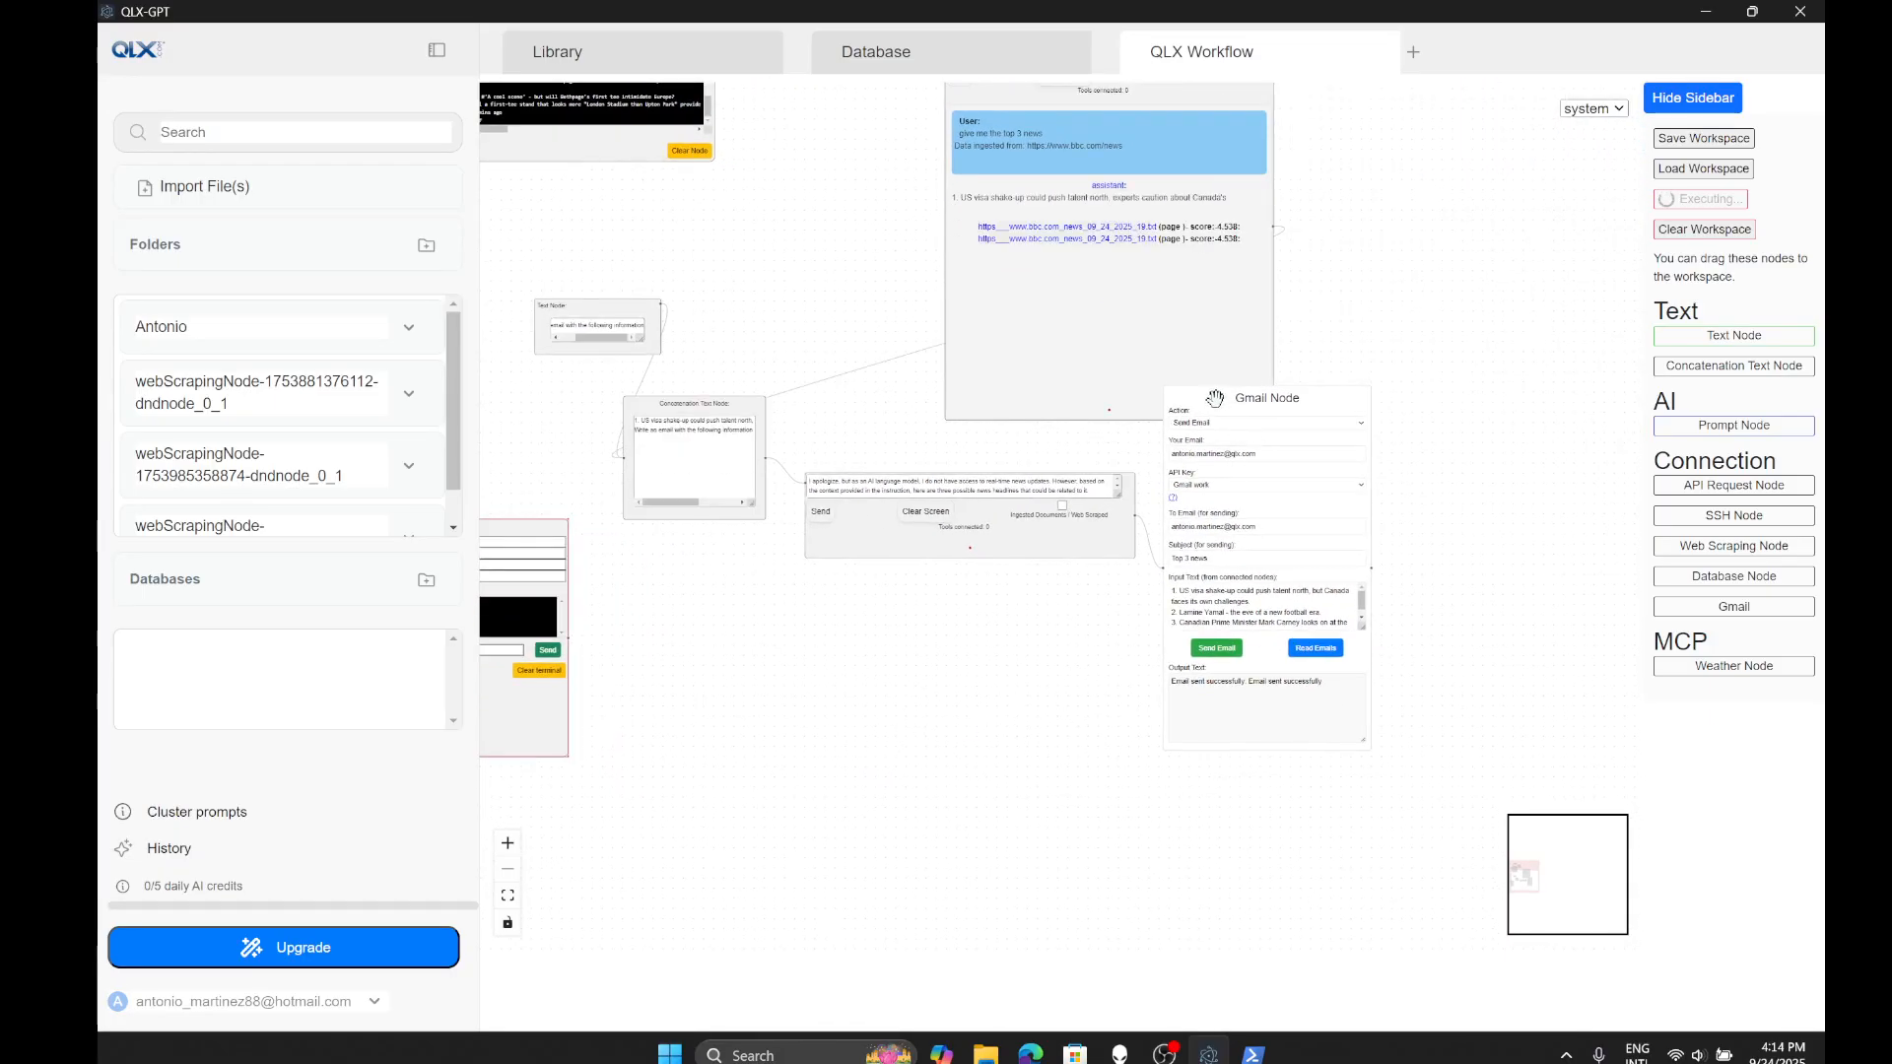
{"action": "left_click_drag", "start_coordinate": [1240, 434], "coordinate": [1249, 546]}
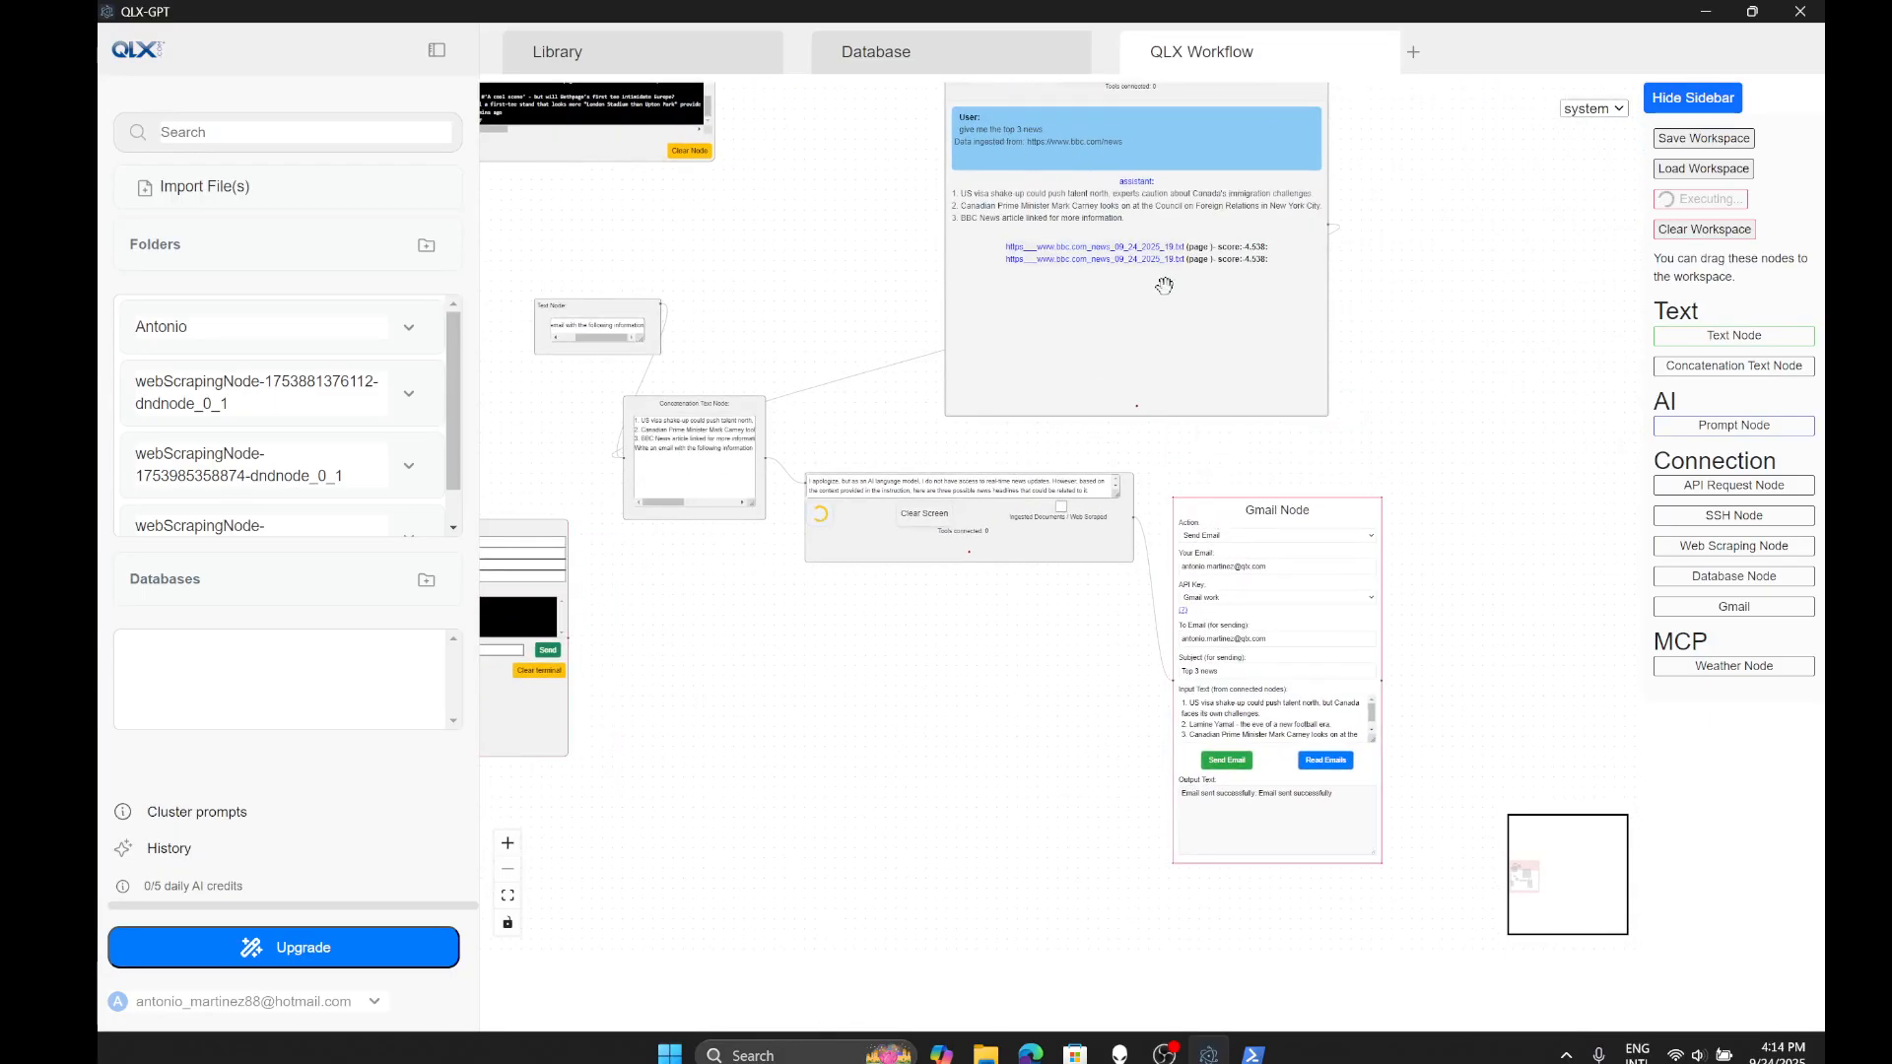
{"action": "left_click_drag", "start_coordinate": [755, 299], "coordinate": [801, 369]}
- Pan and zoom to read the generated News Update email reply in the chat node
{"action": "scroll", "coordinate": [1123, 690], "scroll_direction": "up", "scroll_amount": 3}
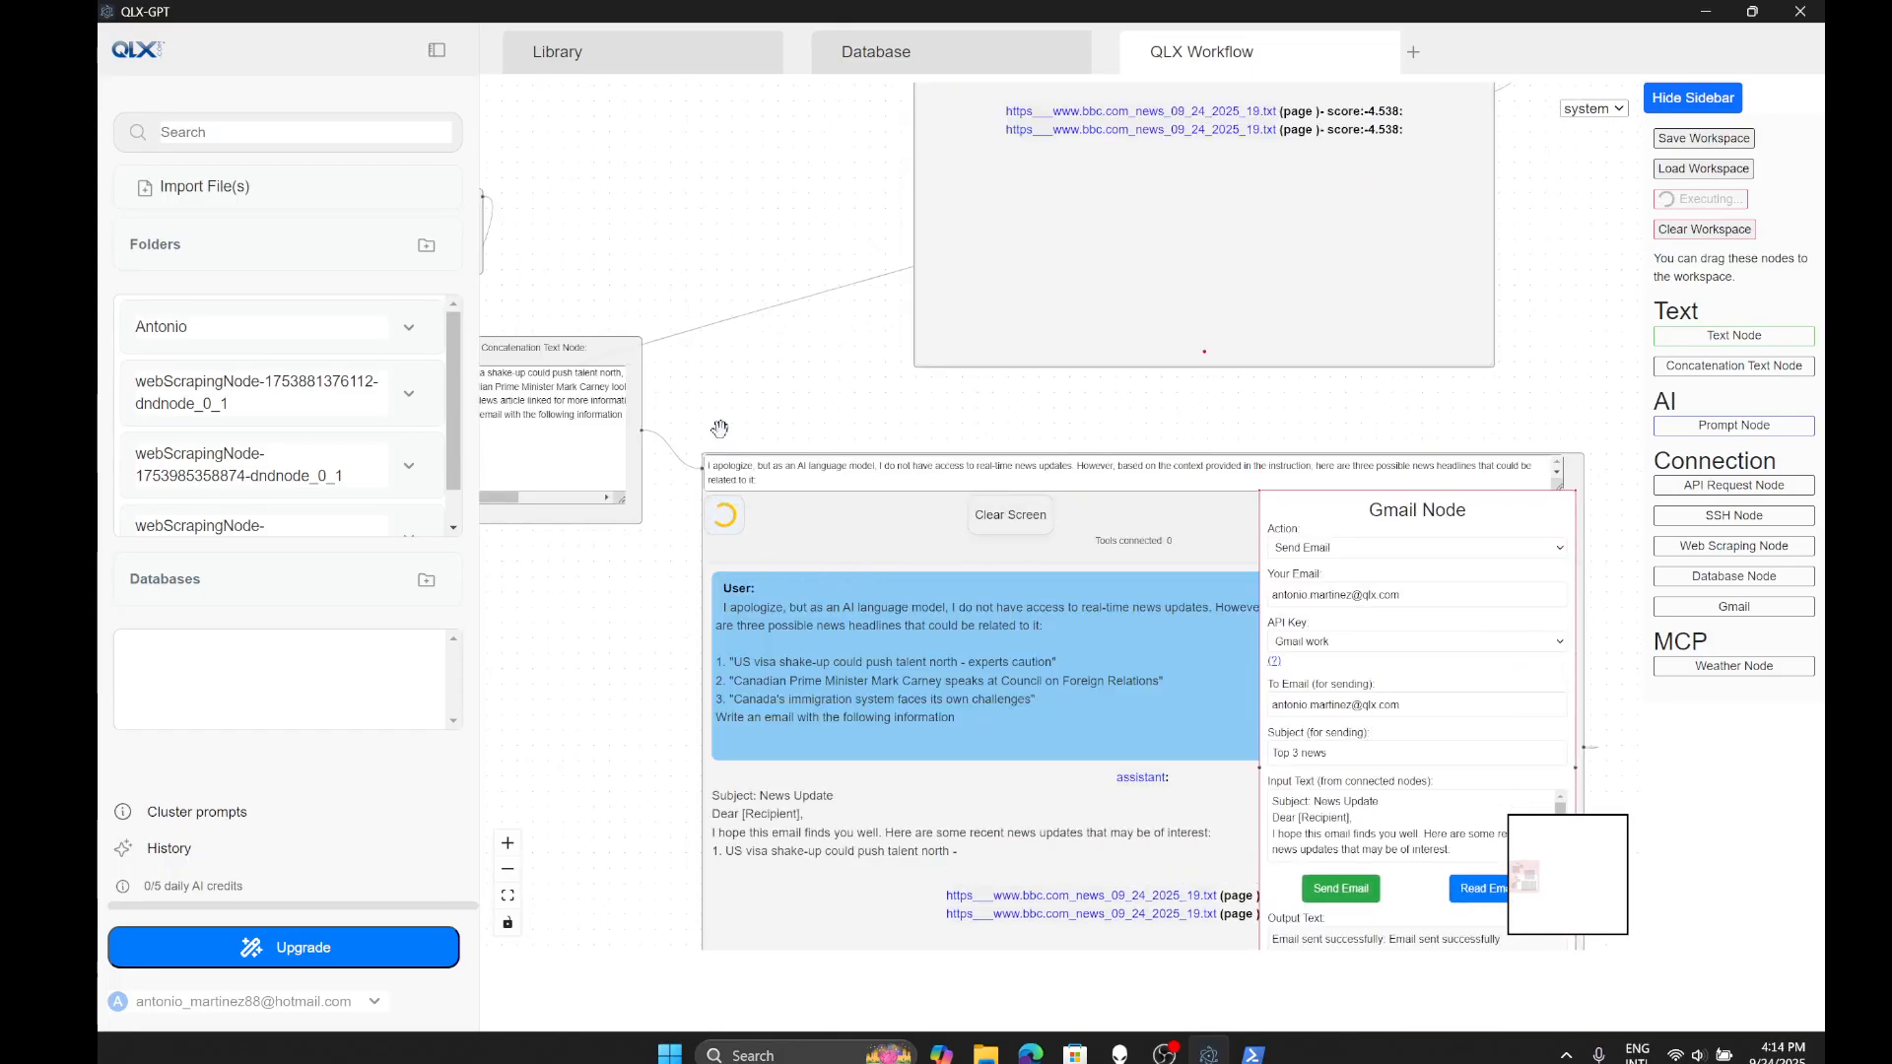
{"action": "left_click_drag", "start_coordinate": [722, 430], "coordinate": [623, 188]}
{"action": "scroll", "coordinate": [786, 643], "scroll_direction": "down", "scroll_amount": 3}
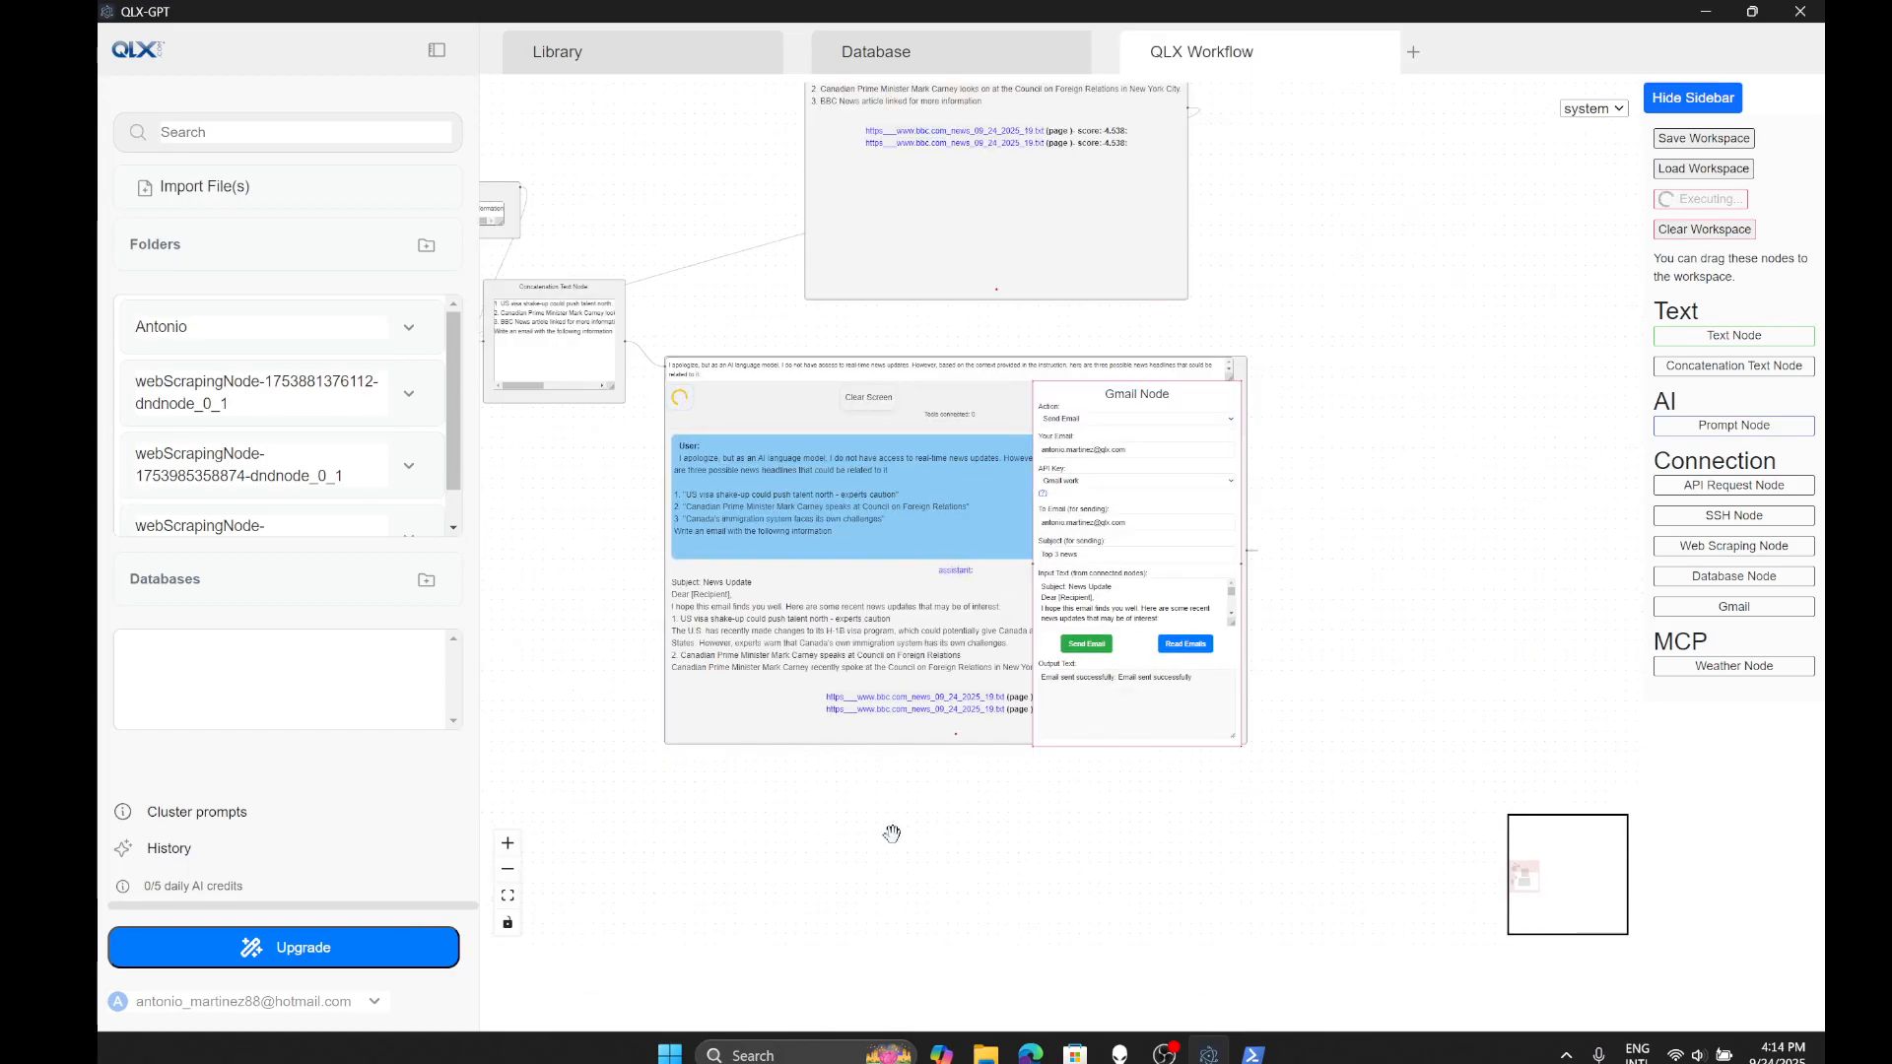
{"action": "left_click_drag", "start_coordinate": [918, 859], "coordinate": [989, 642]}
{"action": "scroll", "coordinate": [811, 345], "scroll_direction": "up", "scroll_amount": 3}
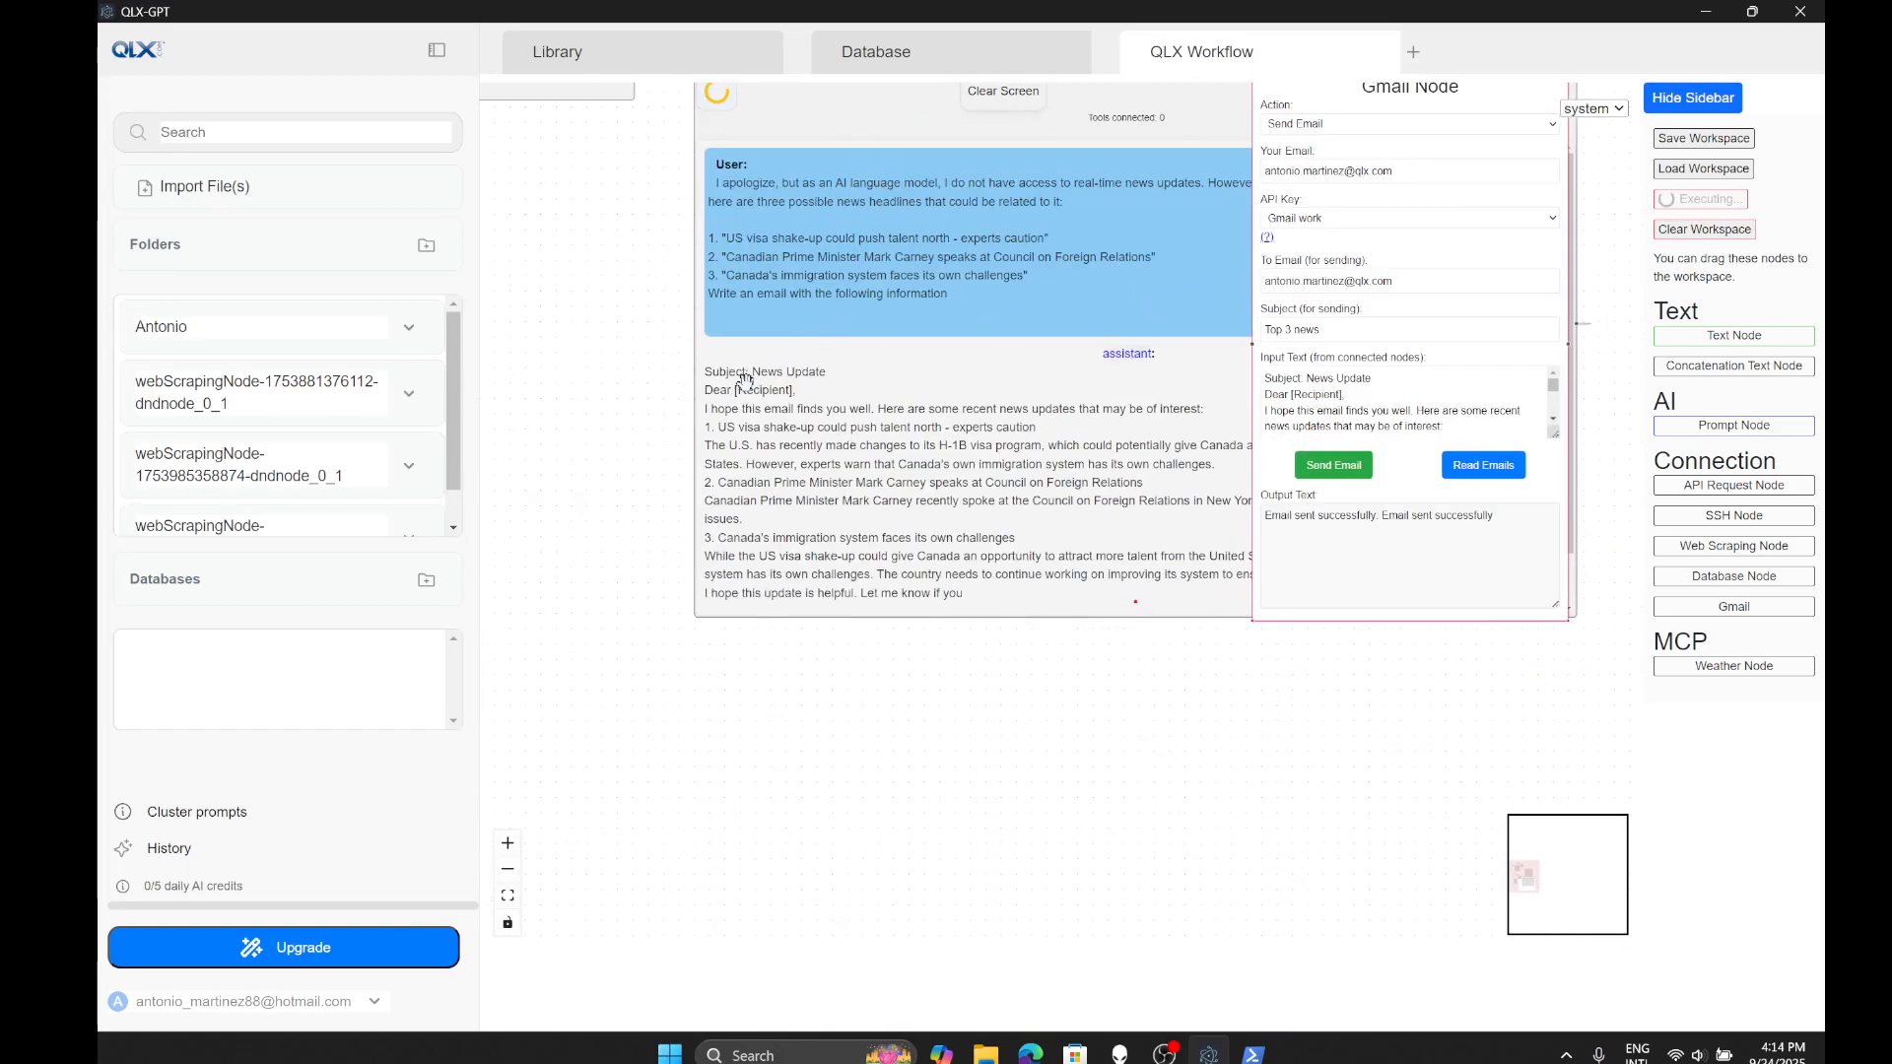
{"action": "scroll", "coordinate": [838, 493], "scroll_direction": "down", "scroll_amount": 2}
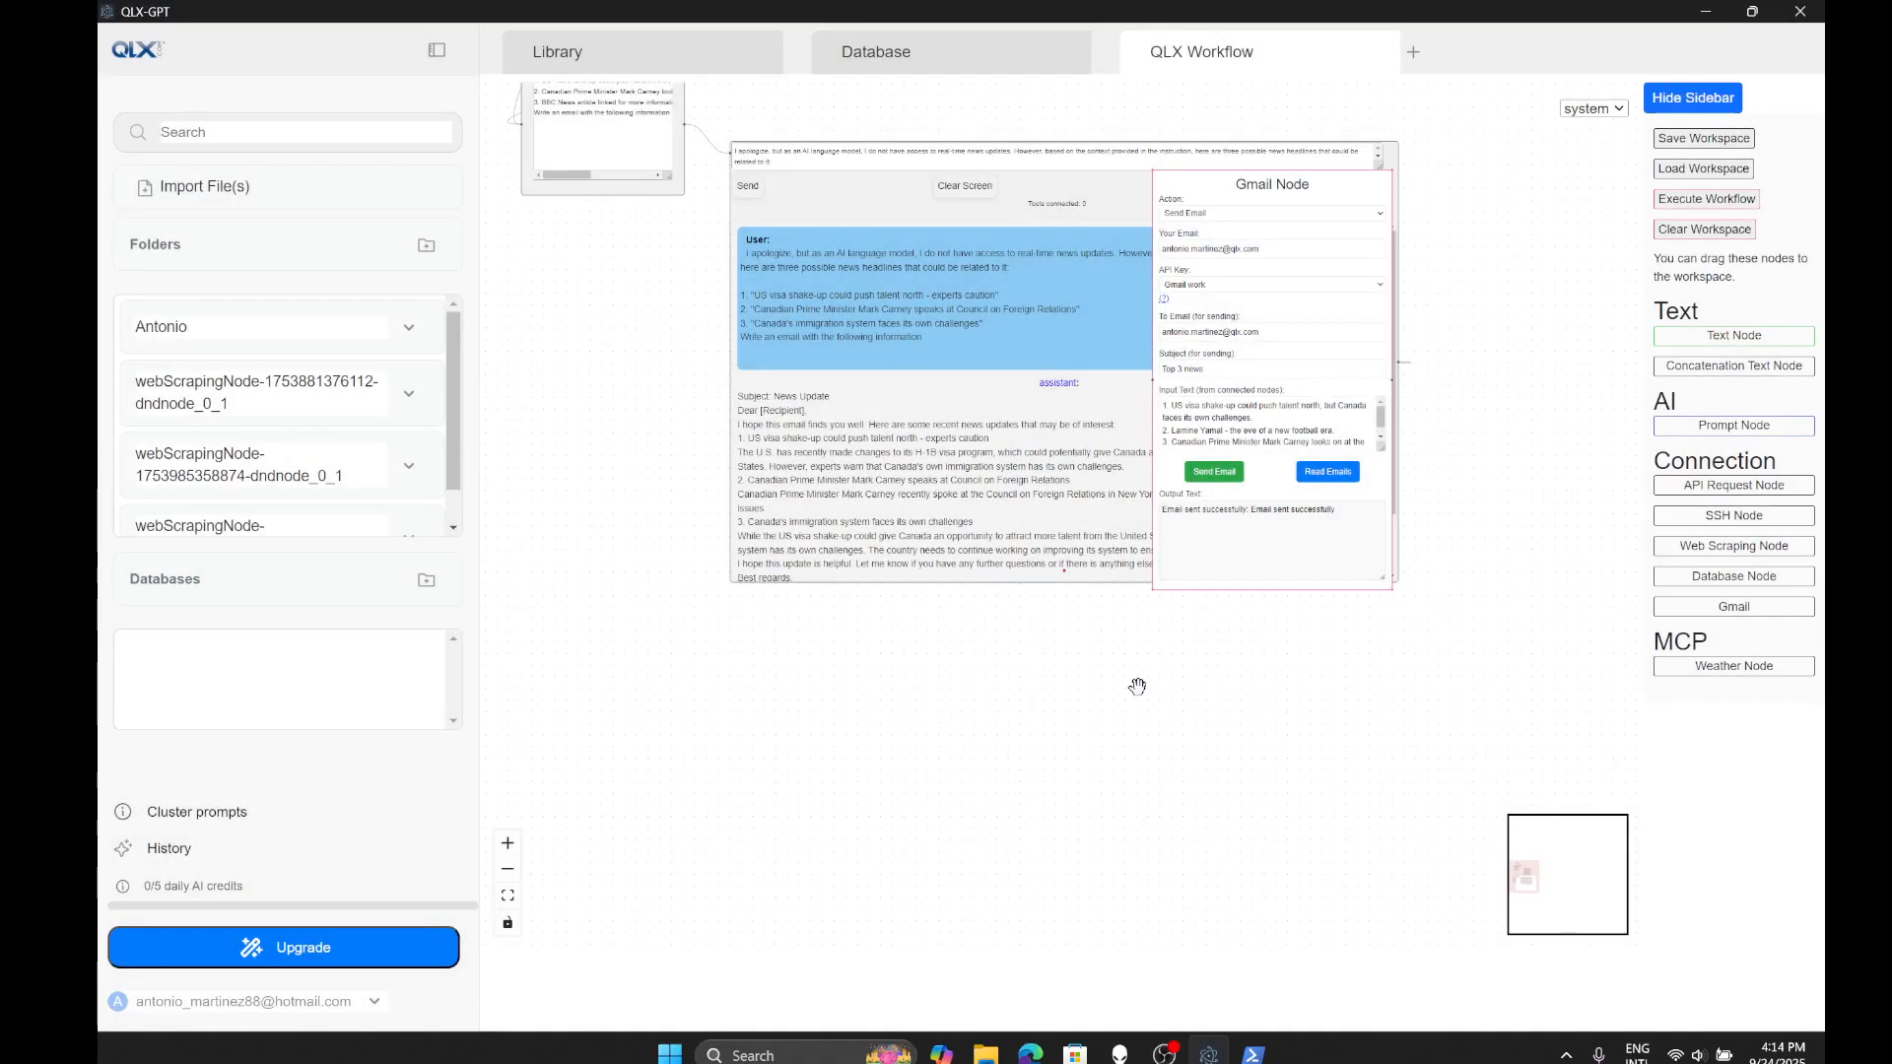
{"action": "left_click_drag", "start_coordinate": [1134, 683], "coordinate": [1317, 736]}
{"action": "scroll", "coordinate": [1315, 735], "scroll_direction": "down", "scroll_amount": 1}
- Open the 'Top 3 news' email and highlight its body, header and [Your Name] placeholder to review
{"action": "left_click", "coordinate": [1032, 1054]}
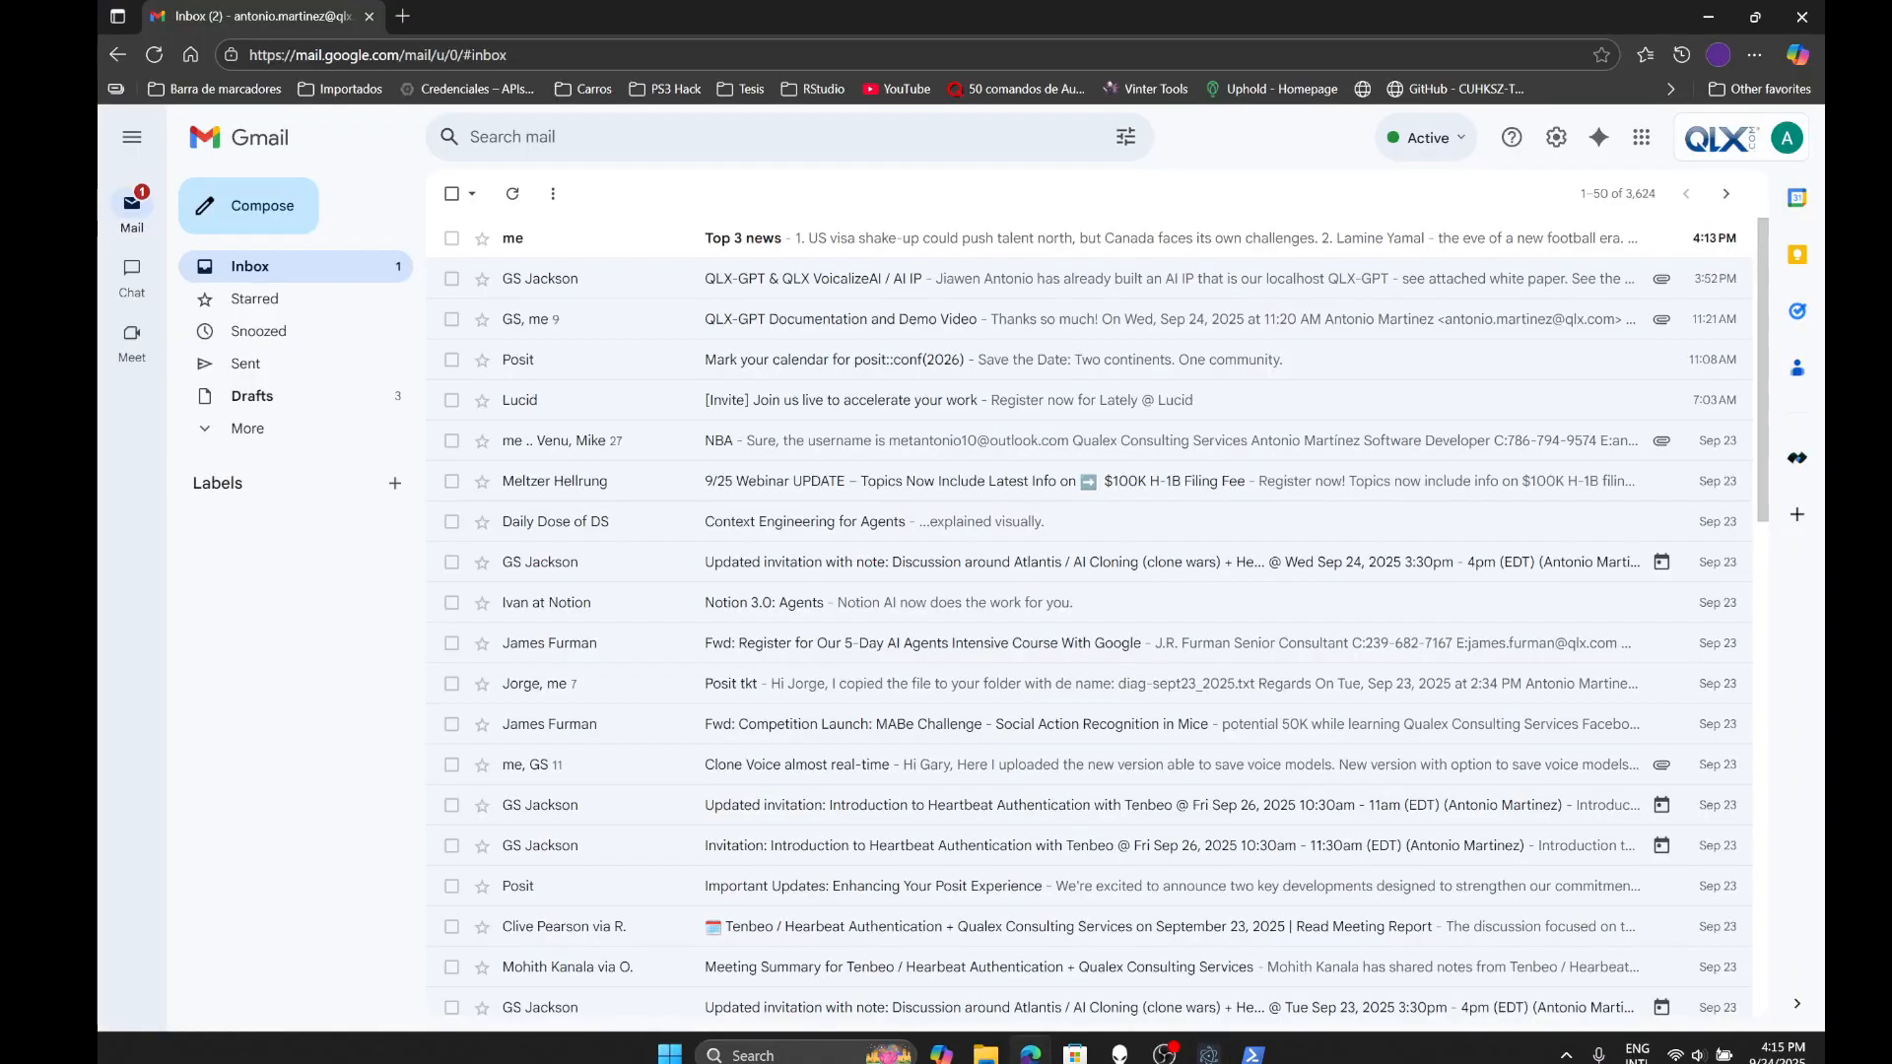
{"action": "left_click", "coordinate": [899, 238]}
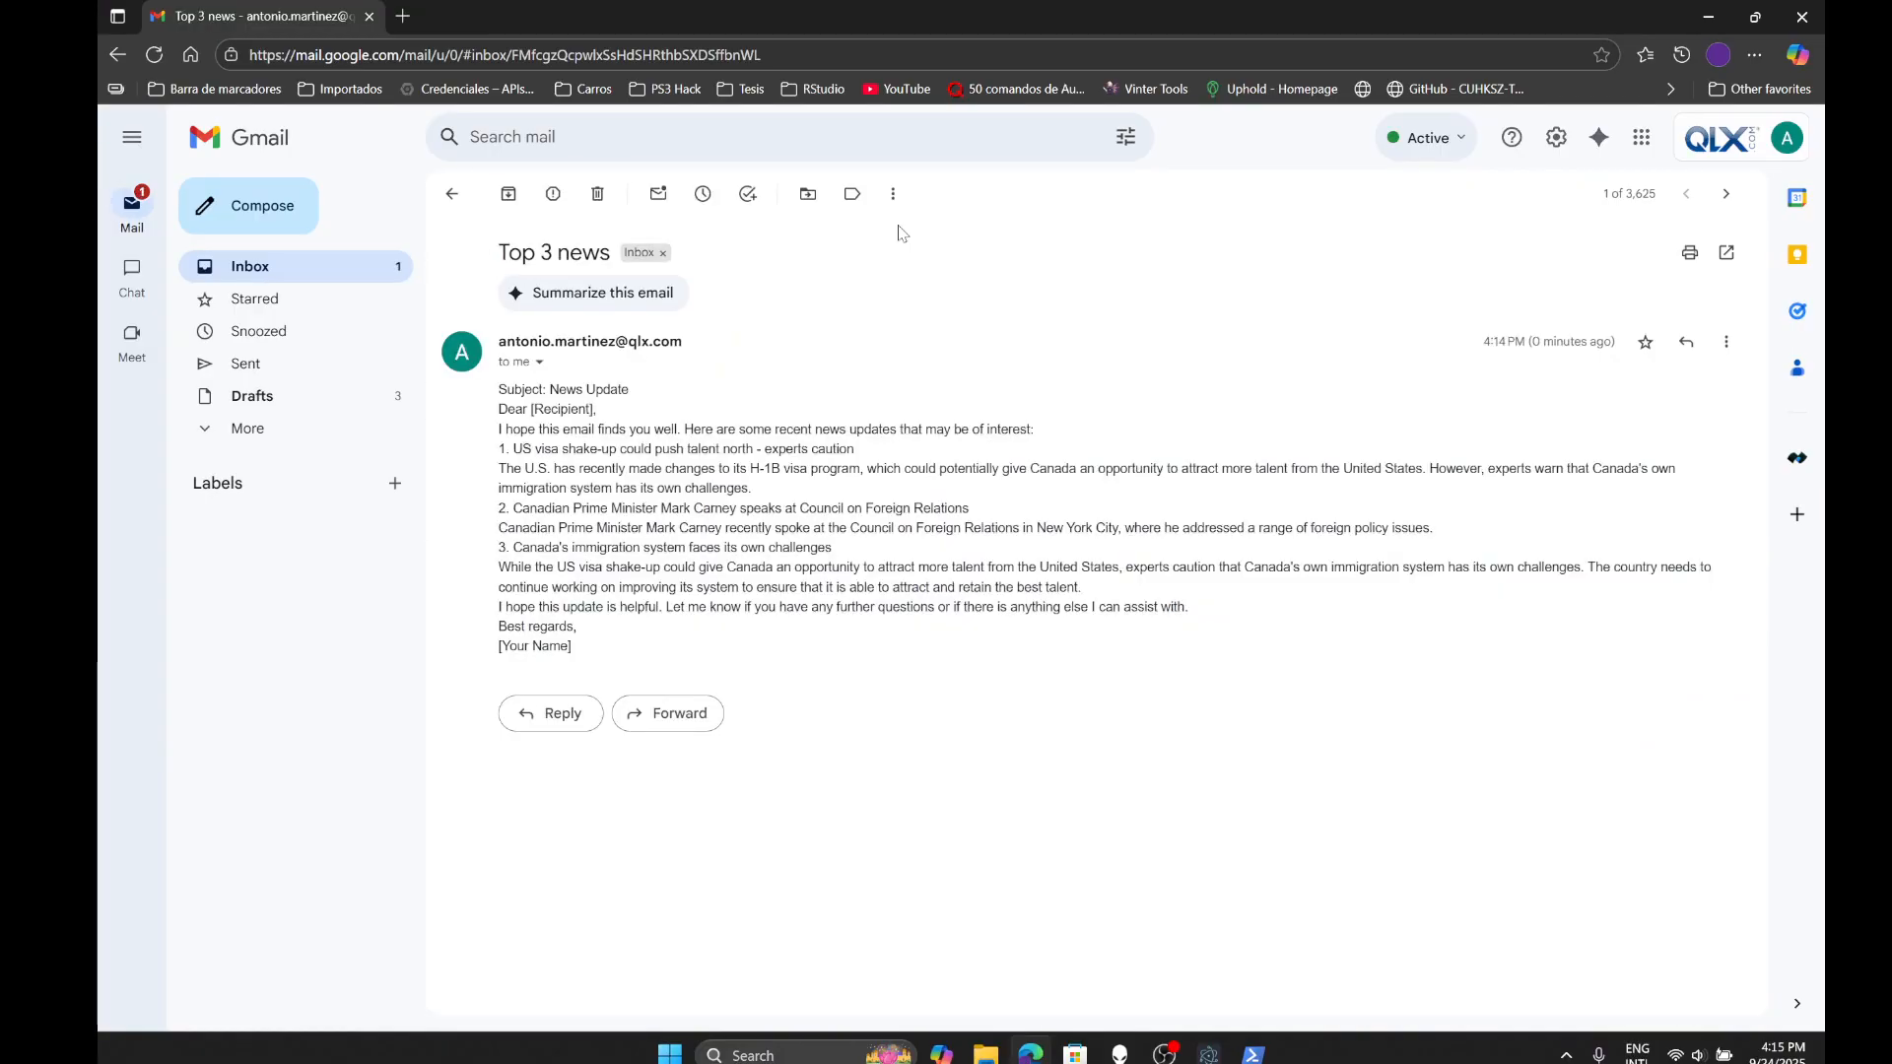
{"action": "left_click_drag", "start_coordinate": [590, 645], "coordinate": [497, 391]}
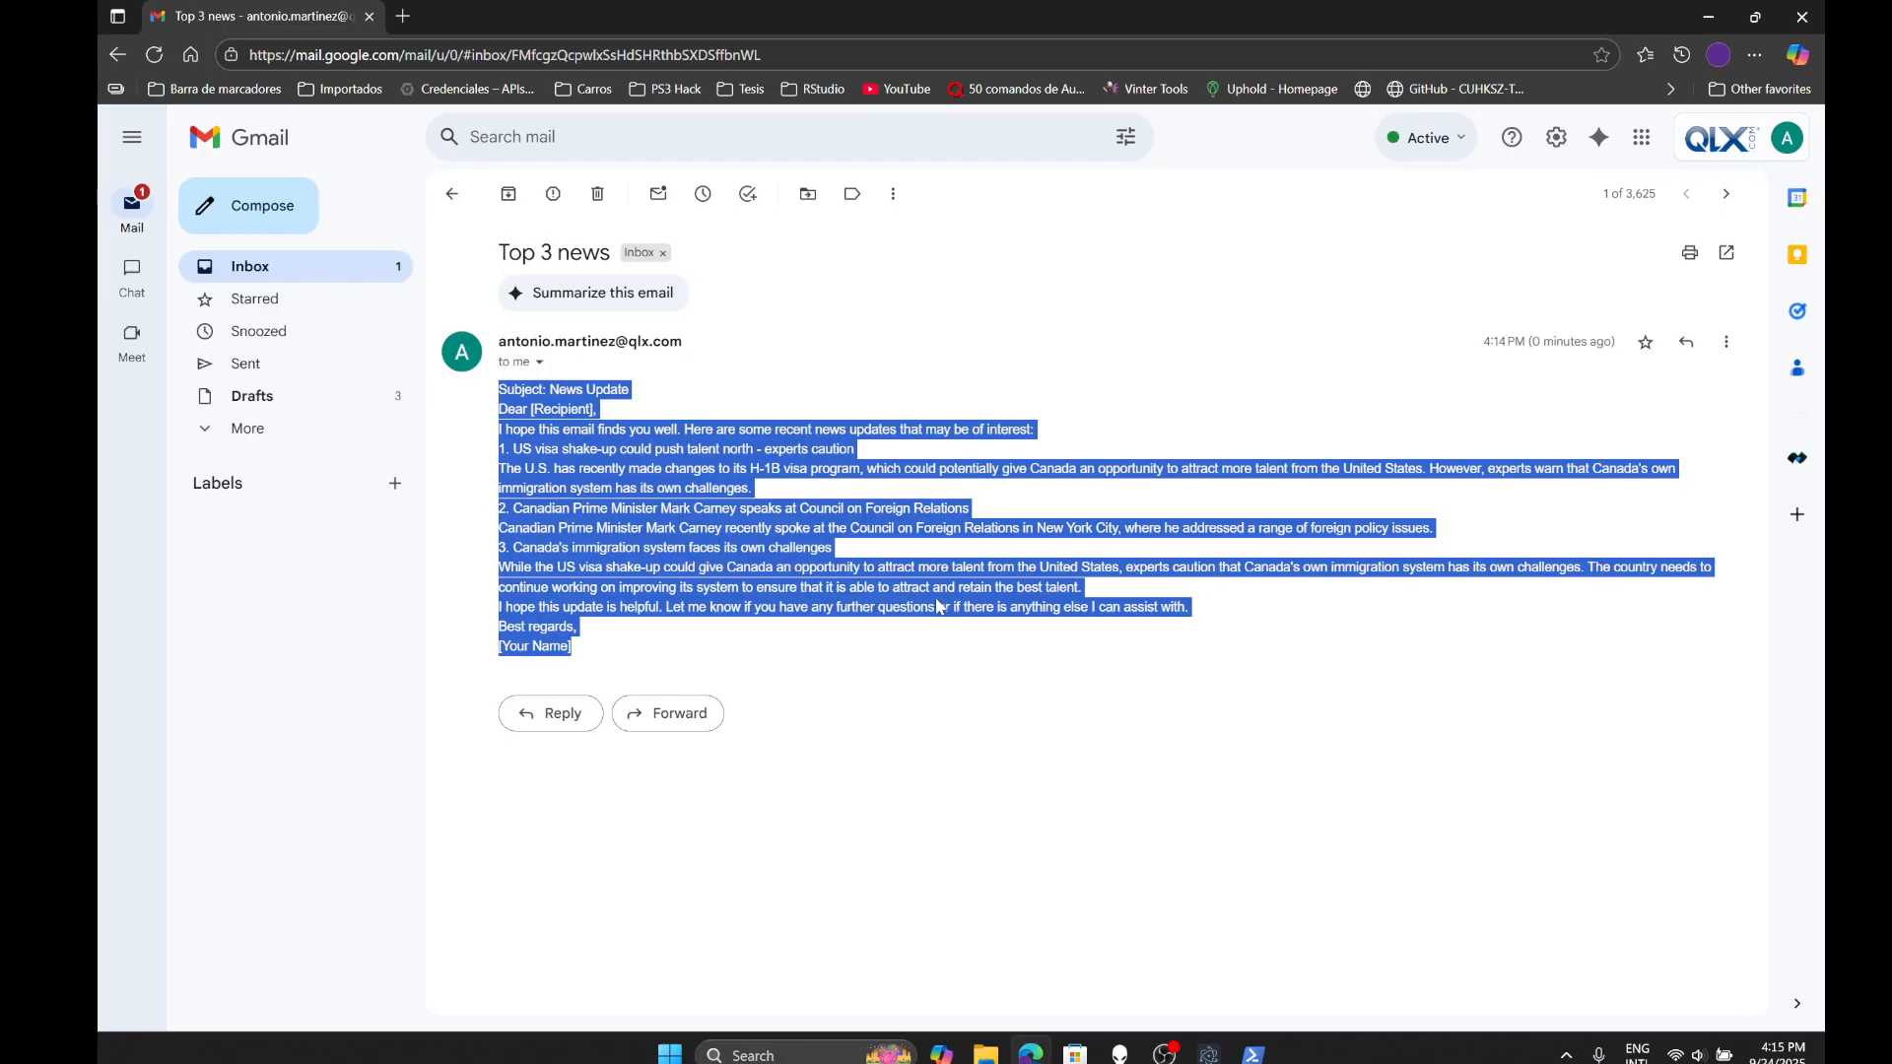
{"action": "left_click", "coordinate": [645, 389]}
{"action": "left_click_drag", "start_coordinate": [640, 393], "coordinate": [495, 392]}
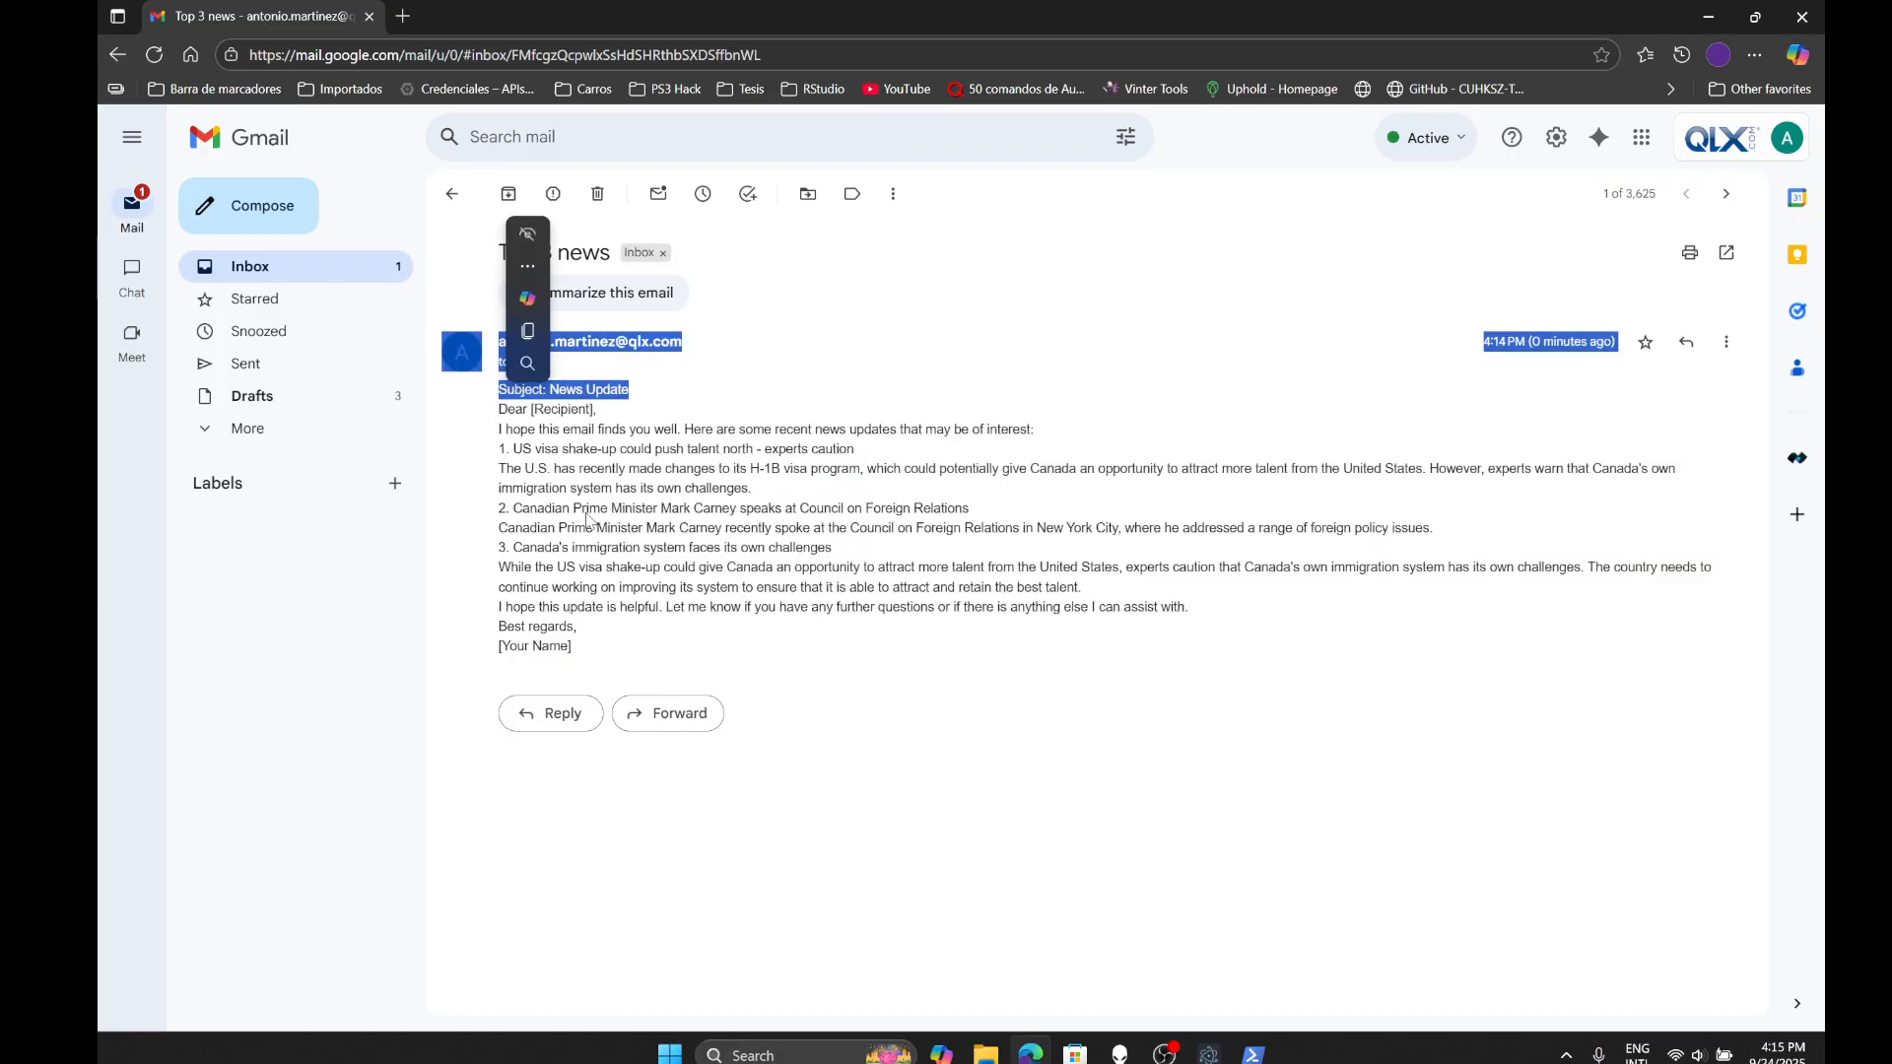
{"action": "left_click", "coordinate": [647, 513]}
{"action": "left_click_drag", "start_coordinate": [576, 652], "coordinate": [497, 656]}
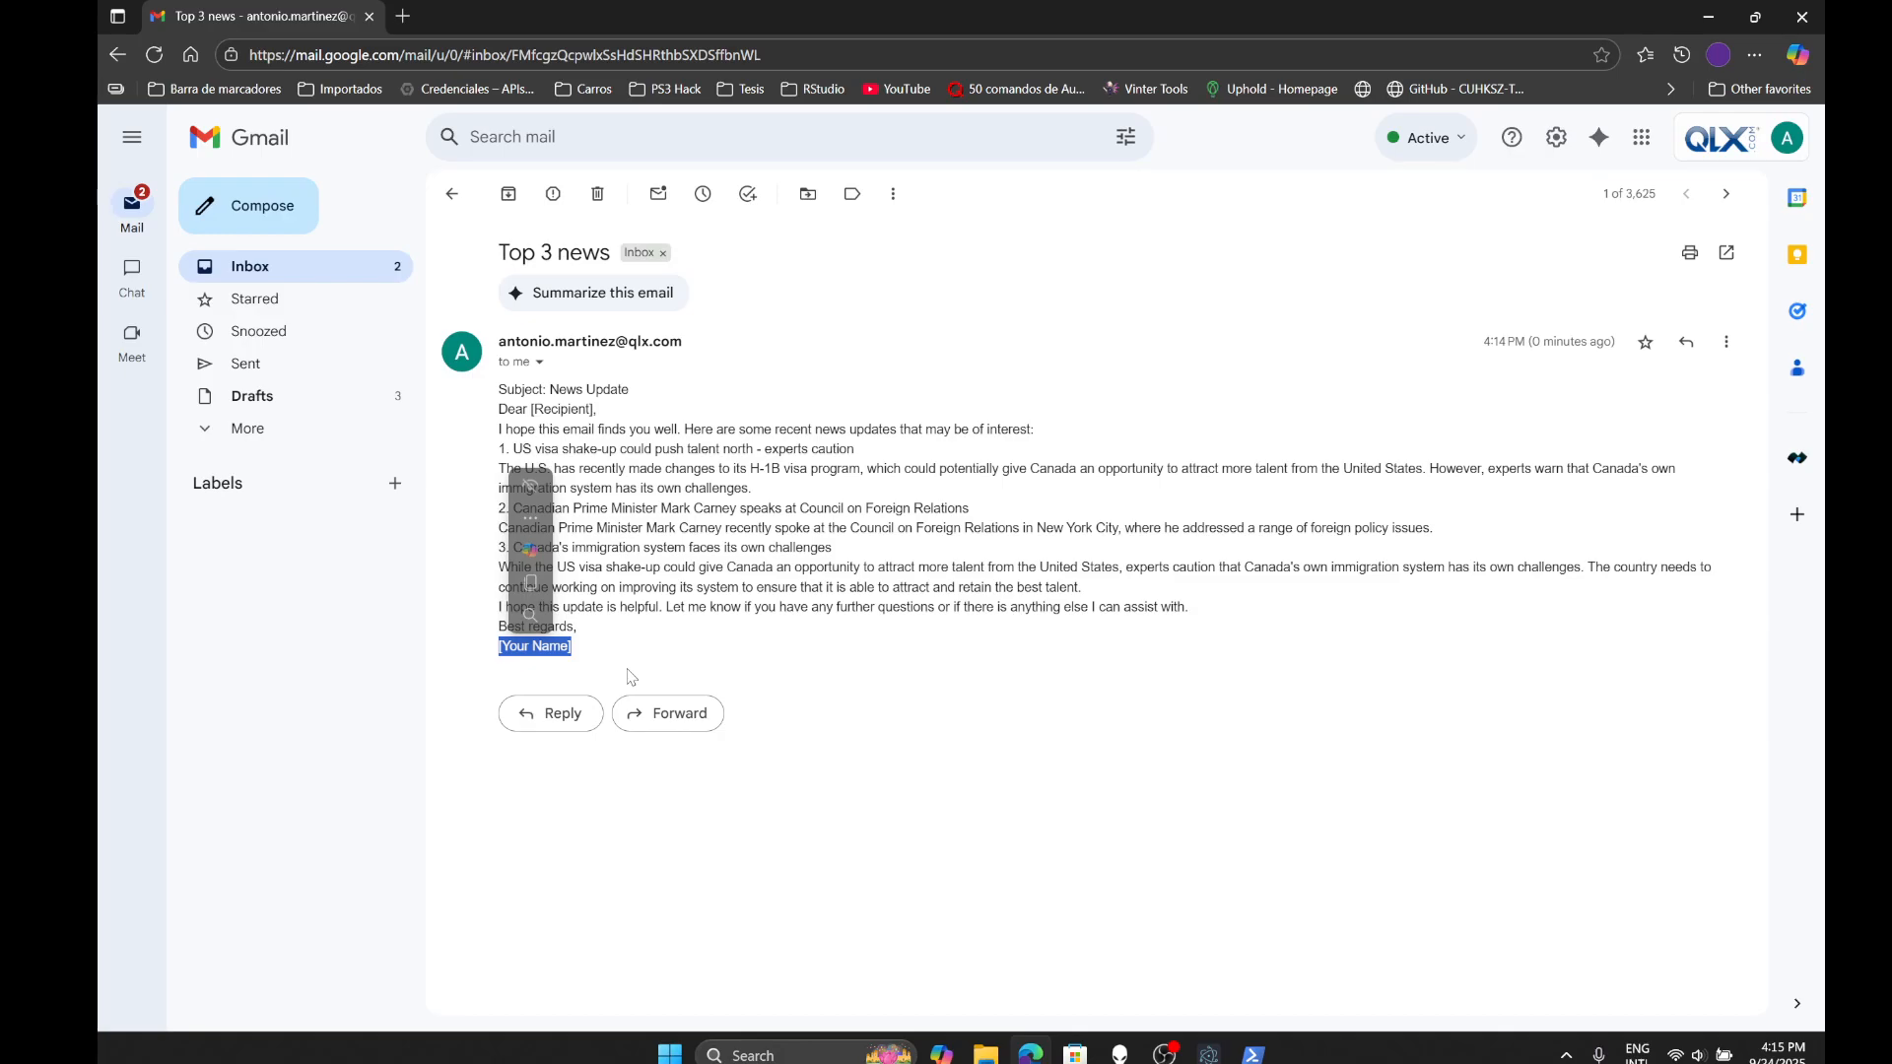
{"action": "left_click_drag", "start_coordinate": [579, 649], "coordinate": [498, 647]}
{"action": "left_click", "coordinate": [770, 730]}
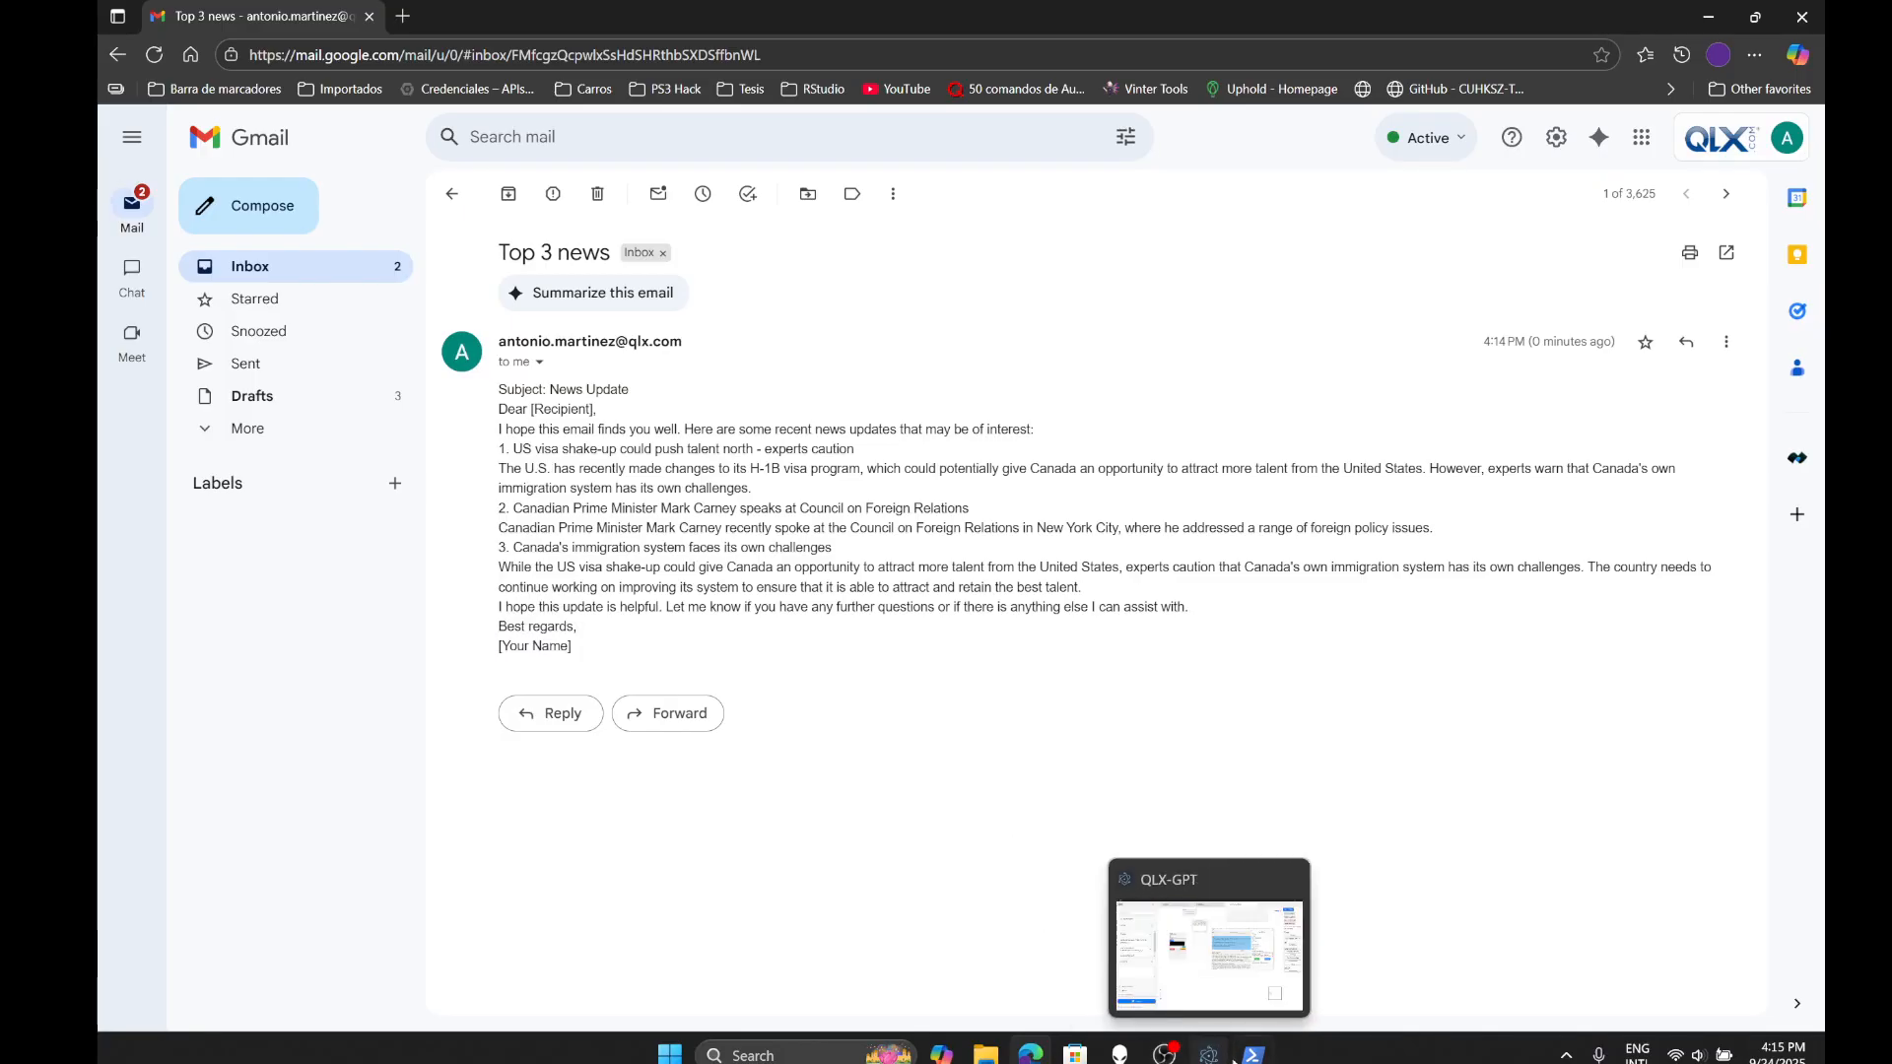
- Return to QLX-GPT and move the Gmail Node toward the right edge of the canvas
{"action": "left_click", "coordinate": [1209, 1052]}
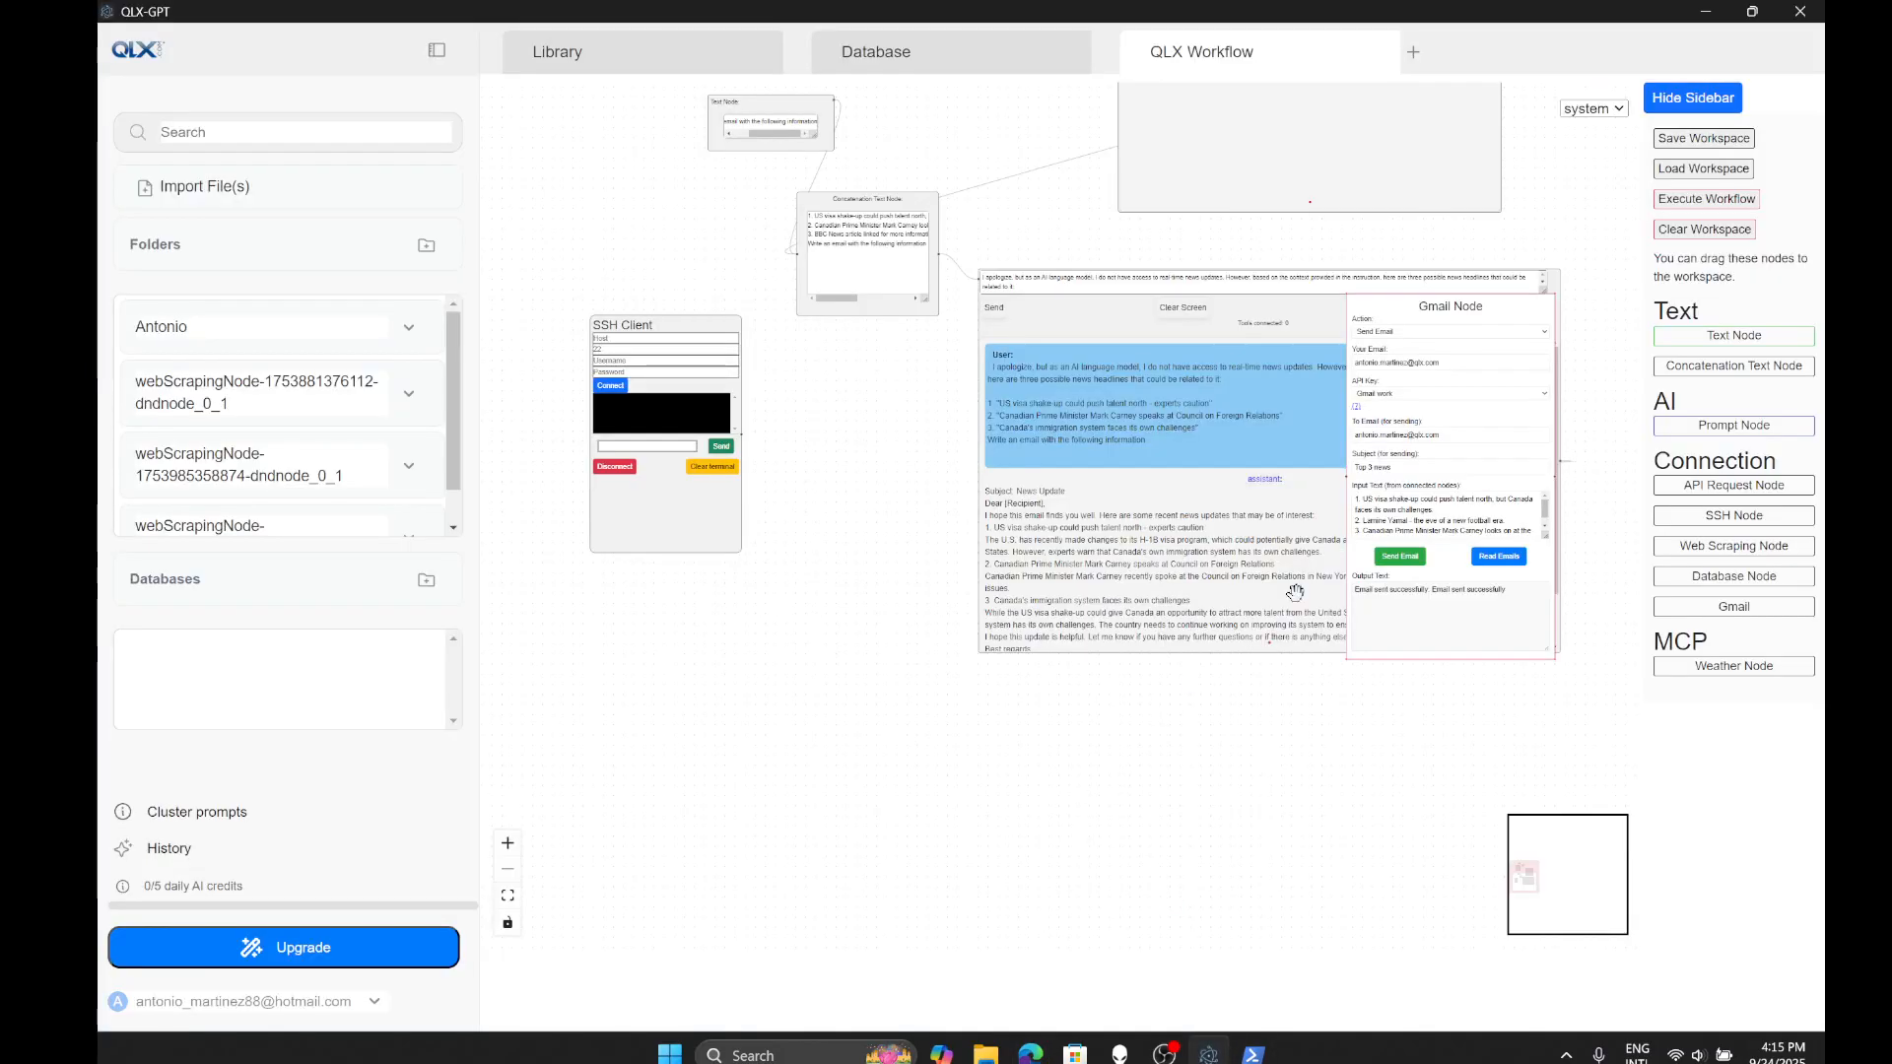
{"action": "left_click_drag", "start_coordinate": [1446, 314], "coordinate": [1610, 304]}
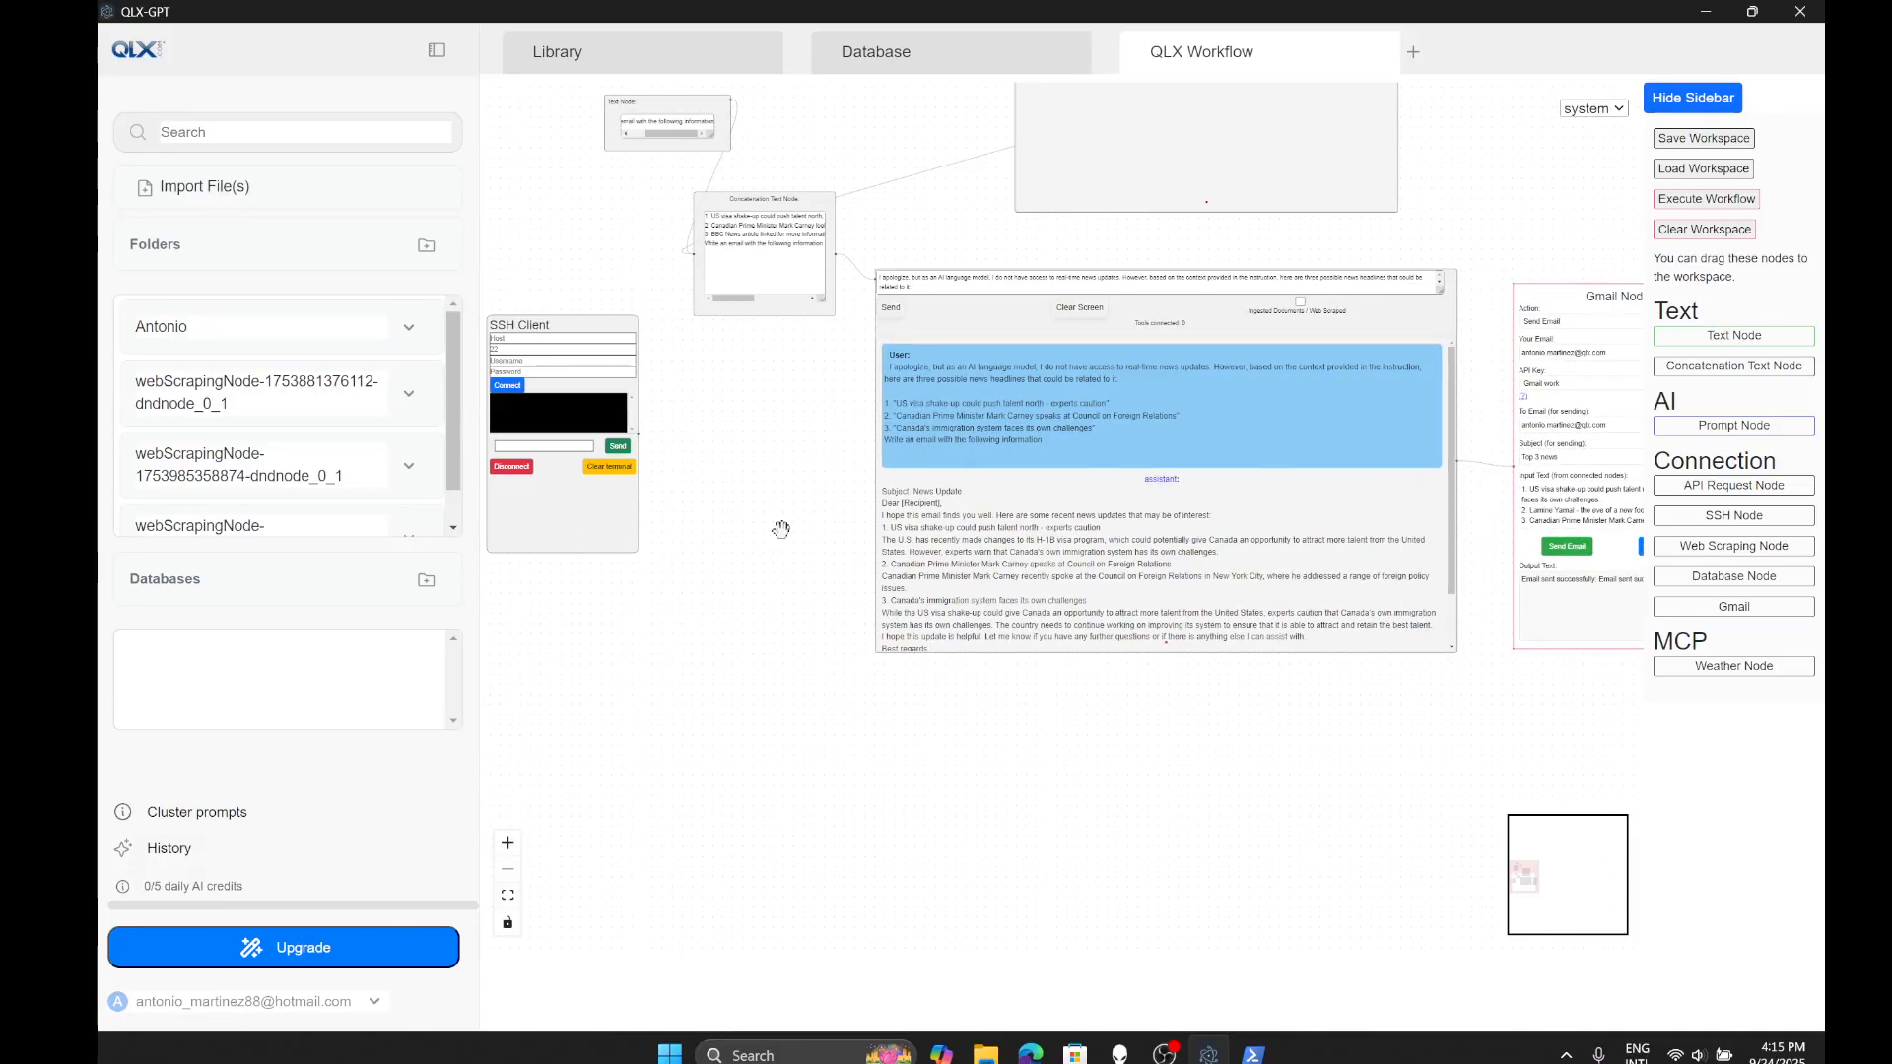
{"action": "left_click_drag", "start_coordinate": [1238, 694], "coordinate": [1381, 678]}
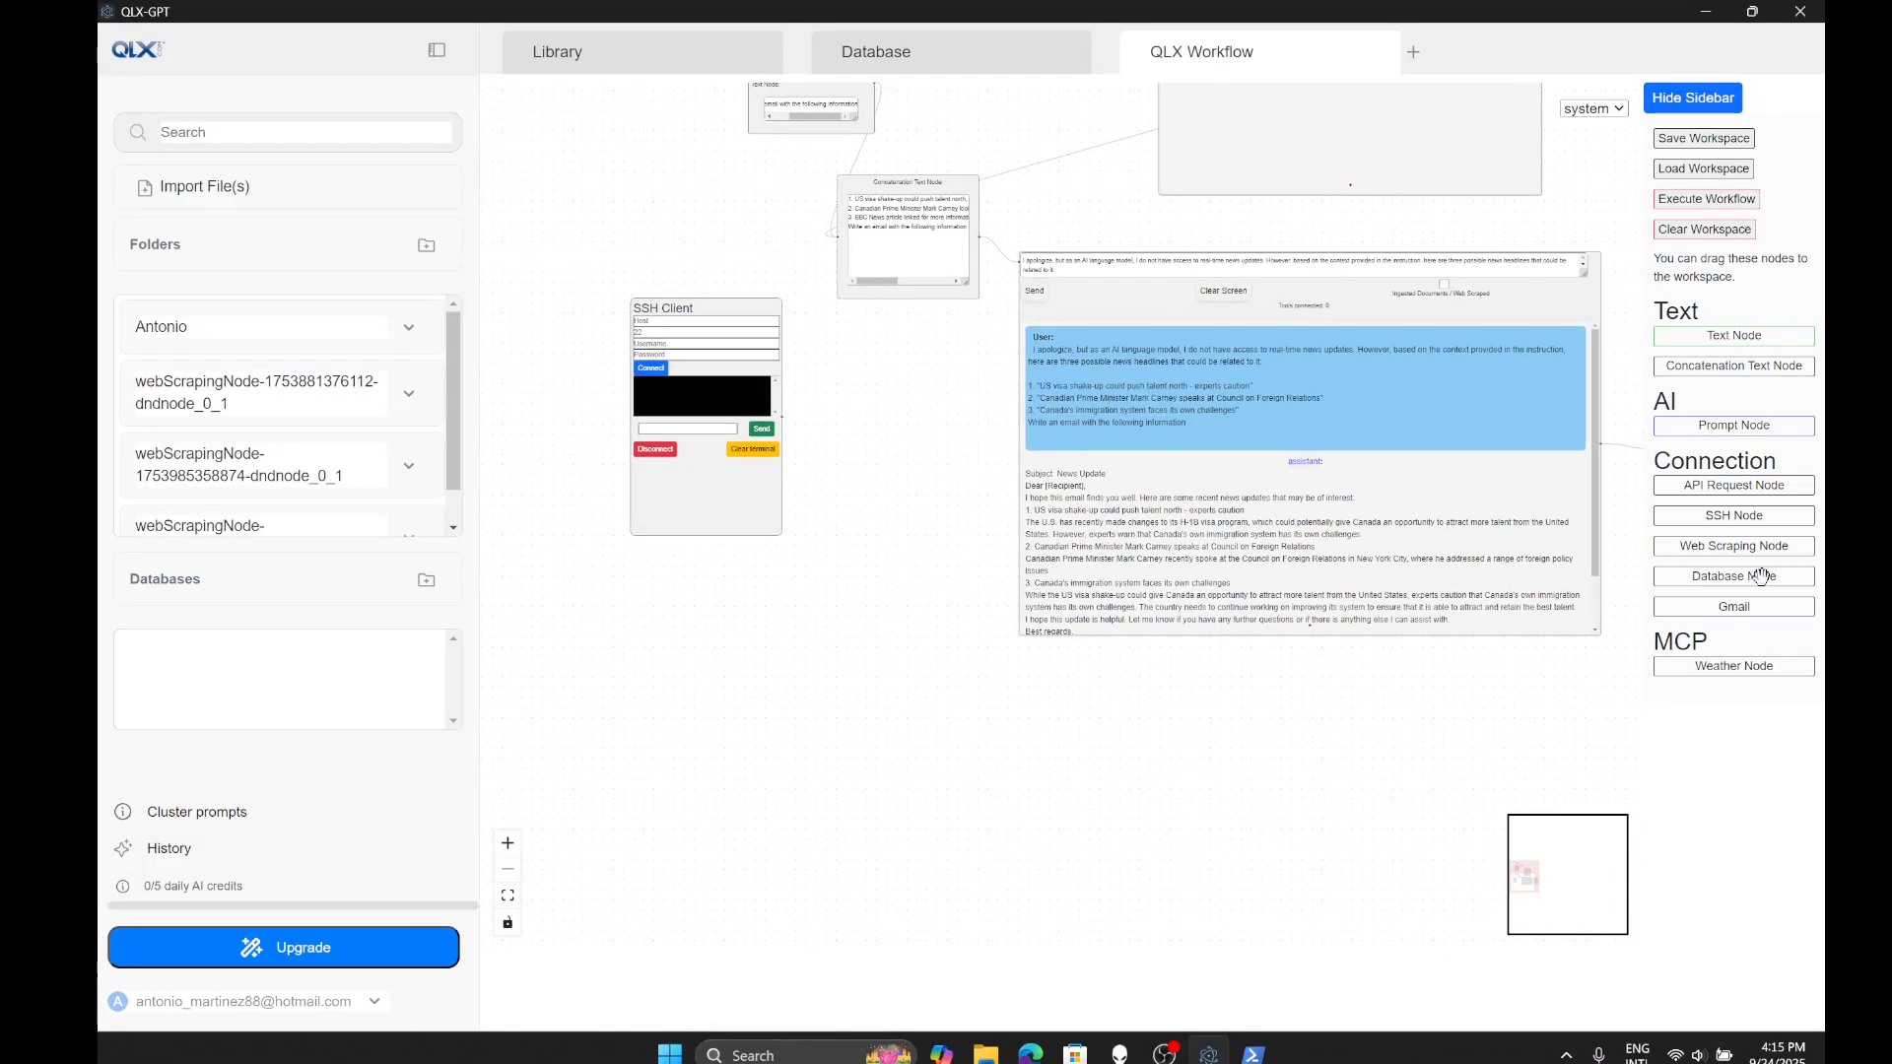
- Add a Database Node below the SSH Client, leaving its dialect unchosen
{"action": "left_click_drag", "start_coordinate": [1759, 579], "coordinate": [829, 666]}
{"action": "left_click_drag", "start_coordinate": [576, 631], "coordinate": [818, 578]}
{"action": "scroll", "coordinate": [844, 687], "scroll_direction": "up", "scroll_amount": 3}
{"action": "left_click", "coordinate": [803, 578]}
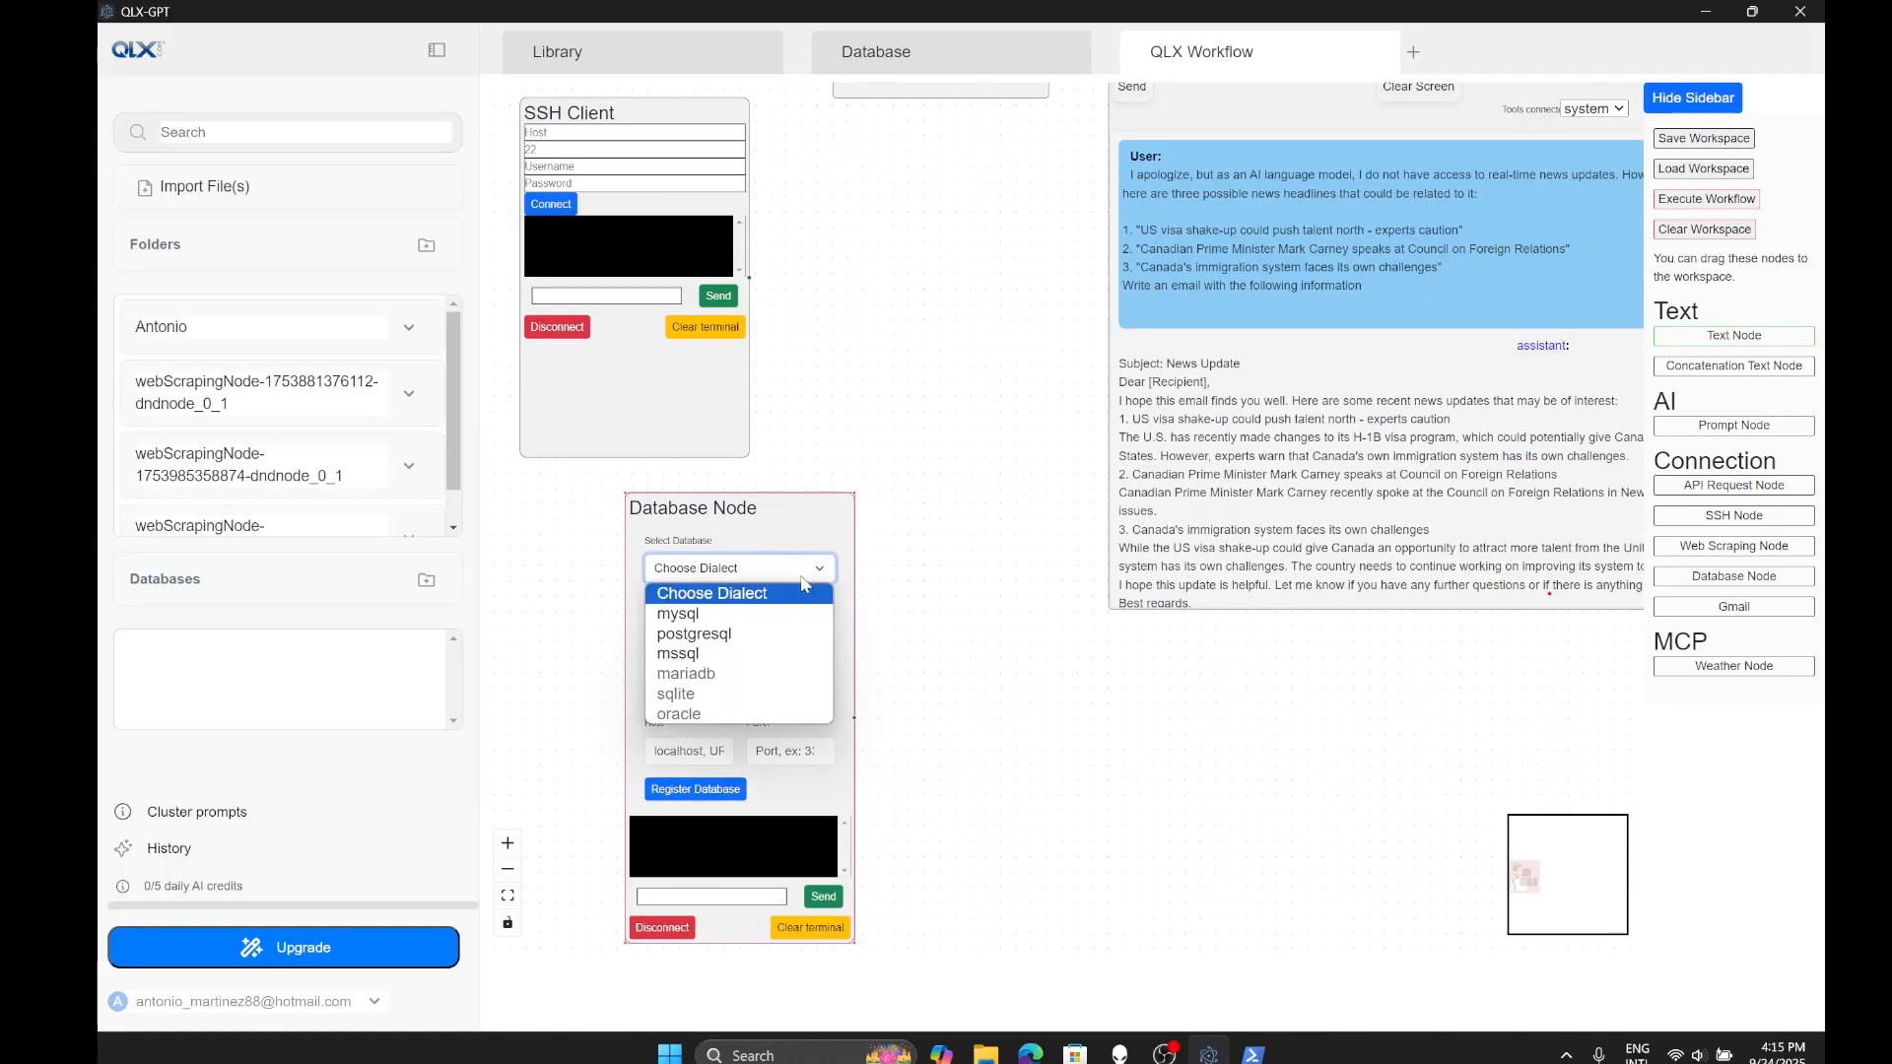
{"action": "left_click", "coordinate": [895, 649]}
{"action": "scroll", "coordinate": [818, 649], "scroll_direction": "down", "scroll_amount": 2}
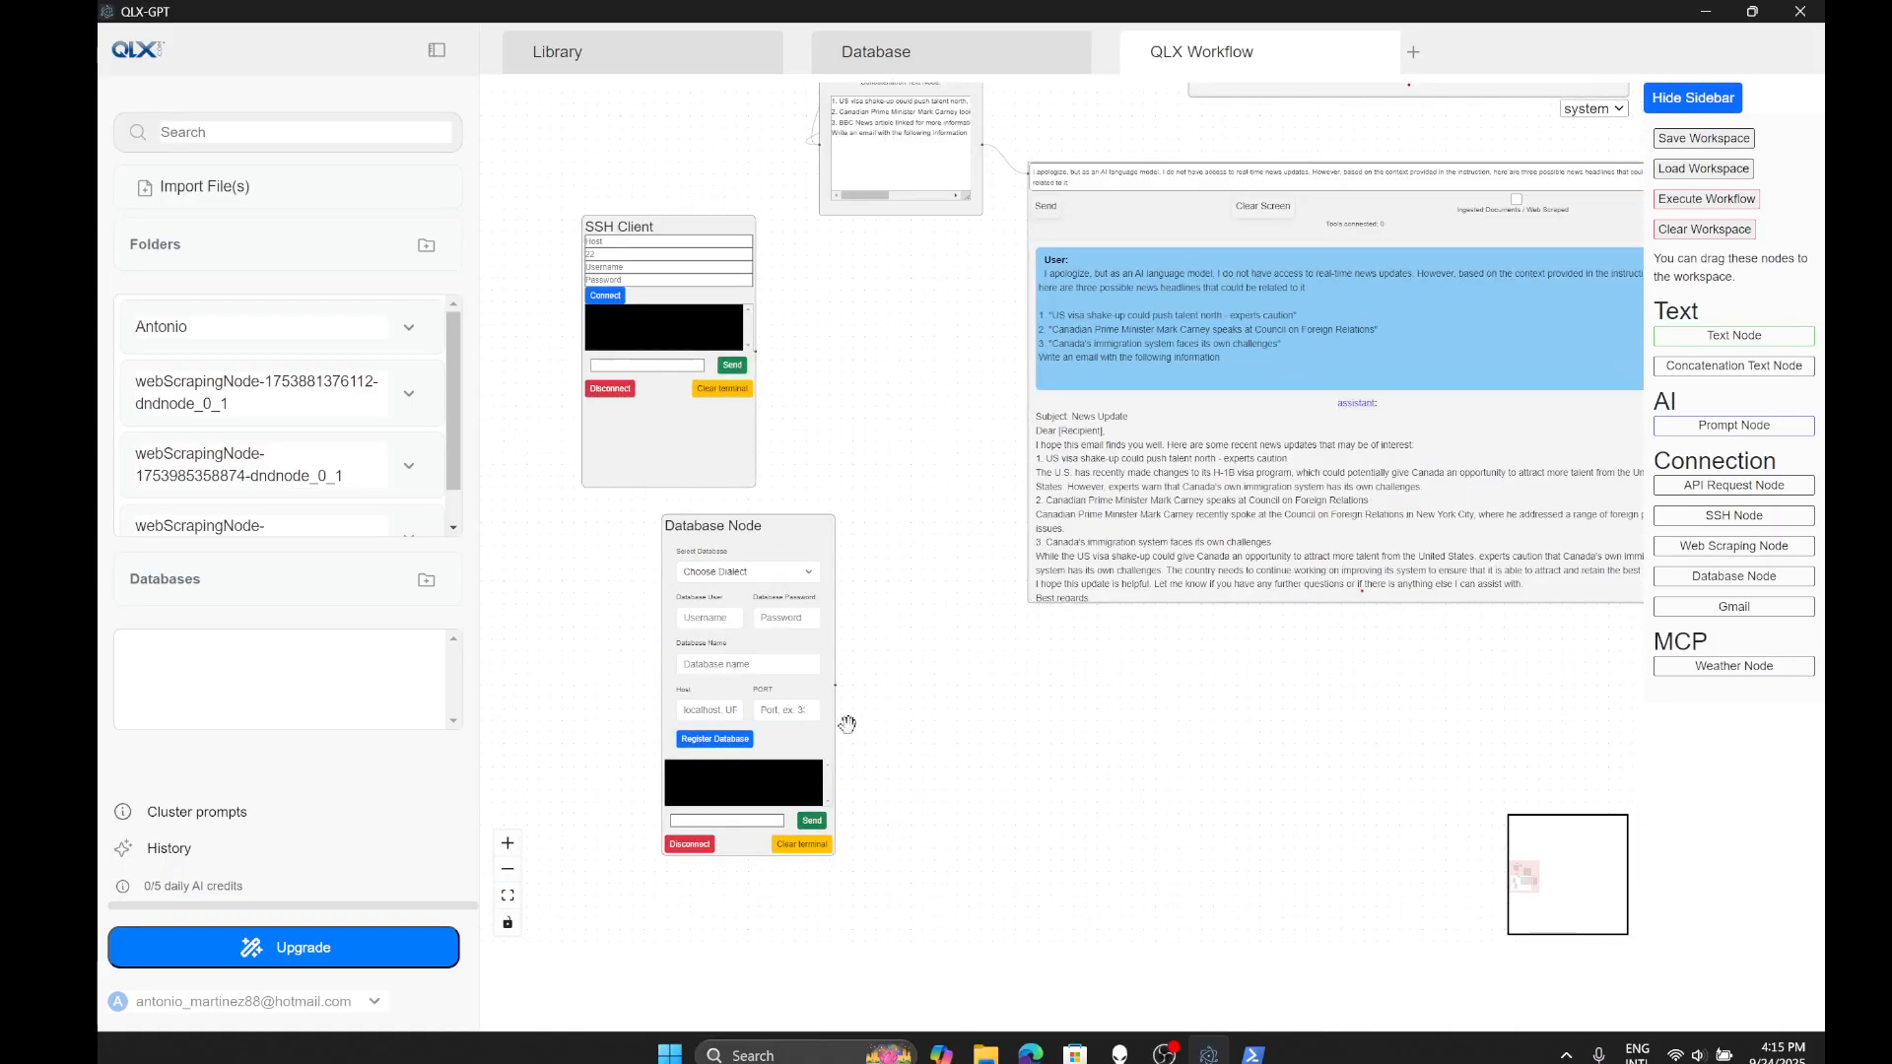
{"action": "scroll", "coordinate": [846, 726], "scroll_direction": "up", "scroll_amount": 1}
{"action": "scroll", "coordinate": [849, 768], "scroll_direction": "down", "scroll_amount": 2}
{"action": "left_click_drag", "start_coordinate": [955, 820], "coordinate": [1065, 983]}
{"action": "left_click_drag", "start_coordinate": [849, 751], "coordinate": [660, 710]}
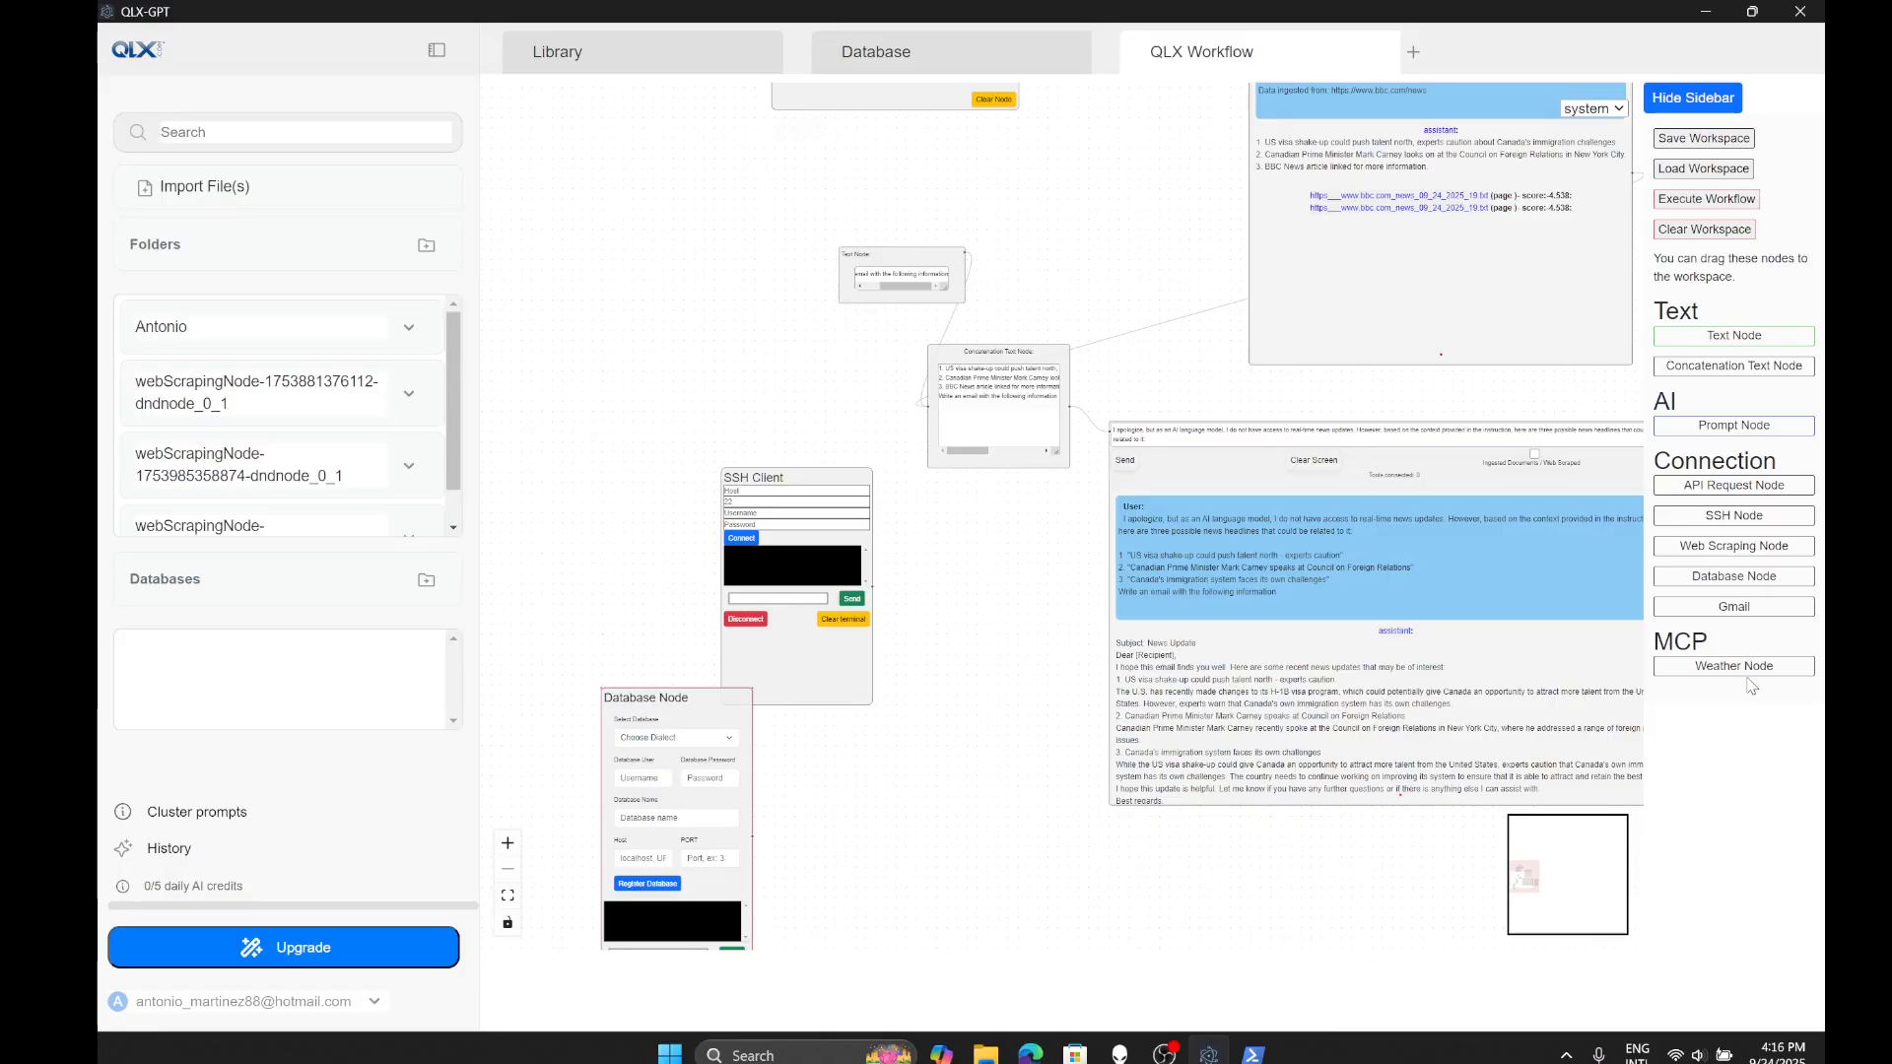
{"action": "left_click_drag", "start_coordinate": [1034, 557], "coordinate": [967, 606]}
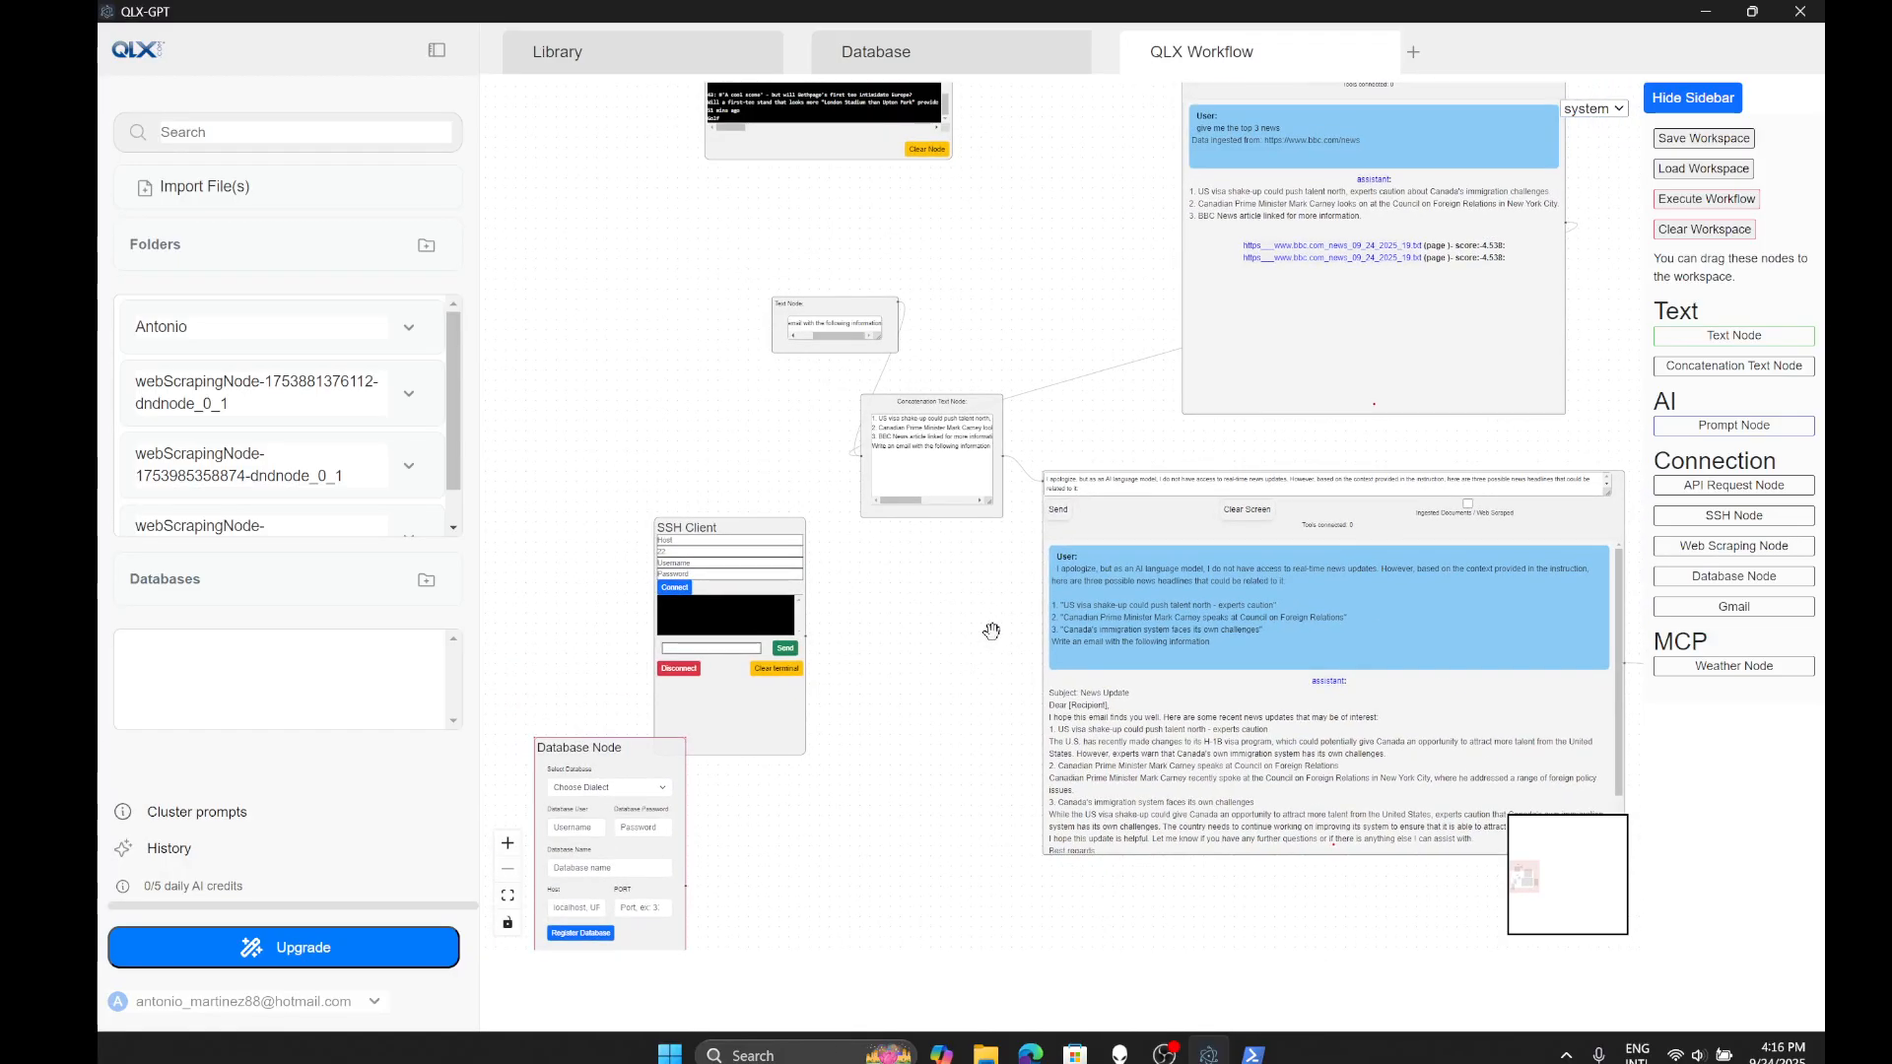